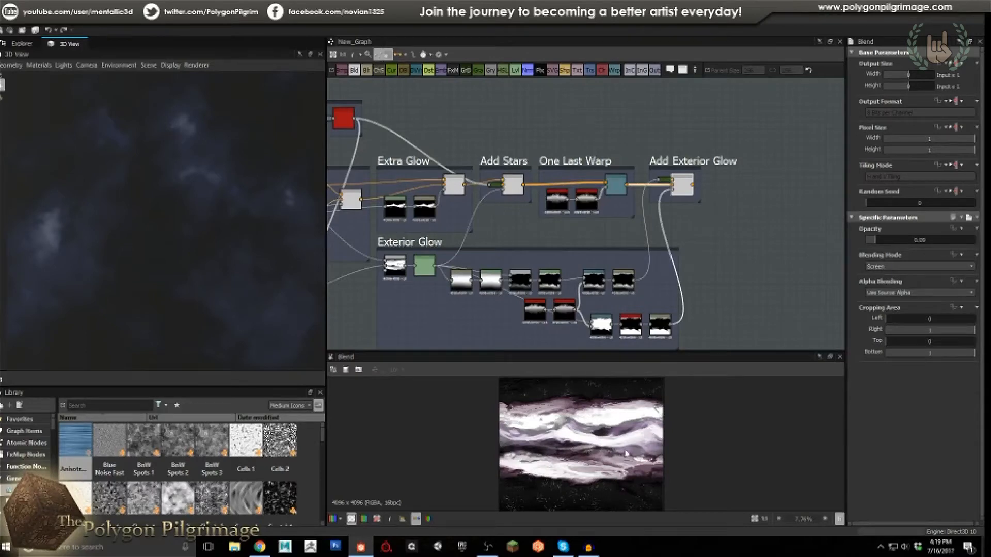
Examine the Clouds 2, Histogram Scan, offset Transformation 2D and first Blend nodes in the Inital Wave Creation frame.
{"action": "scroll", "coordinate": [599, 448], "scroll_direction": "down", "scroll_amount": 1}
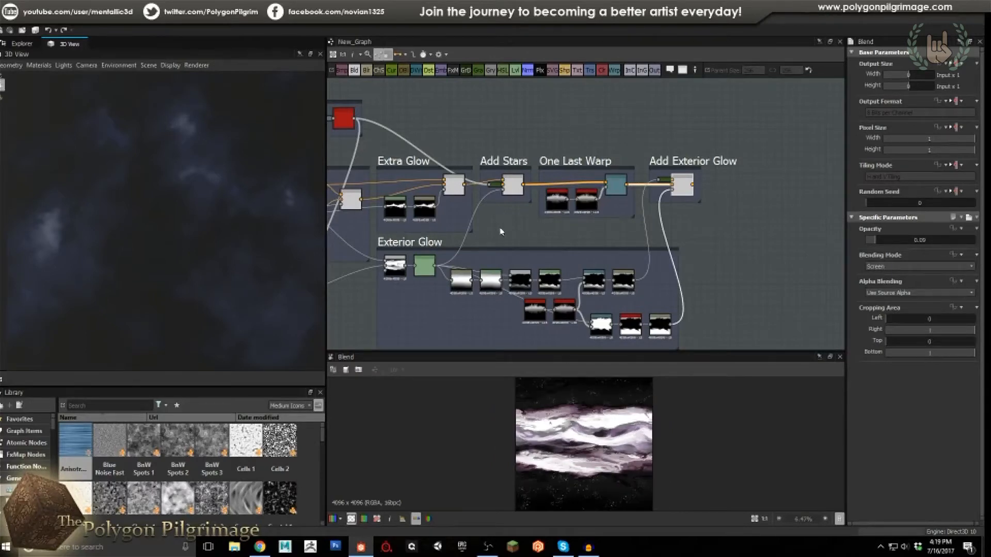
{"action": "middle_click_drag", "start_coordinate": [486, 232], "coordinate": [621, 218]}
{"action": "scroll", "coordinate": [619, 217], "scroll_direction": "down", "scroll_amount": 4}
{"action": "middle_click_drag", "start_coordinate": [459, 229], "coordinate": [519, 231]}
{"action": "scroll", "coordinate": [460, 221], "scroll_direction": "up", "scroll_amount": 4}
{"action": "scroll", "coordinate": [492, 218], "scroll_direction": "up", "scroll_amount": 1}
{"action": "scroll", "coordinate": [498, 217], "scroll_direction": "up", "scroll_amount": 2}
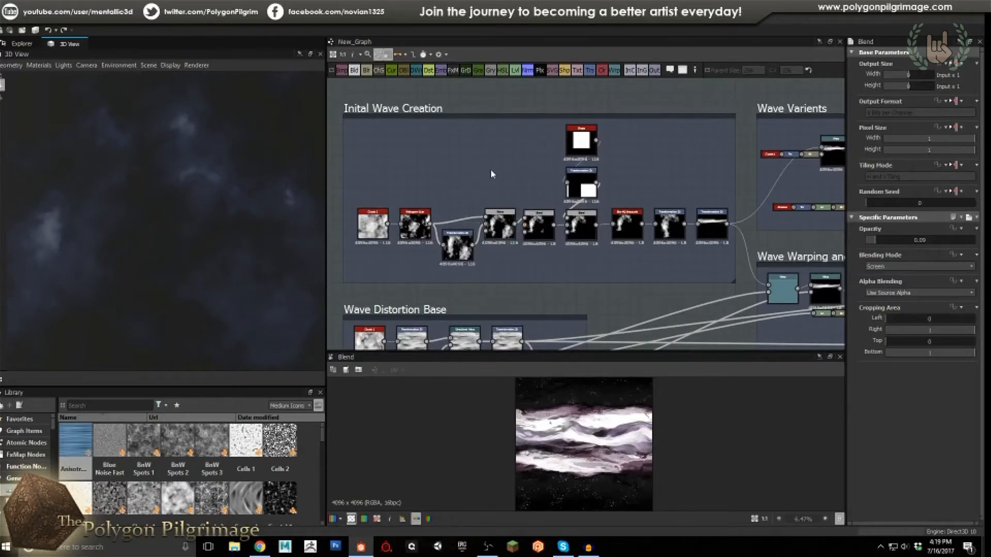
{"action": "left_click", "coordinate": [375, 221]}
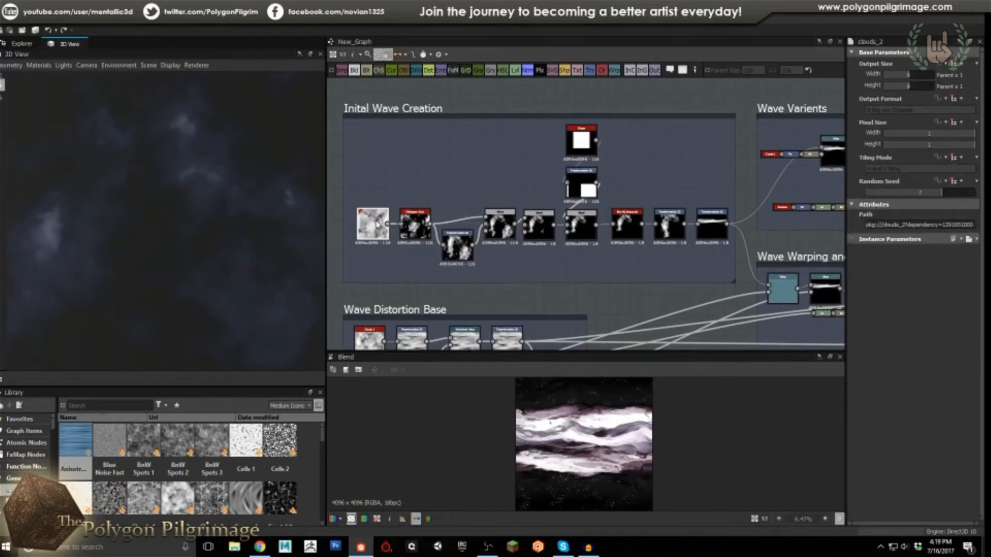
{"action": "left_click", "coordinate": [415, 226]}
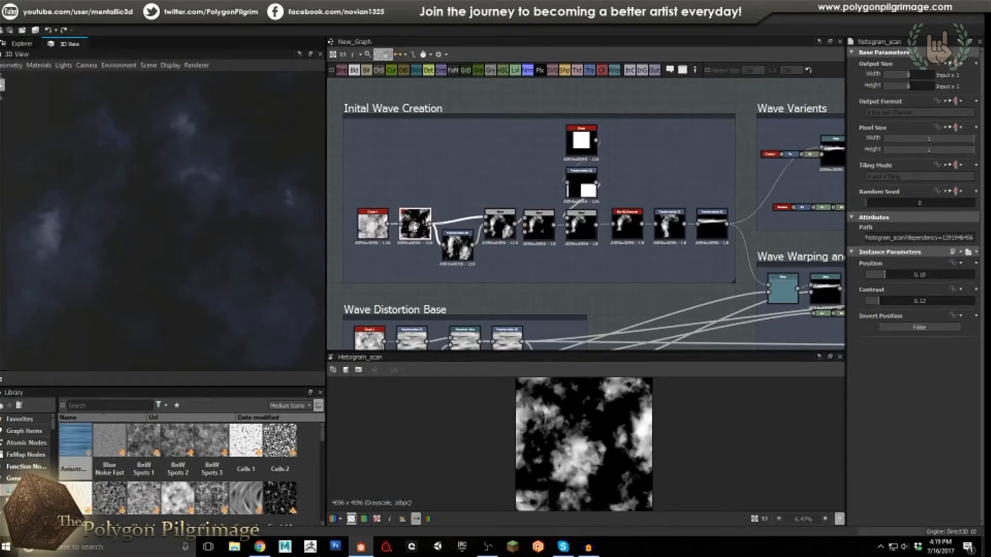
{"action": "left_click", "coordinate": [457, 246]}
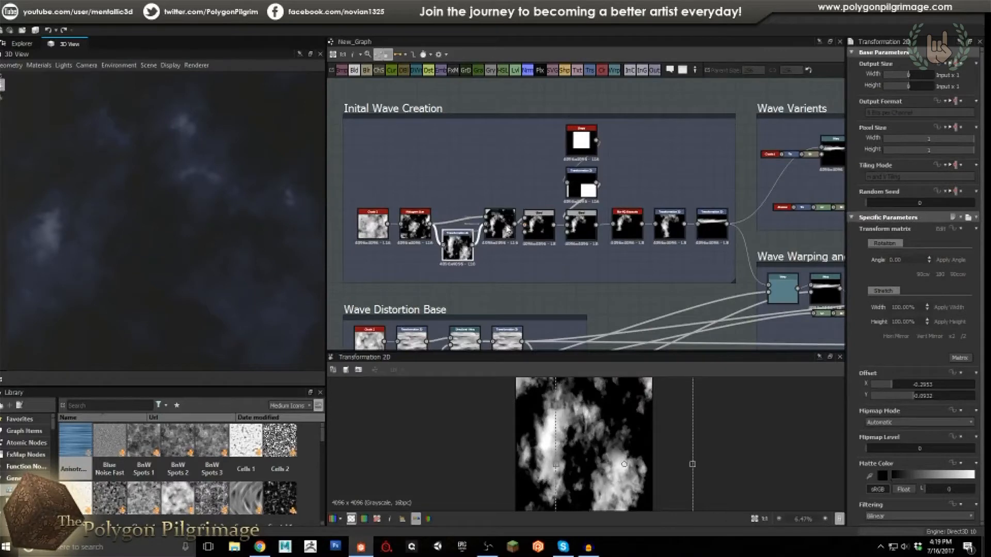
{"action": "left_click", "coordinate": [507, 229]}
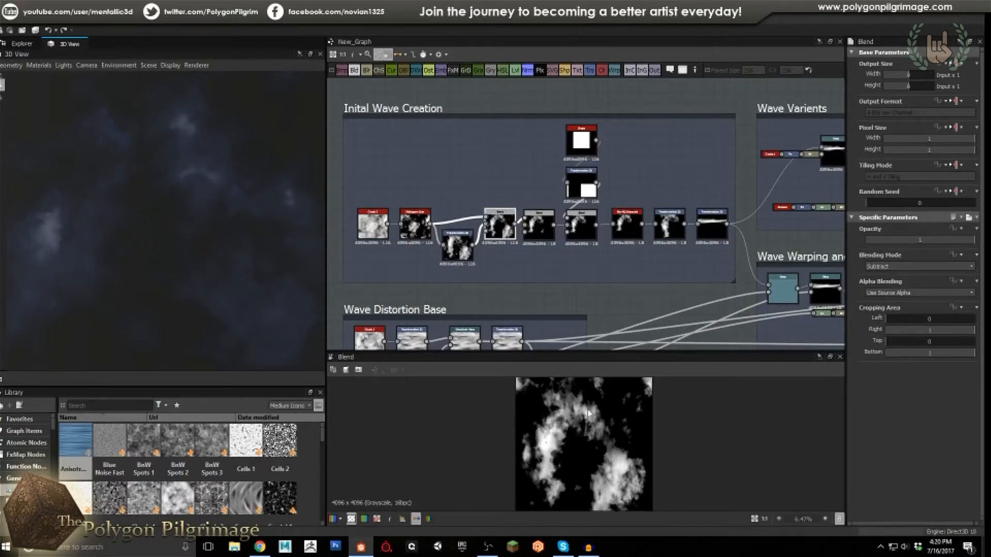
Inspect the cropping Blend, the square Shape mask with its Transformation 2D, and the Blend that subtracts the mask.
{"action": "left_click", "coordinate": [538, 227]}
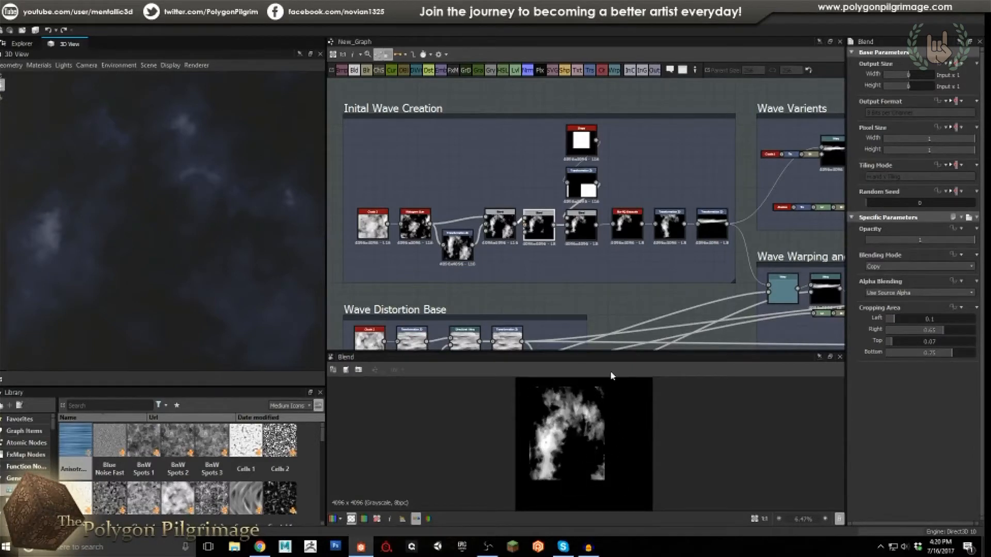
{"action": "left_click", "coordinate": [585, 142]}
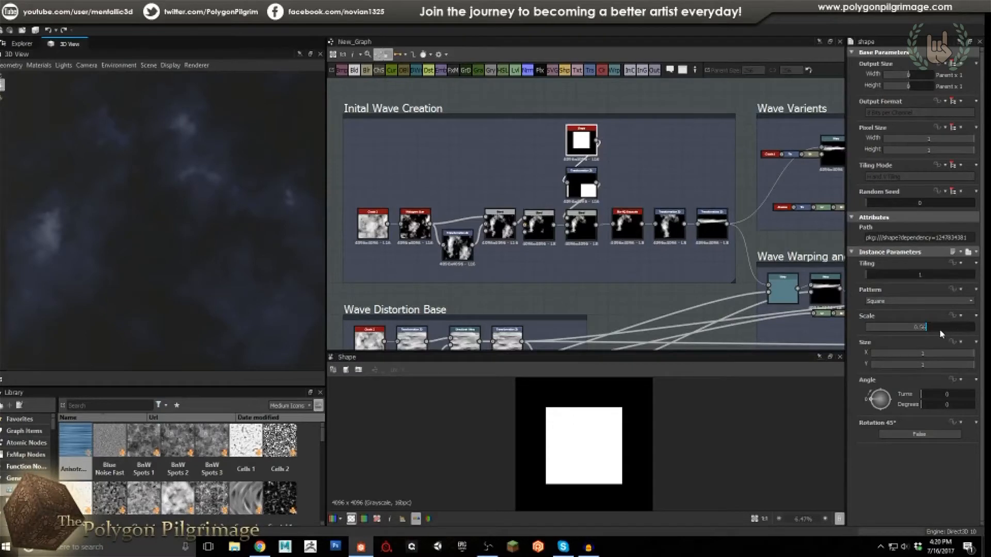
{"action": "left_click", "coordinate": [581, 185]}
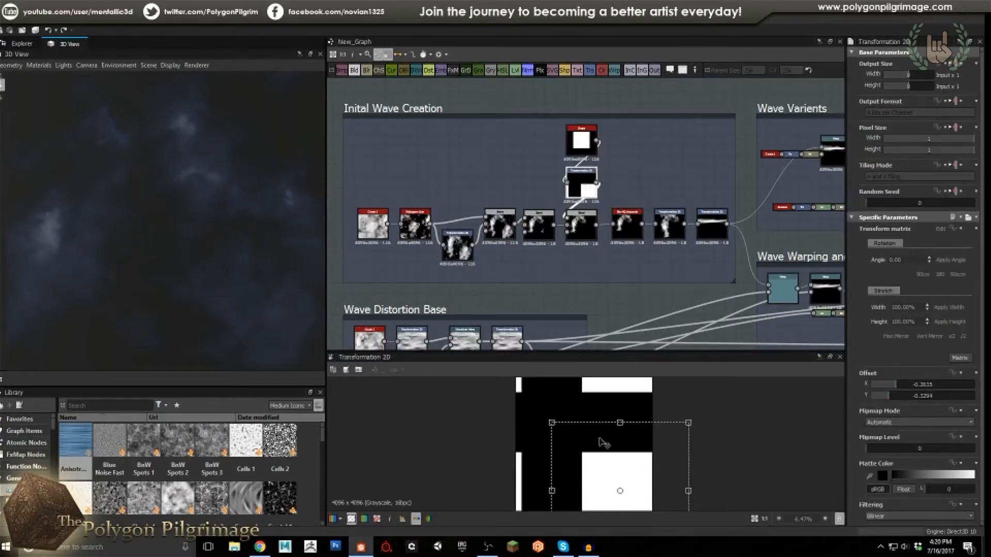
{"action": "left_click", "coordinate": [585, 238]}
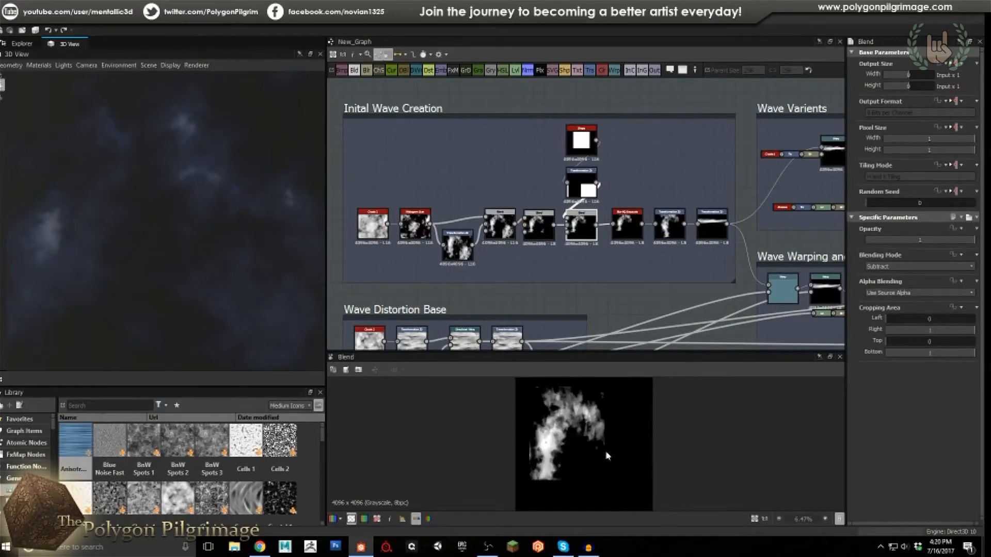
Inspect the Blur HQ Grayscale node and the two Transformation 2D nodes that rotate and stretch the initial wave.
{"action": "left_click", "coordinate": [625, 225]}
{"action": "double_click", "coordinate": [626, 226]}
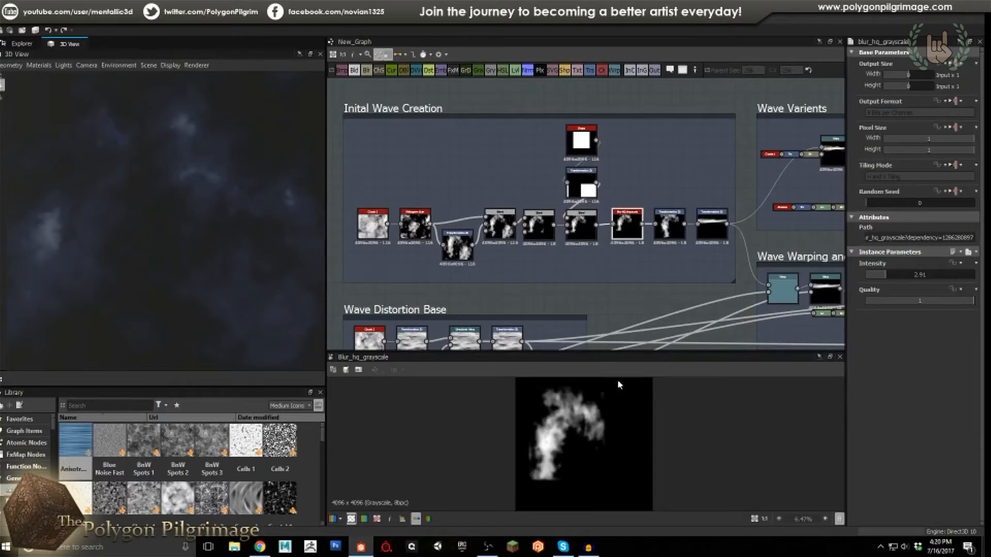
{"action": "left_click", "coordinate": [670, 223]}
{"action": "scroll", "coordinate": [596, 435], "scroll_direction": "down", "scroll_amount": 1}
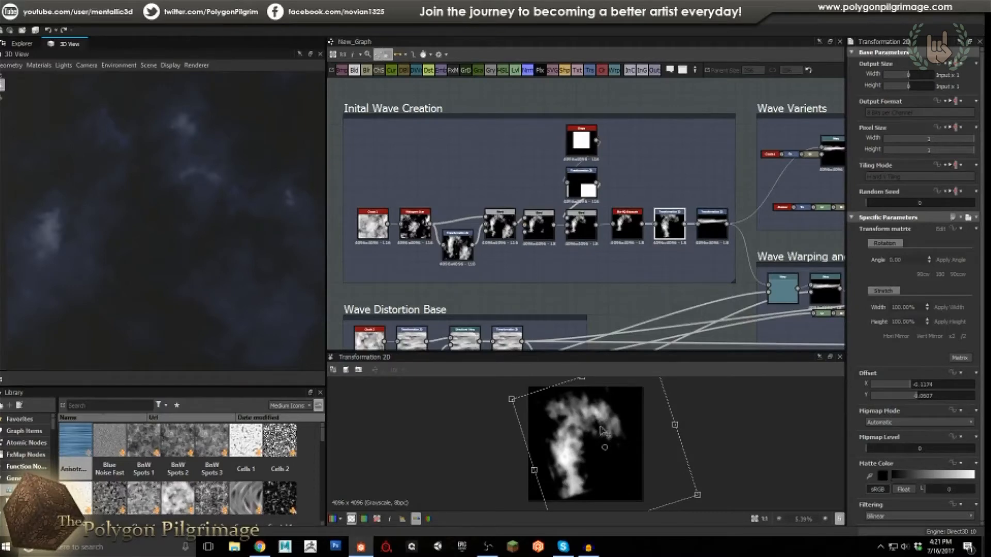
{"action": "left_click", "coordinate": [711, 232]}
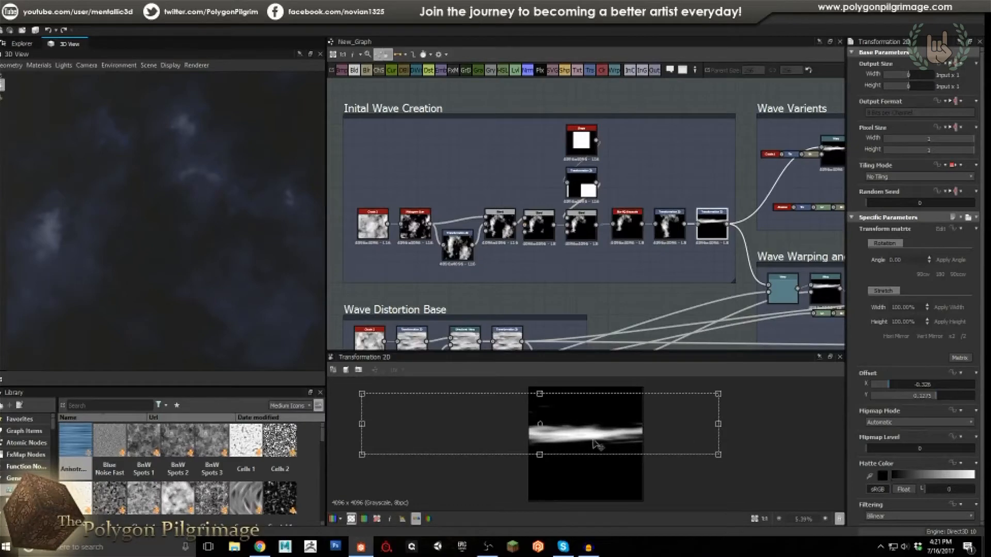
{"action": "scroll", "coordinate": [604, 446], "scroll_direction": "up", "scroll_amount": 3}
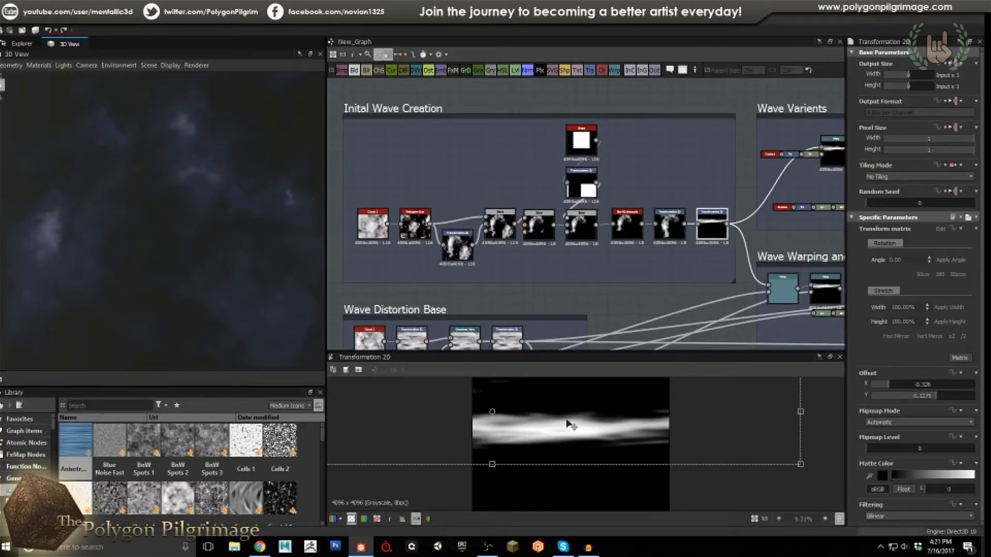
{"action": "scroll", "coordinate": [570, 424], "scroll_direction": "down", "scroll_amount": 3}
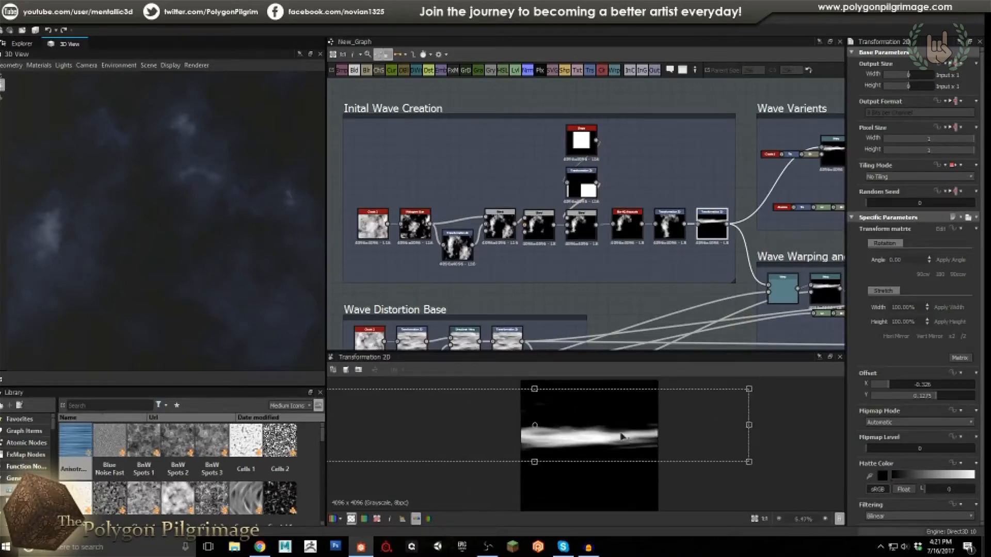
Examine the Clouds 2, stretched Transformation 2D and Directional Warp nodes in the Wave Distortion Base frame.
{"action": "scroll", "coordinate": [628, 267], "scroll_direction": "down", "scroll_amount": 4}
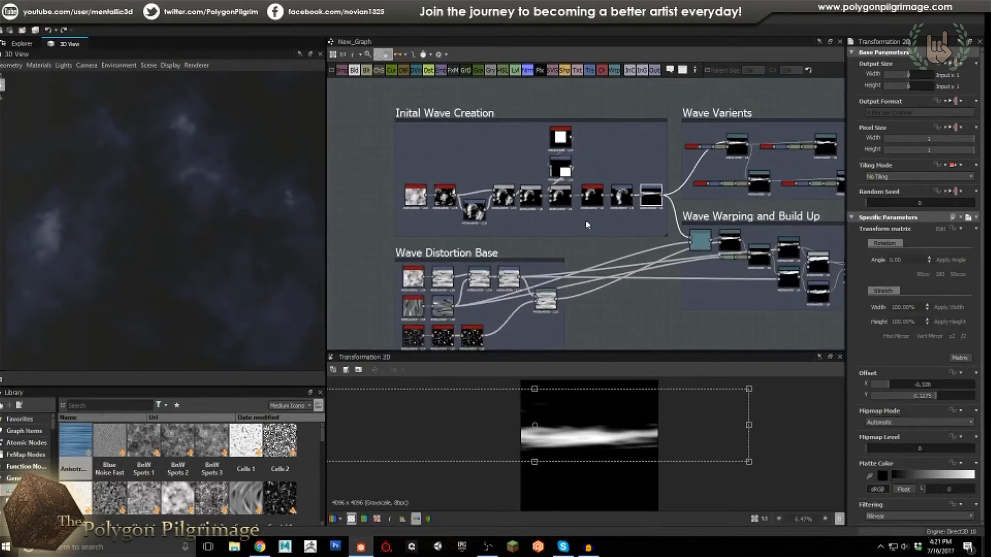
{"action": "scroll", "coordinate": [537, 250], "scroll_direction": "up", "scroll_amount": 4}
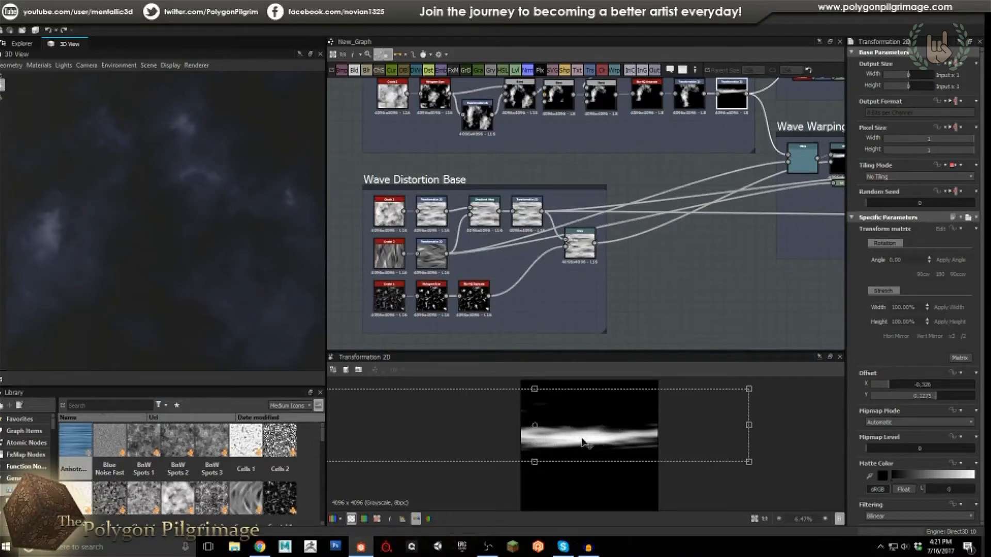
{"action": "scroll", "coordinate": [566, 444], "scroll_direction": "up", "scroll_amount": 1}
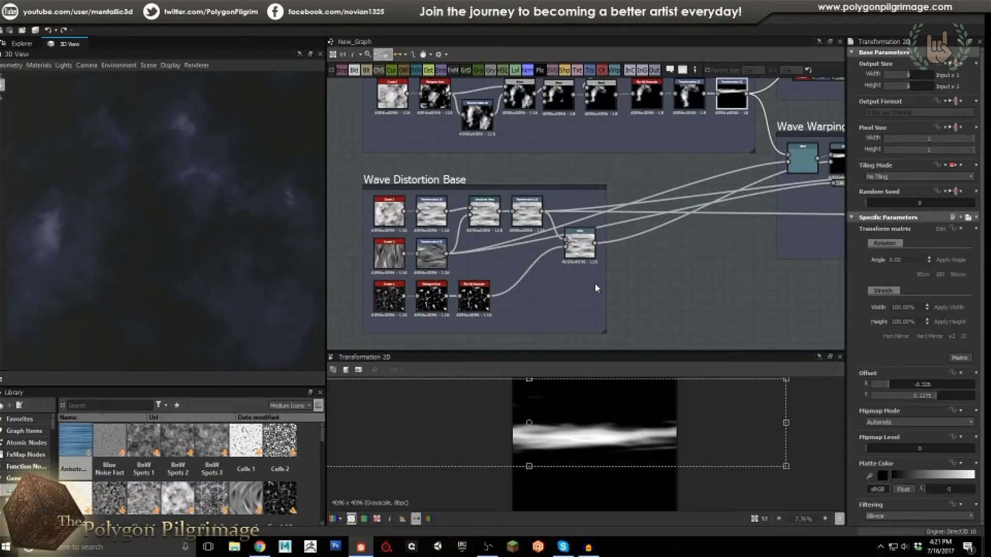
{"action": "double_click", "coordinate": [397, 211]}
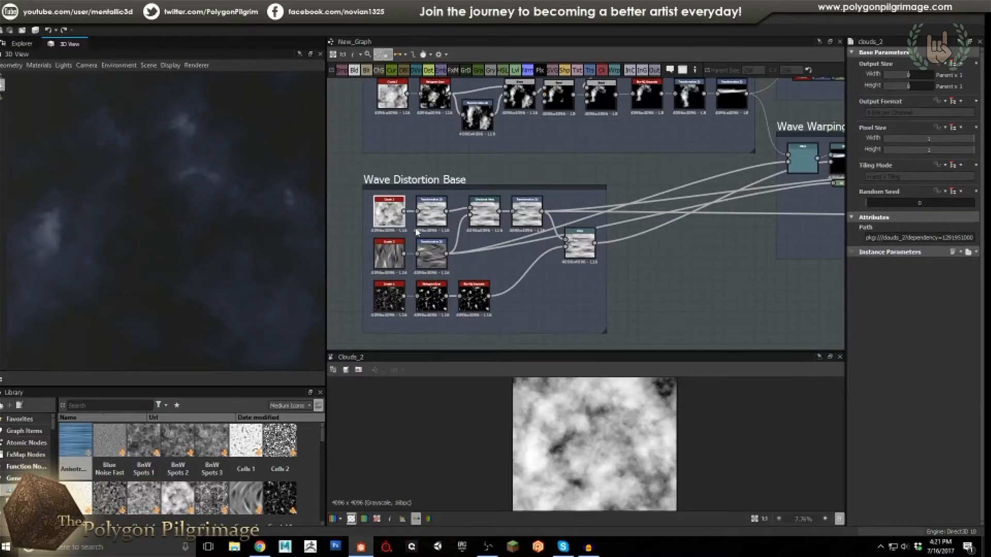
{"action": "double_click", "coordinate": [428, 221]}
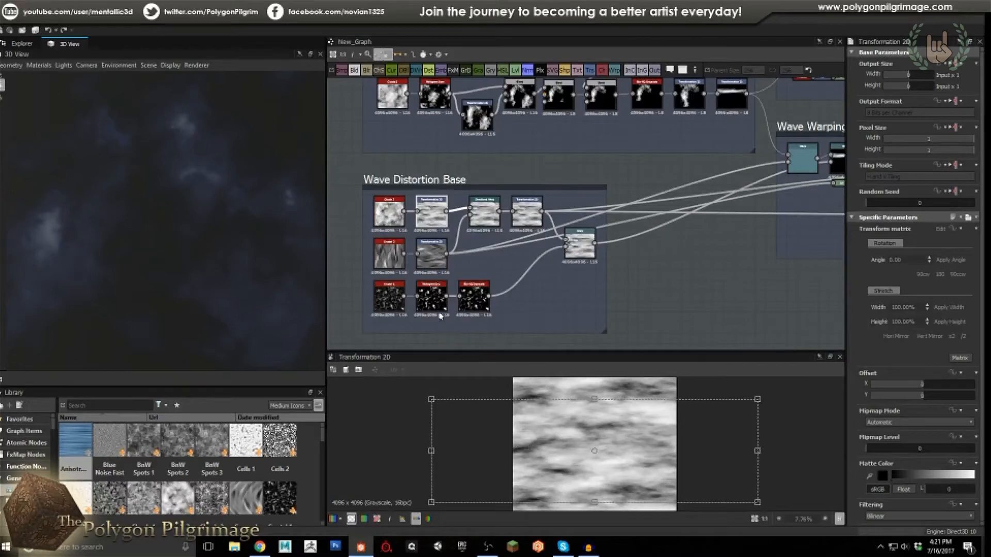
{"action": "double_click", "coordinate": [476, 222]}
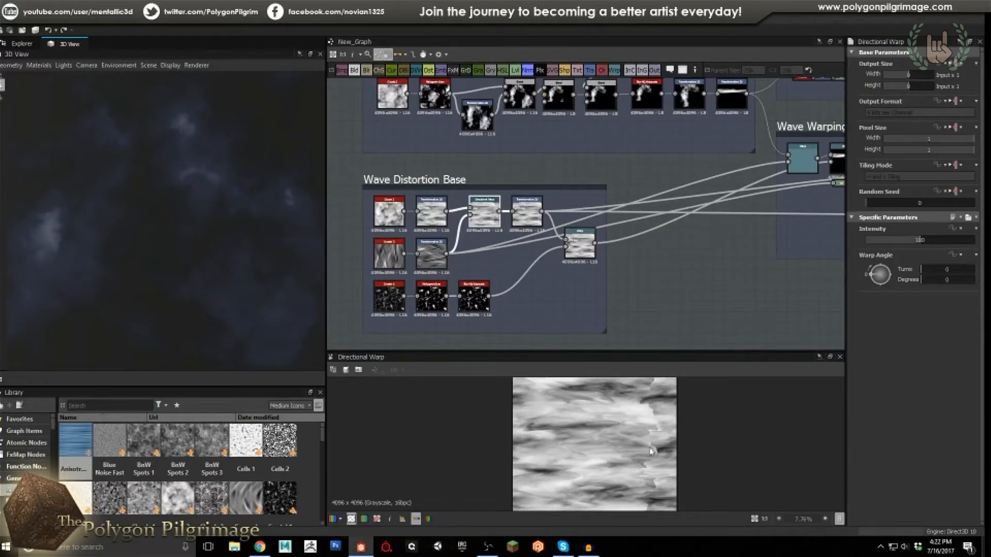
Compare Crystal 2 with its rotated Transformation 2D, and review the Directional Warp and the offset Transformation 2D after it.
{"action": "double_click", "coordinate": [389, 258]}
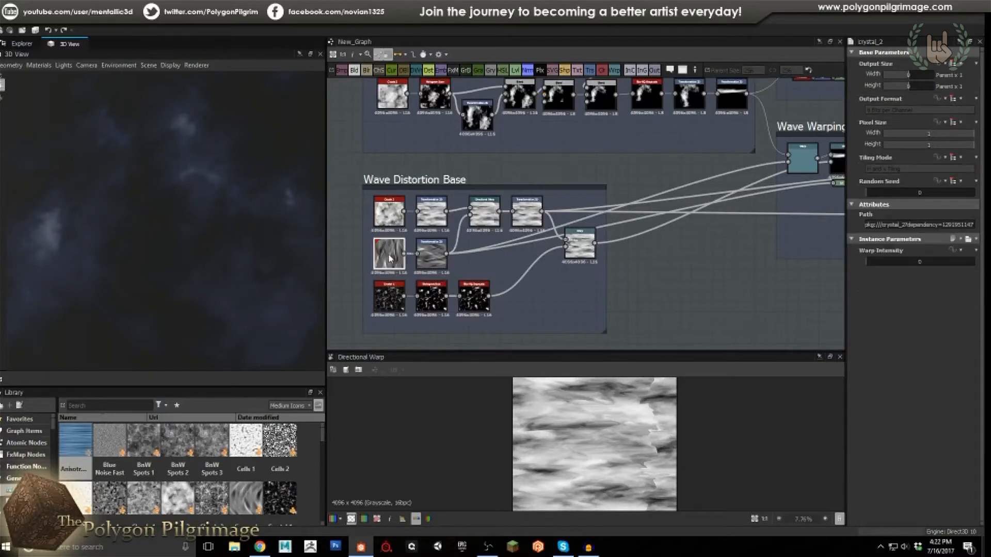
{"action": "double_click", "coordinate": [430, 255]}
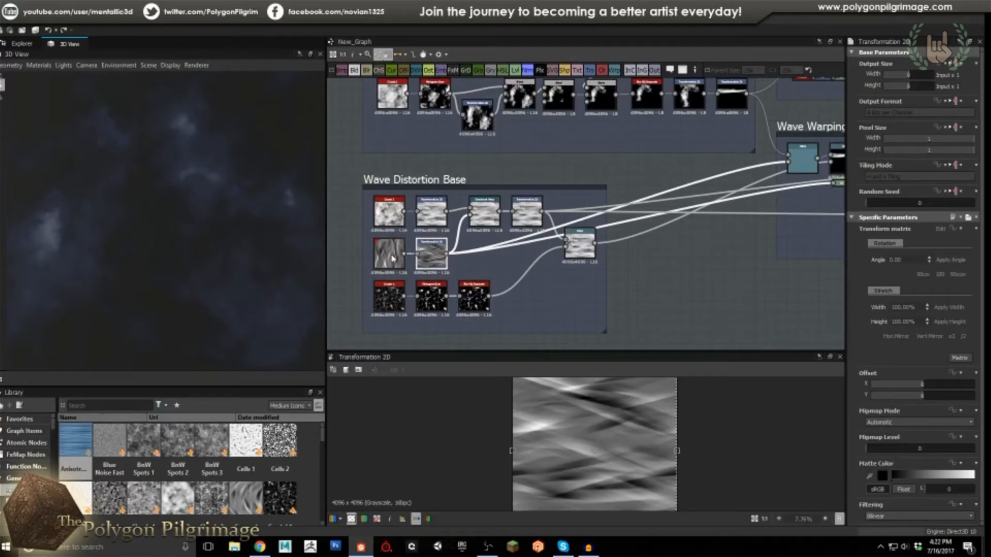
{"action": "double_click", "coordinate": [390, 255]}
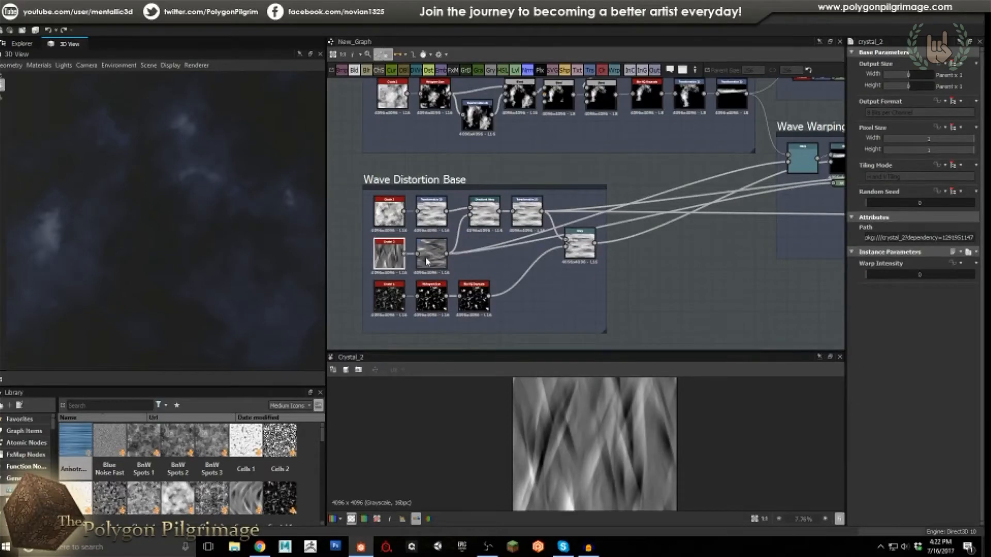
{"action": "double_click", "coordinate": [488, 211]}
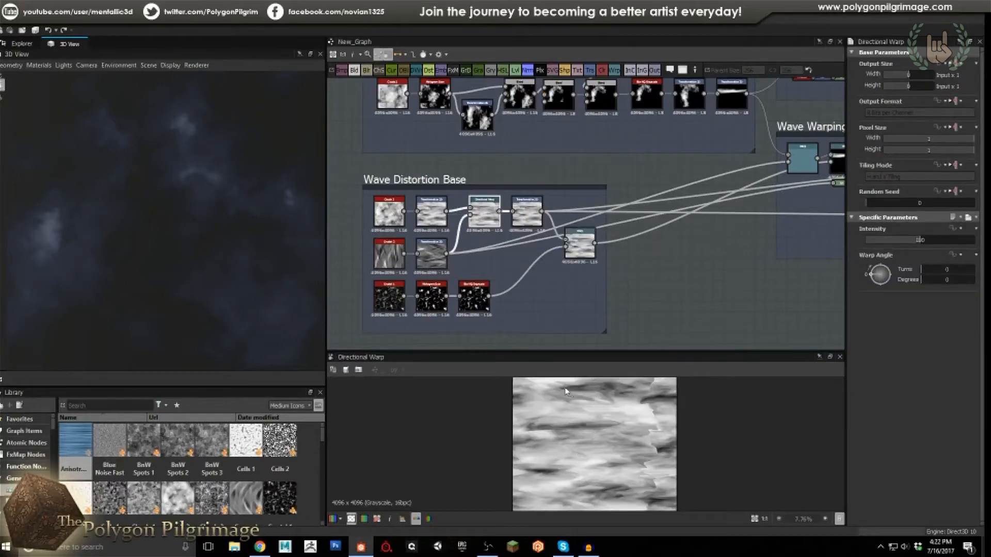
{"action": "double_click", "coordinate": [526, 211]}
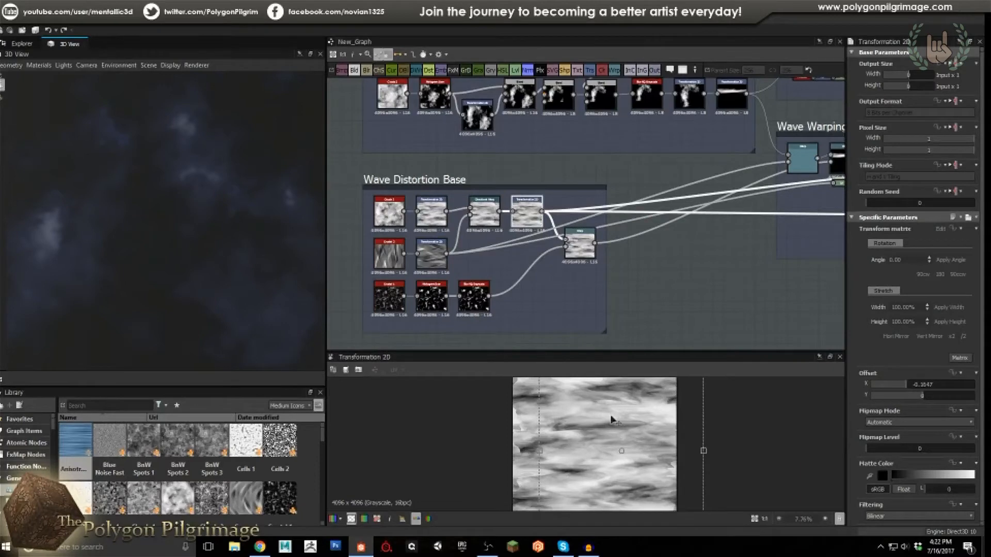
Inspect the Crystal 1, Histogram Scan and Blur HQ Grayscale nodes in the lowest row of Wave Distortion Base.
{"action": "double_click", "coordinate": [388, 301]}
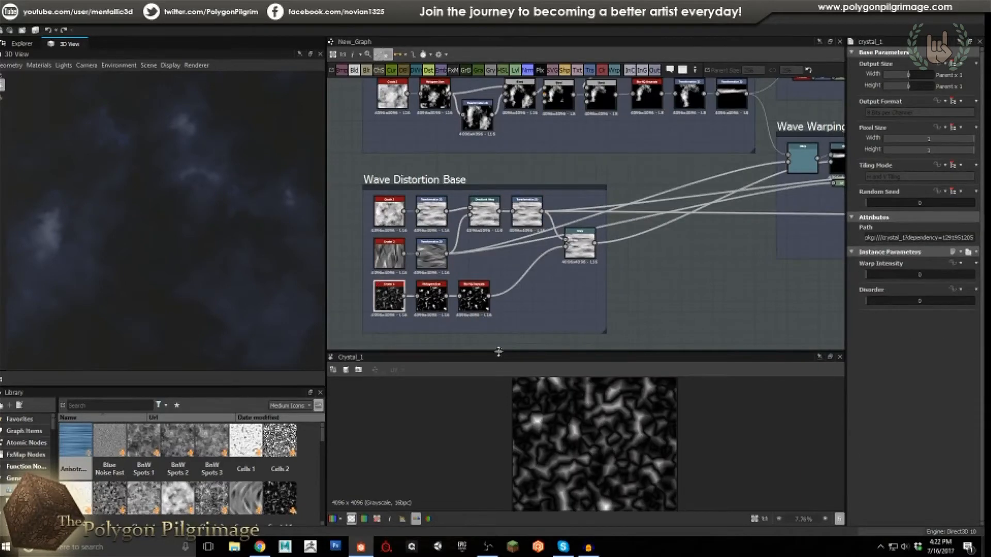
{"action": "double_click", "coordinate": [441, 303]}
{"action": "scroll", "coordinate": [661, 429], "scroll_direction": "up", "scroll_amount": 5}
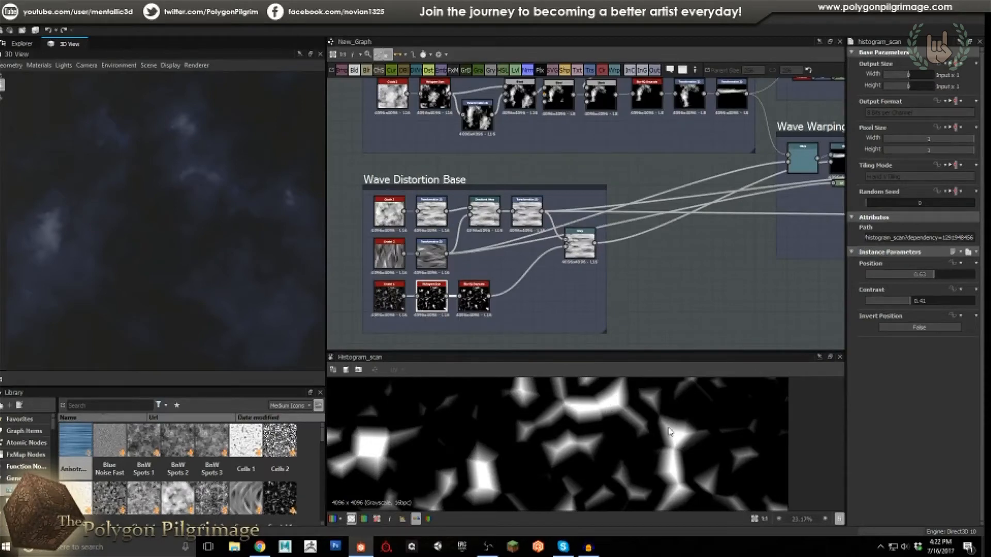
{"action": "double_click", "coordinate": [475, 297]}
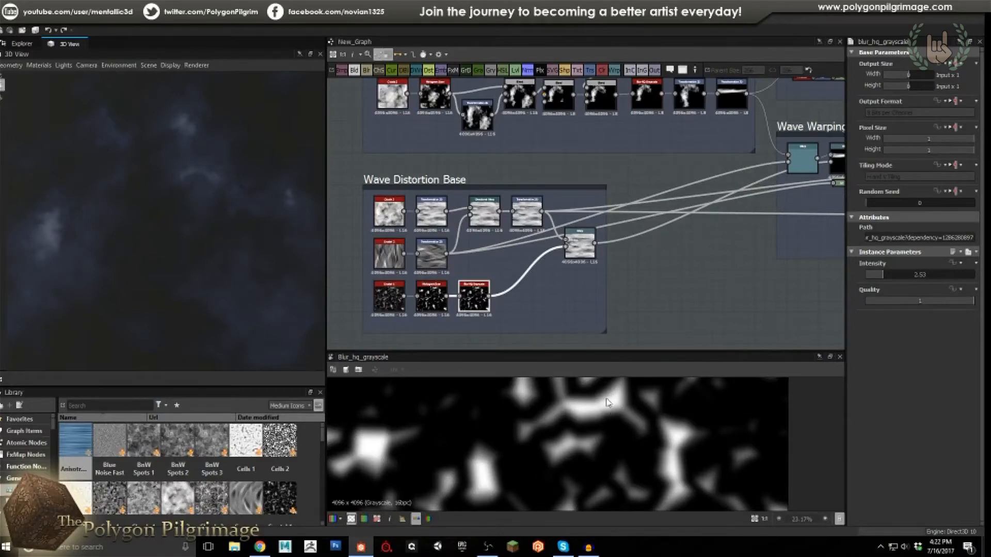
{"action": "scroll", "coordinate": [574, 425], "scroll_direction": "down", "scroll_amount": 2}
{"action": "scroll", "coordinate": [565, 422], "scroll_direction": "up", "scroll_amount": 1}
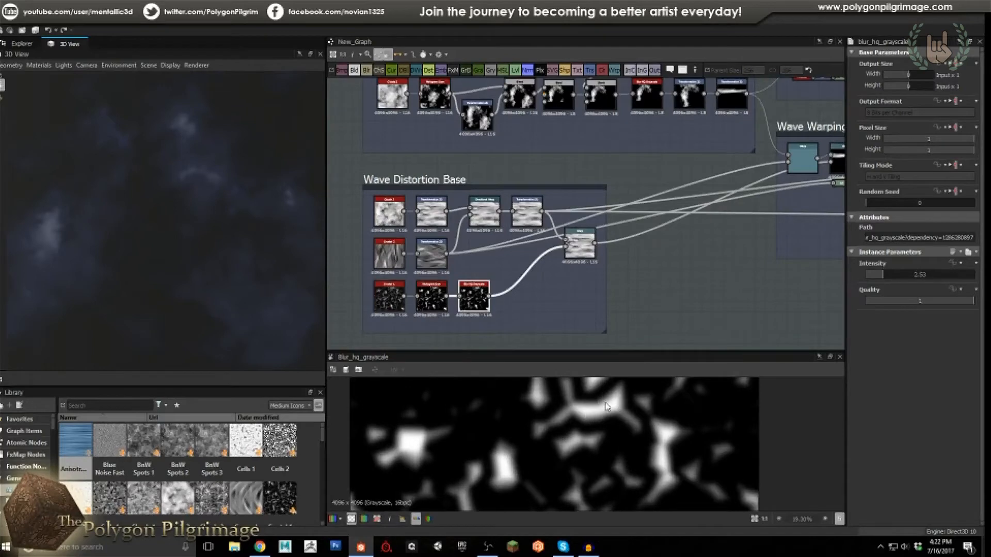
Examine the output of the final Warp node in Wave Distortion Base up close and as a whole.
{"action": "double_click", "coordinate": [580, 250]}
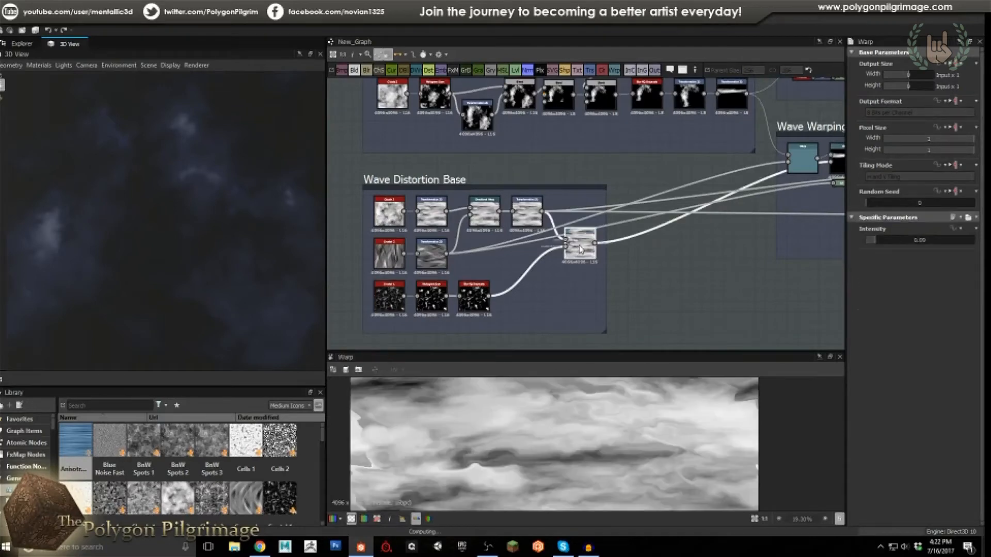
{"action": "scroll", "coordinate": [598, 422], "scroll_direction": "down", "scroll_amount": 2}
{"action": "scroll", "coordinate": [500, 458], "scroll_direction": "up", "scroll_amount": 1}
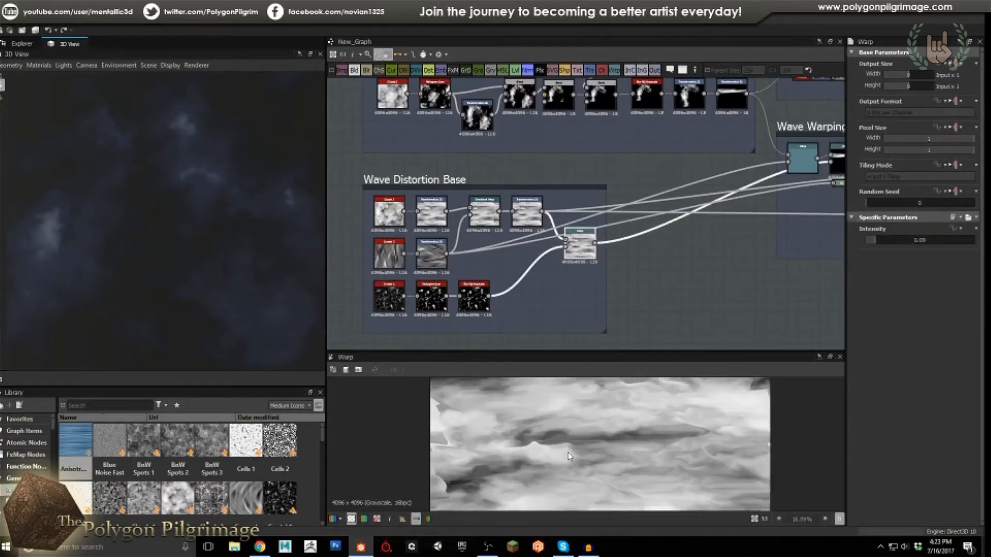
{"action": "scroll", "coordinate": [666, 429], "scroll_direction": "up", "scroll_amount": 2}
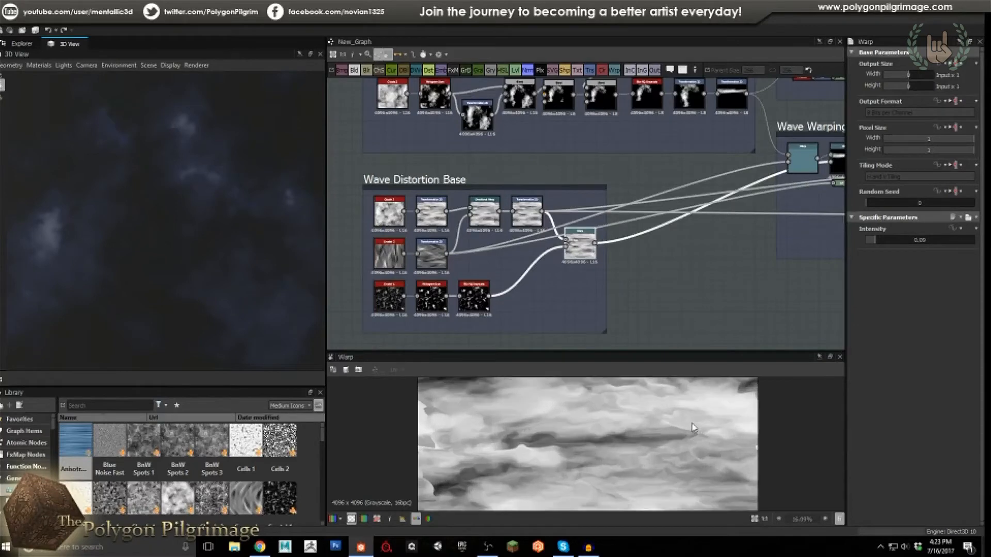
{"action": "scroll", "coordinate": [666, 419], "scroll_direction": "up", "scroll_amount": 1}
{"action": "scroll", "coordinate": [657, 414], "scroll_direction": "down", "scroll_amount": 2}
{"action": "scroll", "coordinate": [657, 413], "scroll_direction": "up", "scroll_amount": 2}
{"action": "scroll", "coordinate": [657, 415], "scroll_direction": "down", "scroll_amount": 3}
{"action": "scroll", "coordinate": [657, 416], "scroll_direction": "up", "scroll_amount": 2}
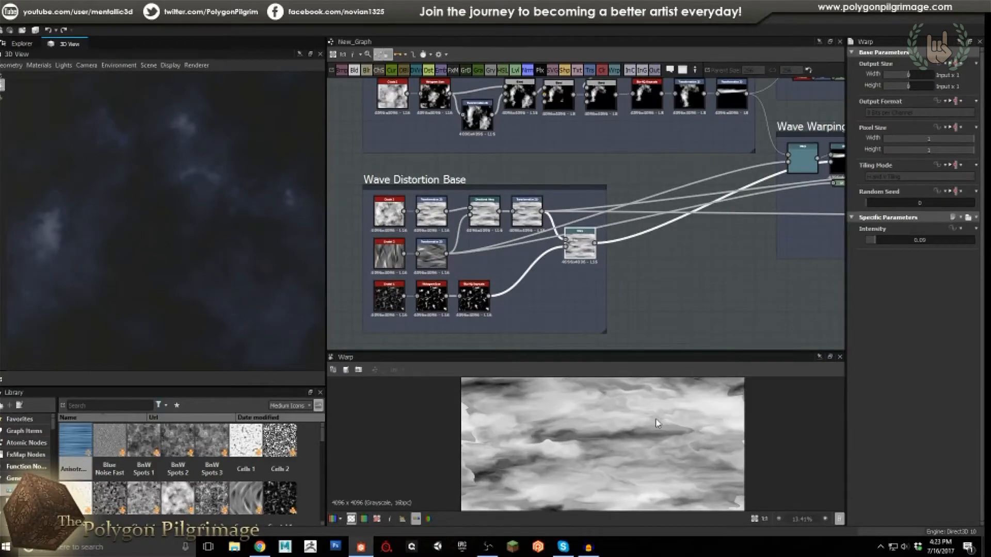
{"action": "scroll", "coordinate": [633, 434], "scroll_direction": "down", "scroll_amount": 4}
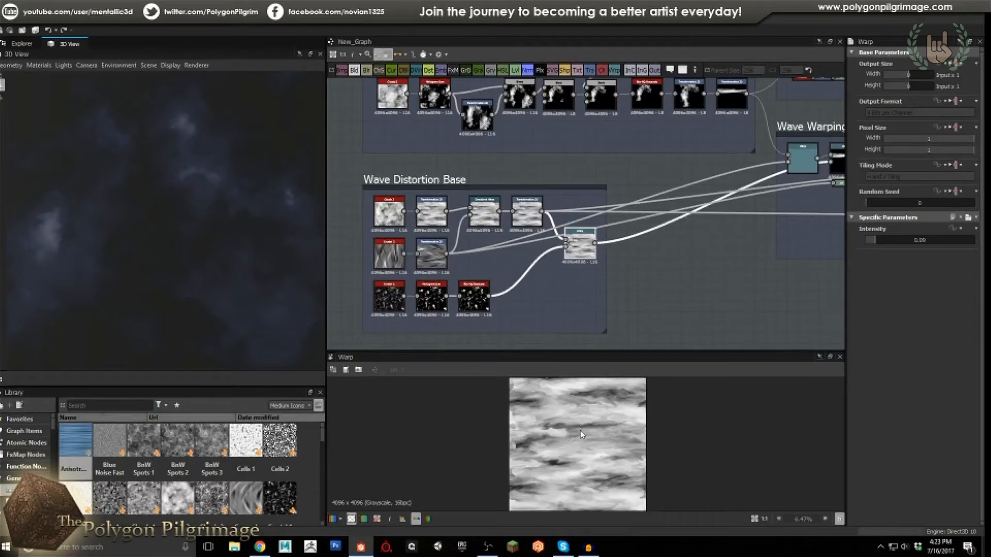
Examine the Wave Distortion Base Warp output more closely, and view the first Warp in the upper row of Wave Varients.
{"action": "scroll", "coordinate": [592, 424], "scroll_direction": "up", "scroll_amount": 2}
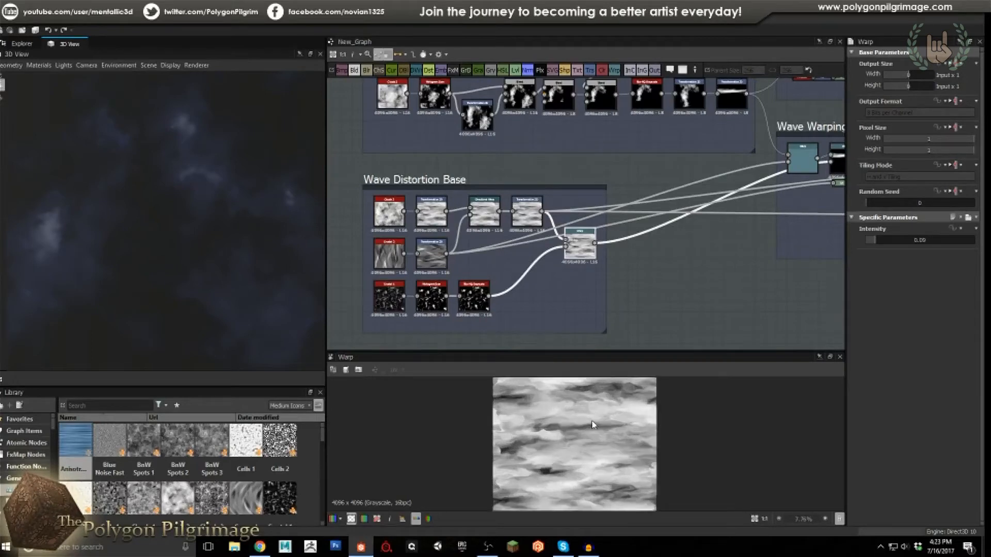
{"action": "scroll", "coordinate": [578, 426], "scroll_direction": "up", "scroll_amount": 1}
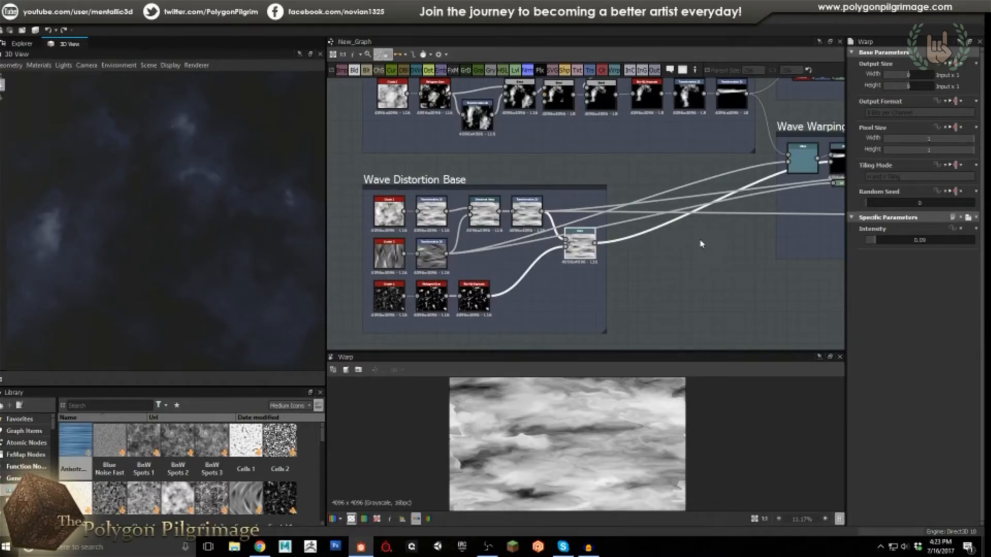
{"action": "scroll", "coordinate": [701, 244], "scroll_direction": "down", "scroll_amount": 2}
{"action": "middle_click_drag", "start_coordinate": [702, 244], "coordinate": [524, 284]}
{"action": "middle_click_drag", "start_coordinate": [583, 261], "coordinate": [503, 314]}
{"action": "mouse_move", "coordinate": [598, 248]}
{"action": "middle_mouse_down"}
{"action": "mouse_move", "coordinate": [541, 207]}
{"action": "mouse_move", "coordinate": [521, 225]}
{"action": "middle_mouse_up"}
{"action": "scroll", "coordinate": [484, 160], "scroll_direction": "up", "scroll_amount": 2}
{"action": "scroll", "coordinate": [483, 160], "scroll_direction": "up", "scroll_amount": 1}
{"action": "middle_click_drag", "start_coordinate": [482, 153], "coordinate": [465, 188]}
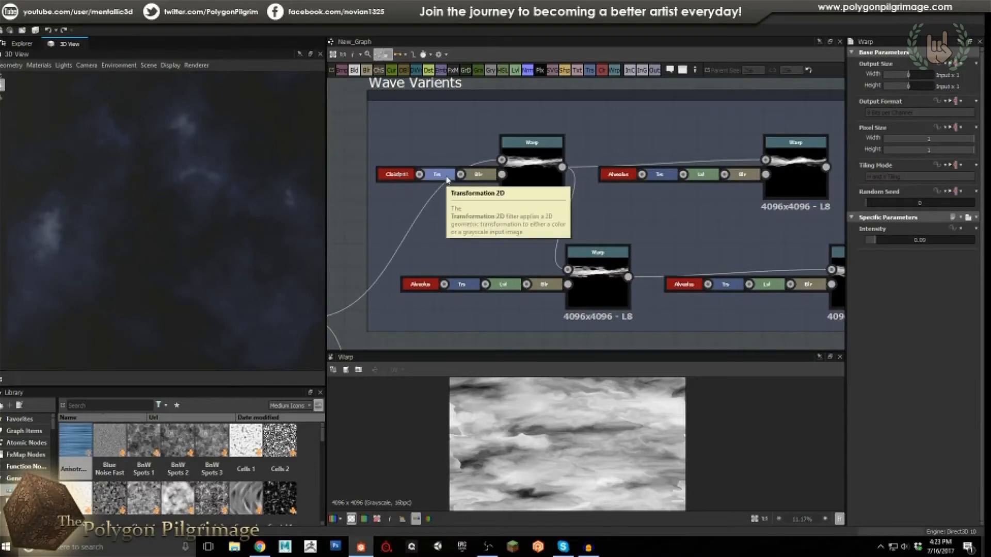
{"action": "left_click", "coordinate": [532, 168]}
{"action": "scroll", "coordinate": [581, 458], "scroll_direction": "down", "scroll_amount": 1}
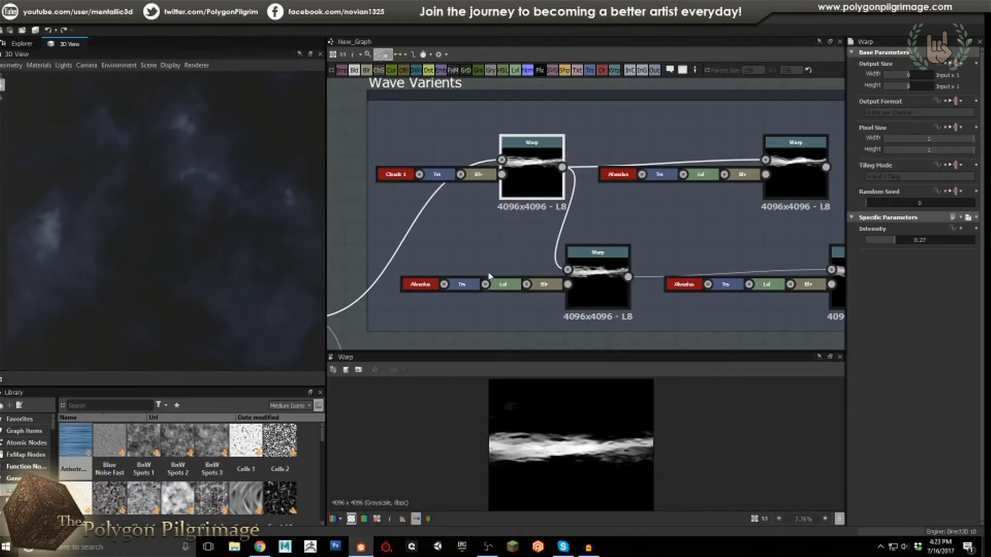
Trace the first Wave Varients Warp from the source wave's Transformation 2D through its Clouds 1, Transformation 2D and Blur nodes.
{"action": "scroll", "coordinate": [491, 278], "scroll_direction": "down", "scroll_amount": 2}
{"action": "left_click", "coordinate": [411, 257]}
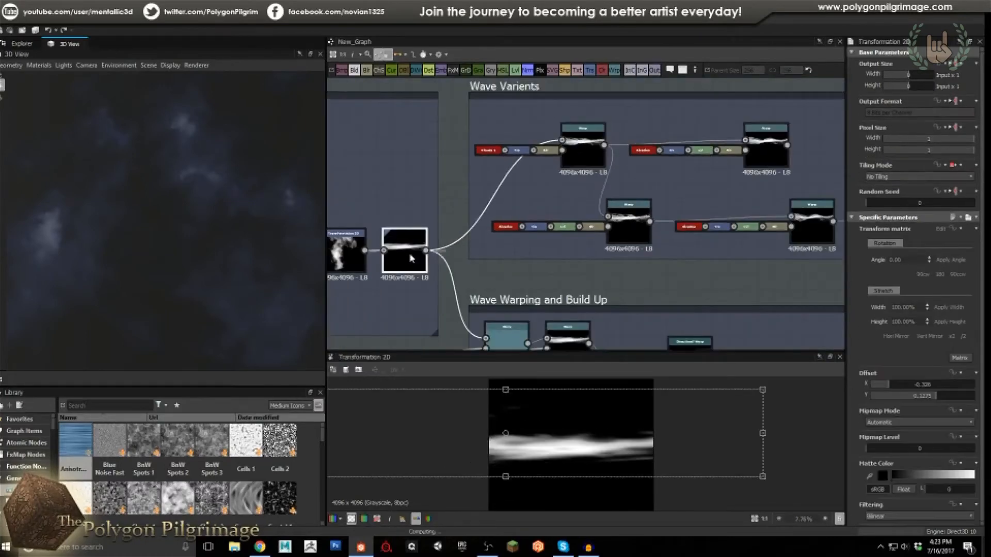
{"action": "left_click", "coordinate": [501, 154]}
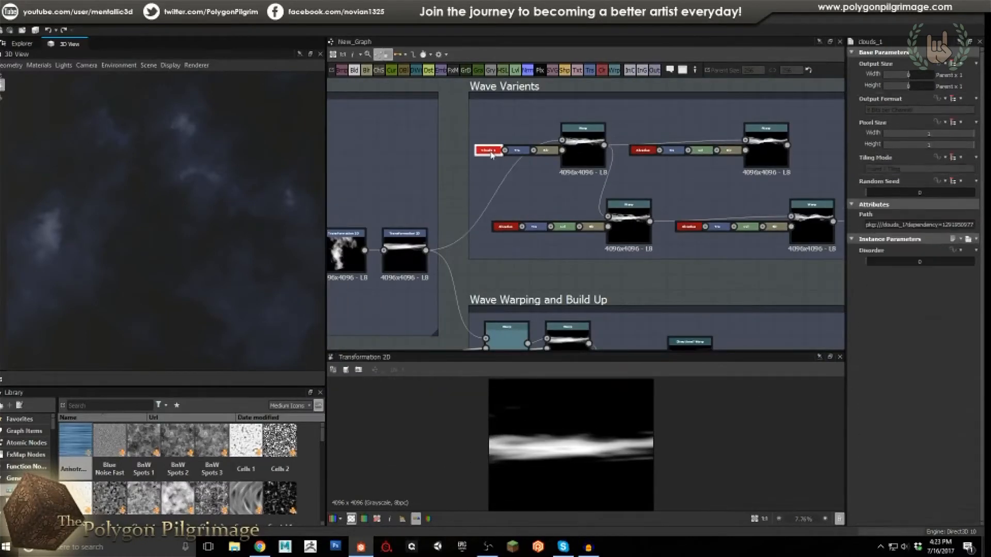
{"action": "left_click", "coordinate": [514, 150]}
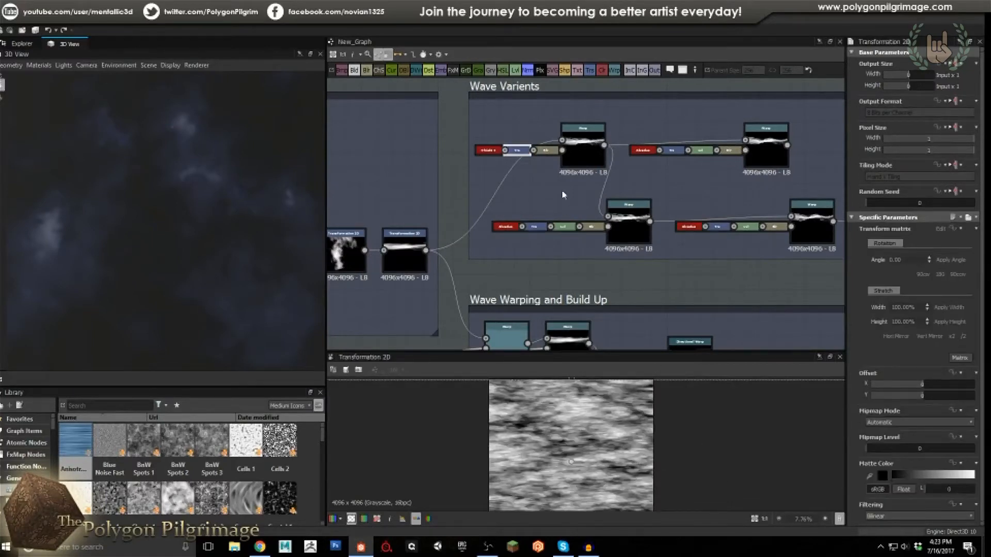
{"action": "left_click", "coordinate": [546, 152]}
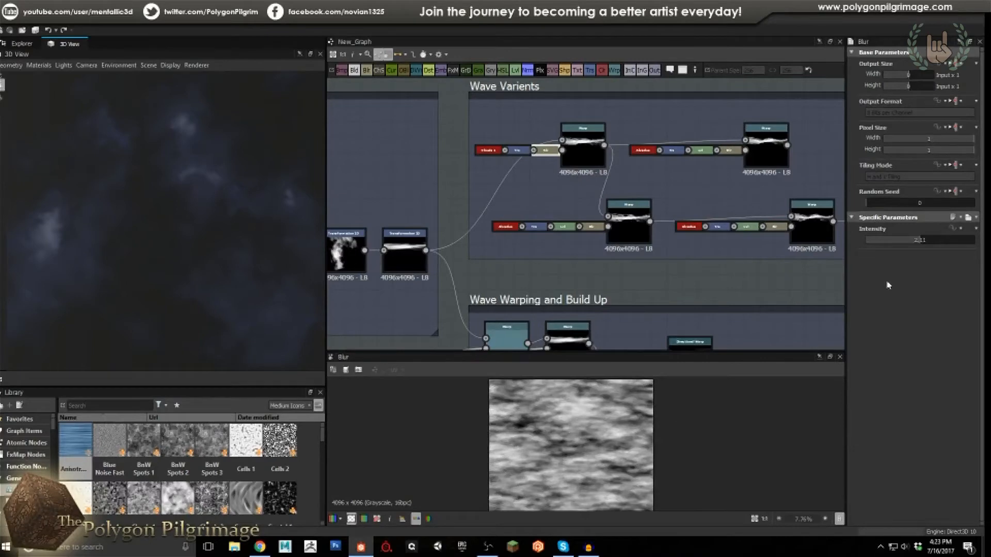
{"action": "left_click", "coordinate": [583, 155]}
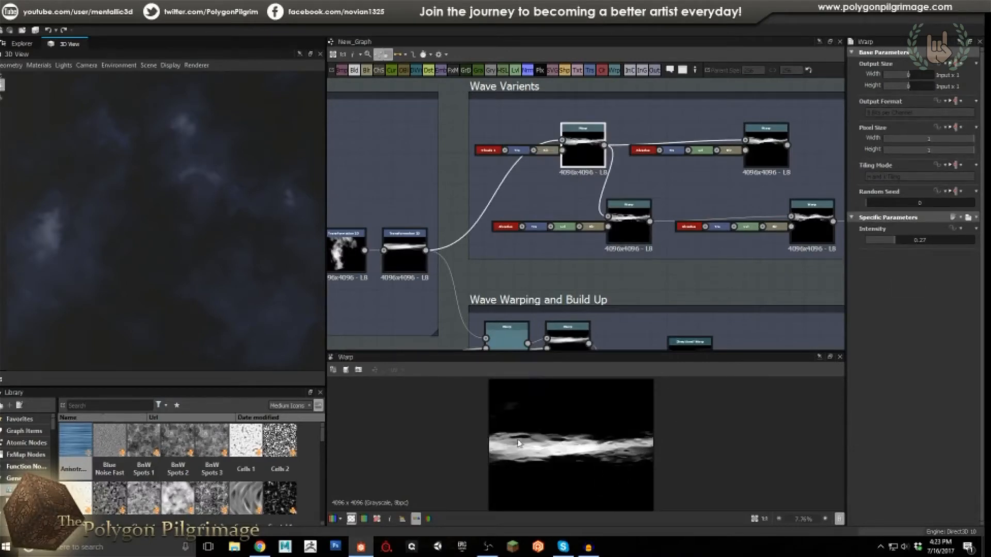
Examine the output of the second Warp in the upper row of Wave Varients up close.
{"action": "middle_click_drag", "start_coordinate": [687, 191], "coordinate": [570, 200]}
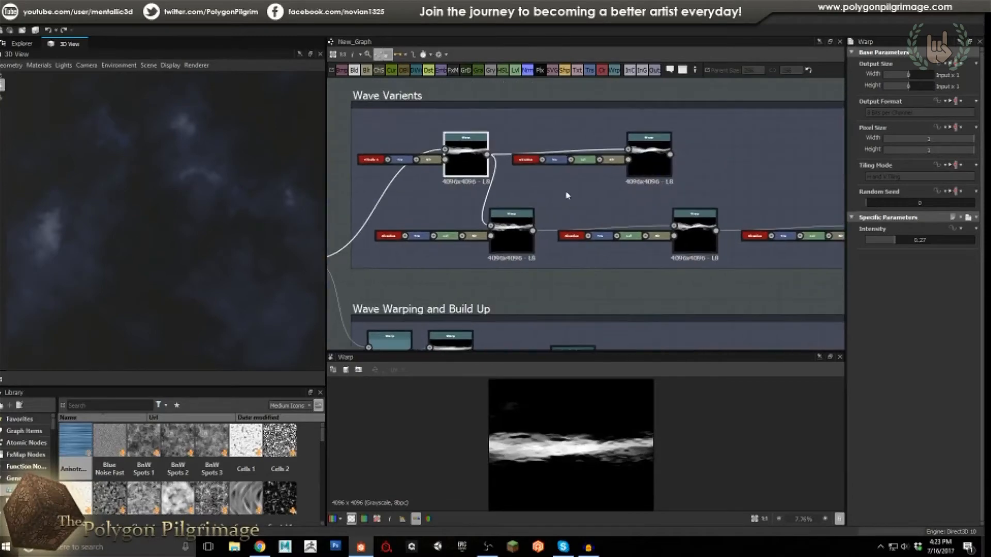
{"action": "left_click", "coordinate": [645, 164]}
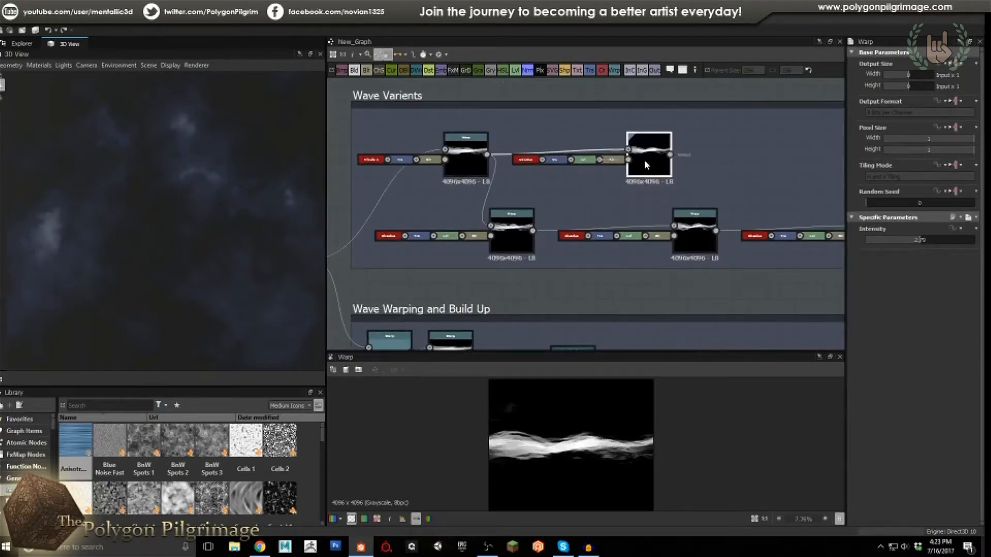
{"action": "scroll", "coordinate": [566, 452], "scroll_direction": "up", "scroll_amount": 2}
{"action": "scroll", "coordinate": [554, 228], "scroll_direction": "up", "scroll_amount": 5}
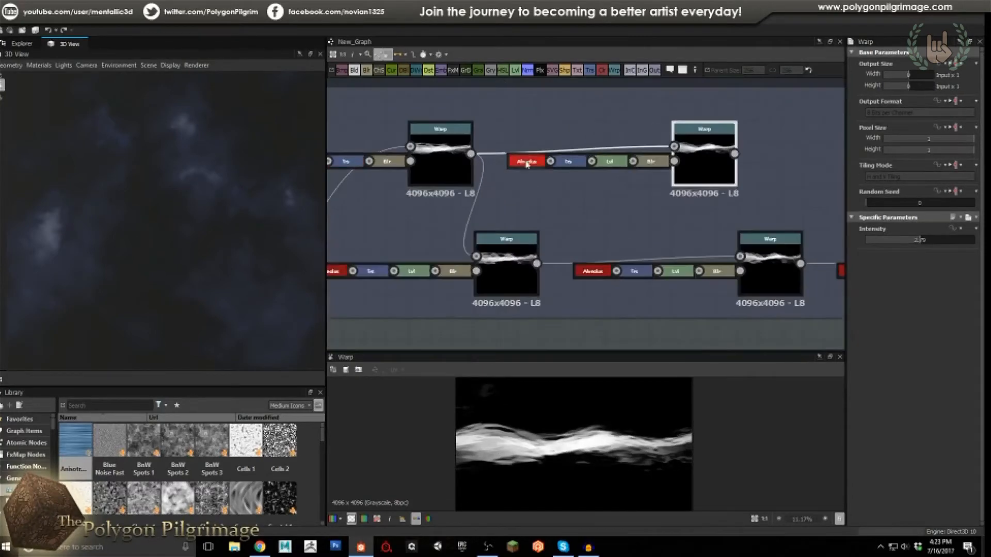
Inspect the Alveolus, Transformation 2D, Levels and Blur nodes feeding the second upper-row Warp, and review that Warp's output.
{"action": "left_click", "coordinate": [527, 161]}
{"action": "scroll", "coordinate": [572, 415], "scroll_direction": "down", "scroll_amount": 5}
{"action": "left_click", "coordinate": [609, 158]}
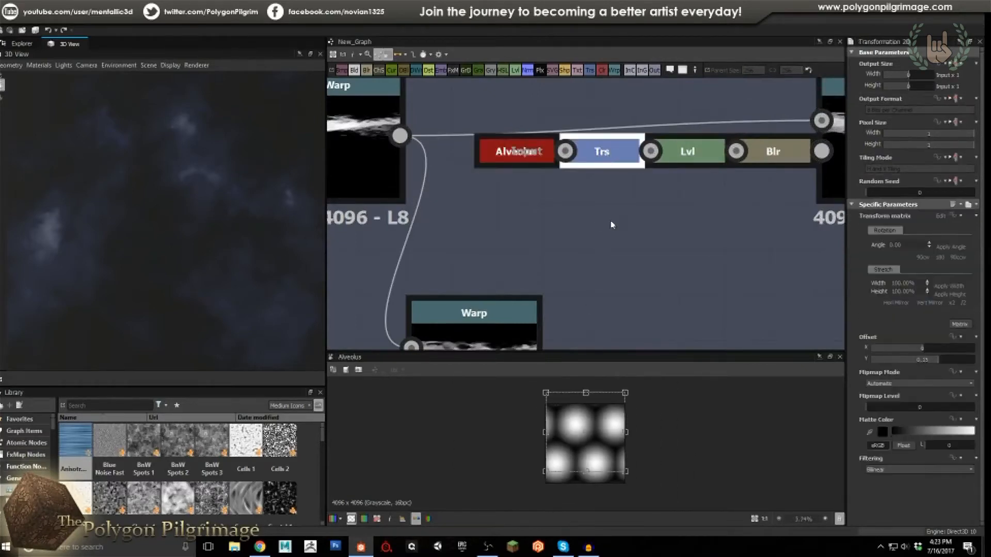
{"action": "left_click", "coordinate": [702, 156]}
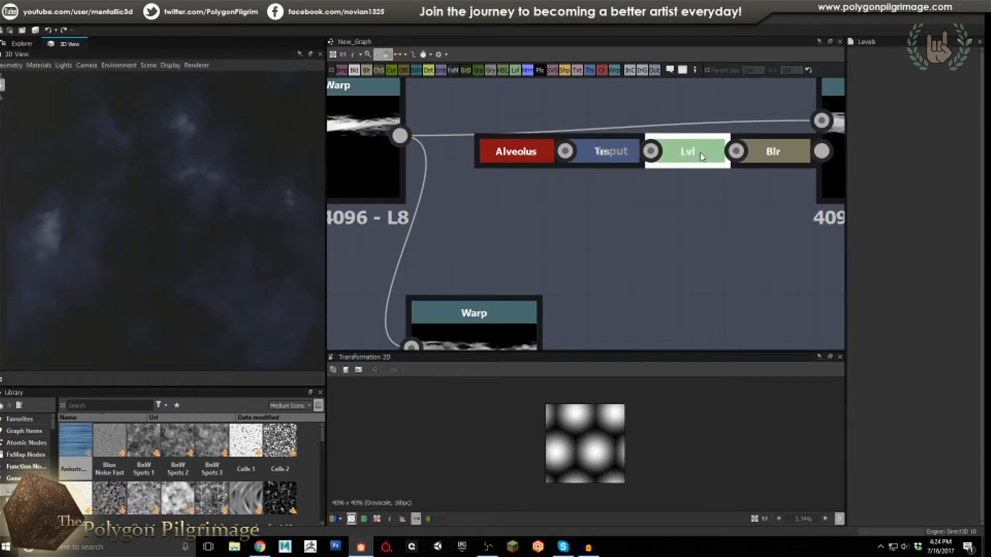
{"action": "scroll", "coordinate": [593, 448], "scroll_direction": "up", "scroll_amount": 3}
{"action": "left_click", "coordinate": [770, 165]}
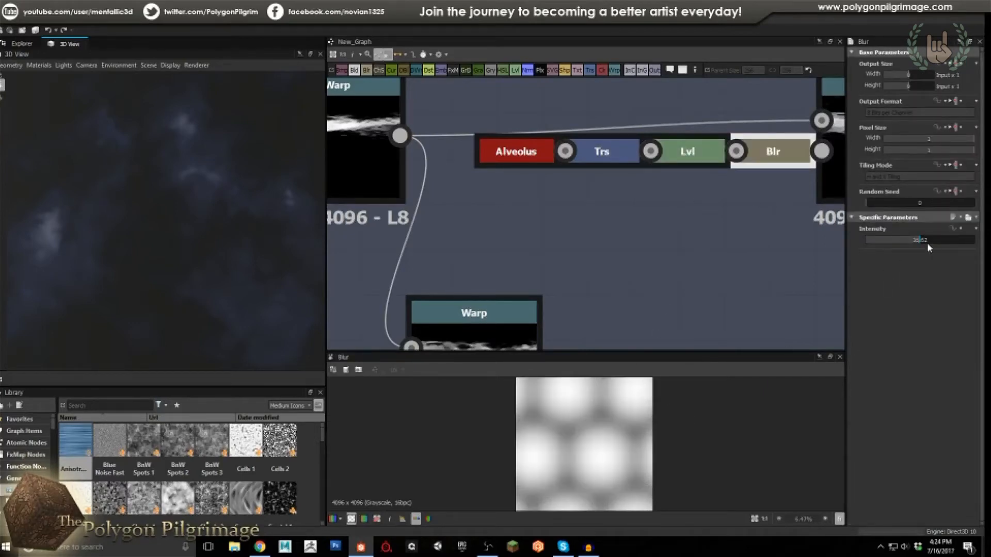
{"action": "middle_click_drag", "start_coordinate": [645, 251], "coordinate": [497, 279]}
{"action": "scroll", "coordinate": [497, 279], "scroll_direction": "down", "scroll_amount": 2}
{"action": "double_click", "coordinate": [638, 213]}
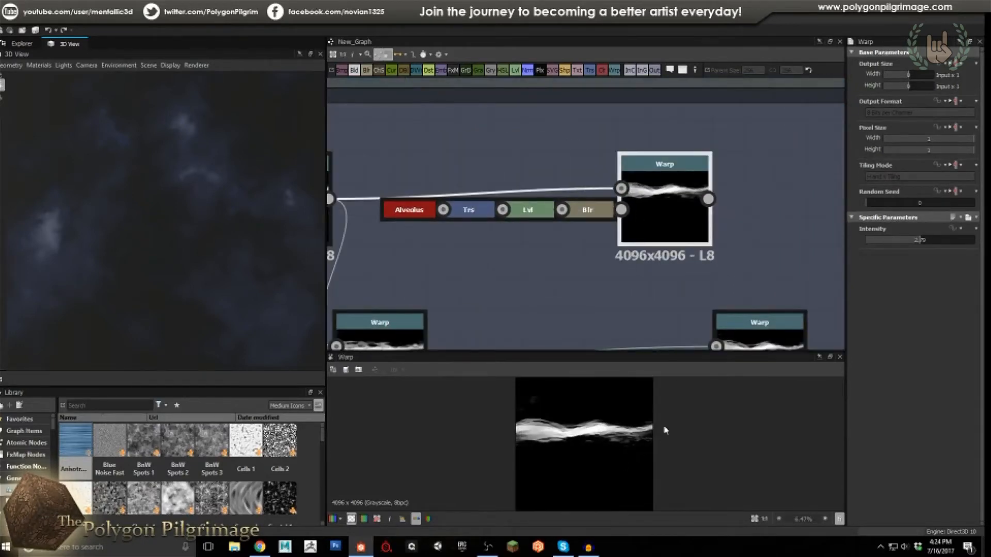
Compare the outputs of the first and second Warp nodes in the lower row of Wave Varients.
{"action": "scroll", "coordinate": [593, 215], "scroll_direction": "down", "scroll_amount": 3}
{"action": "middle_click_drag", "start_coordinate": [557, 245], "coordinate": [618, 220]}
{"action": "scroll", "coordinate": [404, 286], "scroll_direction": "up", "scroll_amount": 2}
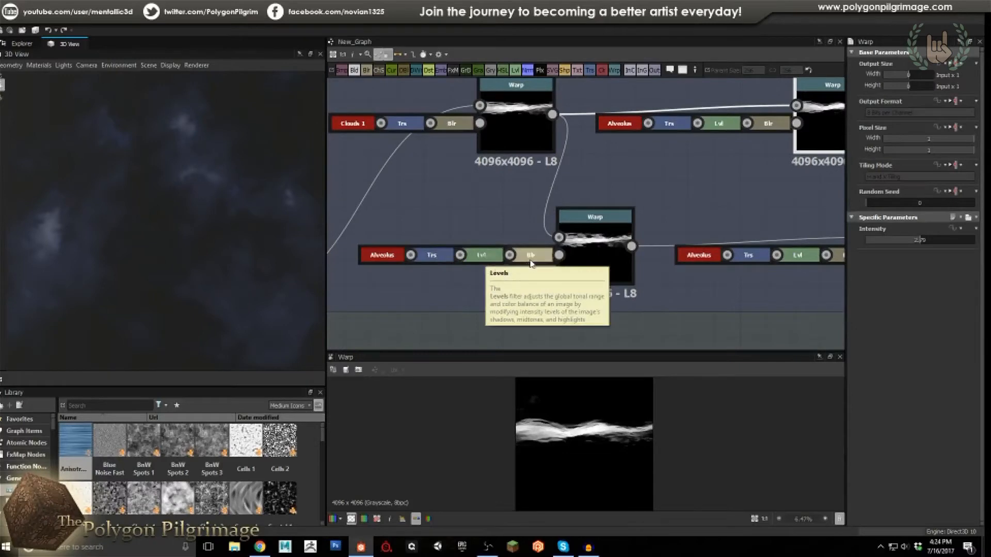
{"action": "left_click", "coordinate": [585, 252]}
{"action": "scroll", "coordinate": [624, 439], "scroll_direction": "up", "scroll_amount": 2}
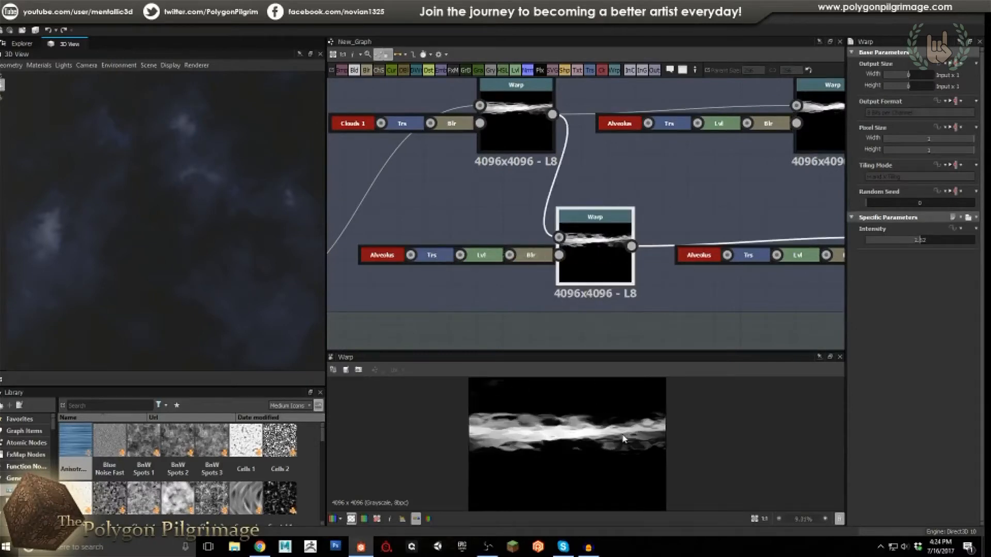
{"action": "scroll", "coordinate": [623, 439], "scroll_direction": "down", "scroll_amount": 1}
{"action": "middle_click_drag", "start_coordinate": [712, 213], "coordinate": [493, 232]}
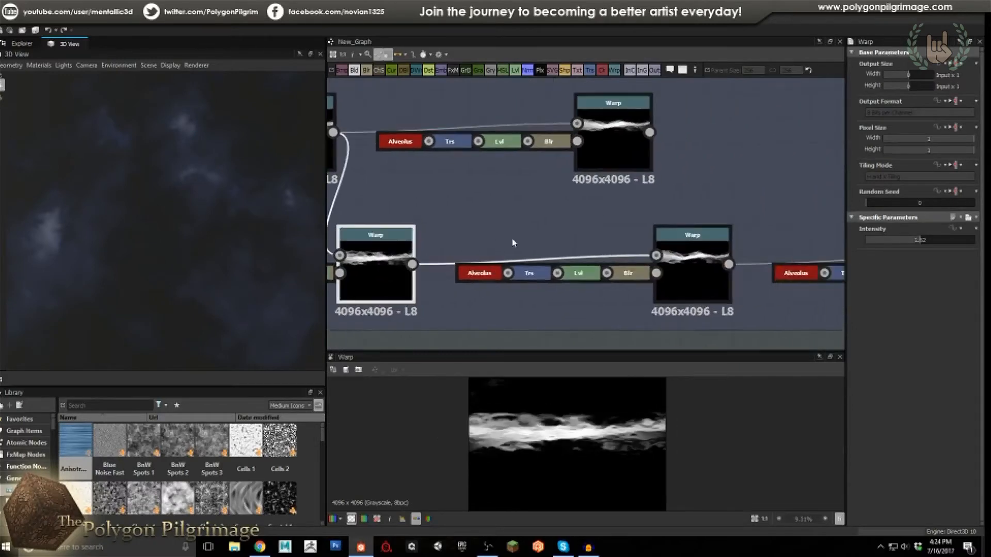
{"action": "left_click", "coordinate": [691, 273]}
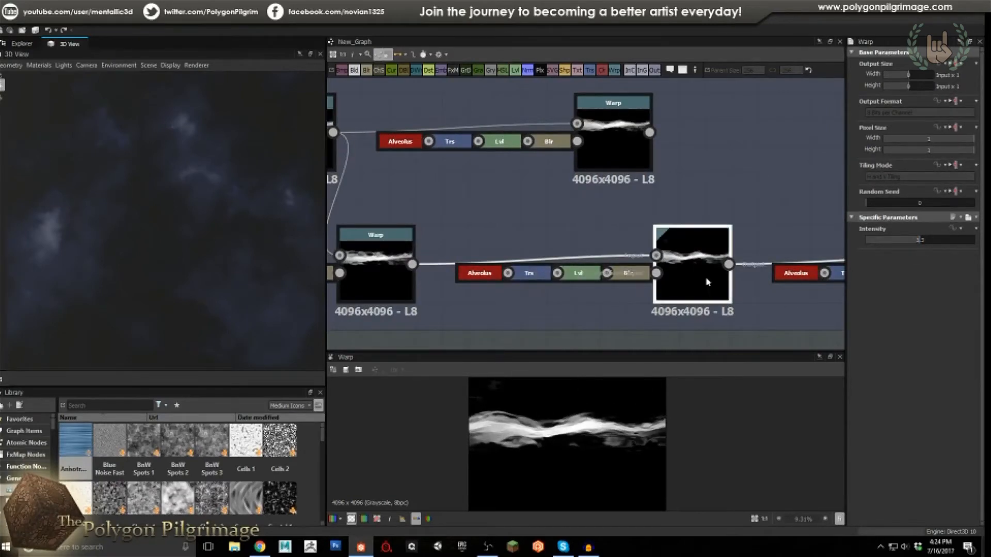
Examine the output of the last Warp in the lower row of Wave Varients, just before Wave Coloring.
{"action": "scroll", "coordinate": [635, 276], "scroll_direction": "down", "scroll_amount": 3}
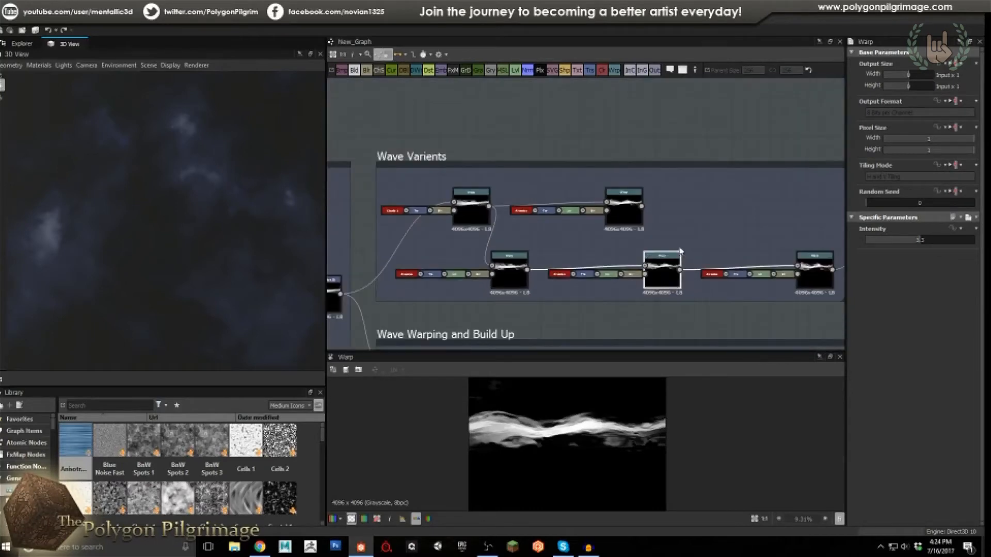
{"action": "middle_click_drag", "start_coordinate": [721, 240], "coordinate": [613, 228]}
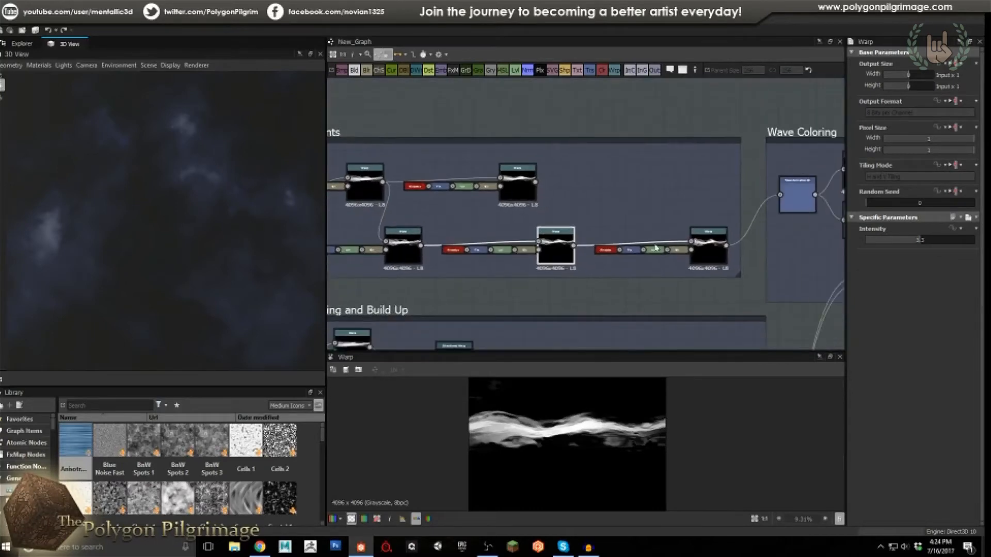
{"action": "left_click", "coordinate": [708, 242]}
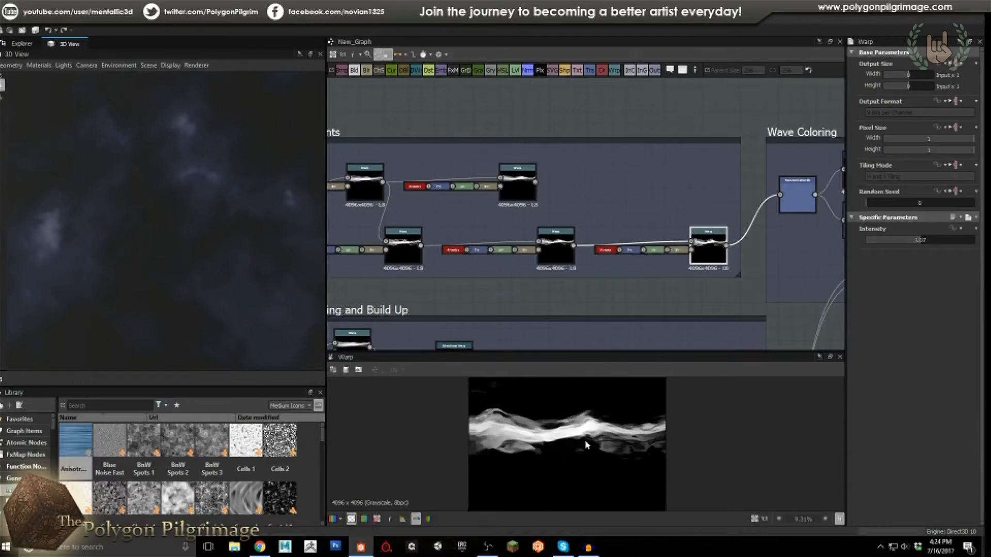
{"action": "scroll", "coordinate": [587, 445], "scroll_direction": "up", "scroll_amount": 2}
{"action": "middle_click_drag", "start_coordinate": [673, 242], "coordinate": [528, 237]}
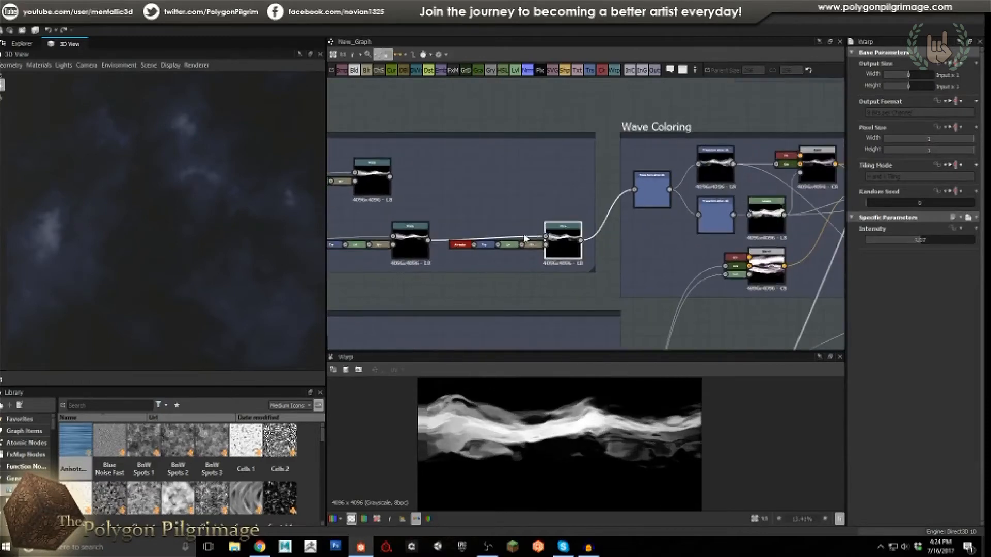
Inspect the Alveolus, Transformation 2D, Levels and Blur nodes feeding the last lower-row Warp, and review the warped result.
{"action": "scroll", "coordinate": [473, 244], "scroll_direction": "up", "scroll_amount": 4}
{"action": "left_click", "coordinate": [447, 248]}
{"action": "scroll", "coordinate": [574, 447], "scroll_direction": "down", "scroll_amount": 2}
{"action": "left_click", "coordinate": [495, 248]}
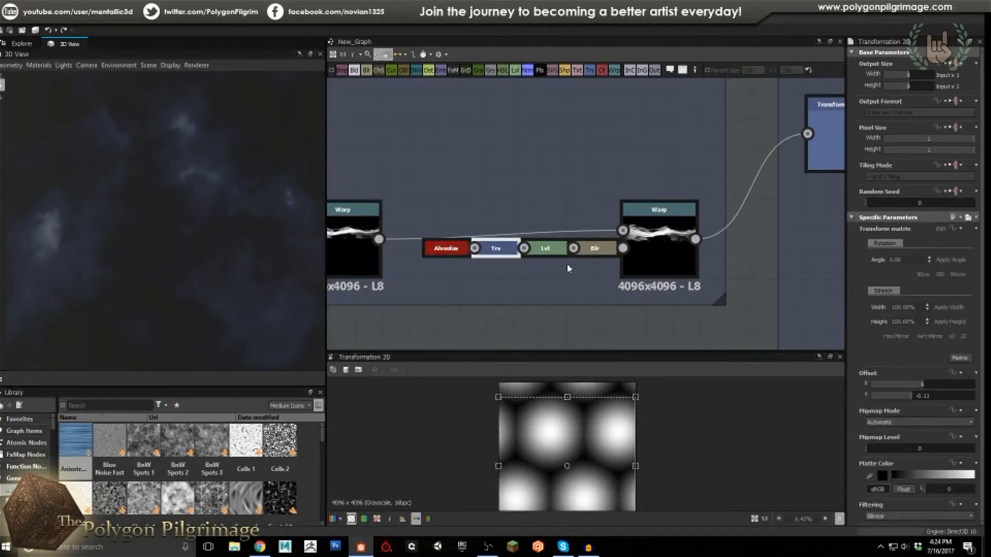
{"action": "left_click", "coordinate": [545, 249]}
{"action": "left_click", "coordinate": [595, 248]}
{"action": "left_click", "coordinate": [659, 255]}
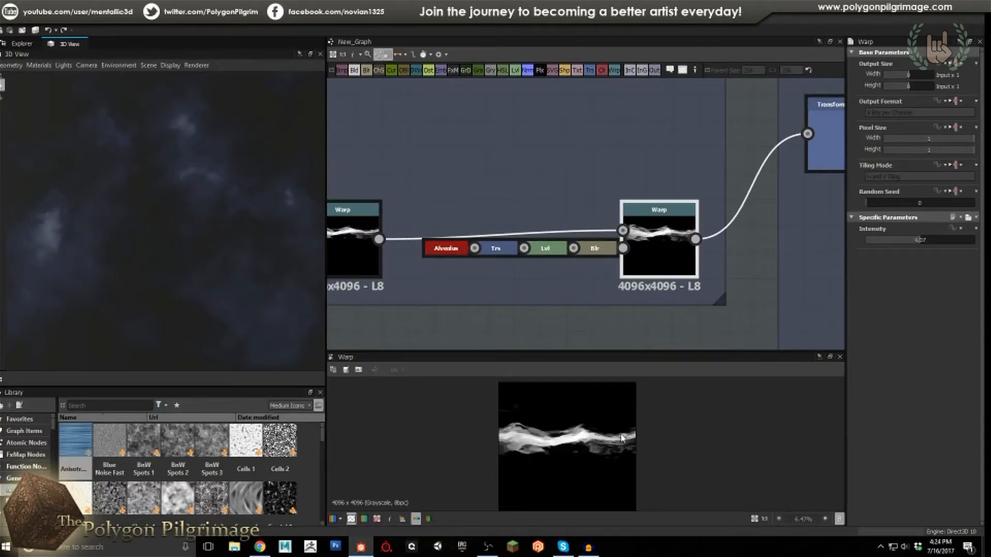
Examine the output and source wave connection of the first Warp node in Wave Warping and Build Up.
{"action": "scroll", "coordinate": [572, 294], "scroll_direction": "down", "scroll_amount": 6}
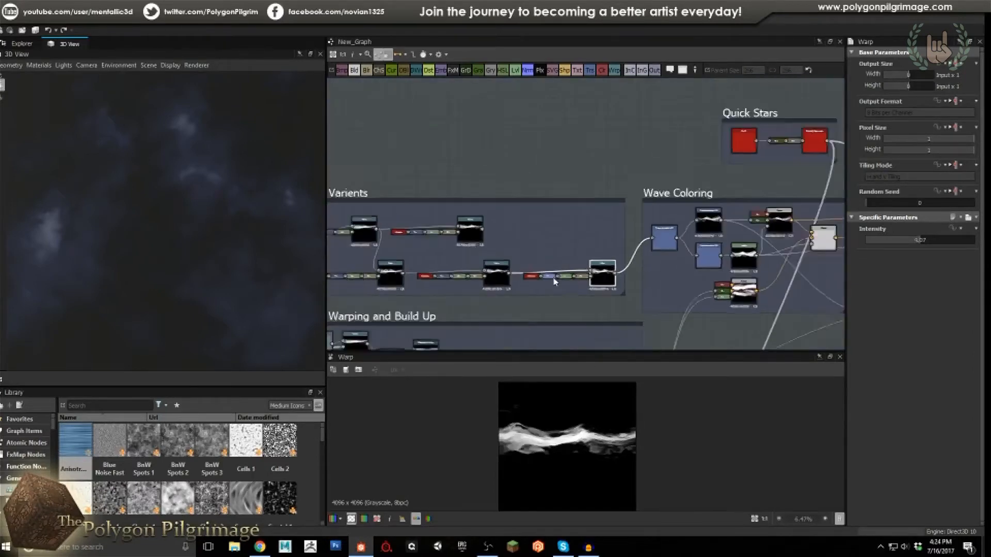
{"action": "scroll", "coordinate": [681, 192], "scroll_direction": "up", "scroll_amount": 1}
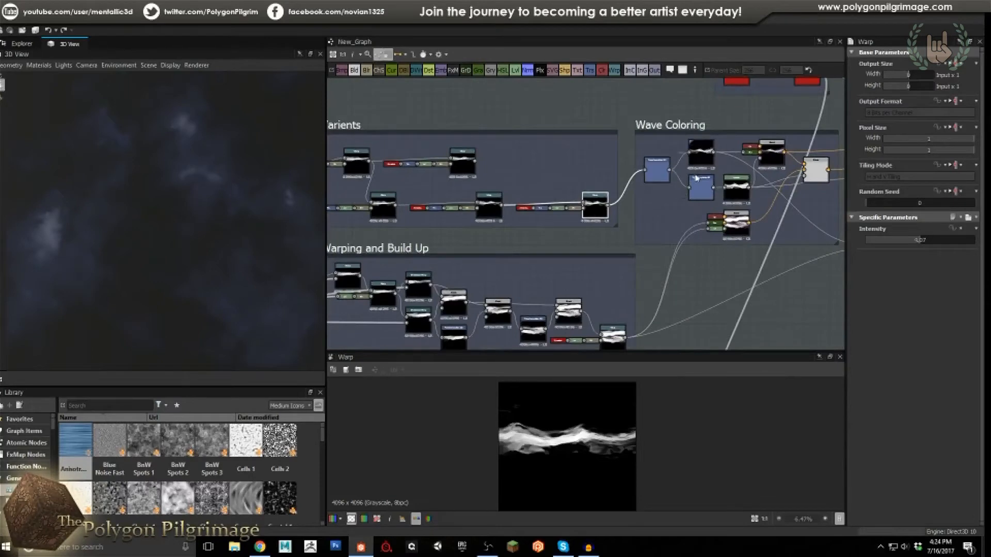
{"action": "middle_click_drag", "start_coordinate": [506, 235], "coordinate": [640, 177]}
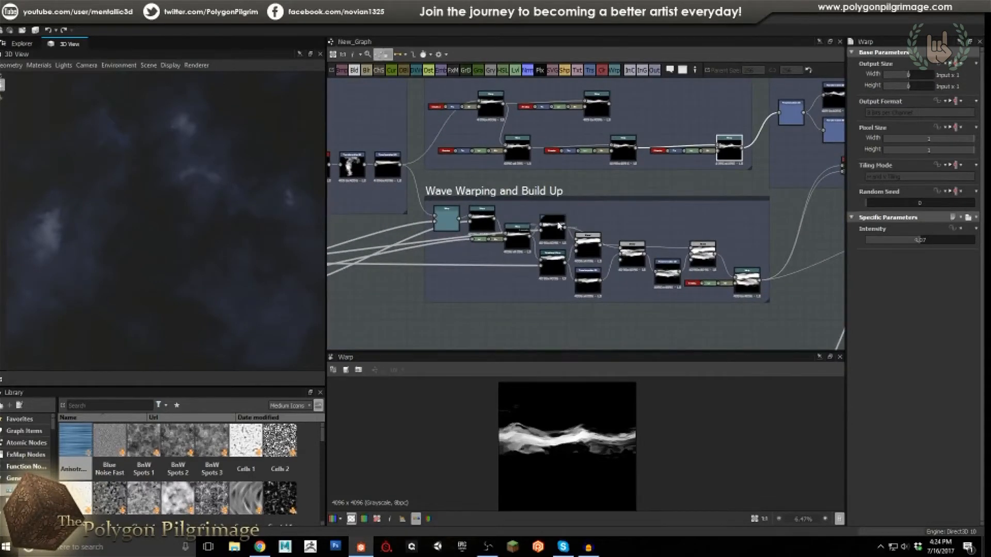
{"action": "scroll", "coordinate": [432, 209], "scroll_direction": "up", "scroll_amount": 2}
{"action": "left_click", "coordinate": [457, 227]}
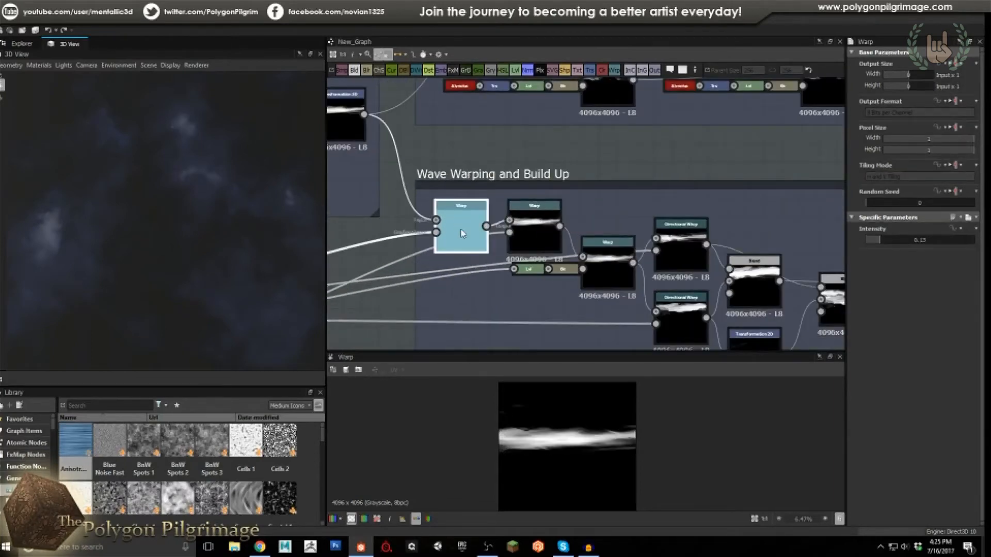
{"action": "middle_click_drag", "start_coordinate": [403, 199], "coordinate": [461, 218]}
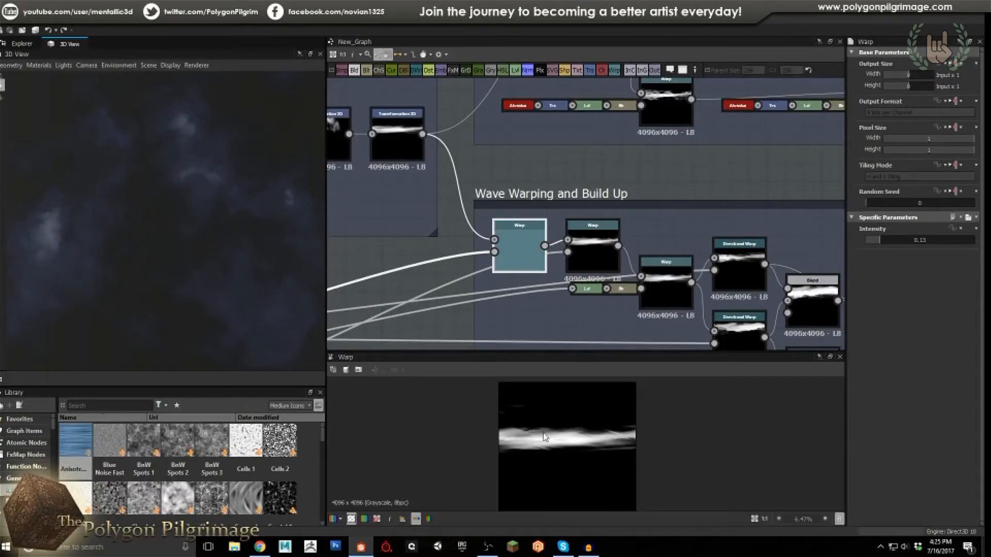
{"action": "scroll", "coordinate": [568, 445], "scroll_direction": "up", "scroll_amount": 2}
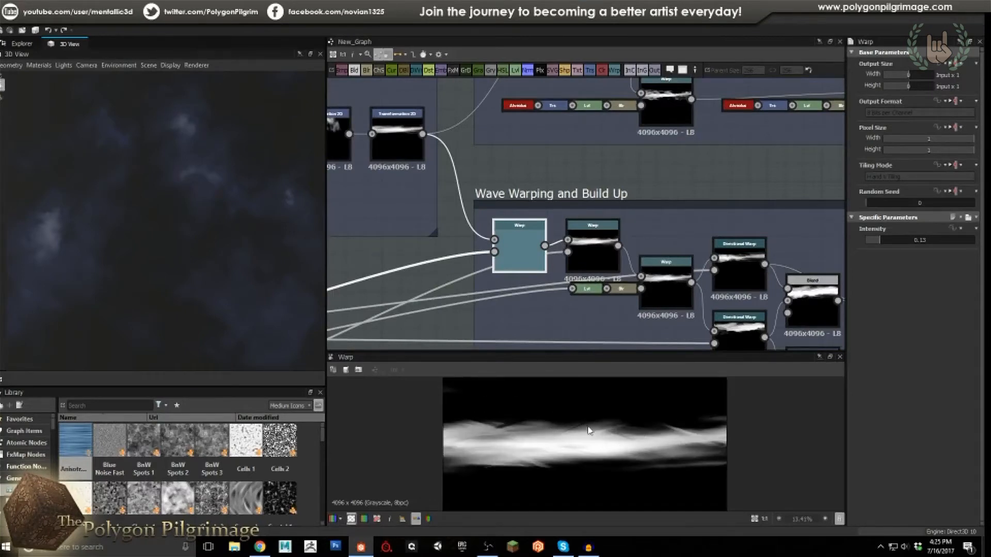
Trace the first Wave Warping and Build Up Warp's gradient input back to the Crystal 2 Transformation 2D in Wave Distortion Base.
{"action": "middle_click_drag", "start_coordinate": [524, 251], "coordinate": [569, 217]}
{"action": "scroll", "coordinate": [568, 216], "scroll_direction": "down", "scroll_amount": 3}
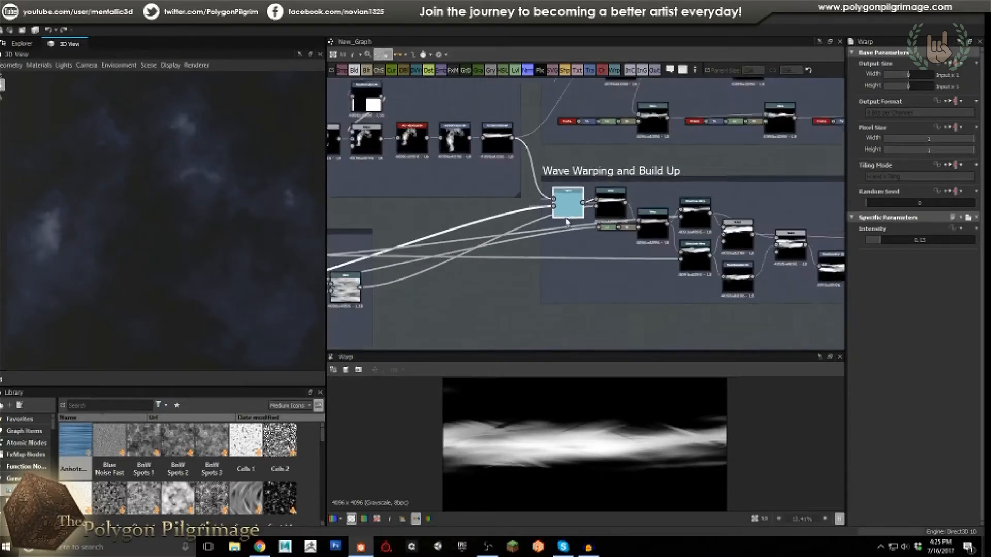
{"action": "middle_click_drag", "start_coordinate": [429, 264], "coordinate": [600, 220]}
{"action": "scroll", "coordinate": [435, 245], "scroll_direction": "up", "scroll_amount": 4}
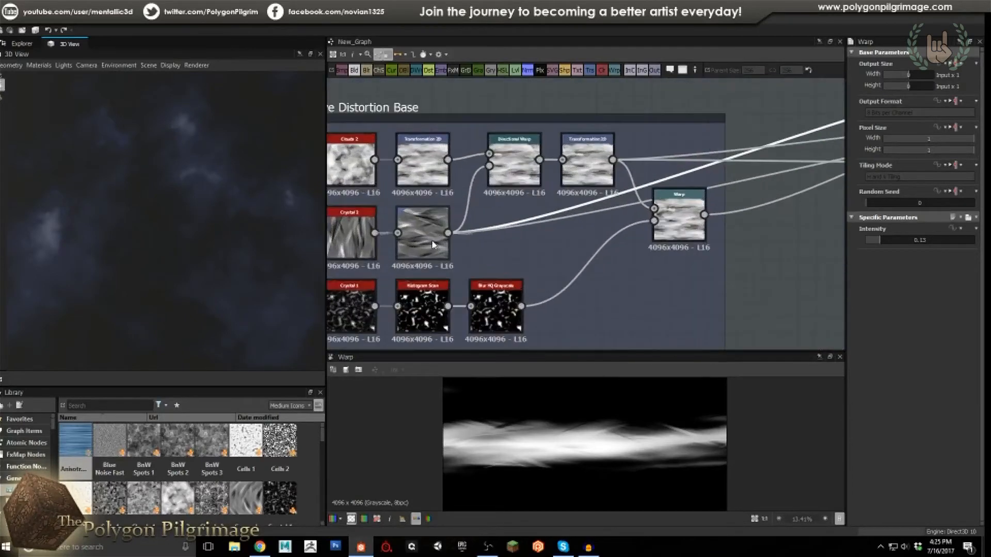
{"action": "scroll", "coordinate": [434, 229], "scroll_direction": "down", "scroll_amount": 2}
{"action": "middle_click_drag", "start_coordinate": [656, 188], "coordinate": [462, 283]}
{"action": "scroll", "coordinate": [462, 283], "scroll_direction": "down", "scroll_amount": 1}
{"action": "middle_click_drag", "start_coordinate": [577, 256], "coordinate": [479, 260]}
{"action": "scroll", "coordinate": [552, 228], "scroll_direction": "up", "scroll_amount": 3}
{"action": "scroll", "coordinate": [553, 228], "scroll_direction": "up", "scroll_amount": 1}
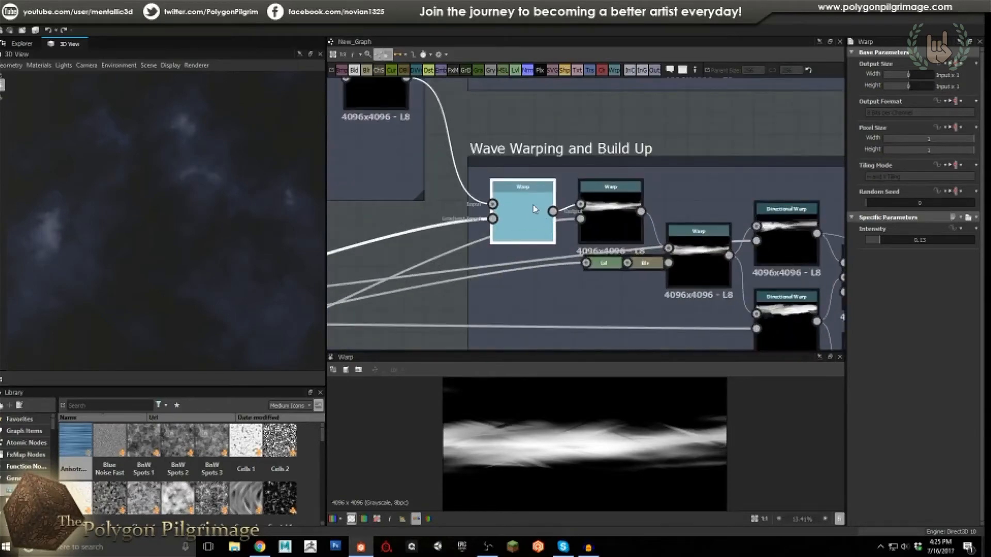
Examine the output of the second Warp node in Wave Warping and Build Up up close.
{"action": "left_click", "coordinate": [597, 216]}
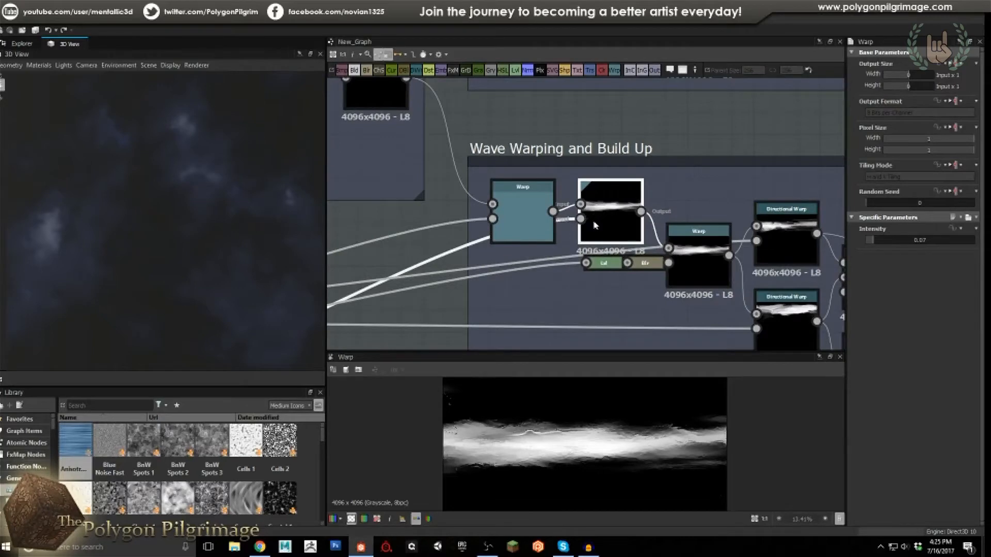
{"action": "scroll", "coordinate": [586, 465], "scroll_direction": "up", "scroll_amount": 5}
{"action": "scroll", "coordinate": [478, 417], "scroll_direction": "down", "scroll_amount": 1}
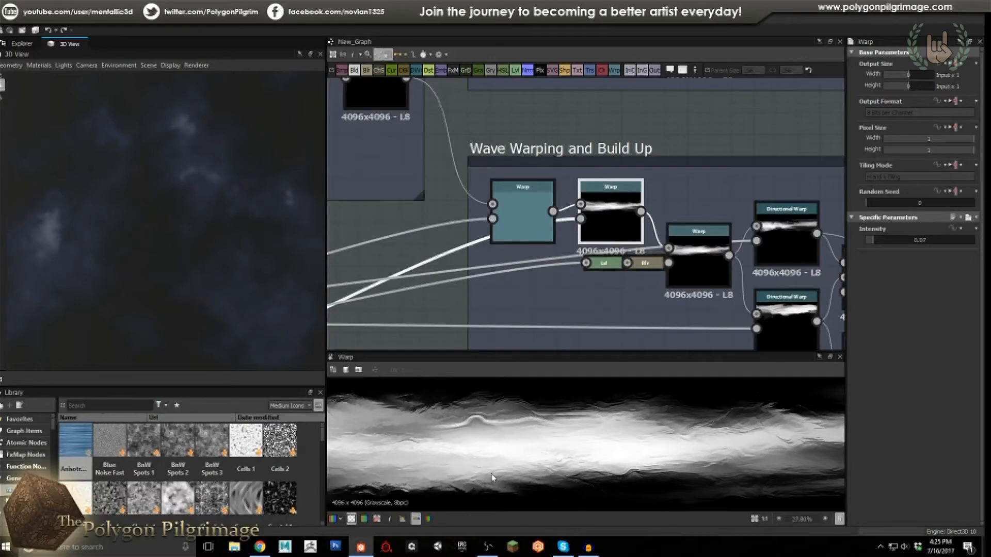
Select the third Warp in Wave Warping and Build Up and trace an incoming connection back to the Transformation 2D ending Wave Distortion Base's upper row.
{"action": "middle_click_drag", "start_coordinate": [573, 223], "coordinate": [486, 208]}
{"action": "left_click", "coordinate": [612, 242]}
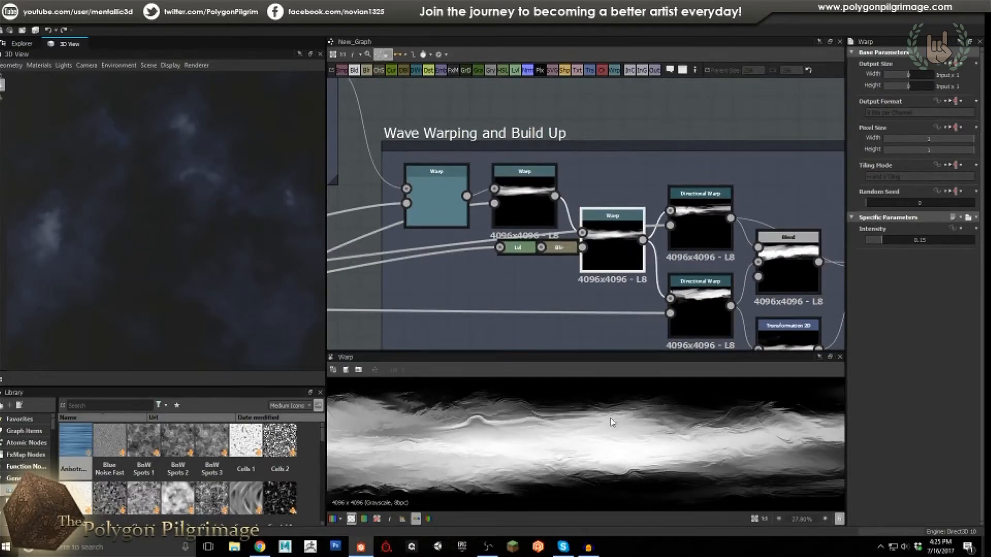
{"action": "scroll", "coordinate": [578, 227], "scroll_direction": "down", "scroll_amount": 2}
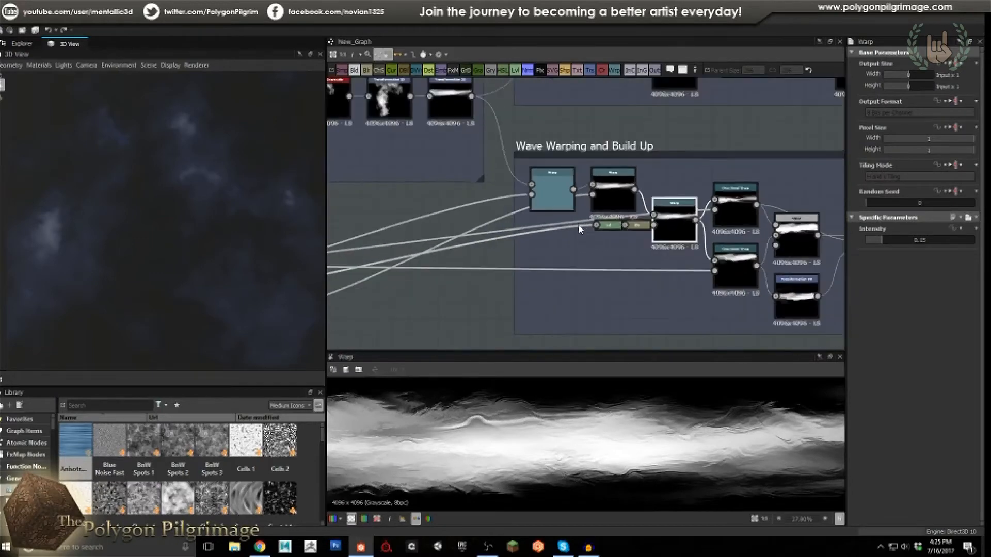
{"action": "left_click", "coordinate": [578, 224]}
{"action": "middle_click_drag", "start_coordinate": [520, 265], "coordinate": [656, 232]}
{"action": "middle_click_drag", "start_coordinate": [477, 249], "coordinate": [632, 247]}
{"action": "middle_click_drag", "start_coordinate": [500, 250], "coordinate": [552, 245]}
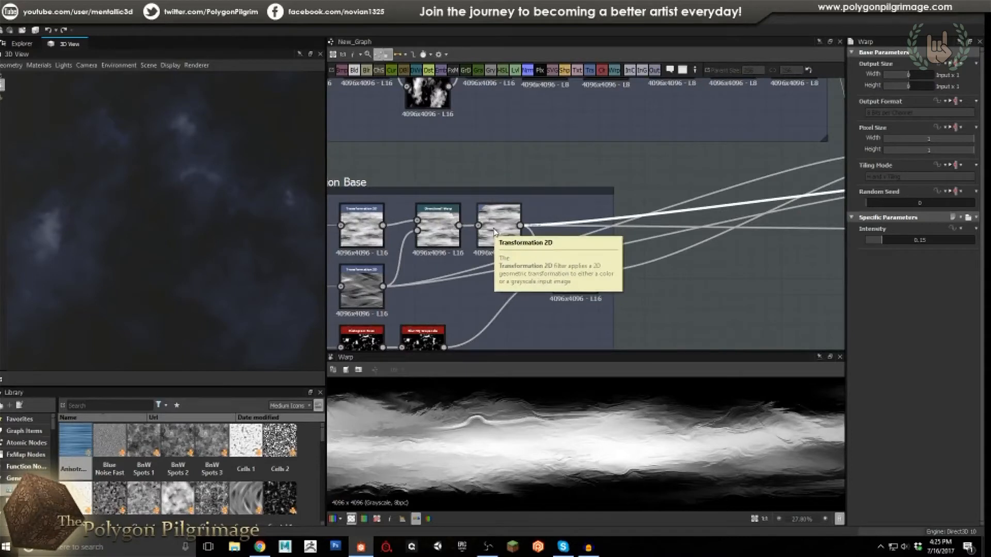
{"action": "middle_click_drag", "start_coordinate": [676, 234], "coordinate": [446, 243]}
{"action": "scroll", "coordinate": [576, 241], "scroll_direction": "down", "scroll_amount": 1}
{"action": "middle_click_drag", "start_coordinate": [579, 241], "coordinate": [439, 258]}
{"action": "scroll", "coordinate": [619, 230], "scroll_direction": "up", "scroll_amount": 2}
{"action": "scroll", "coordinate": [619, 230], "scroll_direction": "up", "scroll_amount": 1}
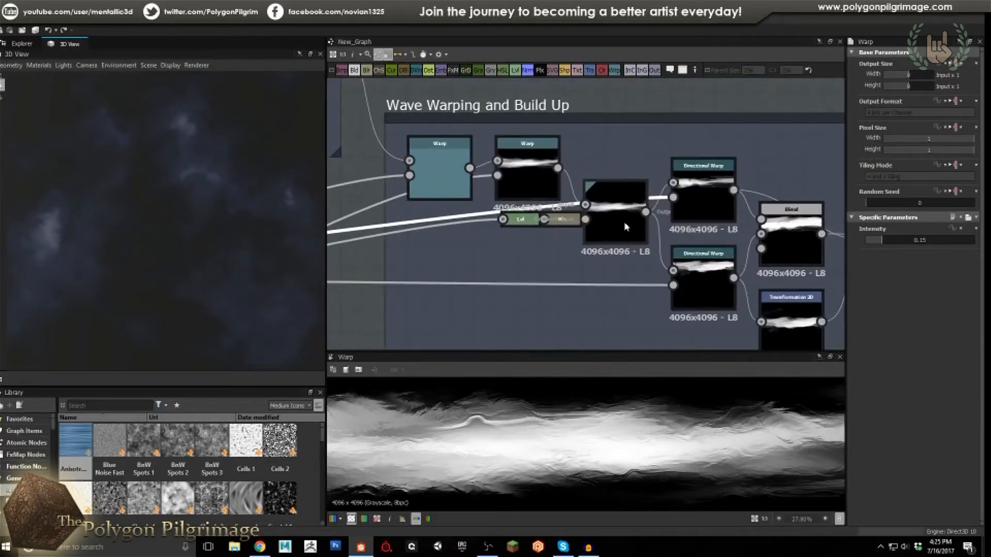
Inspect the Levels and Blur nodes feeding the third Warp, and review that Warp's output.
{"action": "double_click", "coordinate": [524, 222]}
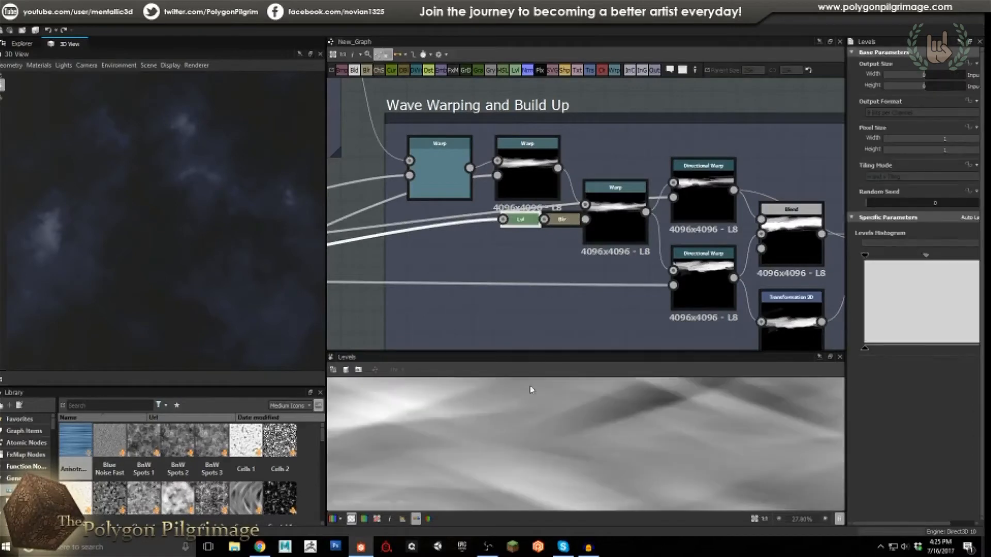
{"action": "scroll", "coordinate": [527, 407], "scroll_direction": "down", "scroll_amount": 3}
{"action": "double_click", "coordinate": [562, 221]}
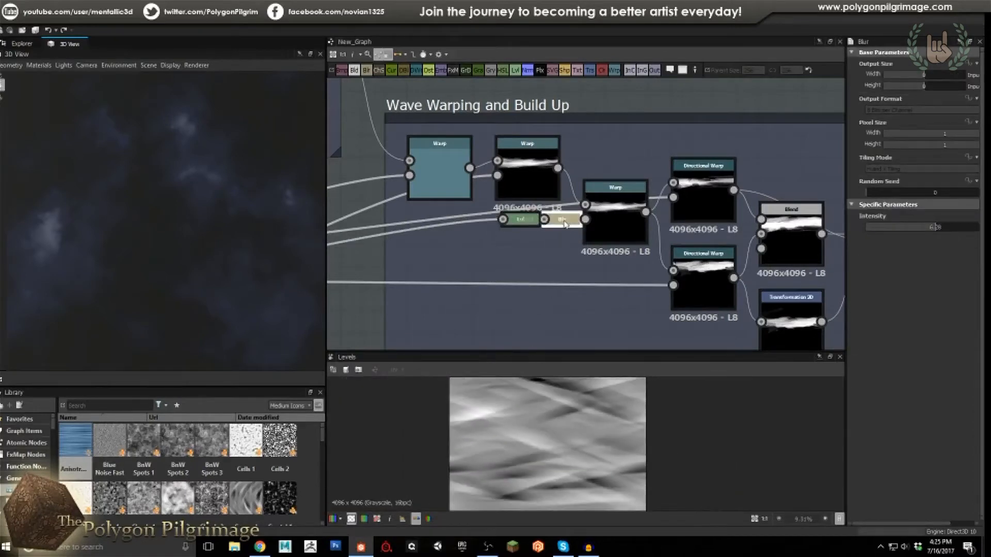
{"action": "double_click", "coordinate": [611, 216]}
{"action": "scroll", "coordinate": [531, 437], "scroll_direction": "up", "scroll_amount": 1}
{"action": "scroll", "coordinate": [531, 438], "scroll_direction": "up", "scroll_amount": 1}
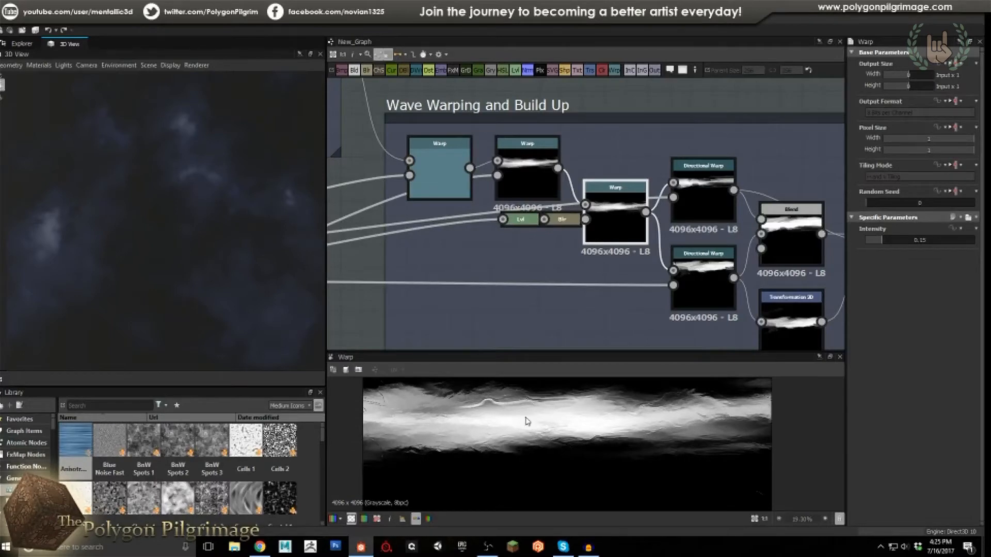
Examine the upper Directional Warp's output in detail and review its intensity and warp angle settings.
{"action": "middle_click_drag", "start_coordinate": [626, 249], "coordinate": [526, 250]}
{"action": "left_click", "coordinate": [610, 200]}
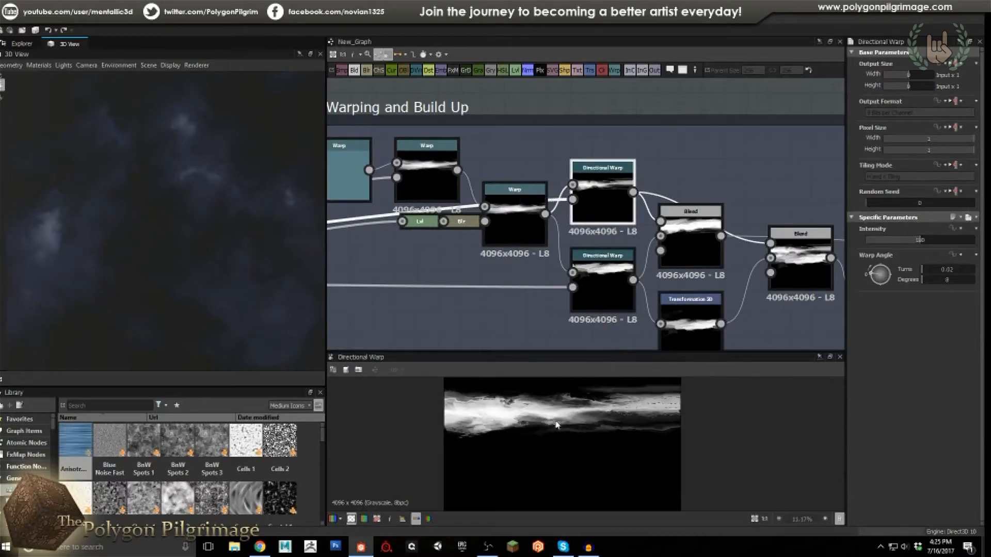
{"action": "scroll", "coordinate": [568, 408], "scroll_direction": "up", "scroll_amount": 4}
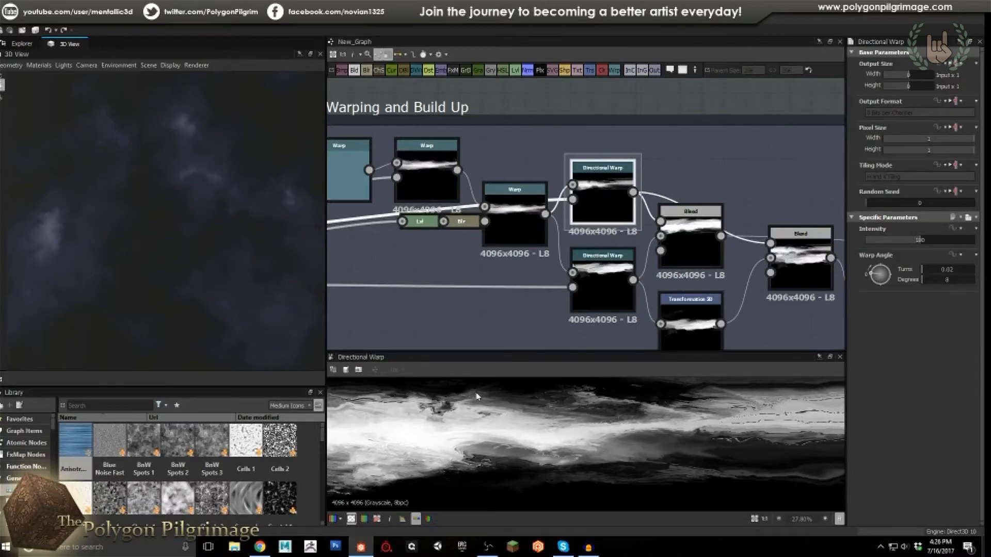
{"action": "scroll", "coordinate": [480, 400], "scroll_direction": "down", "scroll_amount": 2}
{"action": "scroll", "coordinate": [504, 420], "scroll_direction": "up", "scroll_amount": 1}
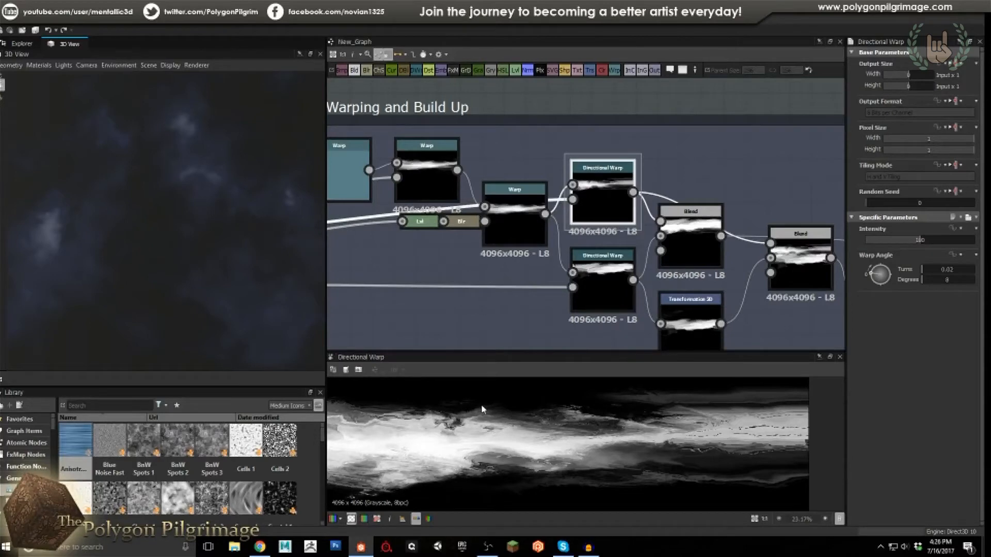
{"action": "middle_click_drag", "start_coordinate": [476, 423], "coordinate": [459, 409]}
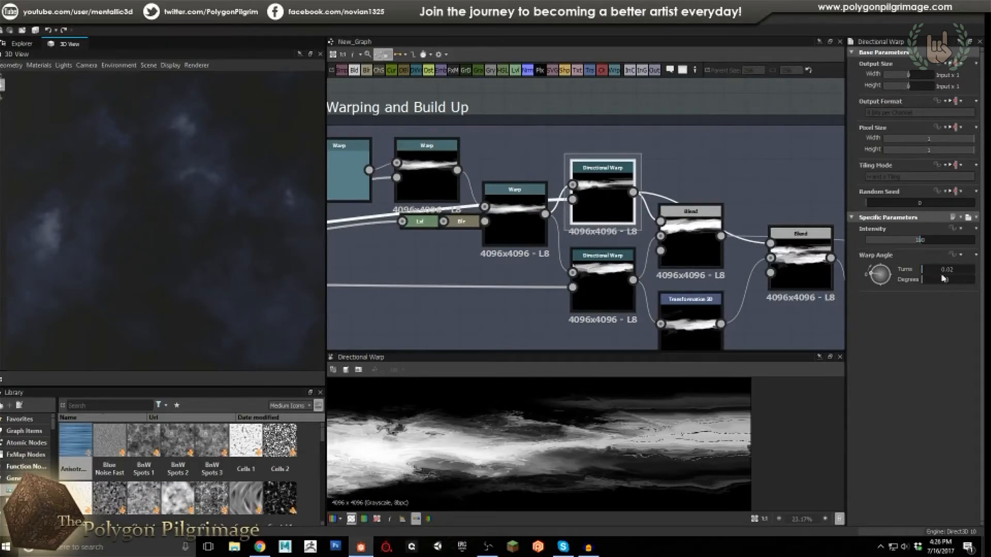
Examine the lower Directional Warp's output and warp angle, comparing the node with the upper Directional Warp.
{"action": "middle_click_drag", "start_coordinate": [609, 281], "coordinate": [548, 259]}
{"action": "left_click", "coordinate": [548, 259]}
{"action": "scroll", "coordinate": [524, 411], "scroll_direction": "down", "scroll_amount": 4}
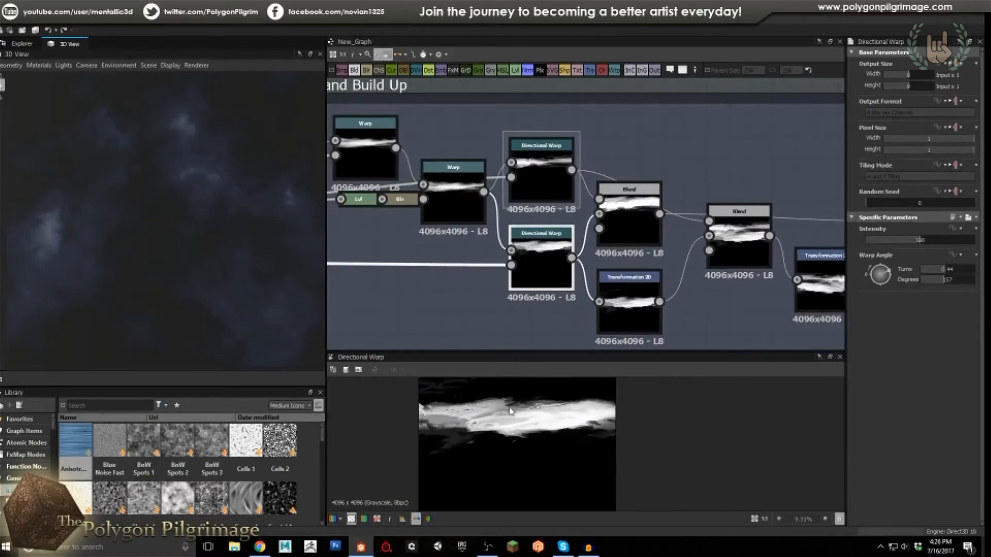
{"action": "scroll", "coordinate": [511, 412], "scroll_direction": "up", "scroll_amount": 1}
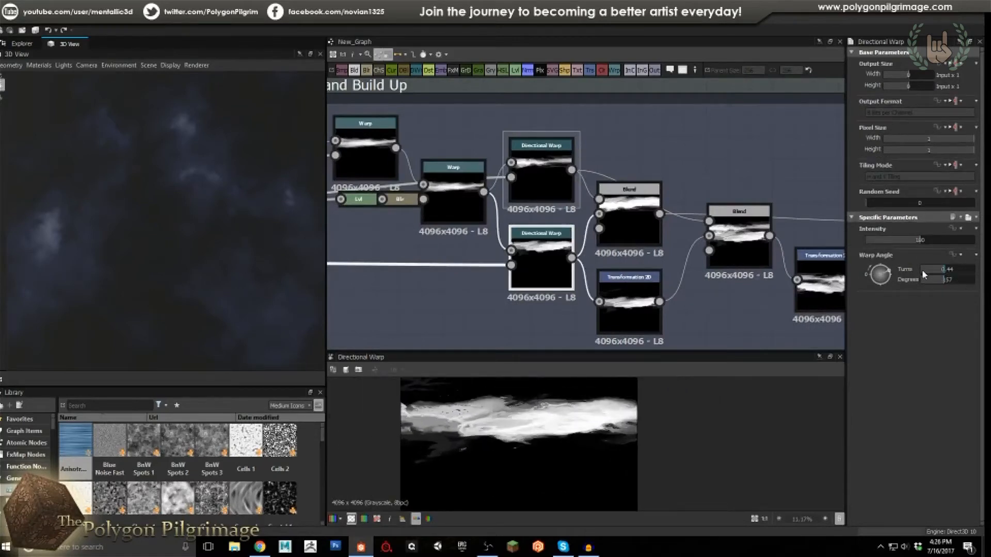
{"action": "scroll", "coordinate": [559, 421], "scroll_direction": "down", "scroll_amount": 1}
{"action": "left_click", "coordinate": [542, 179]}
{"action": "left_click", "coordinate": [546, 254]}
Inspect the first Blend that combines the two Directional Warps, including its blending mode.
{"action": "left_click", "coordinate": [609, 215]}
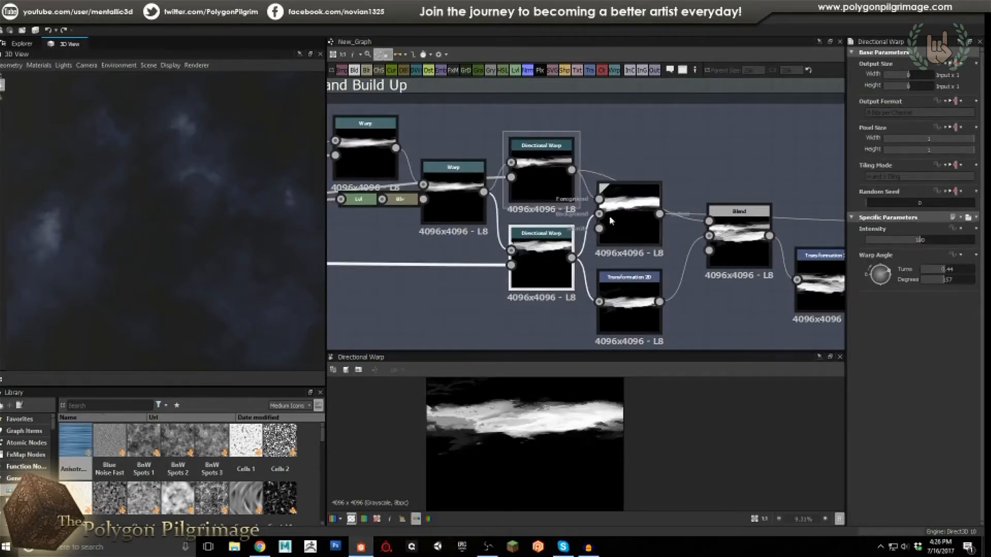
{"action": "double_click", "coordinate": [609, 215]}
{"action": "scroll", "coordinate": [534, 426], "scroll_direction": "up", "scroll_amount": 2}
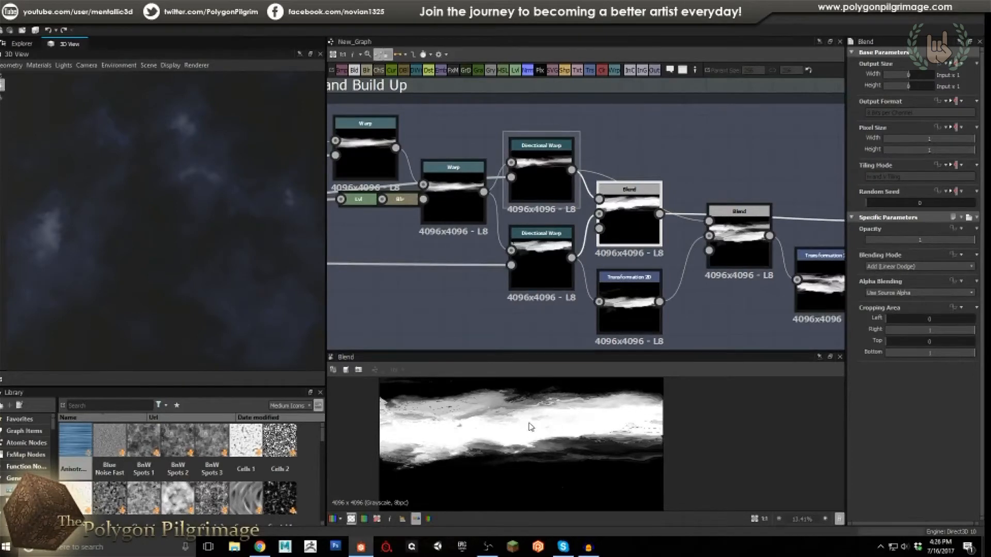
Inspect the second Blend, comparing the lower Directional Warp with its offset Transformation 2D copy before reviewing the combined result.
{"action": "middle_click_drag", "start_coordinate": [721, 175], "coordinate": [617, 150]}
{"action": "double_click", "coordinate": [640, 217]}
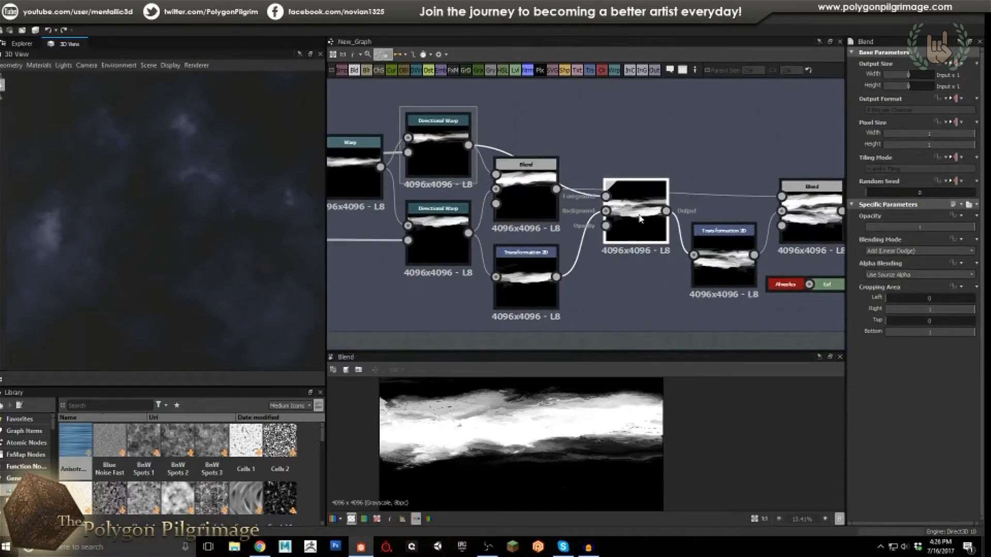
{"action": "double_click", "coordinate": [520, 294]}
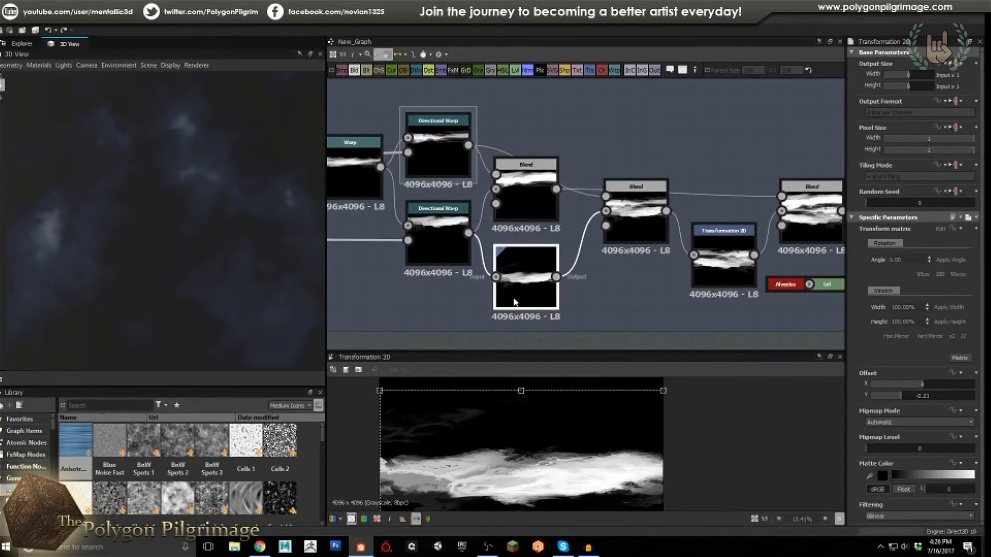
{"action": "double_click", "coordinate": [435, 241]}
{"action": "double_click", "coordinate": [514, 279]}
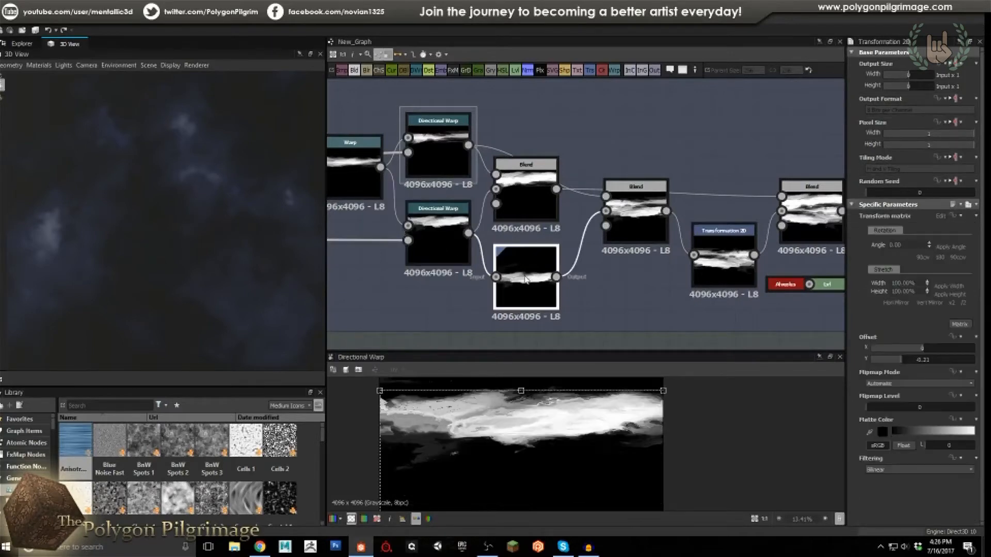
{"action": "double_click", "coordinate": [626, 219]}
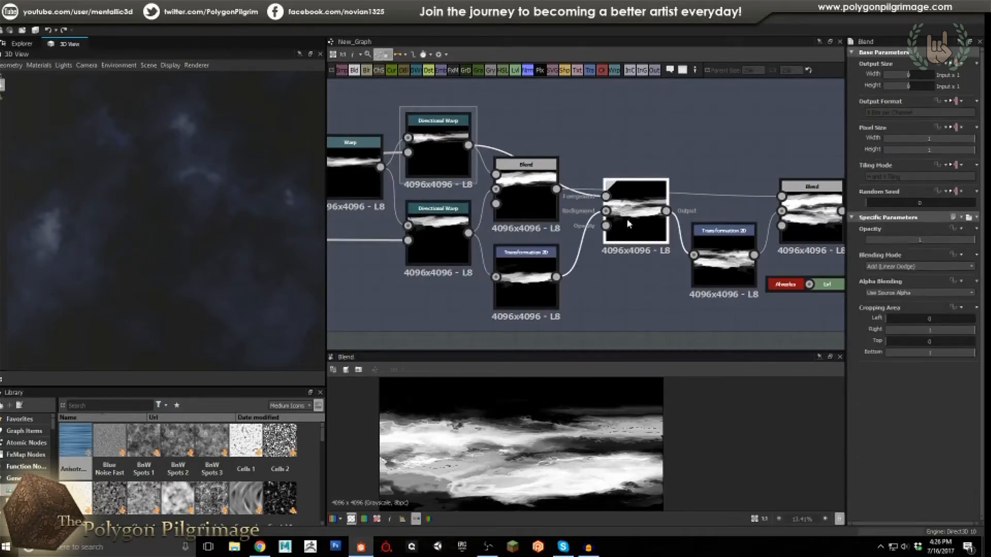
{"action": "scroll", "coordinate": [532, 471], "scroll_direction": "down", "scroll_amount": 2}
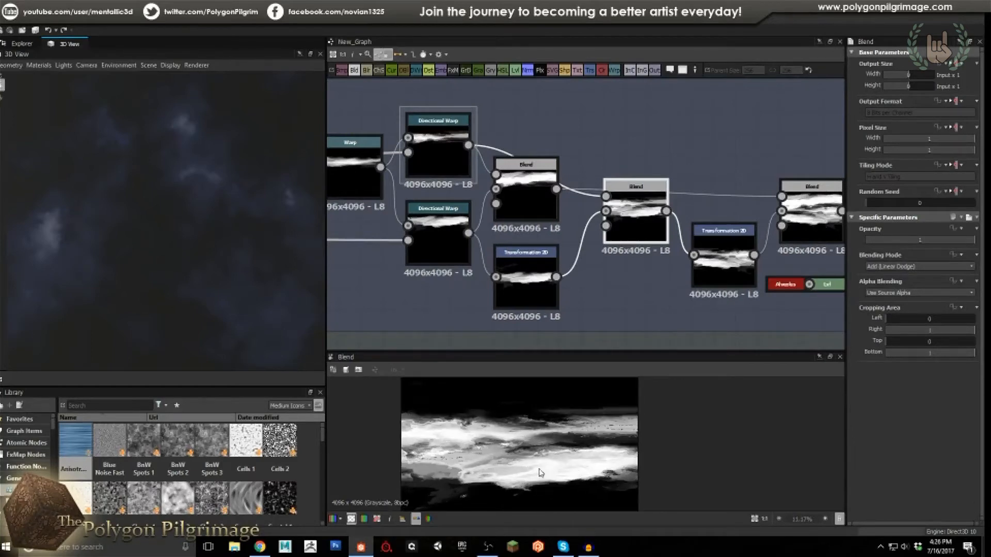
{"action": "scroll", "coordinate": [517, 460], "scroll_direction": "down", "scroll_amount": 1}
Inspect the Transformation 2D after the second Blend and the third Blend that it feeds.
{"action": "middle_click_drag", "start_coordinate": [593, 241], "coordinate": [459, 223]}
{"action": "double_click", "coordinate": [591, 243]}
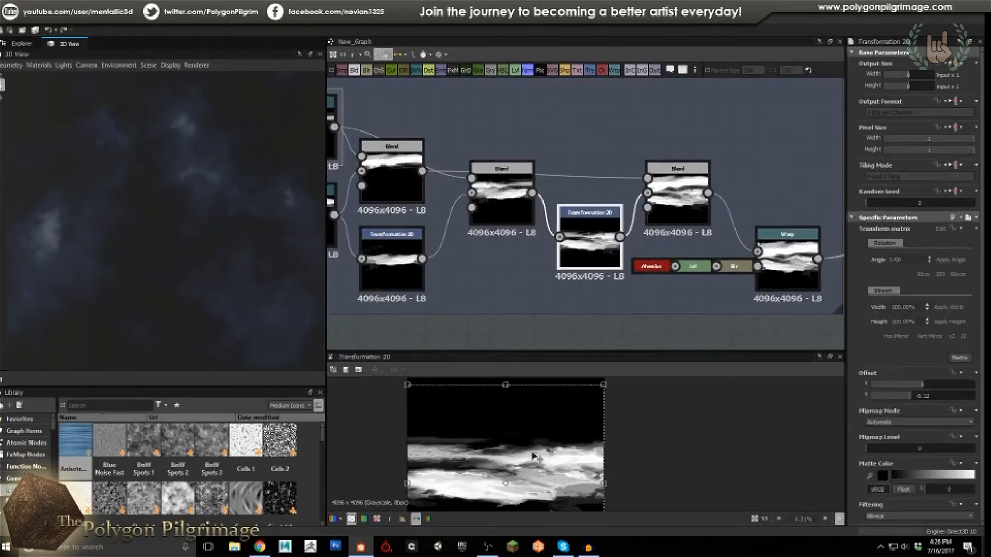
{"action": "double_click", "coordinate": [682, 196]}
{"action": "scroll", "coordinate": [525, 453], "scroll_direction": "down", "scroll_amount": 2}
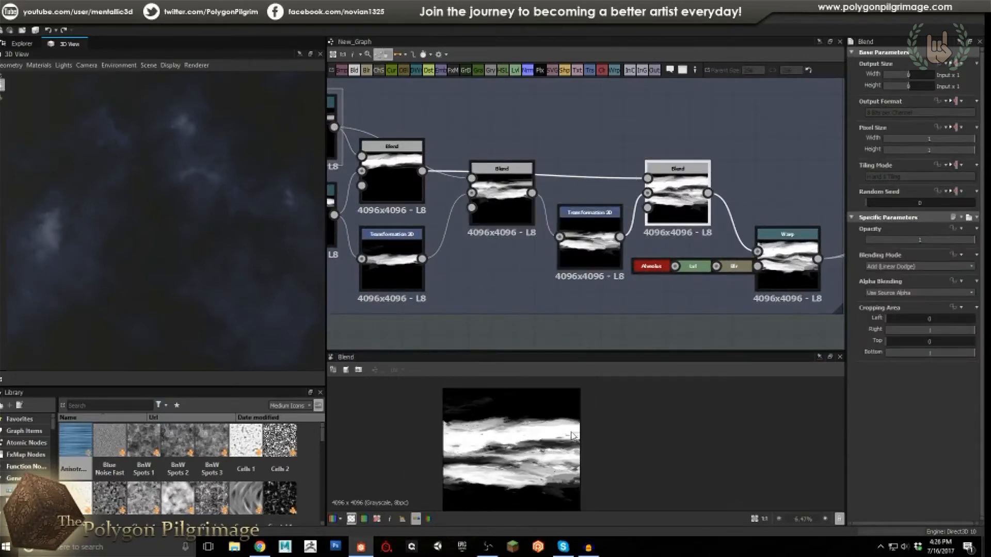
{"action": "scroll", "coordinate": [511, 480], "scroll_direction": "up", "scroll_amount": 1}
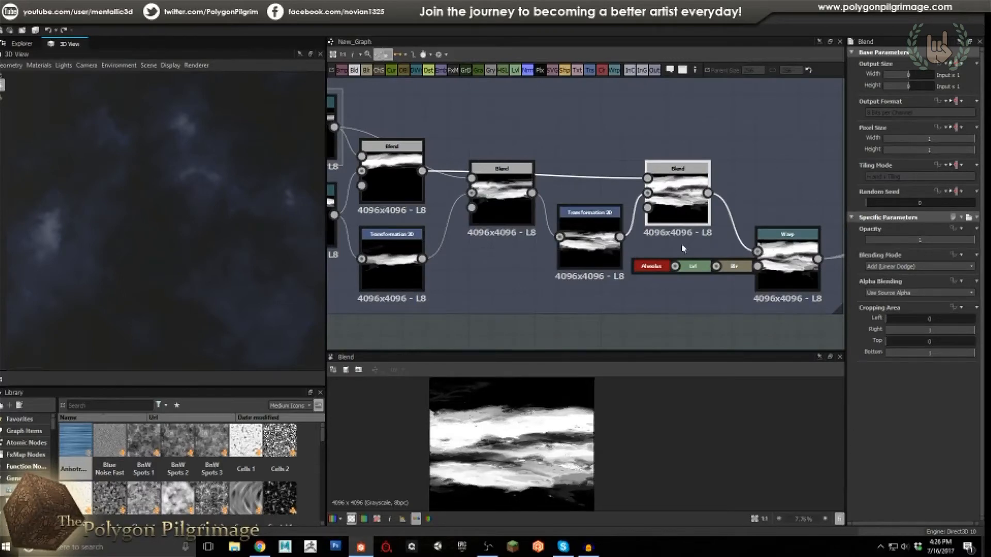
Examine the final Warp of Wave Warping and Build Up, including its output detail and its connections to Wave Coloring and Exterior Glow.
{"action": "middle_click_drag", "start_coordinate": [773, 189], "coordinate": [613, 180]}
{"action": "left_click", "coordinate": [634, 258]}
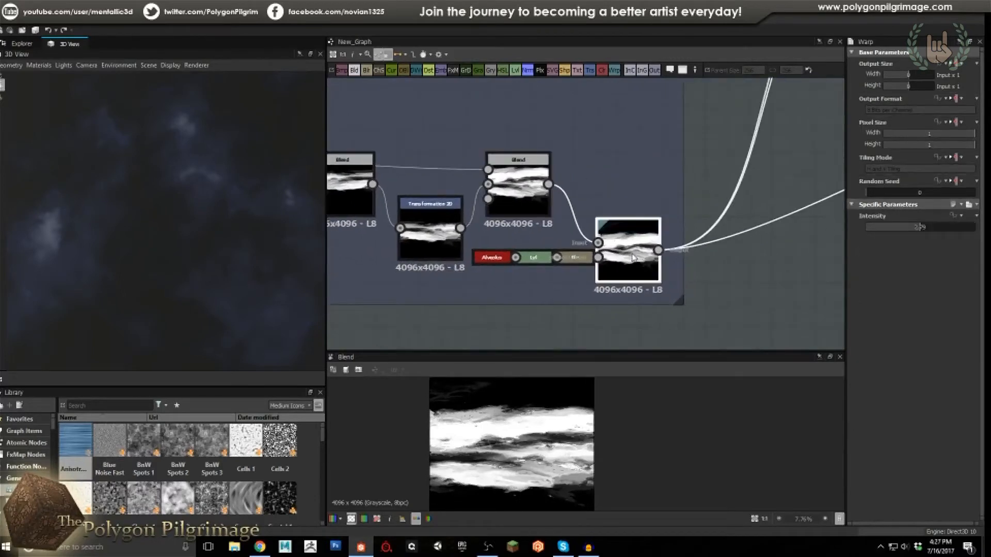
{"action": "double_click", "coordinate": [634, 258]}
{"action": "scroll", "coordinate": [518, 467], "scroll_direction": "up", "scroll_amount": 1}
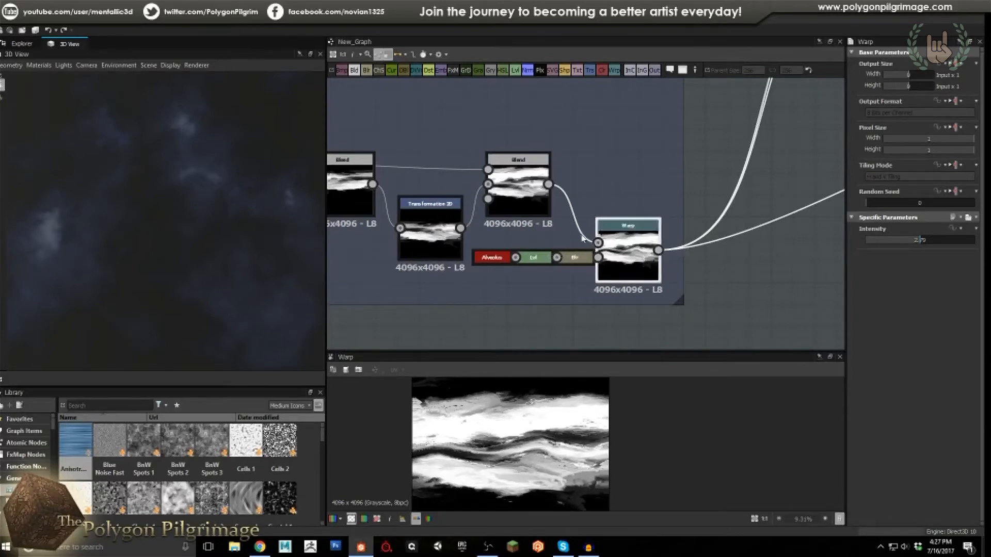
{"action": "scroll", "coordinate": [583, 239], "scroll_direction": "down", "scroll_amount": 5}
{"action": "scroll", "coordinate": [522, 225], "scroll_direction": "up", "scroll_amount": 3}
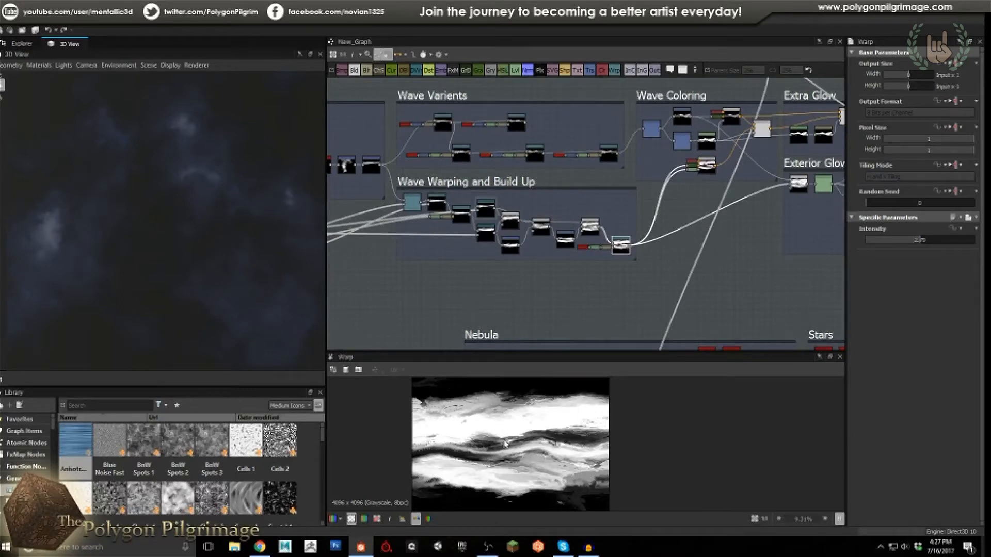
{"action": "scroll", "coordinate": [527, 440], "scroll_direction": "up", "scroll_amount": 2}
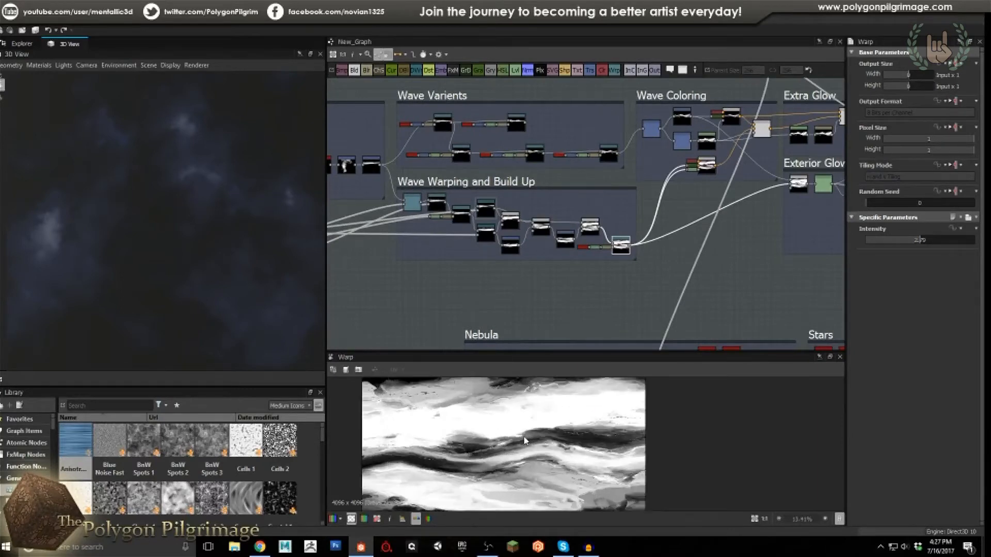
{"action": "scroll", "coordinate": [519, 428], "scroll_direction": "down", "scroll_amount": 1}
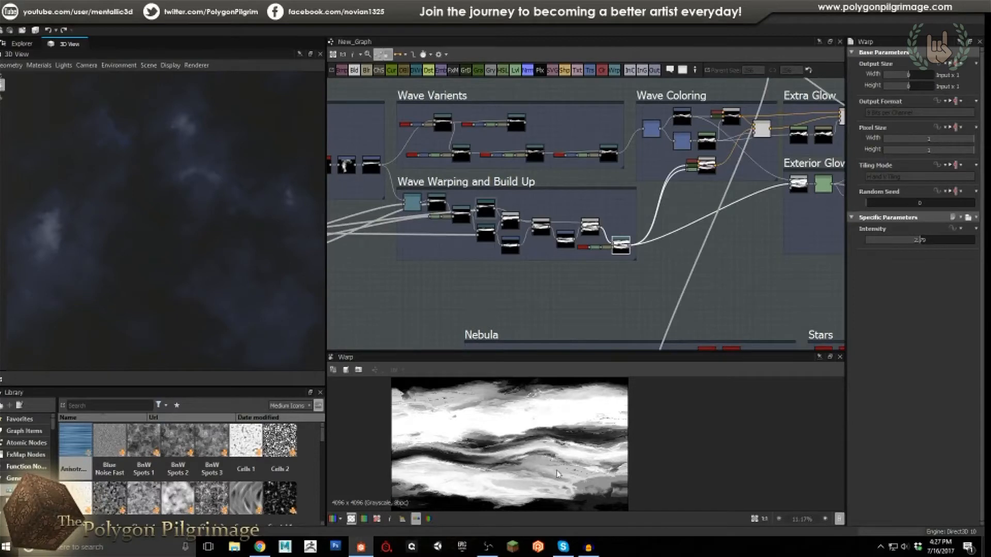
{"action": "scroll", "coordinate": [557, 472], "scroll_direction": "up", "scroll_amount": 2}
{"action": "scroll", "coordinate": [541, 465], "scroll_direction": "down", "scroll_amount": 3}
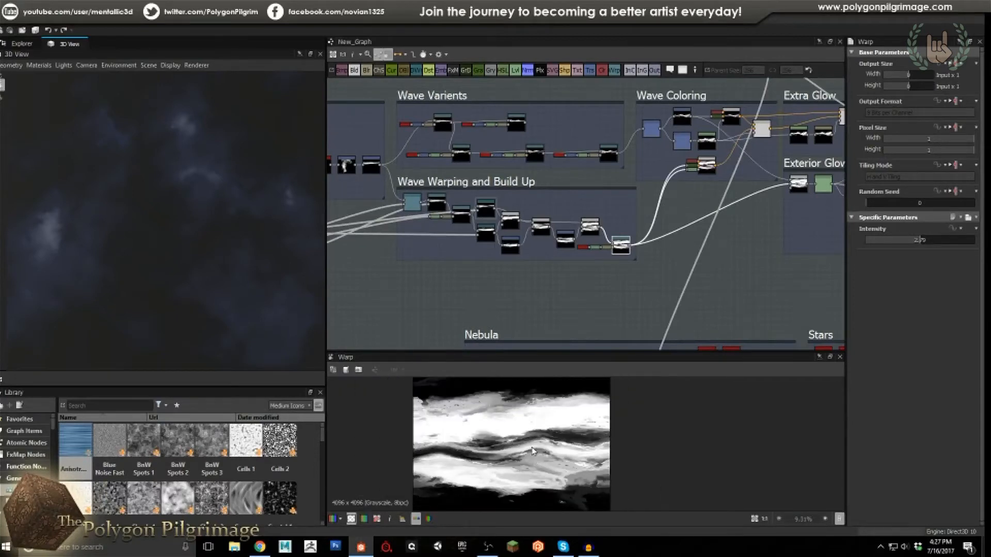
Inspect the Transformation 2D nodes at the start of Wave Coloring, comparing the outputs of the first node and its upper branch.
{"action": "middle_click_drag", "start_coordinate": [670, 175], "coordinate": [496, 259]}
{"action": "scroll", "coordinate": [520, 219], "scroll_direction": "up", "scroll_amount": 5}
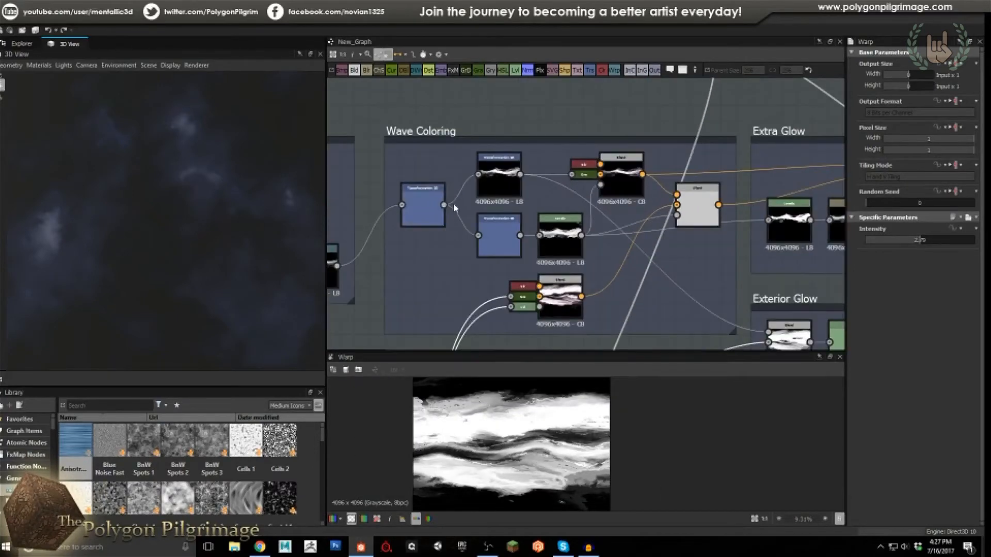
{"action": "double_click", "coordinate": [426, 207]}
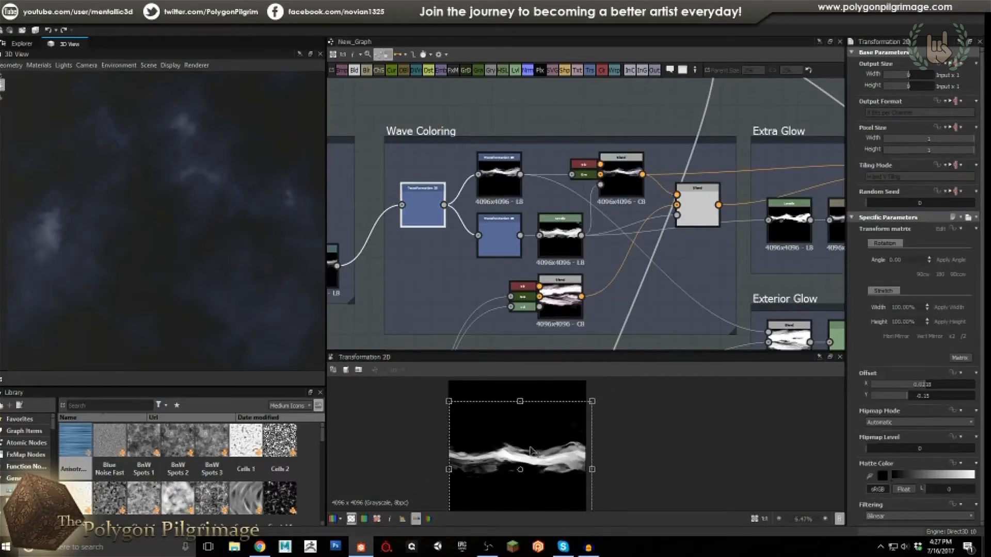
{"action": "double_click", "coordinate": [499, 174]}
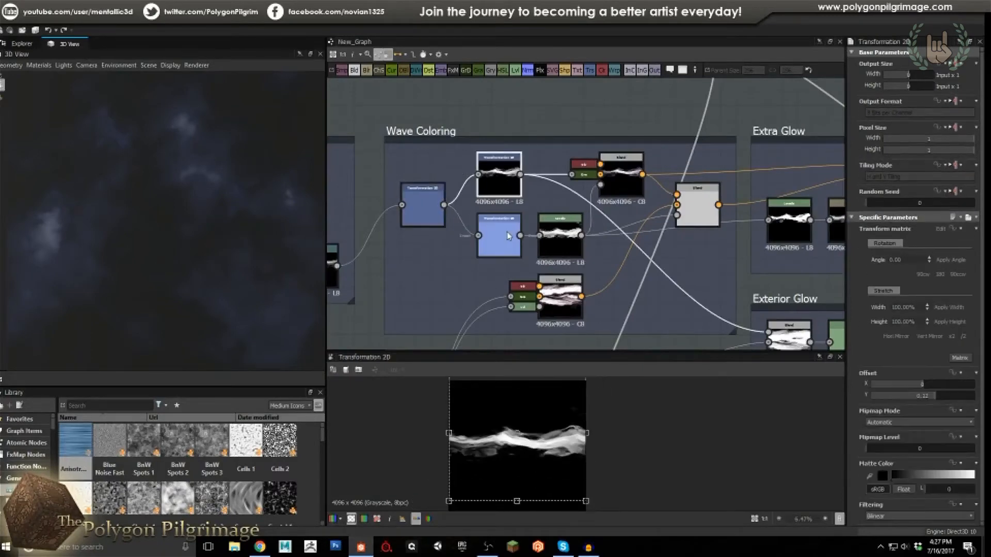
{"action": "left_click", "coordinate": [488, 238]}
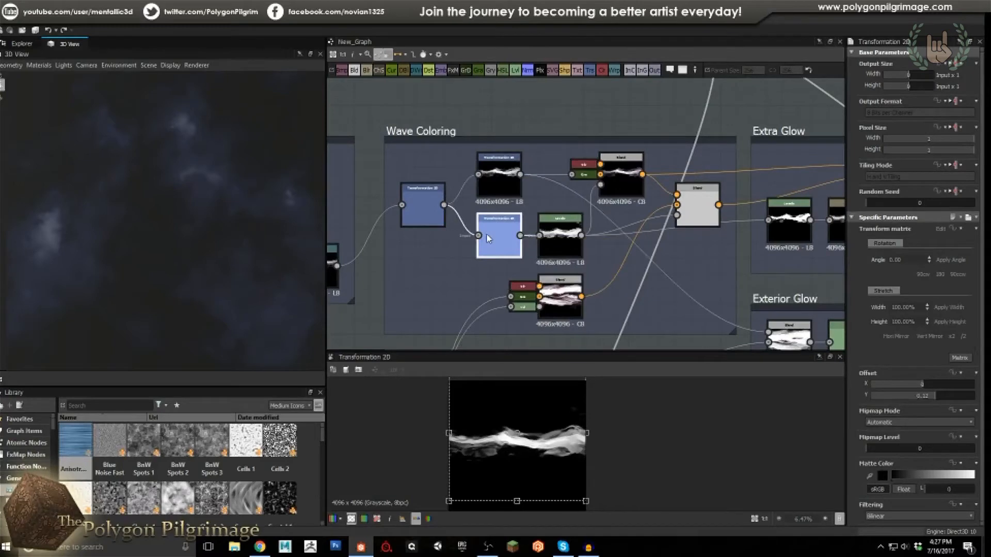
Examine the output detail of the Levels node that follows the lower Transformation 2D in Wave Coloring.
{"action": "double_click", "coordinate": [557, 240]}
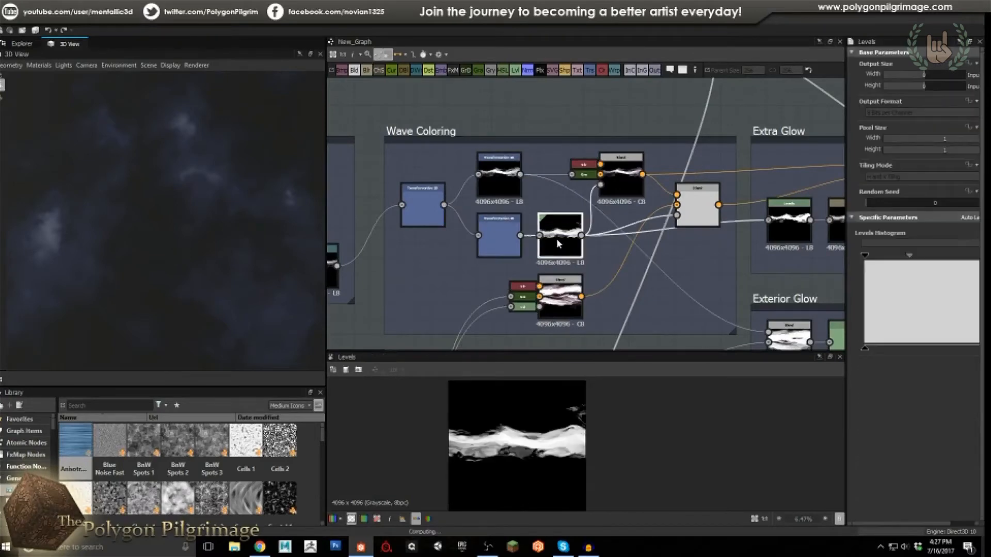
{"action": "scroll", "coordinate": [567, 424], "scroll_direction": "up", "scroll_amount": 1}
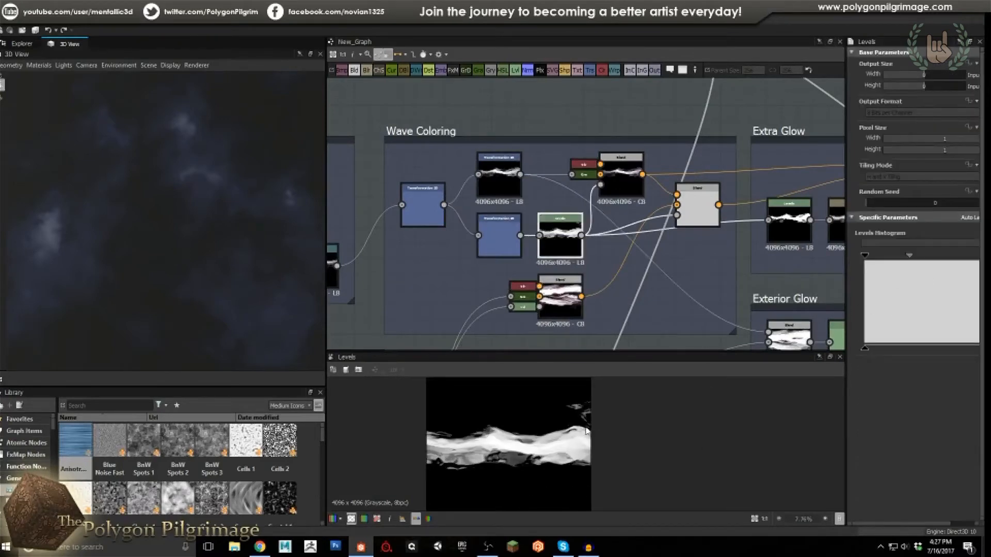
{"action": "scroll", "coordinate": [531, 452], "scroll_direction": "up", "scroll_amount": 2}
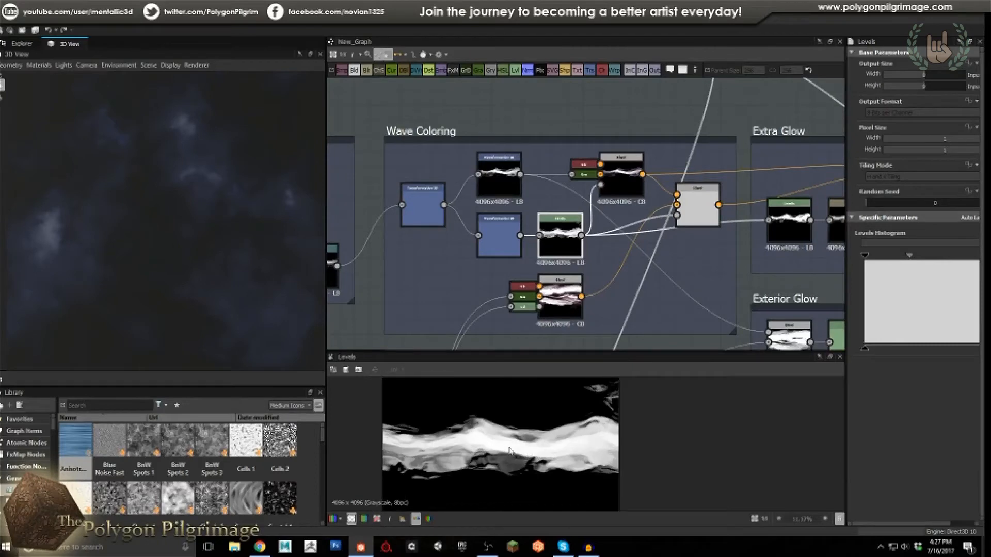
Inspect the upper colored Blend in Wave Coloring and the final Blend that it feeds.
{"action": "left_click", "coordinate": [629, 188]}
{"action": "middle_click_drag", "start_coordinate": [633, 240], "coordinate": [554, 268]}
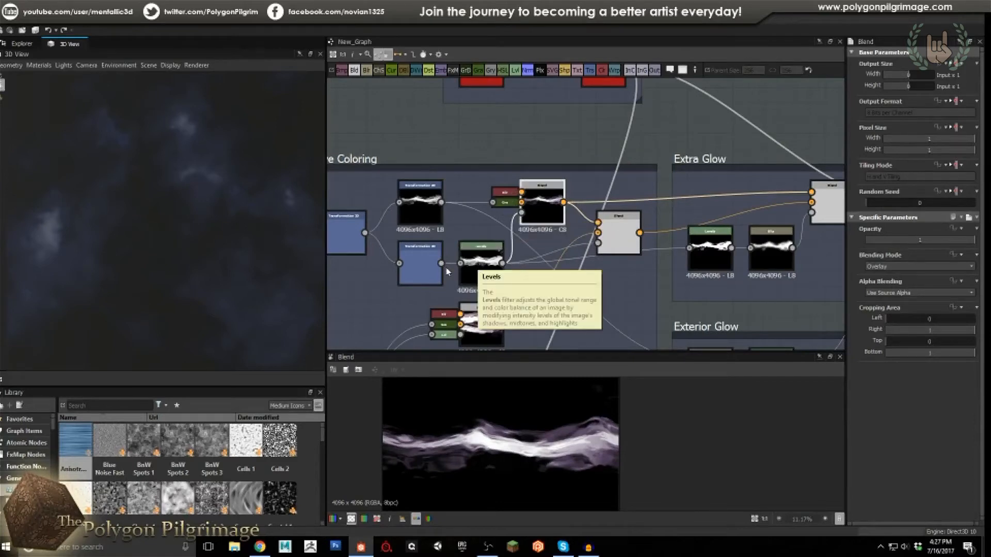
{"action": "left_click", "coordinate": [617, 235]}
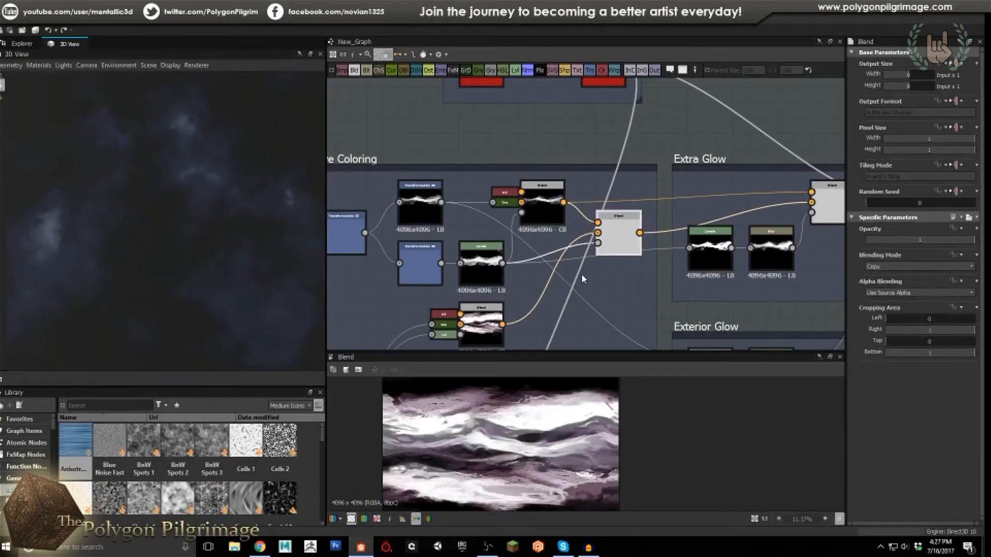
Trace the lower colored Blend of Wave Coloring back to the final Warp of Wave Warping and Build Up and inspect that Warp.
{"action": "middle_click_drag", "start_coordinate": [572, 291], "coordinate": [587, 231]}
{"action": "scroll", "coordinate": [588, 234], "scroll_direction": "down", "scroll_amount": 2}
{"action": "middle_click_drag", "start_coordinate": [437, 344], "coordinate": [511, 245]}
{"action": "scroll", "coordinate": [511, 245], "scroll_direction": "down", "scroll_amount": 2}
{"action": "middle_click_drag", "start_coordinate": [467, 280], "coordinate": [496, 274]}
{"action": "scroll", "coordinate": [496, 274], "scroll_direction": "up", "scroll_amount": 2}
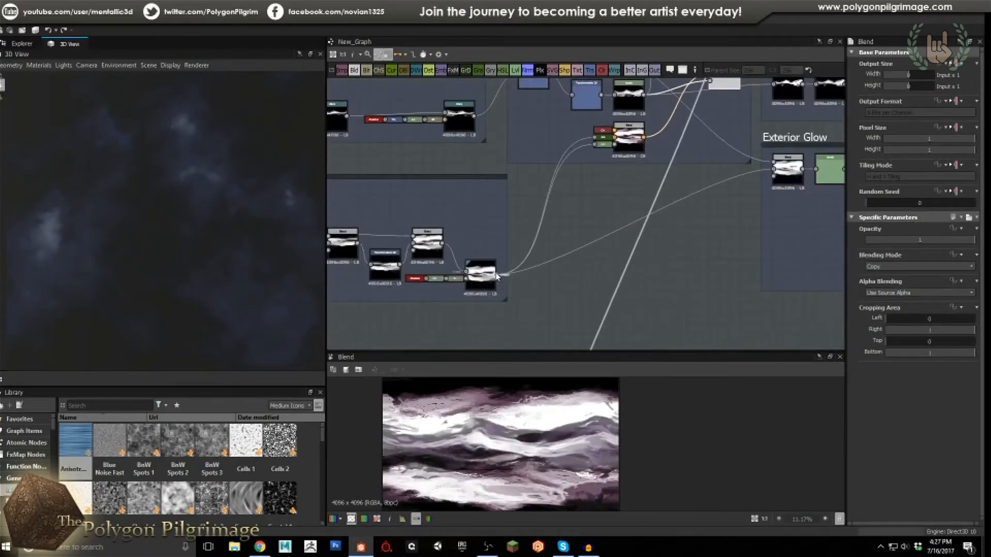
{"action": "left_click", "coordinate": [486, 272]}
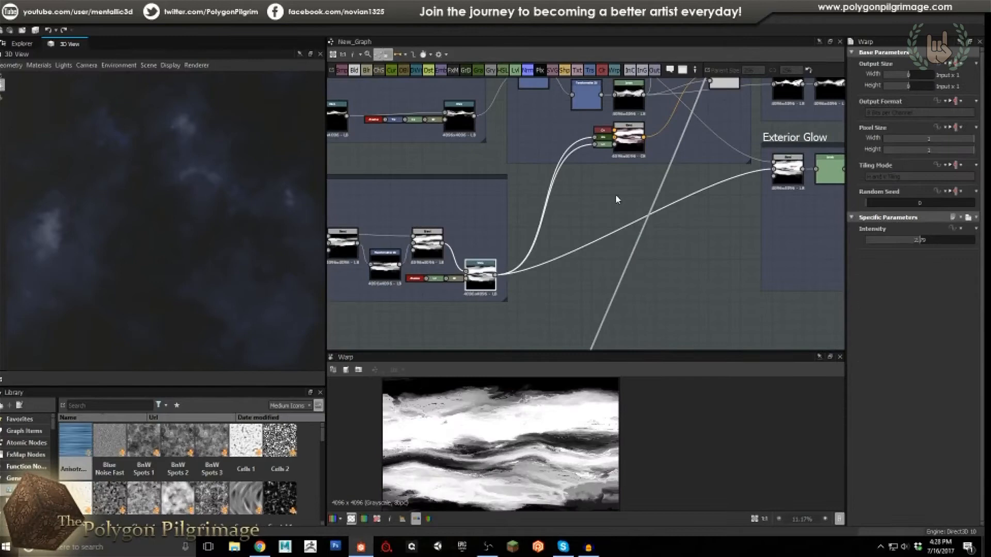
Inspect the lower colored Blend in Wave Coloring, and examine the combined result of the group's final Blend.
{"action": "middle_click_drag", "start_coordinate": [615, 203], "coordinate": [563, 258]}
{"action": "scroll", "coordinate": [516, 222], "scroll_direction": "up", "scroll_amount": 3}
{"action": "left_click", "coordinate": [495, 210]}
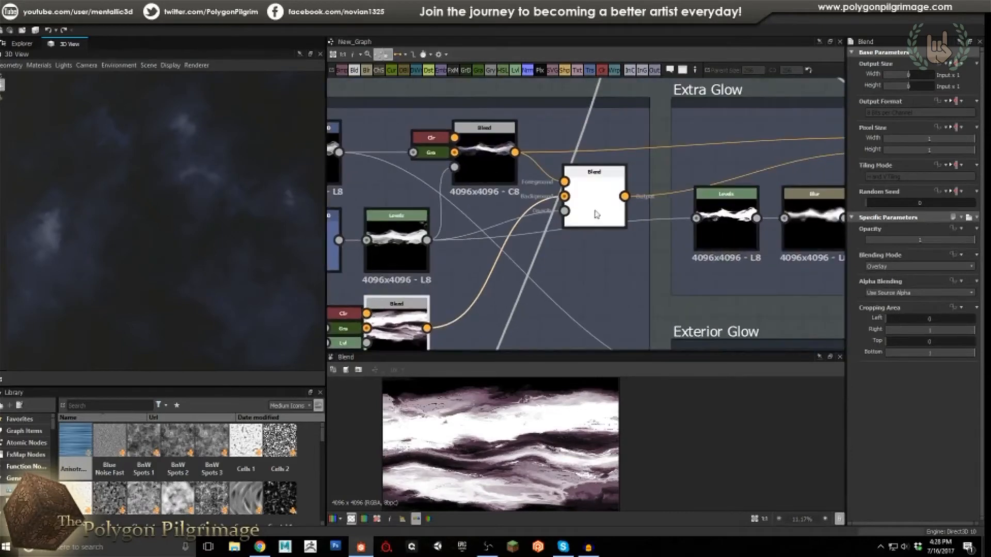
{"action": "left_click", "coordinate": [613, 200]}
{"action": "scroll", "coordinate": [506, 435], "scroll_direction": "down", "scroll_amount": 2}
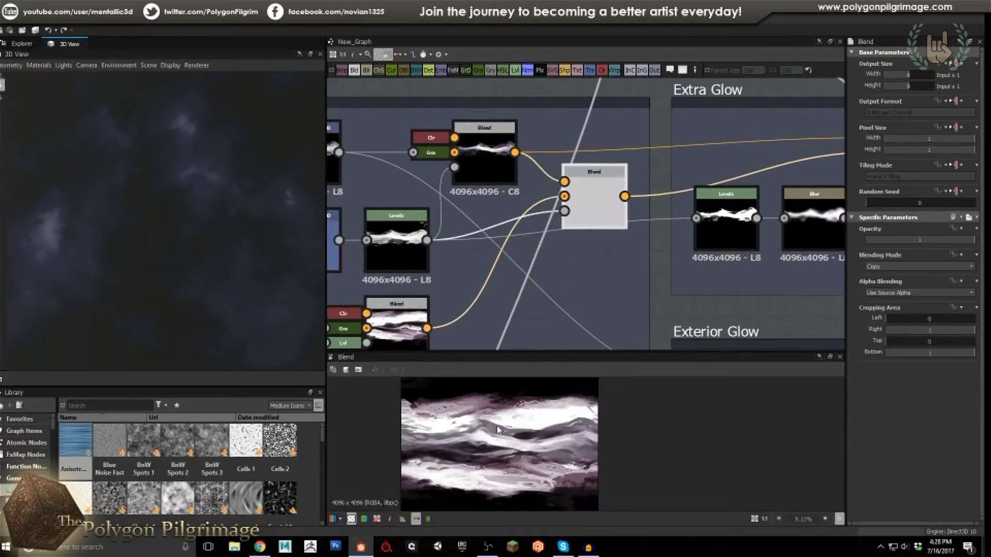
{"action": "scroll", "coordinate": [524, 439], "scroll_direction": "up", "scroll_amount": 2}
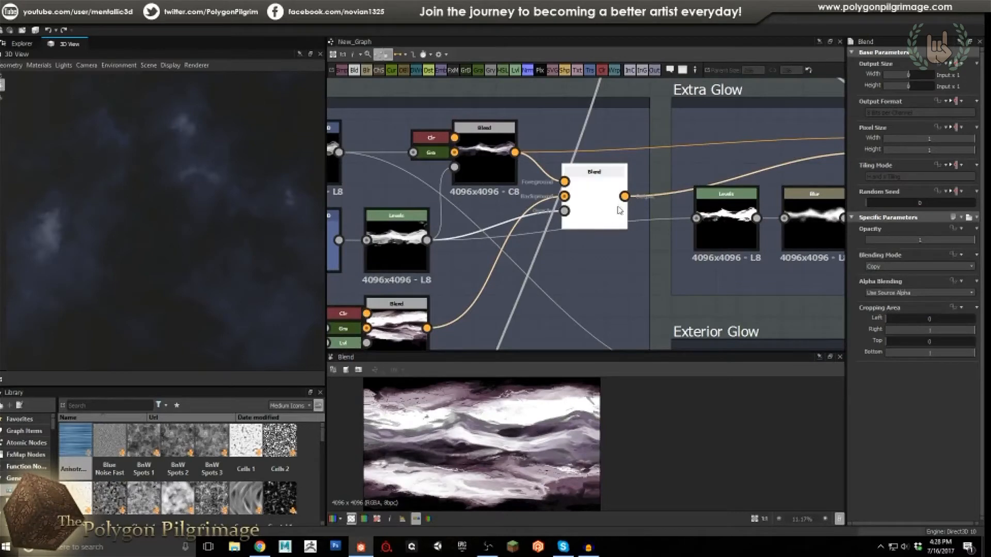
Inspect the Levels and Blur nodes that build the mask in Extra Glow.
{"action": "scroll", "coordinate": [565, 230], "scroll_direction": "down", "scroll_amount": 5}
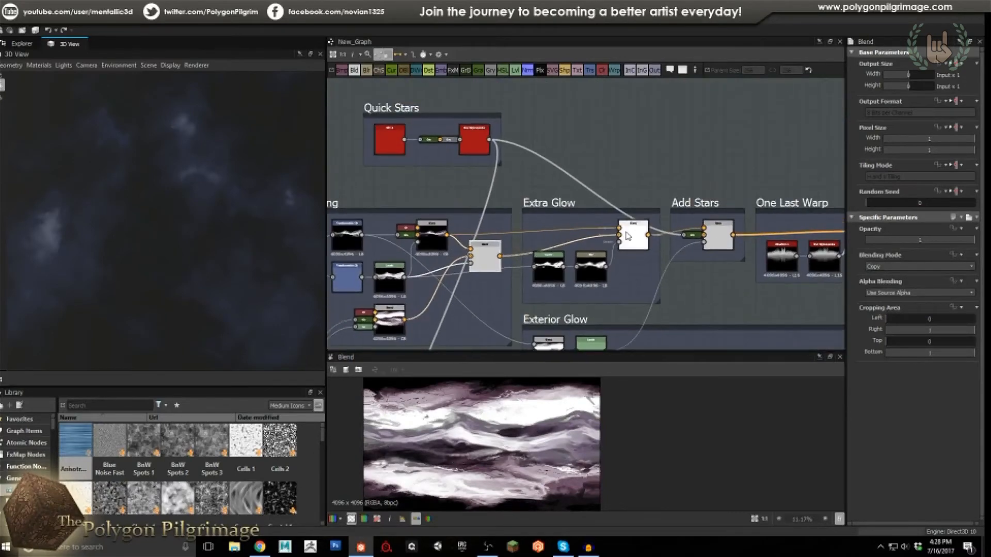
{"action": "scroll", "coordinate": [627, 254], "scroll_direction": "up", "scroll_amount": 2}
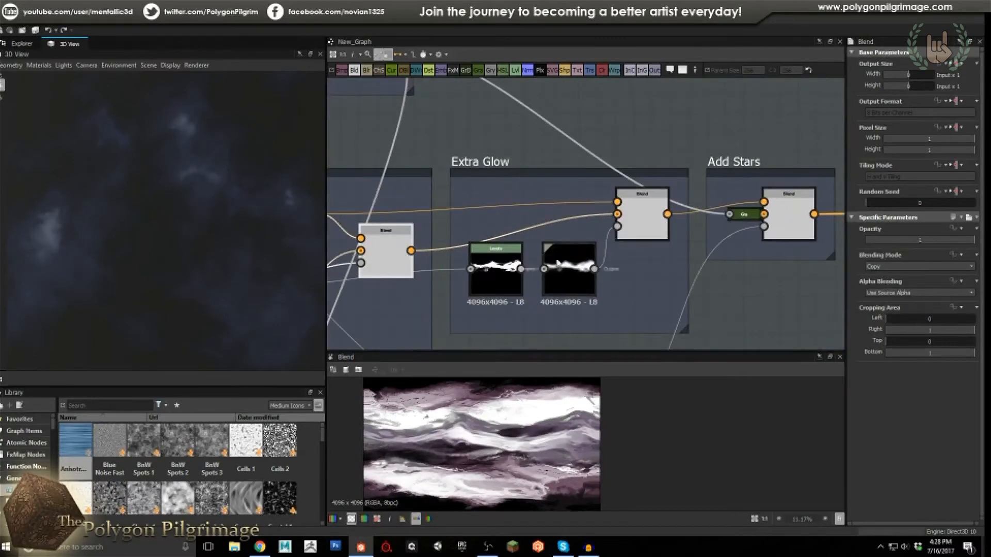
{"action": "scroll", "coordinate": [491, 276], "scroll_direction": "down", "scroll_amount": 2}
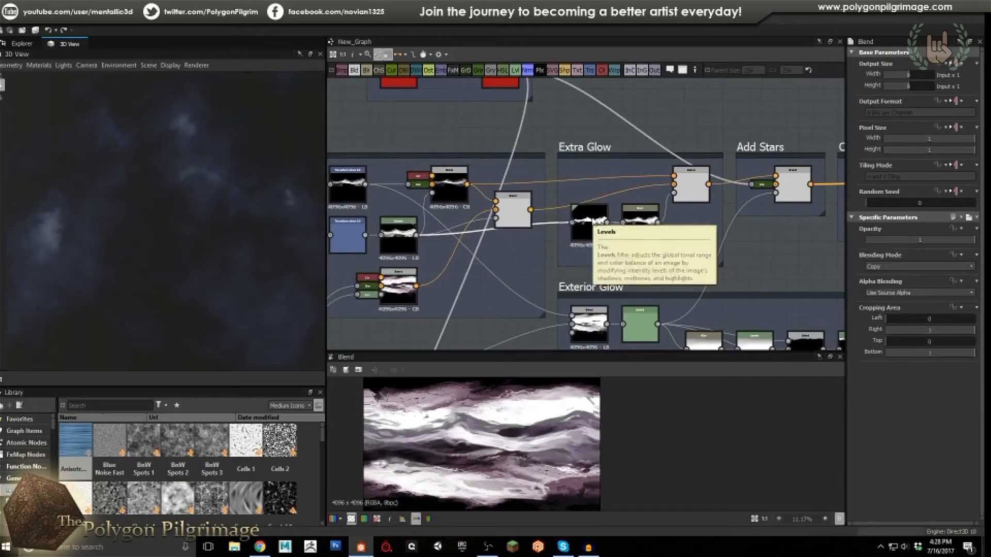
{"action": "left_click", "coordinate": [589, 223]}
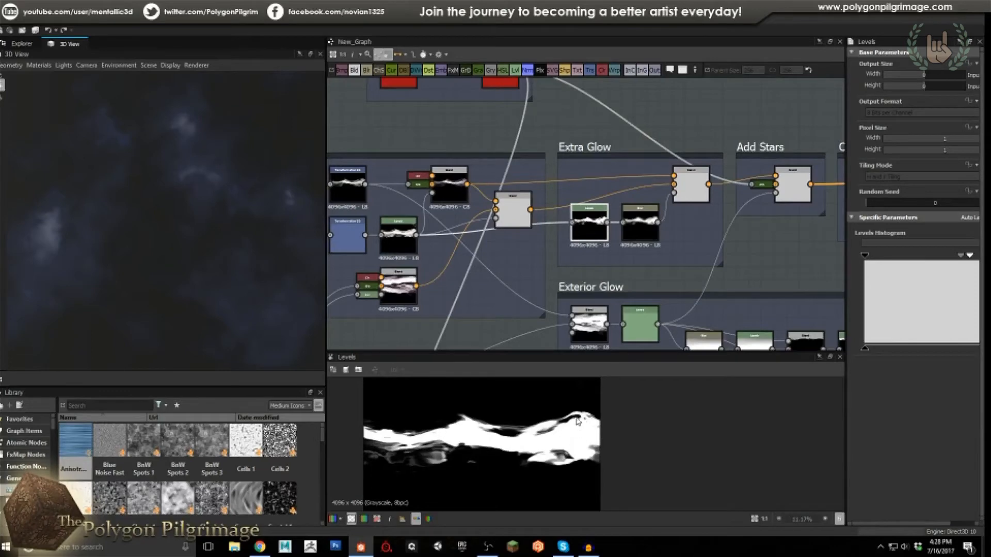
{"action": "double_click", "coordinate": [640, 222]}
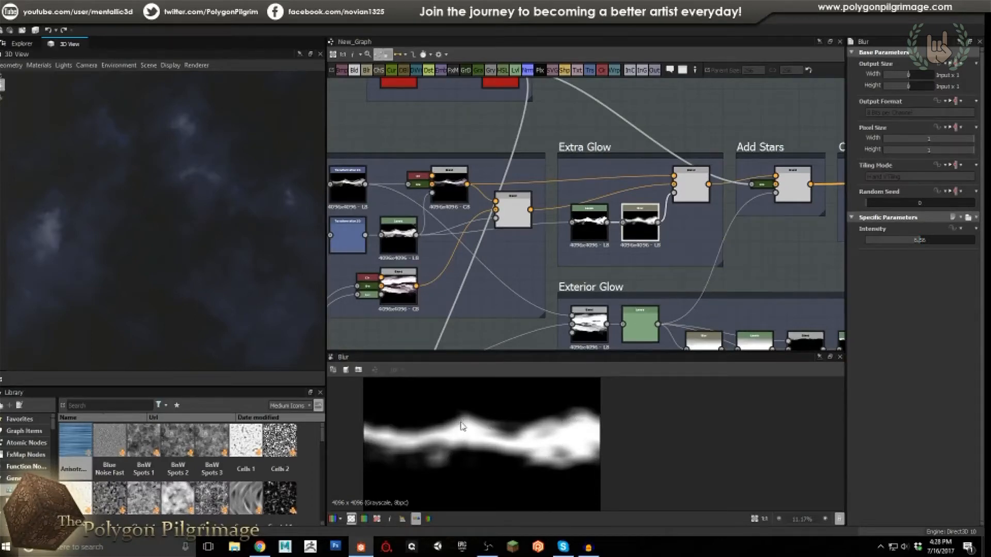
Compare the Extra Glow Blend with the final Wave Coloring Blend that feeds it.
{"action": "double_click", "coordinate": [691, 186]}
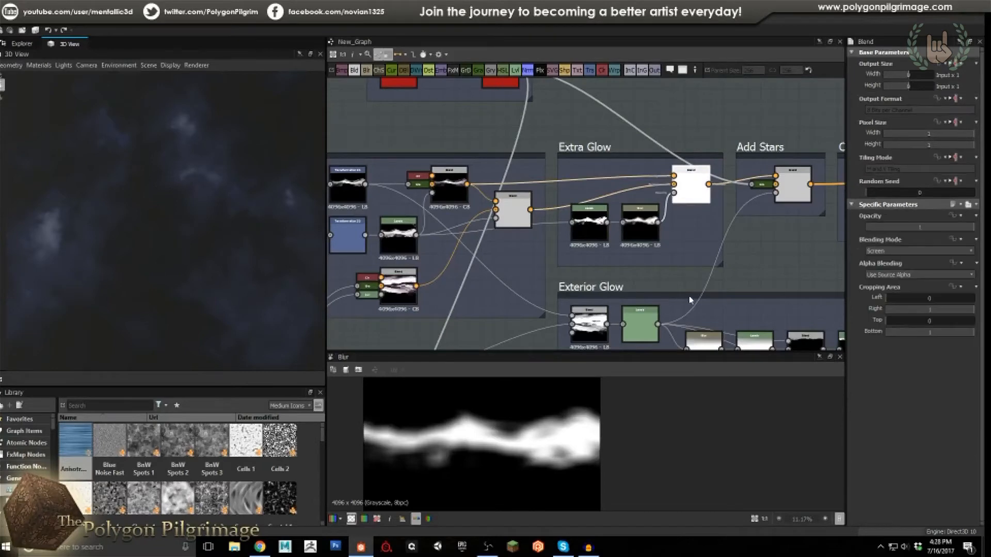
{"action": "scroll", "coordinate": [562, 442], "scroll_direction": "up", "scroll_amount": 1}
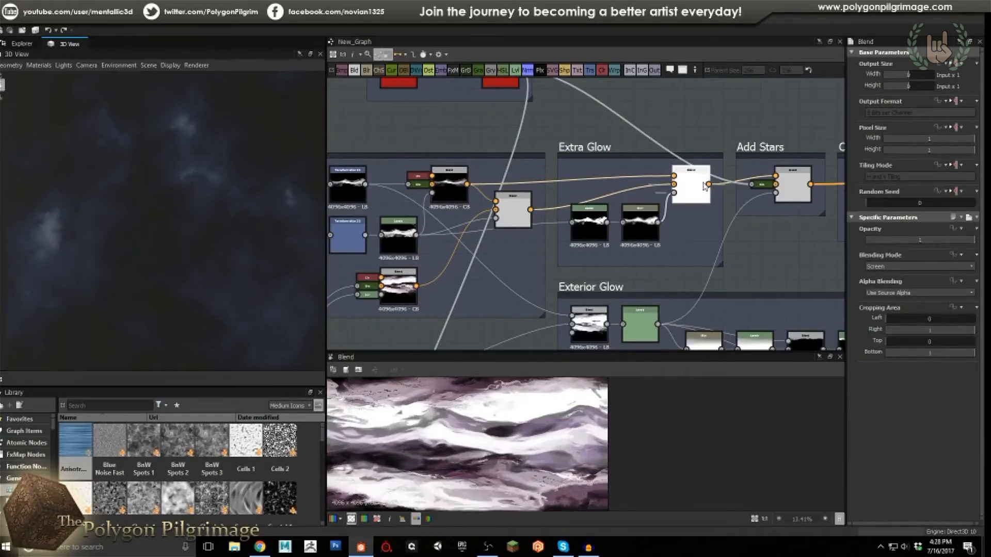
{"action": "double_click", "coordinate": [520, 202]}
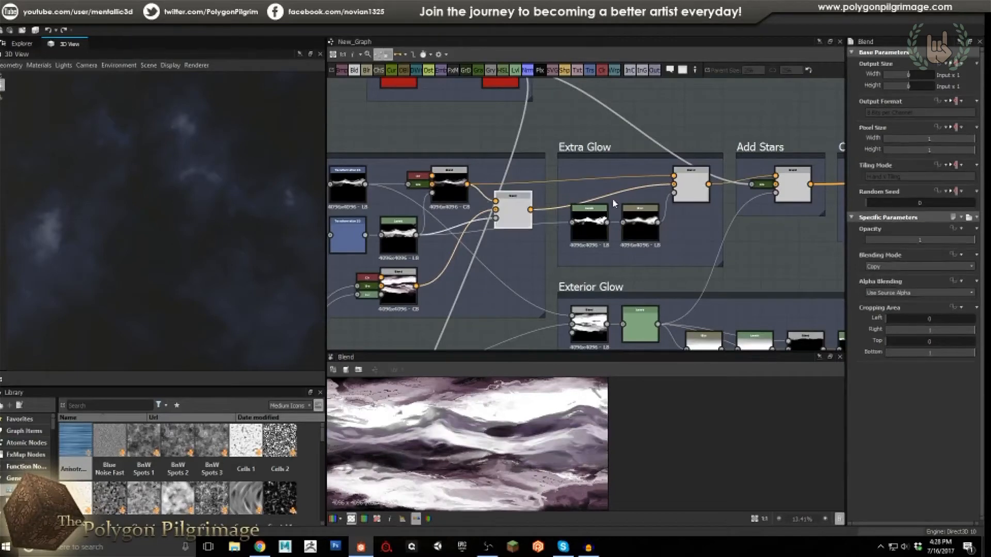
{"action": "double_click", "coordinate": [690, 192]}
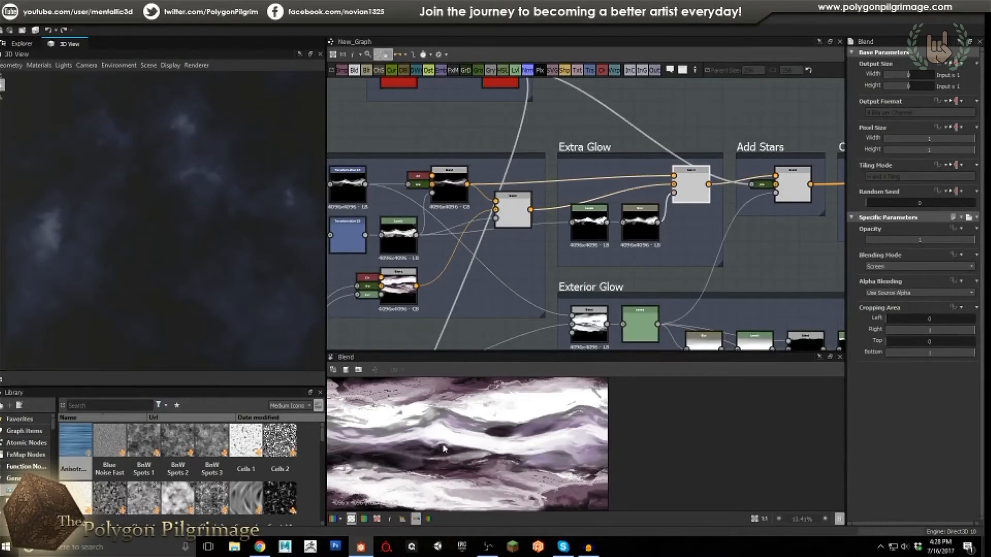
Inspect the Quick Stars chain from Dirt 2 through Grayscale Conversion to Blur HQ Grayscale.
{"action": "middle_click_drag", "start_coordinate": [751, 204], "coordinate": [680, 282]}
{"action": "scroll", "coordinate": [655, 214], "scroll_direction": "down", "scroll_amount": 1}
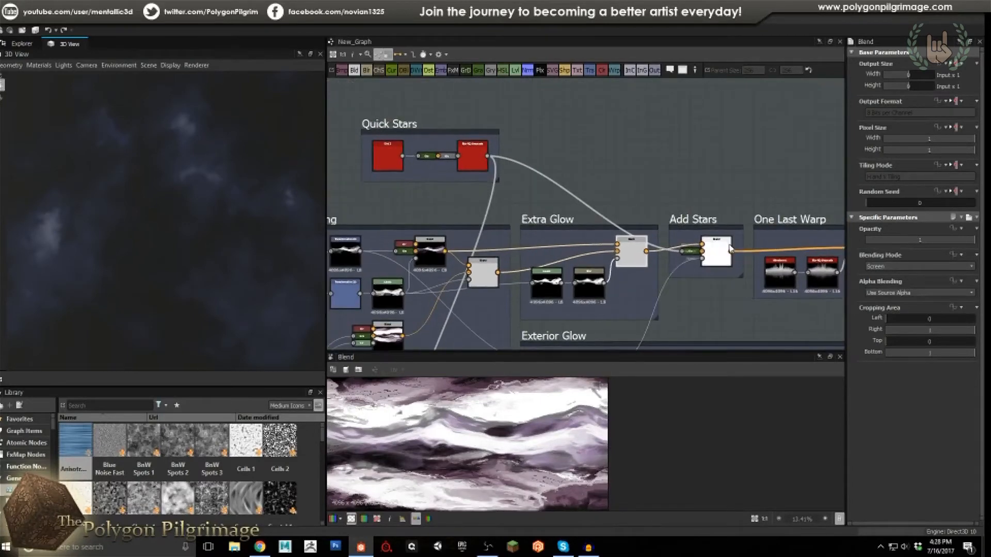
{"action": "left_click", "coordinate": [392, 156]}
{"action": "double_click", "coordinate": [392, 153]}
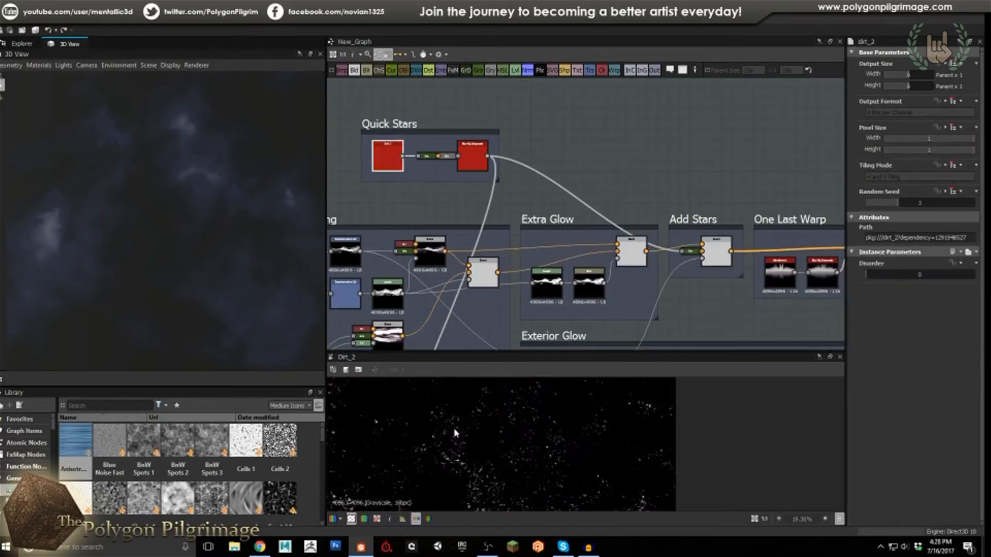
{"action": "scroll", "coordinate": [433, 171], "scroll_direction": "up", "scroll_amount": 3}
{"action": "left_click", "coordinate": [459, 150]}
{"action": "double_click", "coordinate": [459, 150]}
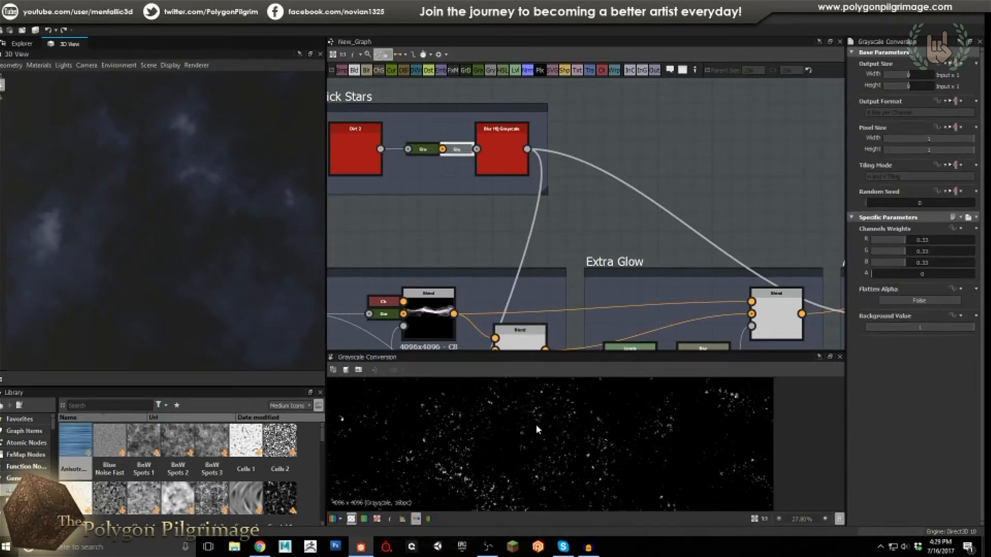
{"action": "double_click", "coordinate": [497, 147]}
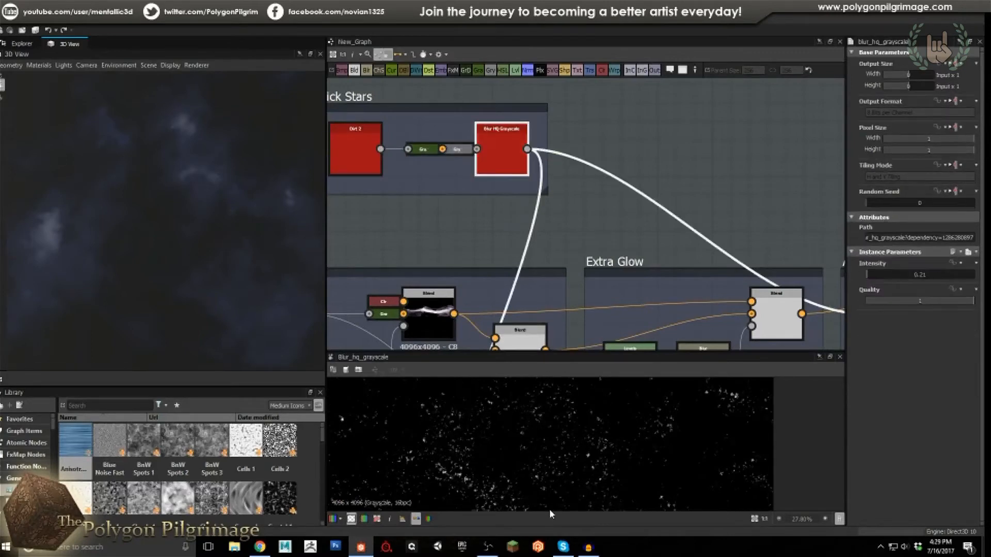
Inspect the Add Stars Blend and examine the stars around the waves in its output.
{"action": "scroll", "coordinate": [543, 426], "scroll_direction": "down", "scroll_amount": 2}
{"action": "middle_click_drag", "start_coordinate": [616, 204], "coordinate": [470, 154]}
{"action": "scroll", "coordinate": [470, 155], "scroll_direction": "down", "scroll_amount": 2}
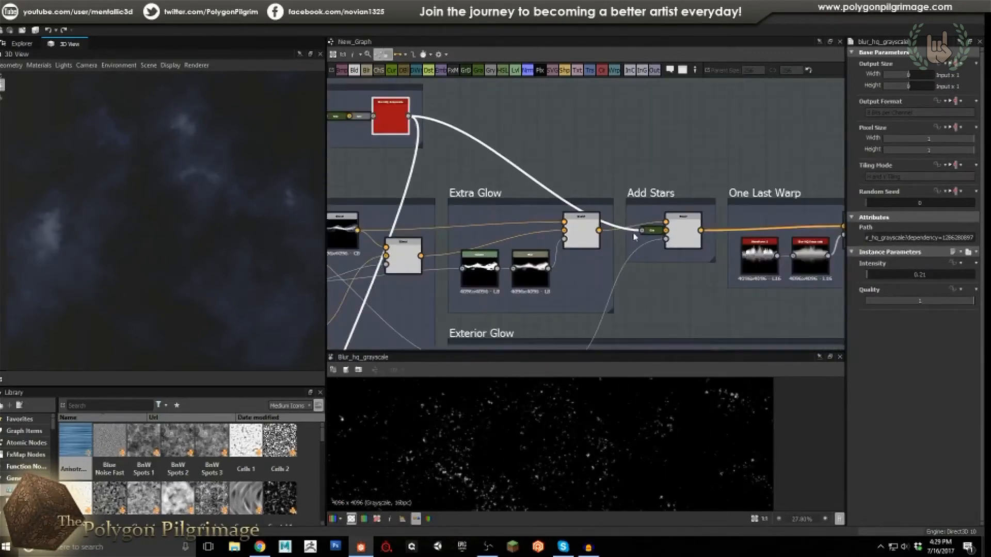
{"action": "left_click", "coordinate": [693, 231]}
{"action": "scroll", "coordinate": [554, 432], "scroll_direction": "down", "scroll_amount": 5}
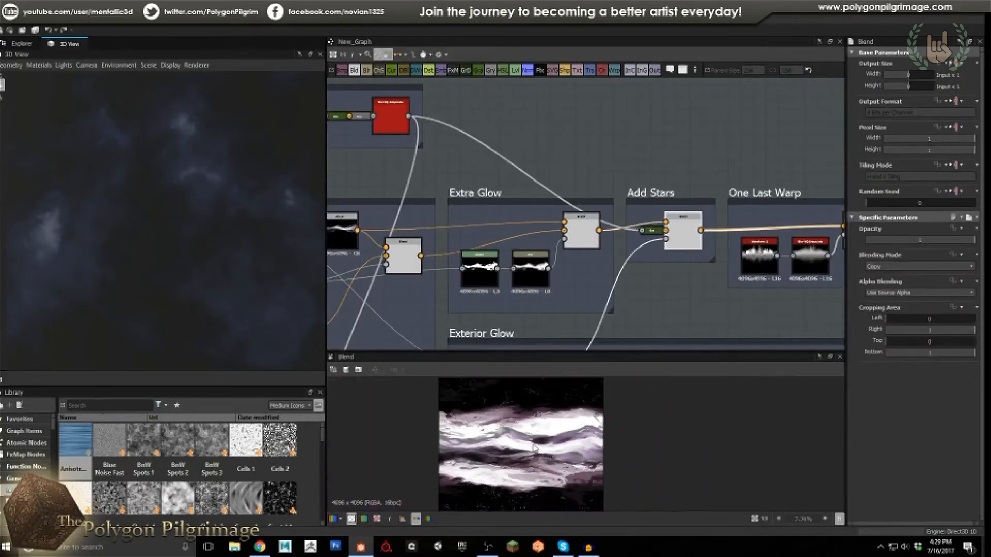
{"action": "scroll", "coordinate": [566, 430], "scroll_direction": "up", "scroll_amount": 2}
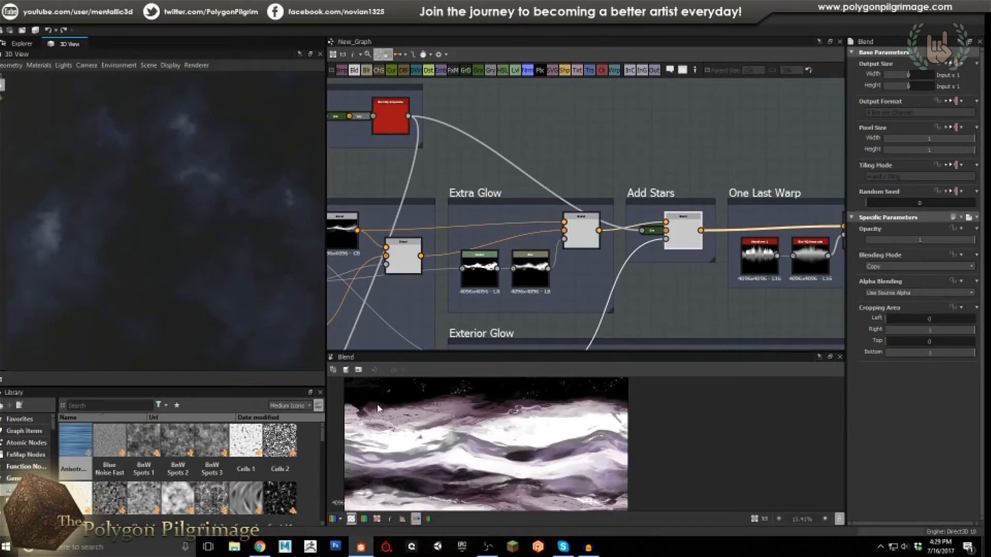
{"action": "middle_click_drag", "start_coordinate": [523, 488], "coordinate": [535, 417]}
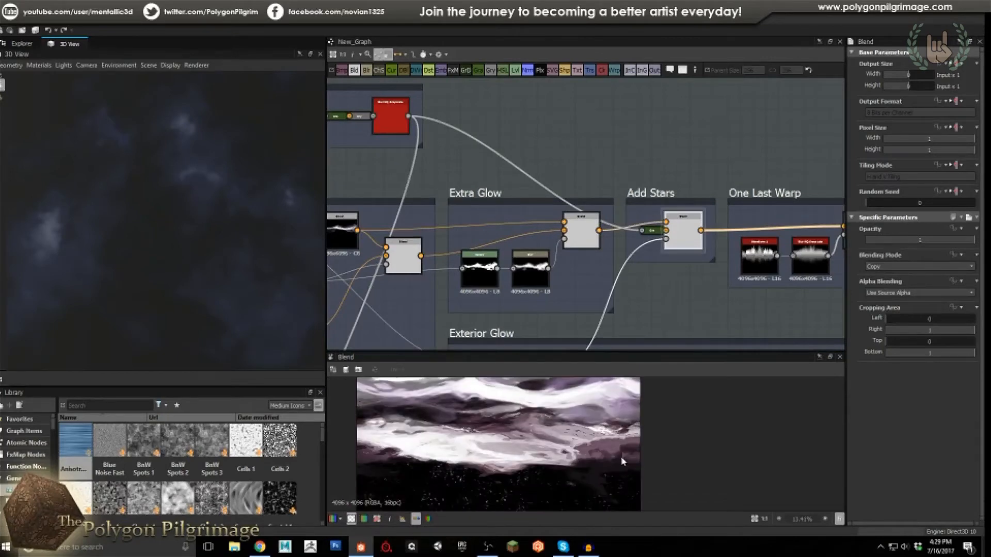
Inspect the first Blend of Exterior Glow and trace its inputs back to Wave Coloring and the final Warp of Wave Warping and Build Up.
{"action": "scroll", "coordinate": [614, 314], "scroll_direction": "down", "scroll_amount": 1}
{"action": "middle_click_drag", "start_coordinate": [614, 314], "coordinate": [586, 190]}
{"action": "middle_click_drag", "start_coordinate": [655, 232], "coordinate": [606, 203]}
{"action": "scroll", "coordinate": [606, 203], "scroll_direction": "down", "scroll_amount": 2}
{"action": "scroll", "coordinate": [531, 200], "scroll_direction": "up", "scroll_amount": 2}
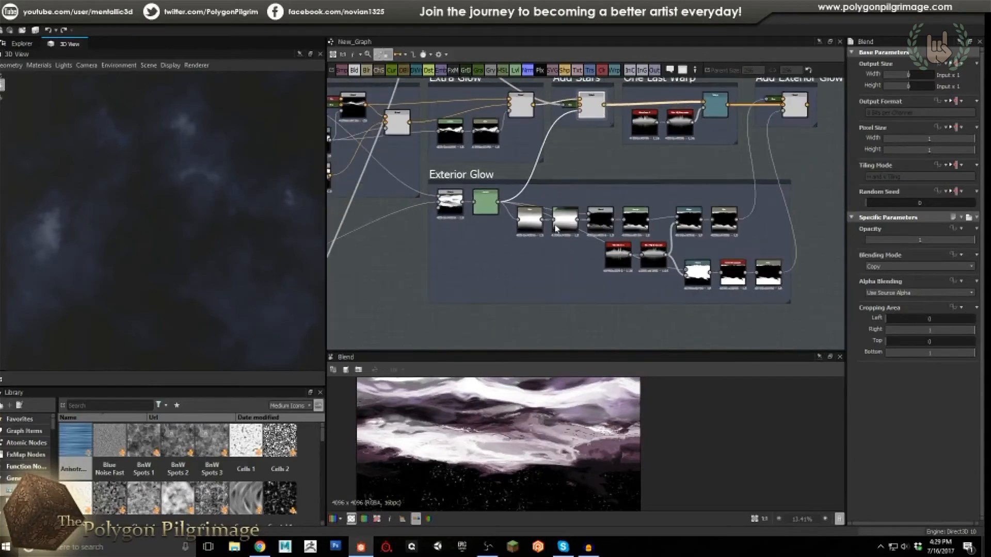
{"action": "scroll", "coordinate": [449, 206], "scroll_direction": "up", "scroll_amount": 1}
{"action": "middle_click_drag", "start_coordinate": [445, 207], "coordinate": [536, 243]}
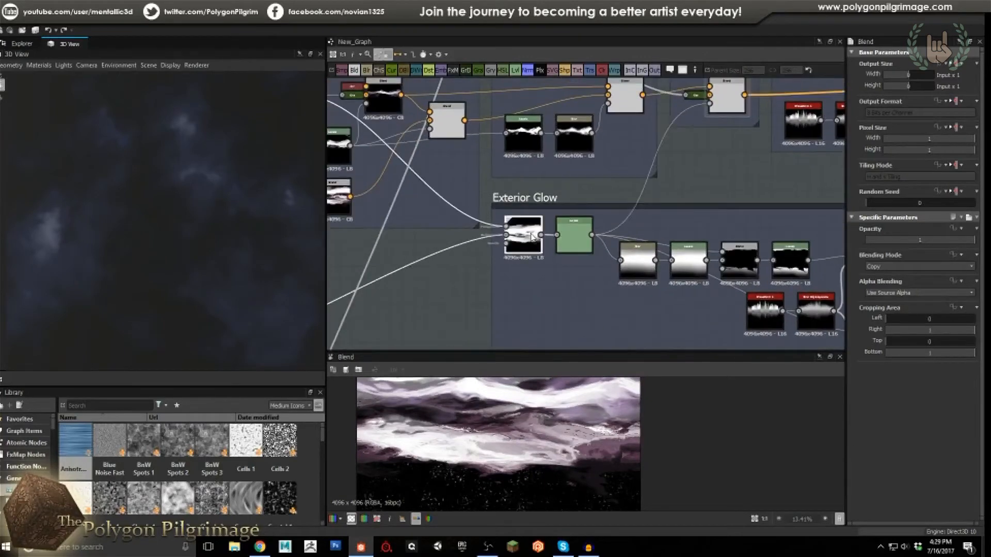
{"action": "left_click", "coordinate": [531, 230]}
{"action": "scroll", "coordinate": [525, 438], "scroll_direction": "down", "scroll_amount": 4}
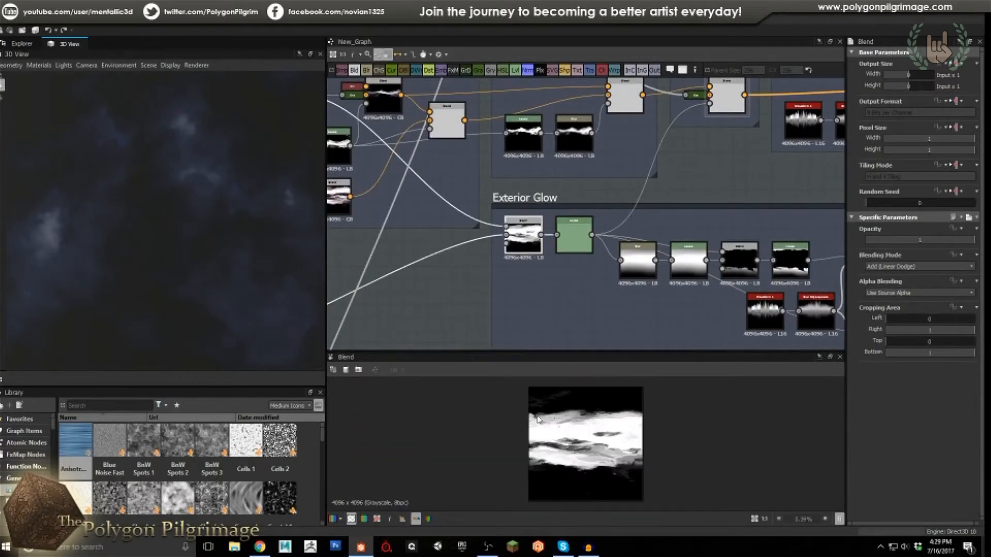
{"action": "middle_click_drag", "start_coordinate": [578, 200], "coordinate": [669, 172]}
{"action": "scroll", "coordinate": [669, 172], "scroll_direction": "down", "scroll_amount": 2}
{"action": "middle_click_drag", "start_coordinate": [529, 234], "coordinate": [596, 221]}
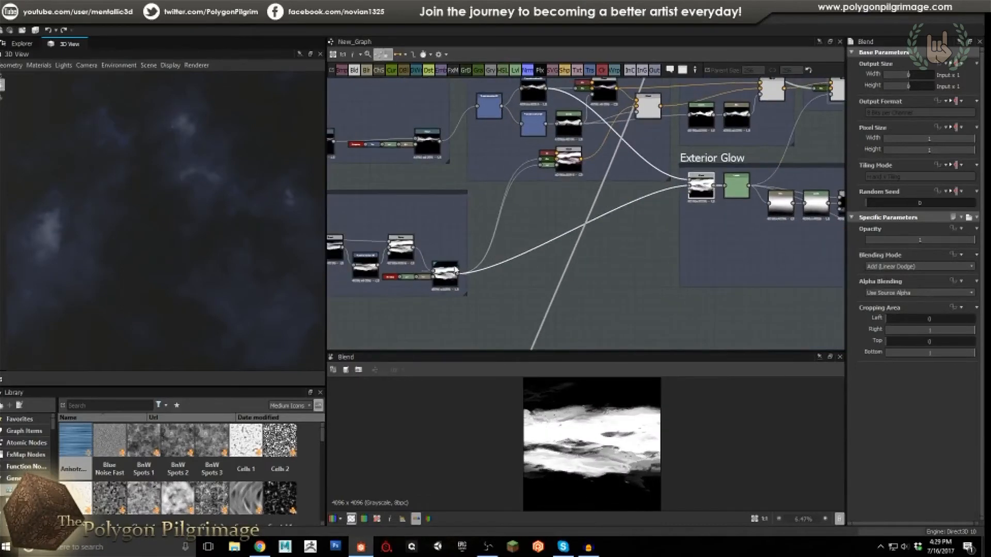
Review the two source nodes feeding the first Blend of Exterior Glow and examine that Blend's output up close.
{"action": "middle_click_drag", "start_coordinate": [481, 239], "coordinate": [480, 272]}
{"action": "left_click", "coordinate": [539, 122]}
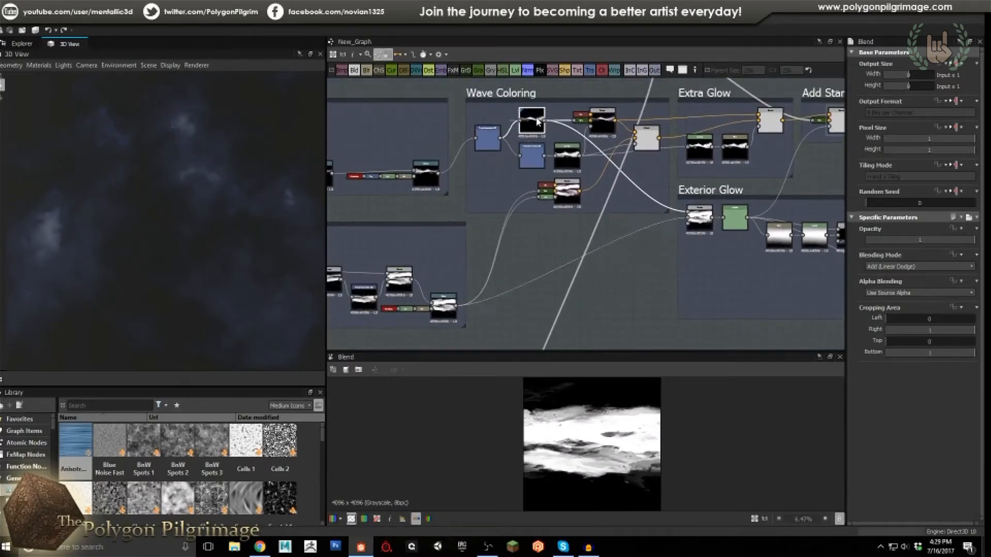
{"action": "left_click", "coordinate": [444, 305]}
{"action": "left_click", "coordinate": [698, 219]}
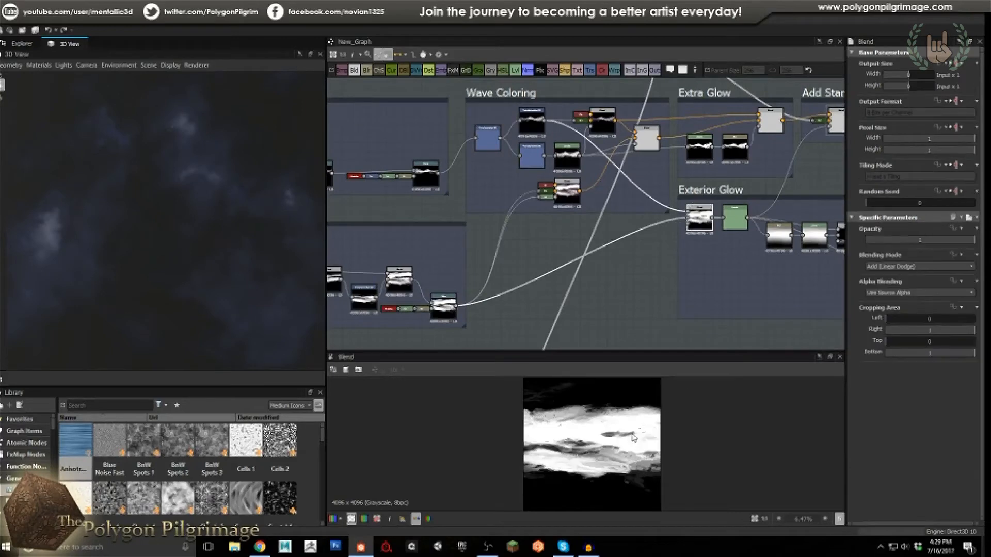
{"action": "scroll", "coordinate": [499, 443], "scroll_direction": "up", "scroll_amount": 2}
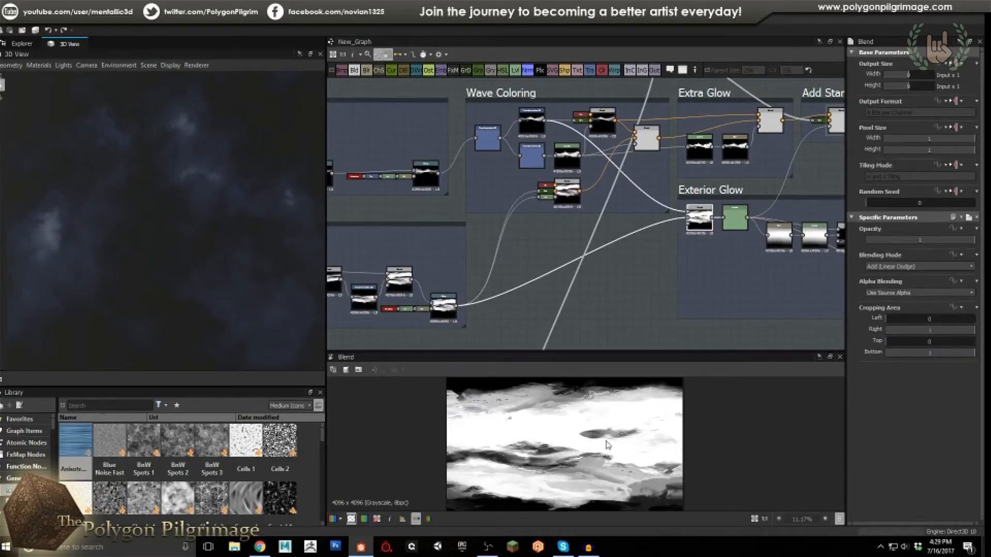
Inspect the Levels node directly after the first Exterior Glow Blend and view its whole output.
{"action": "middle_click_drag", "start_coordinate": [692, 233], "coordinate": [489, 238]}
{"action": "scroll", "coordinate": [488, 238], "scroll_direction": "up", "scroll_amount": 2}
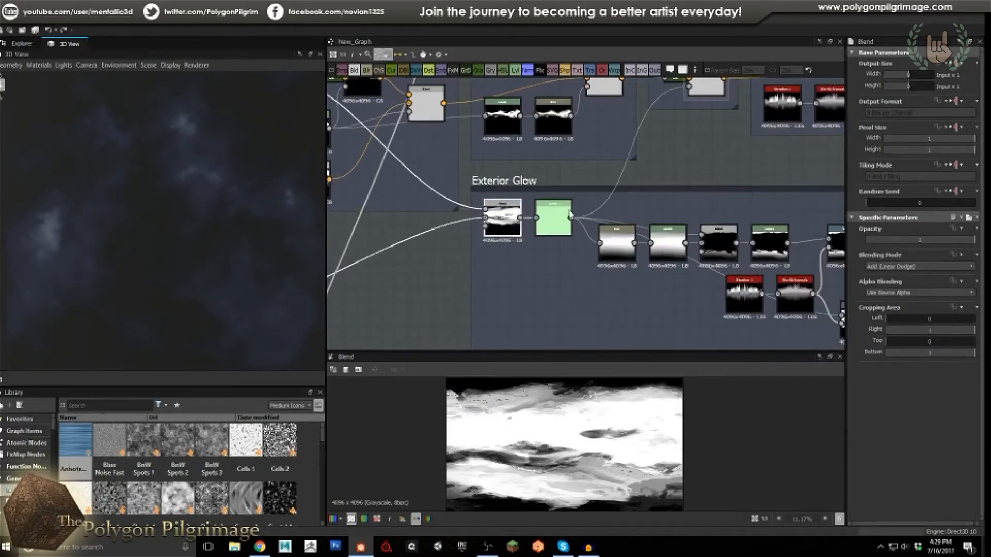
{"action": "left_click", "coordinate": [550, 216]}
{"action": "scroll", "coordinate": [583, 445], "scroll_direction": "down", "scroll_amount": 3}
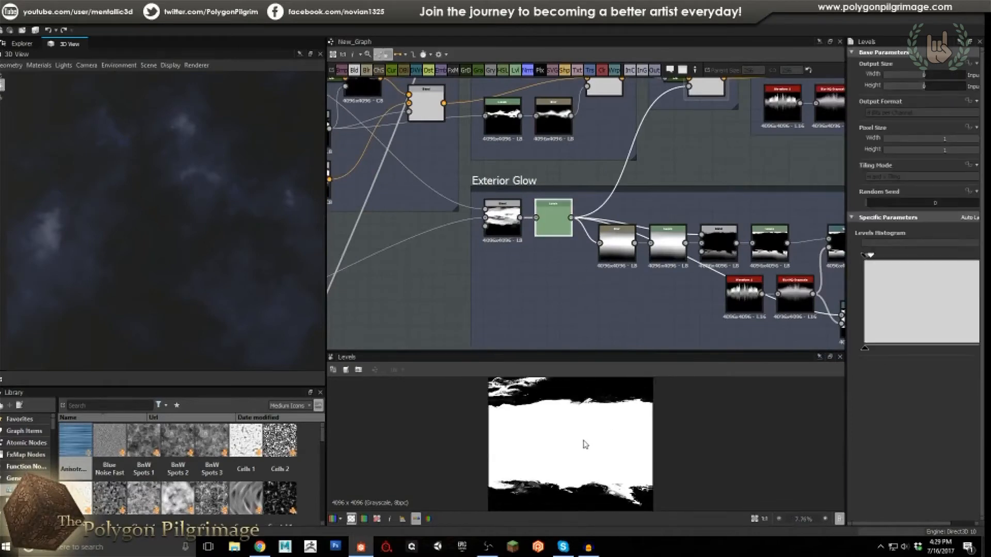
Inspect the Blur and second Levels nodes that follow the first Levels node in Exterior Glow.
{"action": "middle_click_drag", "start_coordinate": [595, 283], "coordinate": [495, 263]}
{"action": "scroll", "coordinate": [494, 263], "scroll_direction": "up", "scroll_amount": 1}
{"action": "left_click", "coordinate": [451, 219]}
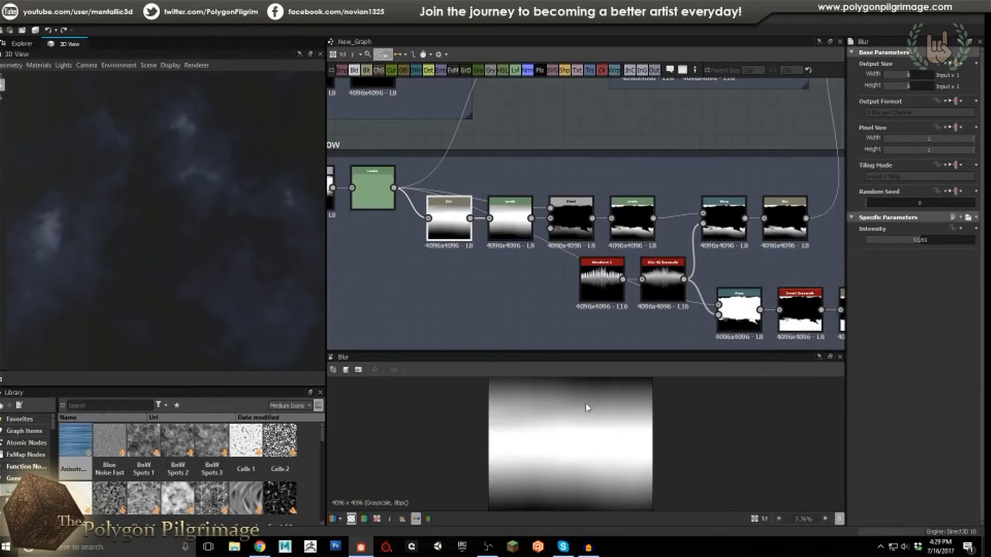
{"action": "scroll", "coordinate": [590, 454], "scroll_direction": "down", "scroll_amount": 2}
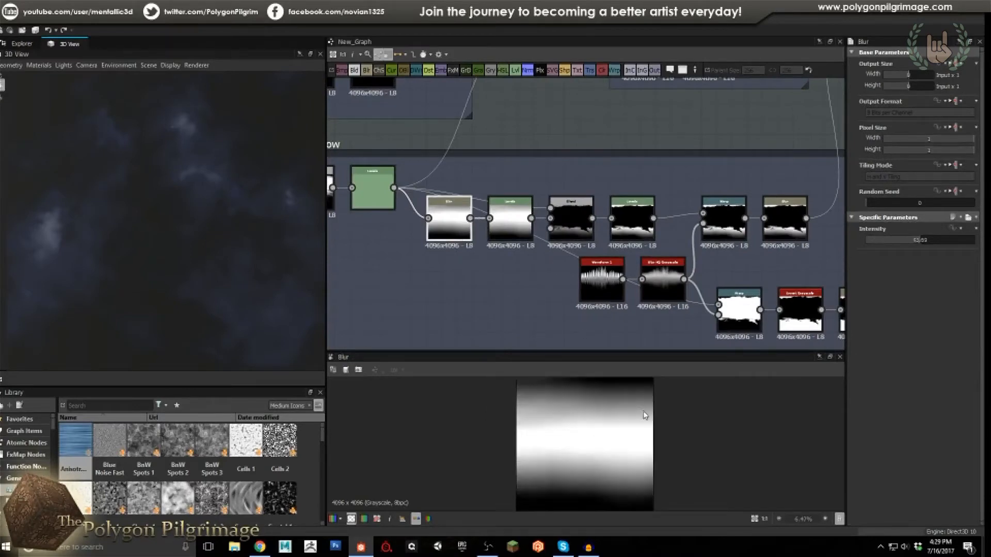
{"action": "scroll", "coordinate": [641, 406], "scroll_direction": "down", "scroll_amount": 1}
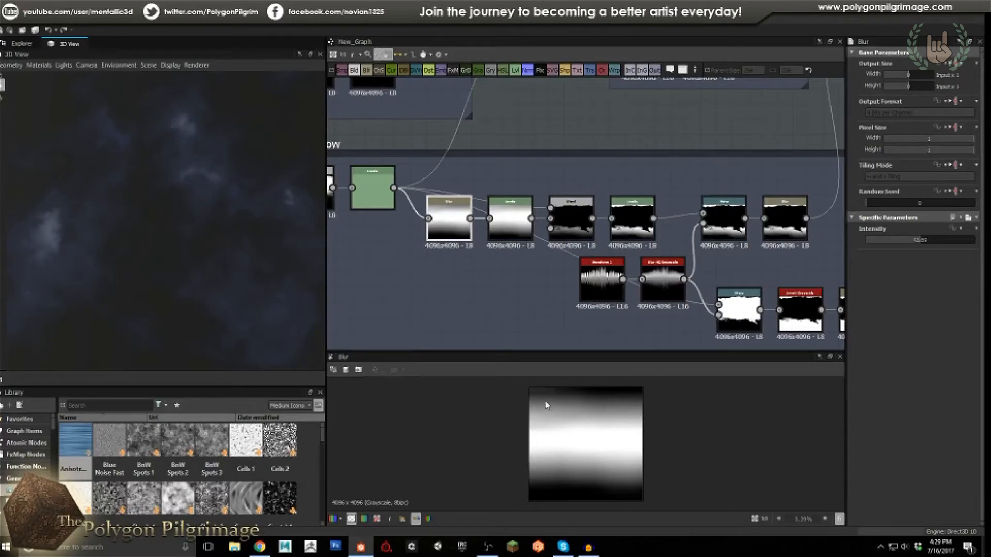
{"action": "left_click", "coordinate": [513, 223]}
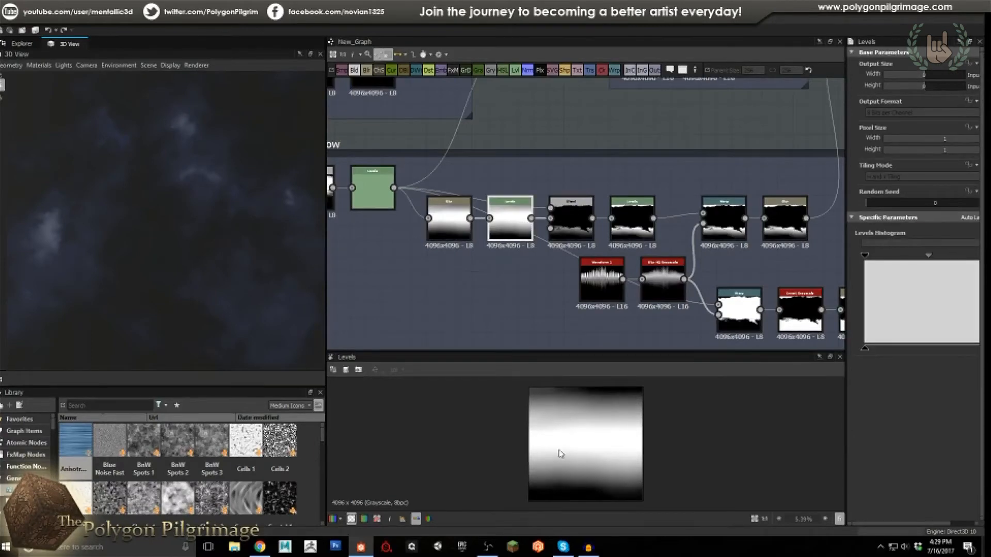
Move the Exterior Glow Subtract Blend above its row and inspect it together with the two Levels nodes feeding it.
{"action": "left_click", "coordinate": [570, 216]}
{"action": "left_click_drag", "start_coordinate": [581, 220], "coordinate": [577, 187]}
{"action": "middle_click_drag", "start_coordinate": [452, 212], "coordinate": [501, 228]}
{"action": "left_click", "coordinate": [421, 202]}
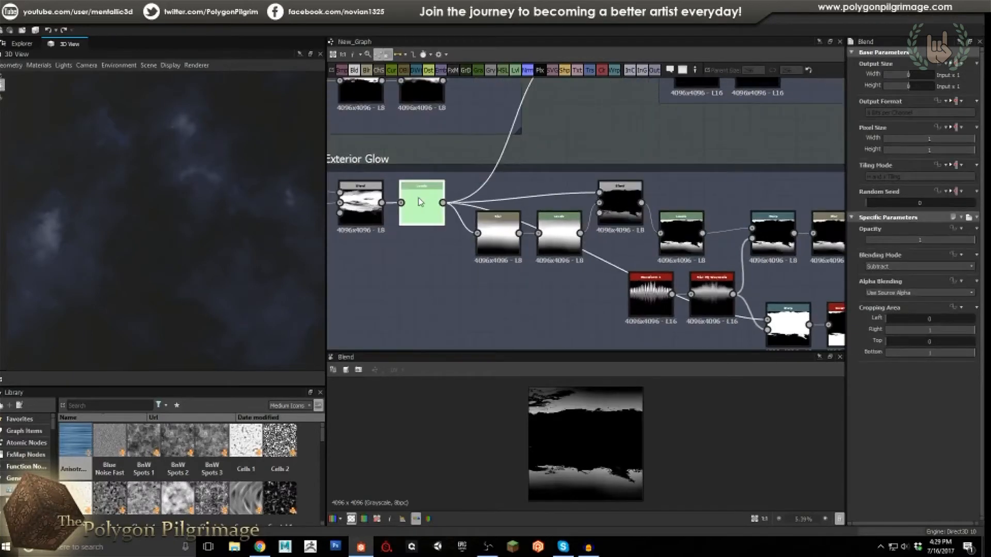
{"action": "left_click", "coordinate": [614, 204]}
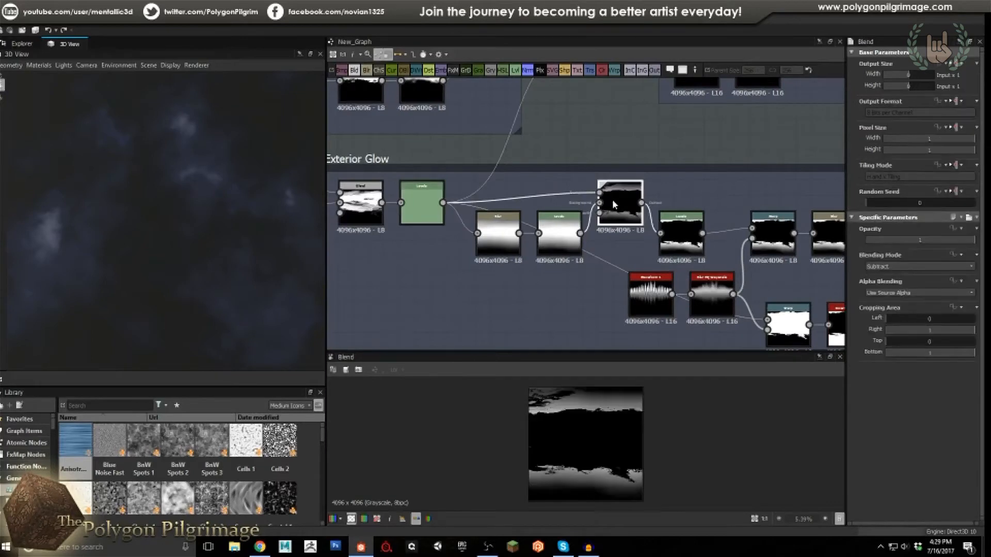
{"action": "left_click", "coordinate": [559, 232]}
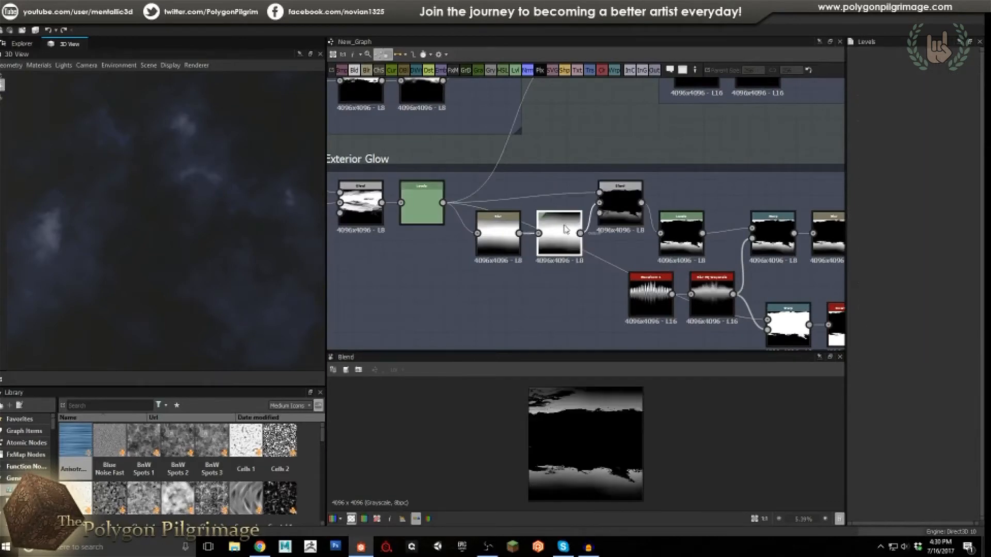
{"action": "left_click", "coordinate": [617, 215]}
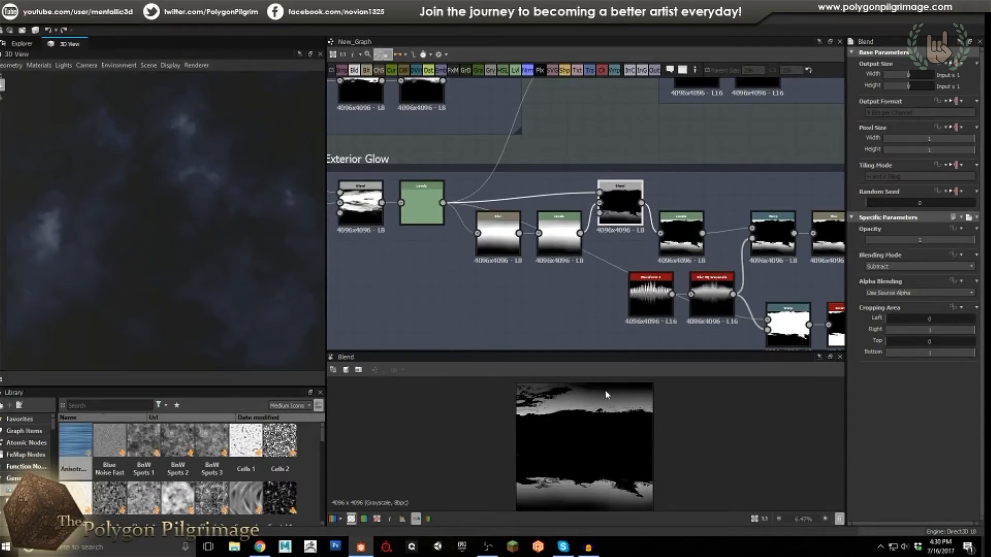
Inspect the Levels node after the Subtract Blend and the upper Warp node it feeds.
{"action": "middle_click_drag", "start_coordinate": [692, 224], "coordinate": [581, 218]}
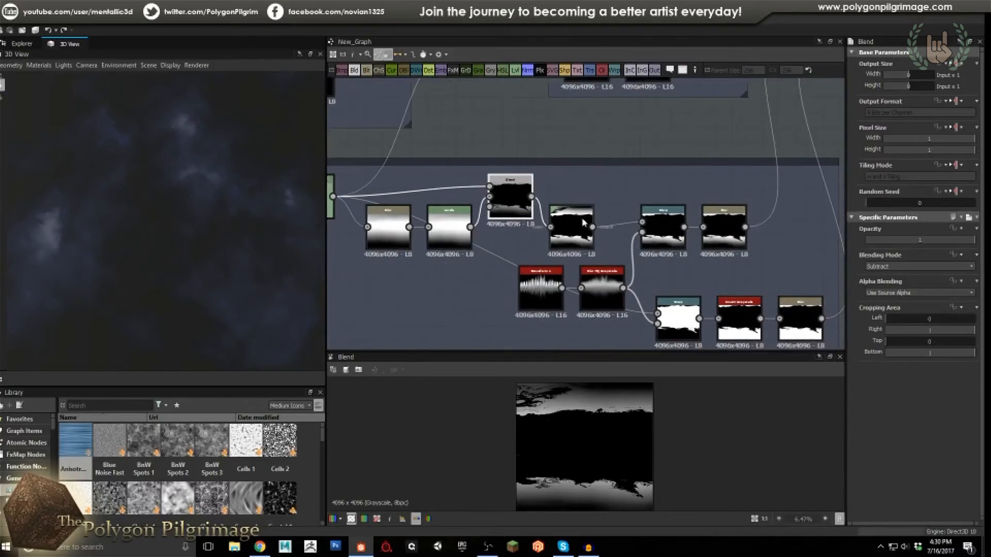
{"action": "left_click", "coordinate": [581, 218]}
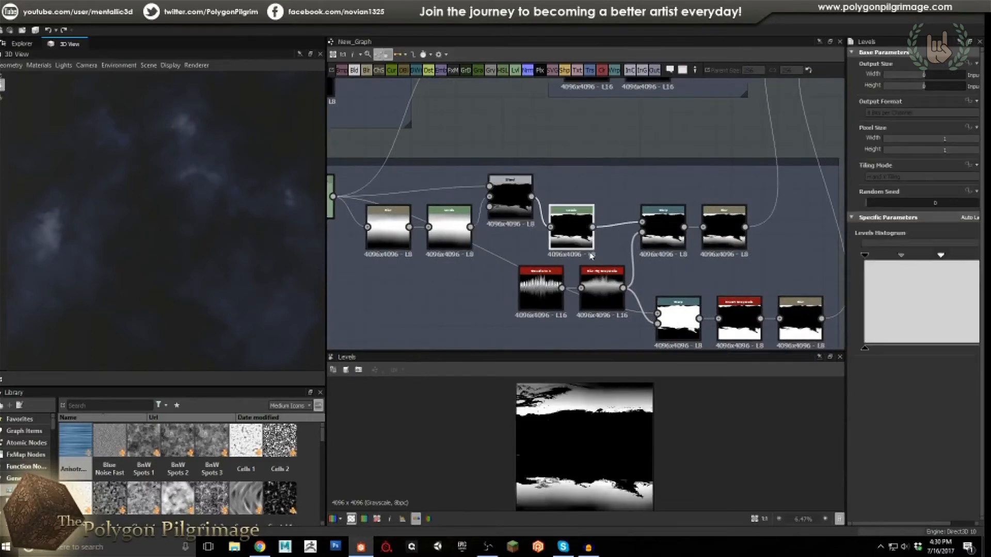
{"action": "left_click", "coordinate": [666, 235]}
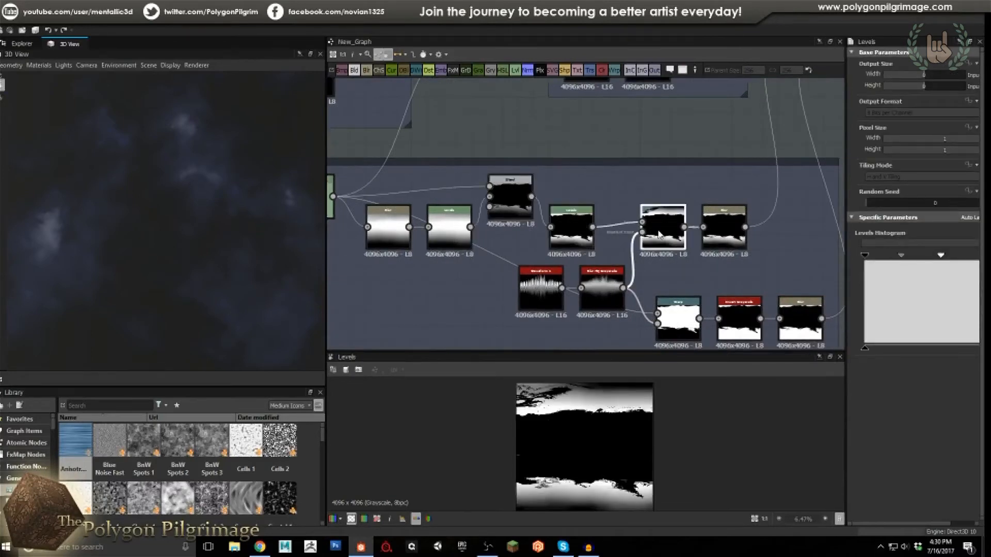
{"action": "scroll", "coordinate": [593, 253], "scroll_direction": "down", "scroll_amount": 2}
{"action": "middle_click_drag", "start_coordinate": [602, 192], "coordinate": [615, 209]}
{"action": "scroll", "coordinate": [618, 264], "scroll_direction": "up", "scroll_amount": 2}
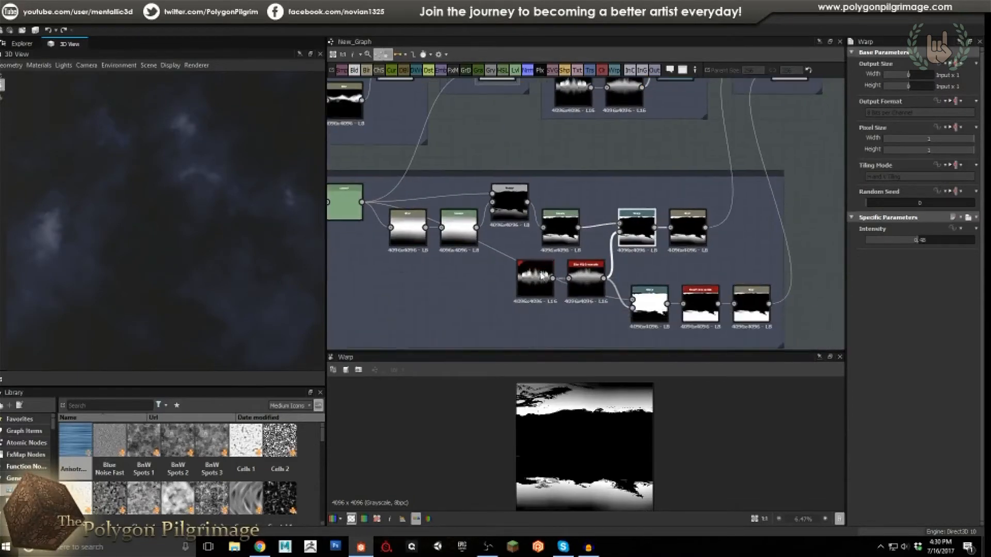
Trace the upper Warp's gradient input through Waveform 1 and Blur HQ Grayscale, and examine the Warp's output and intensity.
{"action": "scroll", "coordinate": [585, 276], "scroll_direction": "up", "scroll_amount": 2}
{"action": "left_click", "coordinate": [514, 281]}
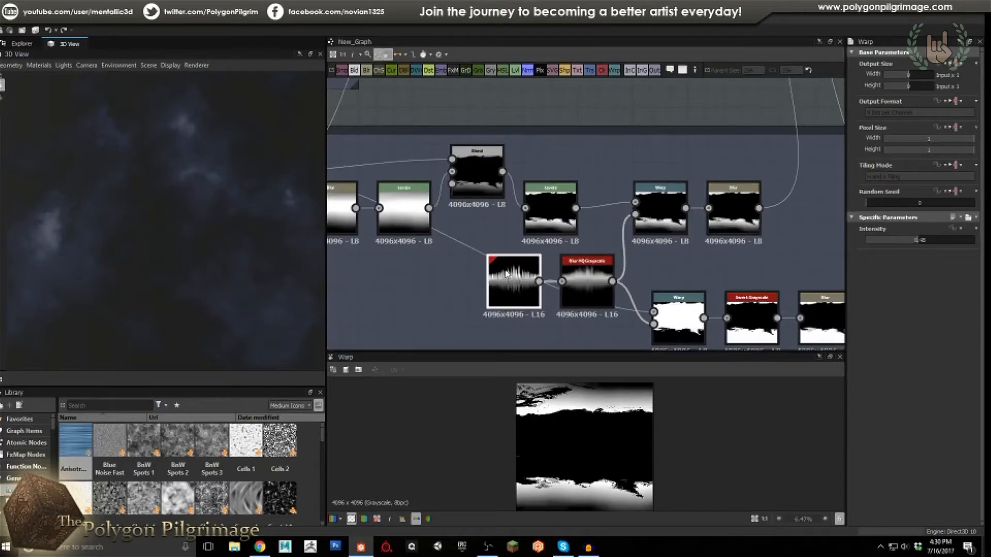
{"action": "left_click", "coordinate": [587, 290]}
{"action": "left_click", "coordinate": [671, 220]}
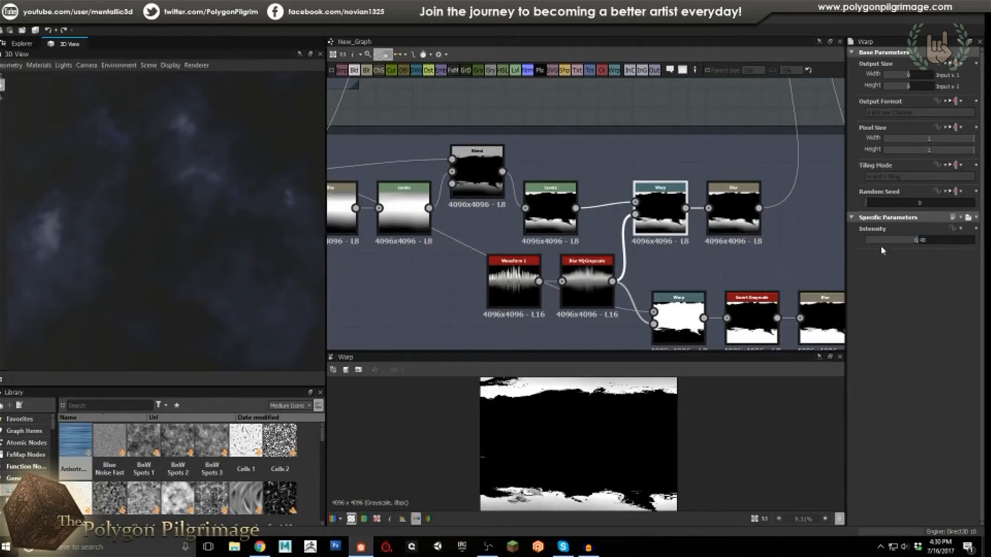
Inspect the Blur after the upper Warp and trace its connection to the Add Exterior Glow group.
{"action": "left_click", "coordinate": [733, 209]}
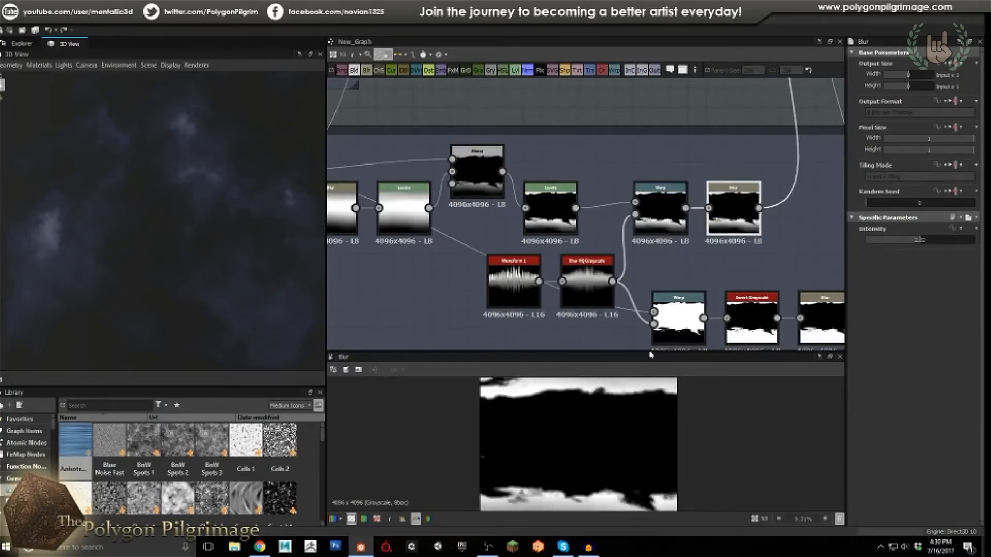
{"action": "scroll", "coordinate": [580, 423], "scroll_direction": "up", "scroll_amount": 1}
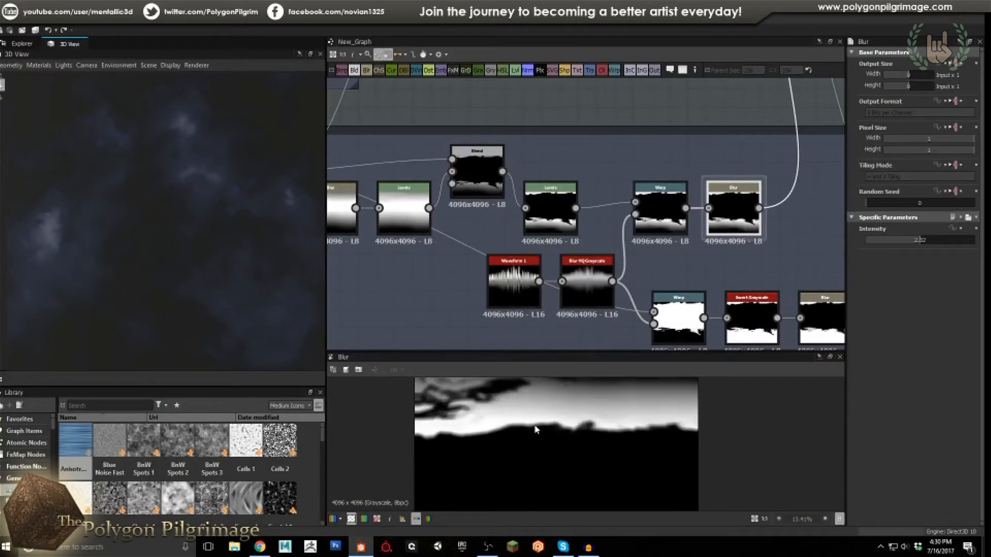
{"action": "scroll", "coordinate": [672, 232], "scroll_direction": "down", "scroll_amount": 3}
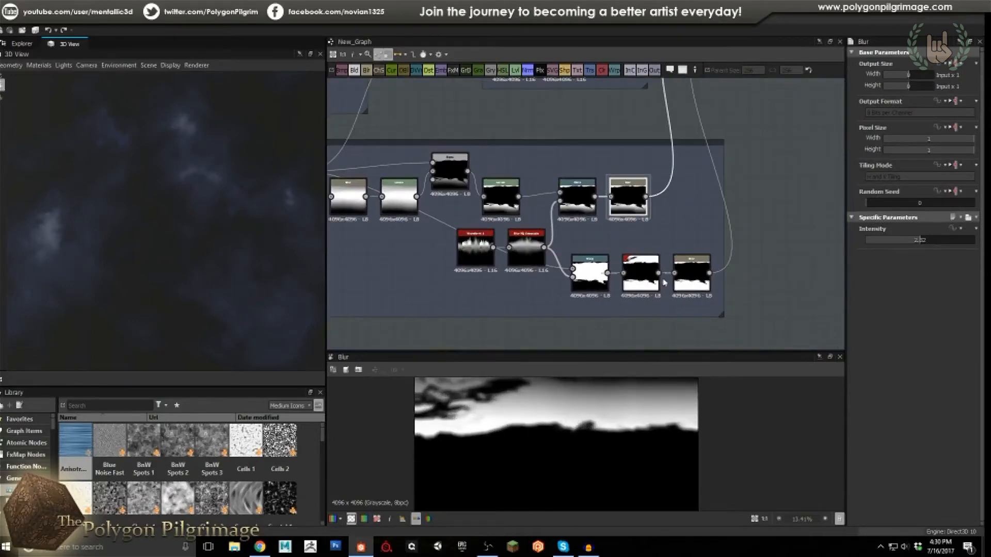
{"action": "scroll", "coordinate": [648, 286], "scroll_direction": "down", "scroll_amount": 2}
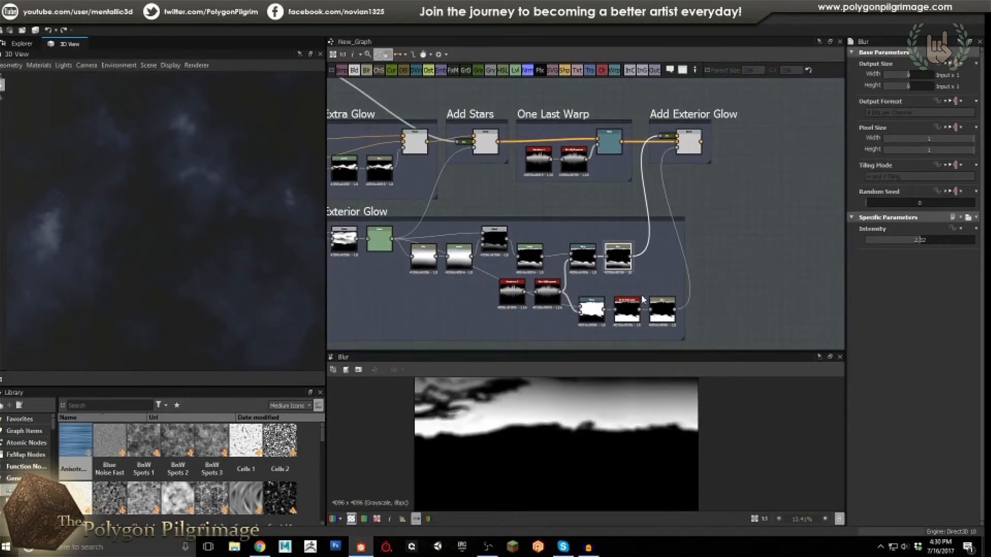
Inspect the lower Exterior Glow branch from its Warp to Invert Grayscale, examining the wave edges in the inverted output.
{"action": "scroll", "coordinate": [644, 289], "scroll_direction": "up", "scroll_amount": 3}
{"action": "left_click", "coordinate": [592, 308]}
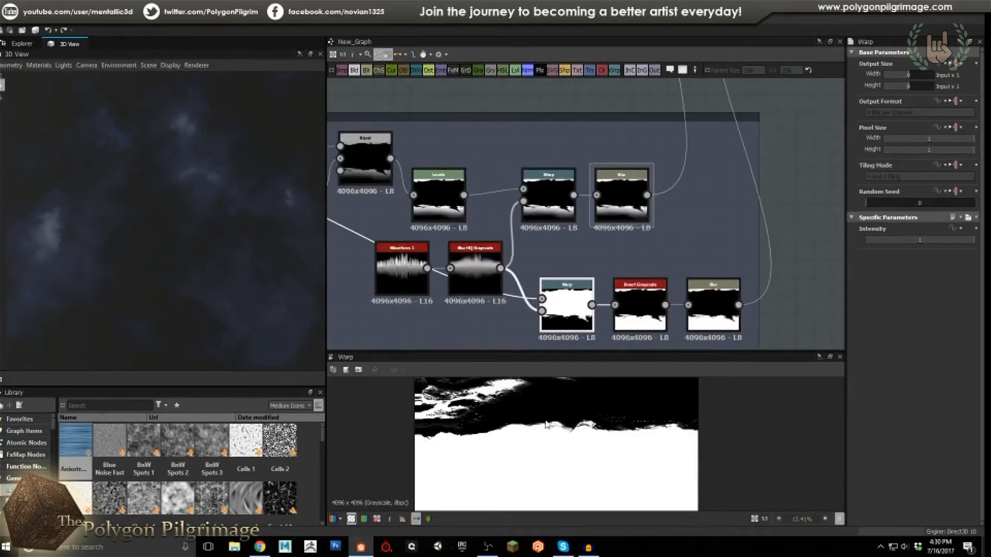
{"action": "middle_click_drag", "start_coordinate": [639, 294], "coordinate": [670, 264]}
{"action": "left_click", "coordinate": [670, 264]}
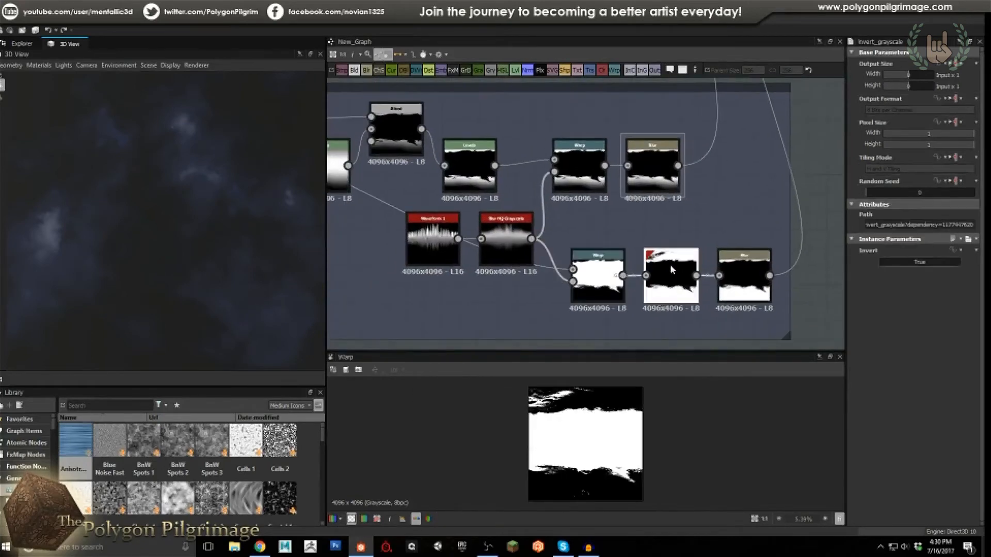
{"action": "double_click", "coordinate": [670, 265]}
{"action": "scroll", "coordinate": [597, 412], "scroll_direction": "up", "scroll_amount": 2}
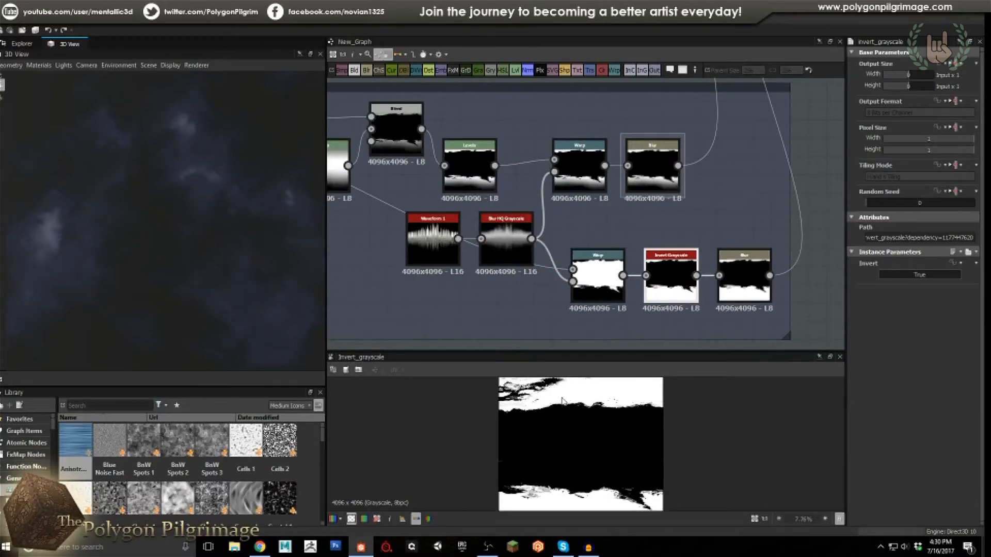
{"action": "middle_click_drag", "start_coordinate": [608, 392], "coordinate": [594, 419]}
{"action": "scroll", "coordinate": [594, 419], "scroll_direction": "up", "scroll_amount": 1}
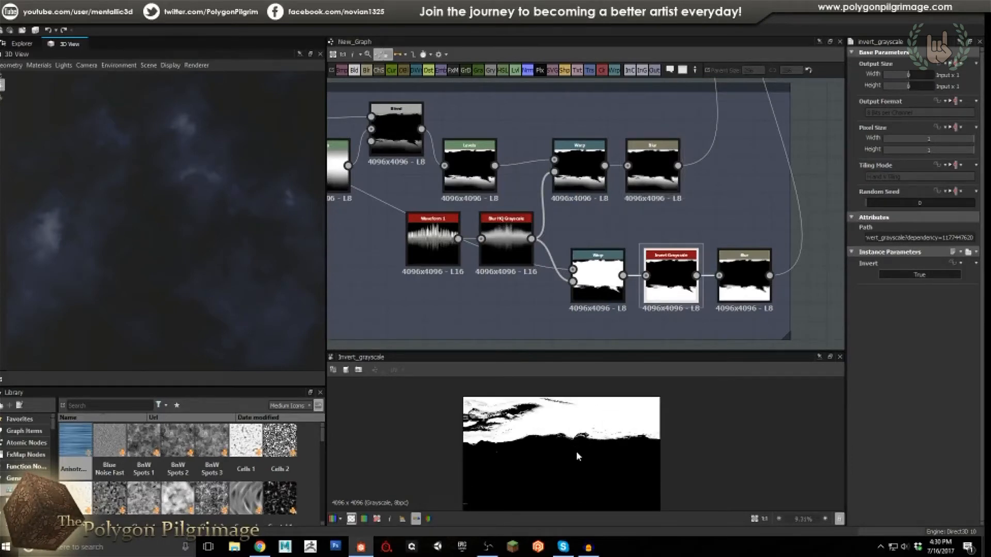
Compare the final Blur nodes of the lower and upper Exterior Glow branches.
{"action": "double_click", "coordinate": [744, 295]}
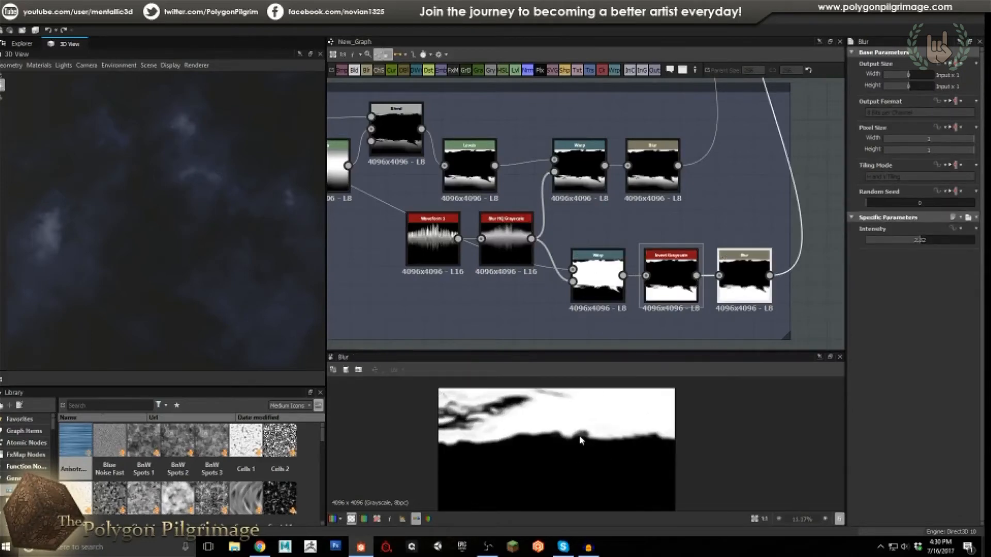
{"action": "double_click", "coordinate": [654, 162]}
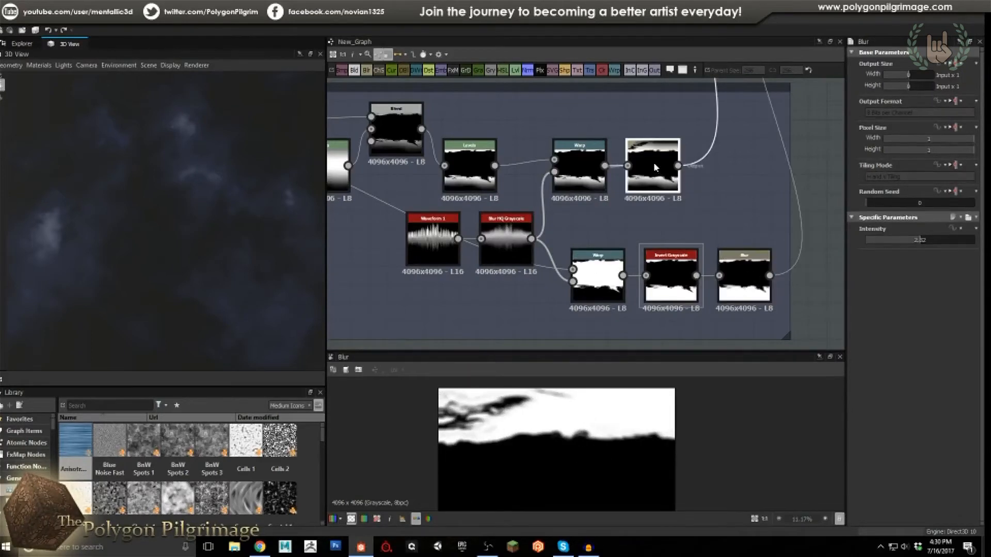
{"action": "double_click", "coordinate": [746, 281]}
Locate the One Last Warp group and inspect its Warp node with the Waveform 1 and Blur HQ Grayscale input.
{"action": "scroll", "coordinate": [636, 204], "scroll_direction": "down", "scroll_amount": 3}
{"action": "middle_click_drag", "start_coordinate": [500, 86], "coordinate": [571, 213]}
{"action": "scroll", "coordinate": [655, 174], "scroll_direction": "up", "scroll_amount": 2}
{"action": "middle_click_drag", "start_coordinate": [655, 174], "coordinate": [566, 209]}
{"action": "scroll", "coordinate": [565, 209], "scroll_direction": "up", "scroll_amount": 1}
{"action": "left_click", "coordinate": [640, 213]}
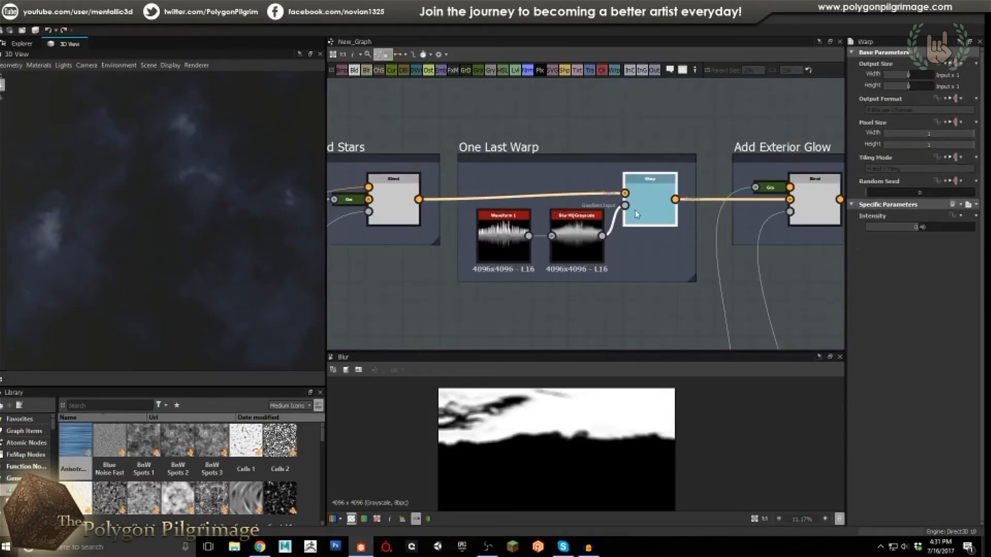
Compare the Add Exterior Glow Blend with the preceding Warp, examining its output both close up and as a whole.
{"action": "middle_click_drag", "start_coordinate": [693, 216], "coordinate": [534, 200]}
{"action": "left_click", "coordinate": [653, 186]}
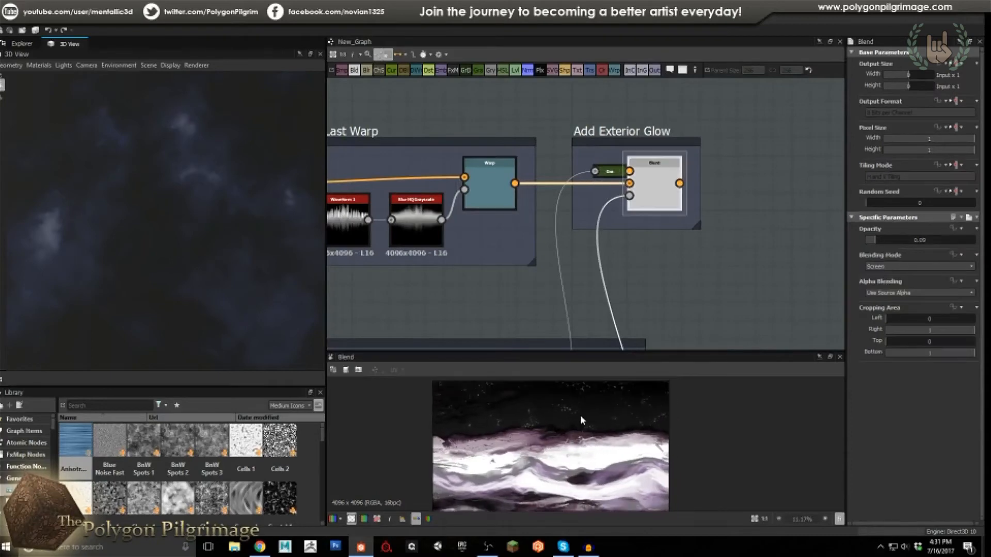
{"action": "scroll", "coordinate": [580, 415], "scroll_direction": "up", "scroll_amount": 2}
{"action": "left_click", "coordinate": [493, 190]}
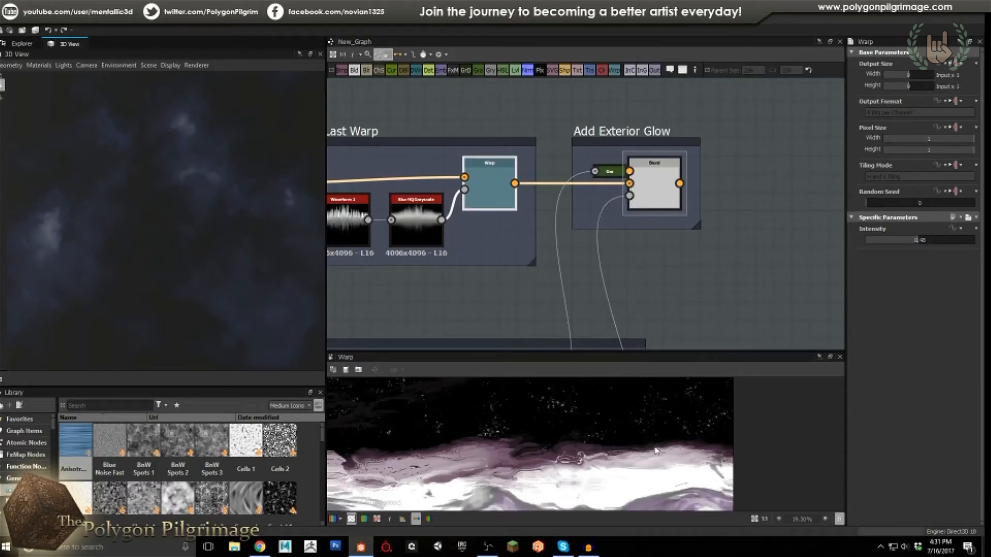
{"action": "left_click", "coordinate": [653, 189]}
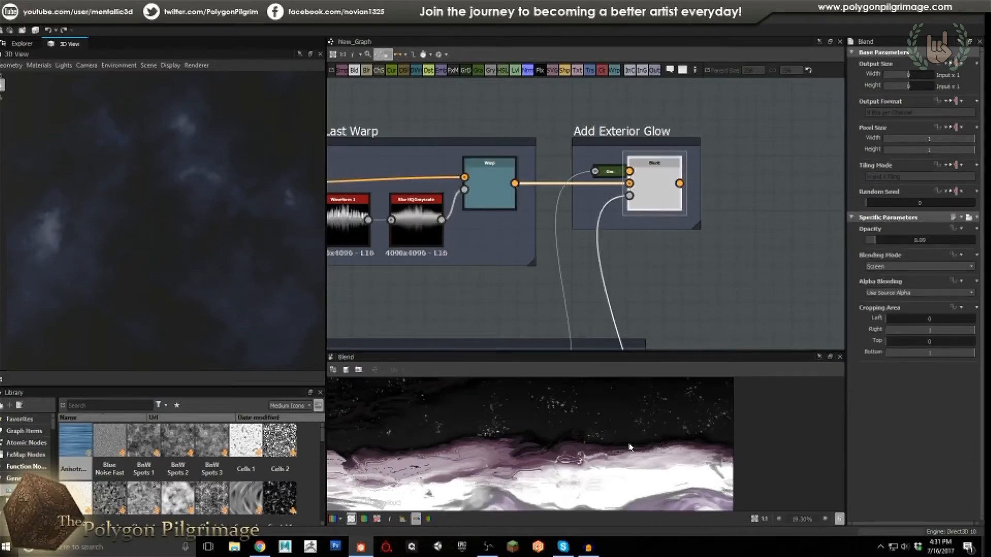
{"action": "scroll", "coordinate": [491, 412], "scroll_direction": "down", "scroll_amount": 4}
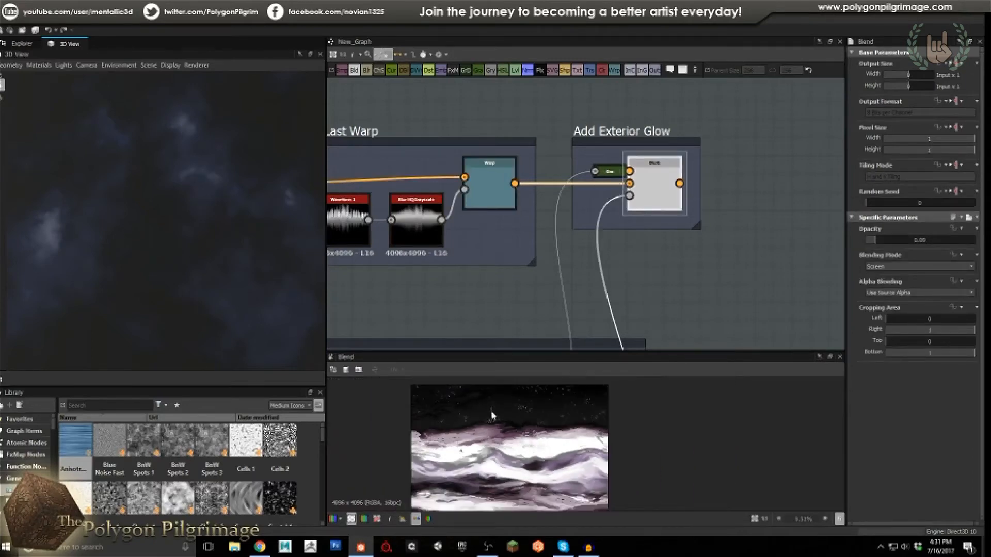
{"action": "scroll", "coordinate": [492, 412], "scroll_direction": "up", "scroll_amount": 4}
{"action": "scroll", "coordinate": [492, 417], "scroll_direction": "down", "scroll_amount": 5}
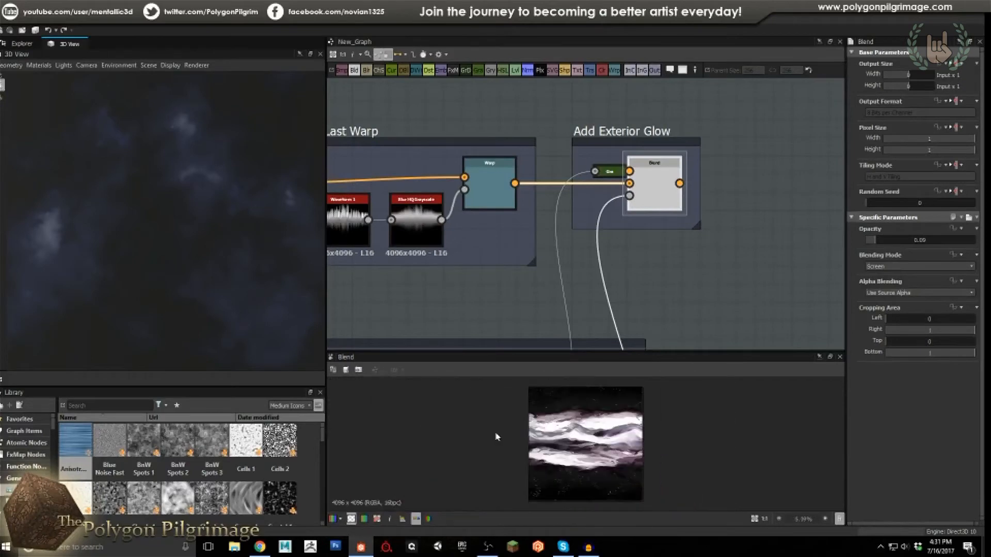
Survey the wave groups from Add Exterior Glow back to Wave Coloring, then the Nebula section below and its 3D preview.
{"action": "scroll", "coordinate": [596, 445], "scroll_direction": "up", "scroll_amount": 1}
{"action": "scroll", "coordinate": [601, 219], "scroll_direction": "down", "scroll_amount": 4}
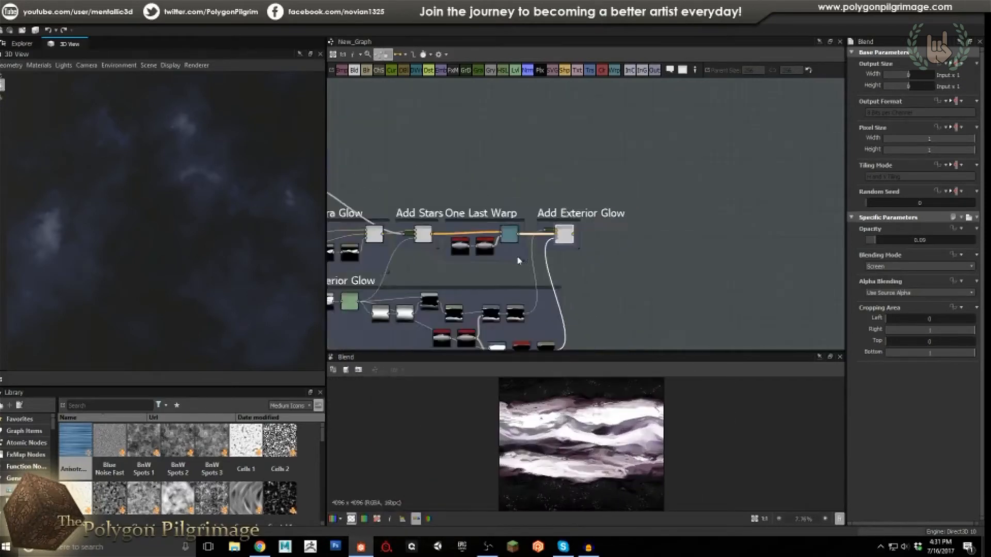
{"action": "scroll", "coordinate": [571, 215], "scroll_direction": "up", "scroll_amount": 2}
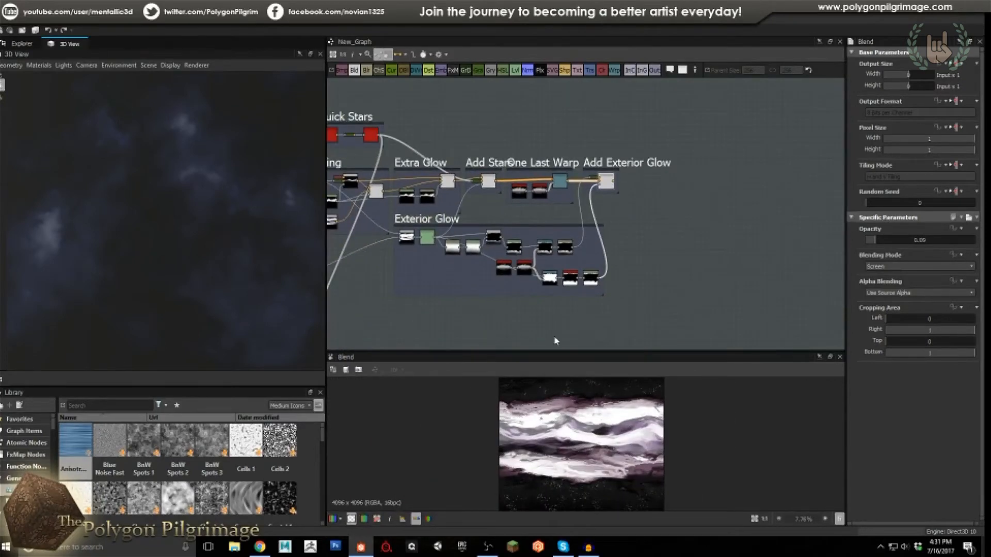
{"action": "scroll", "coordinate": [604, 204], "scroll_direction": "down", "scroll_amount": 3}
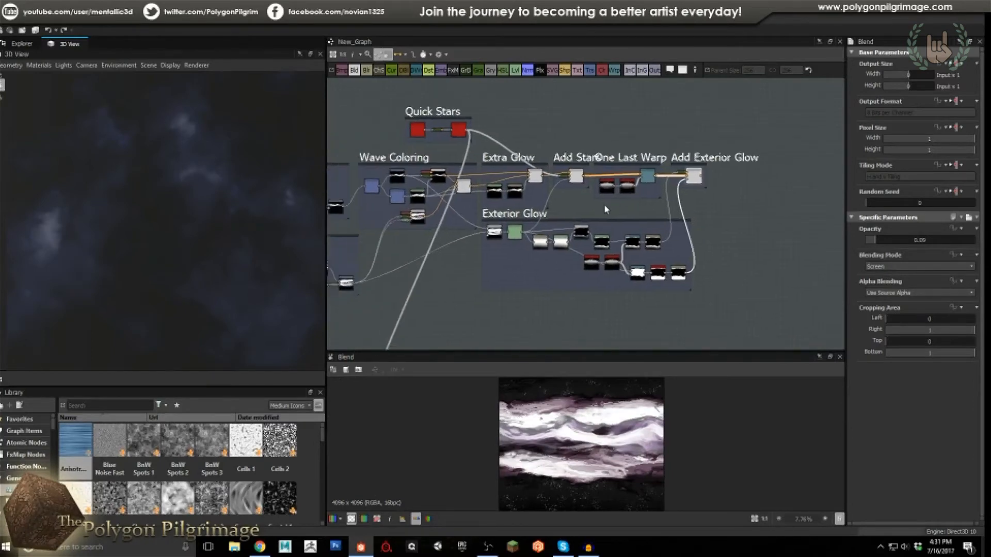
{"action": "middle_click_drag", "start_coordinate": [504, 165], "coordinate": [511, 92]}
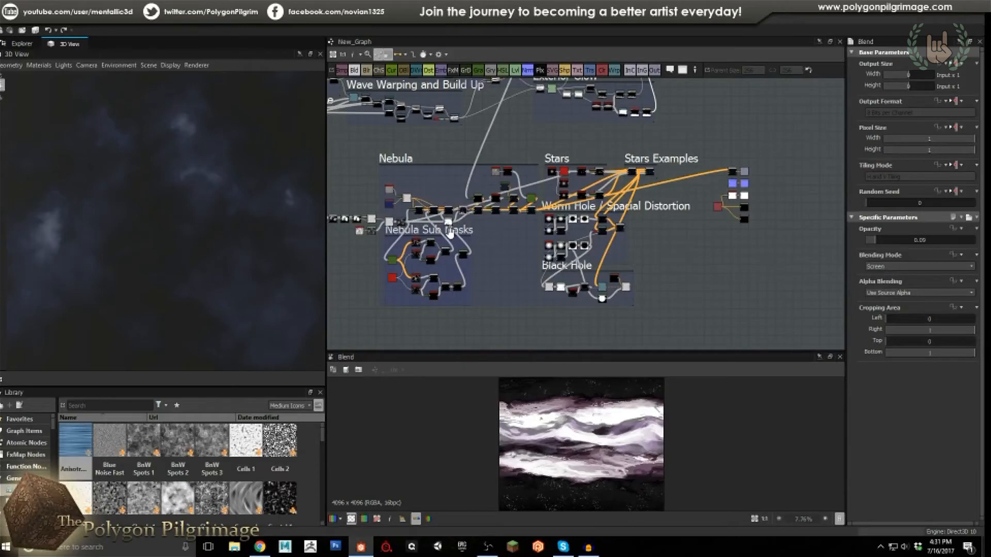
{"action": "left_click_drag", "start_coordinate": [224, 216], "coordinate": [257, 208]}
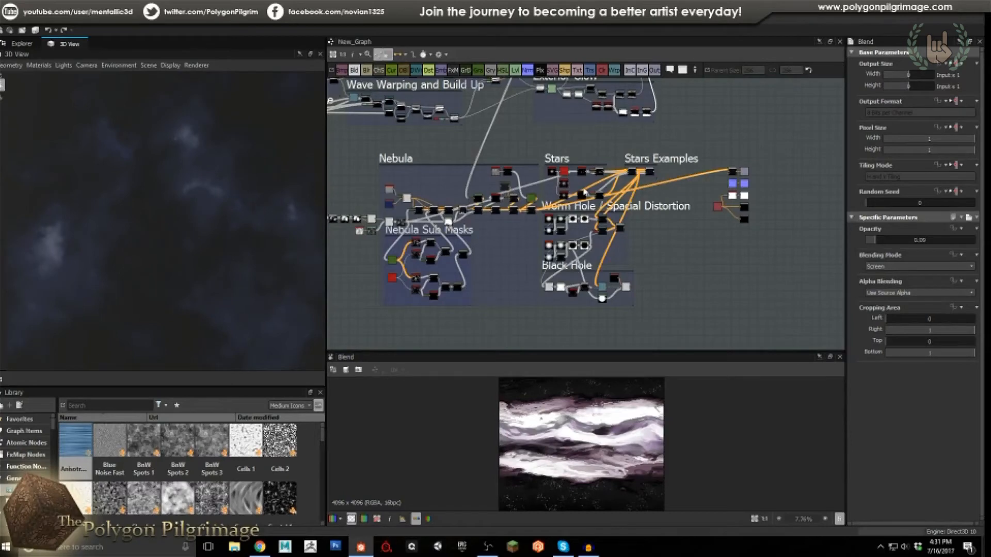
Locate the Stars group and inspect its Shape node with the Thorn pattern, examining the output close up.
{"action": "scroll", "coordinate": [581, 189], "scroll_direction": "up", "scroll_amount": 4}
{"action": "scroll", "coordinate": [580, 176], "scroll_direction": "up", "scroll_amount": 3}
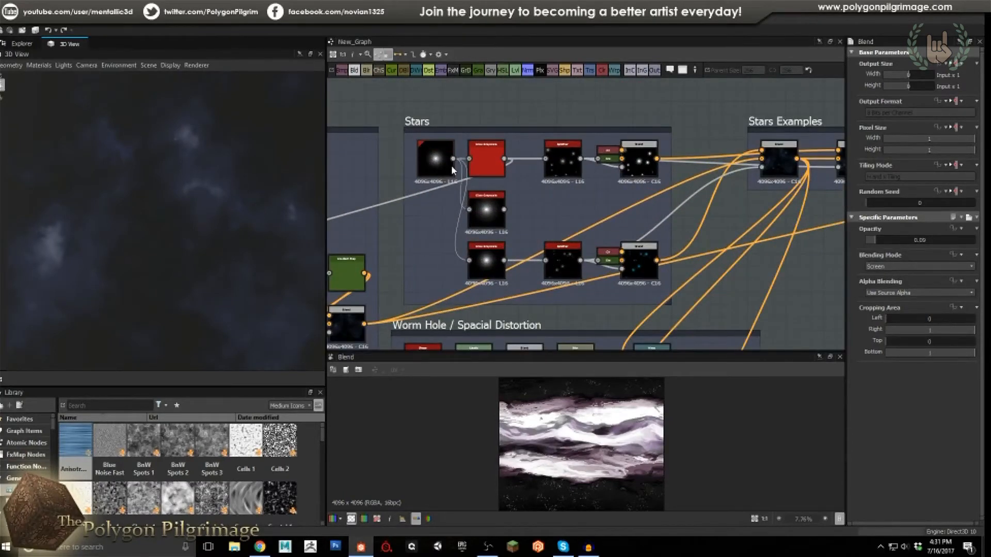
{"action": "scroll", "coordinate": [451, 167], "scroll_direction": "up", "scroll_amount": 2}
{"action": "left_click", "coordinate": [429, 165]}
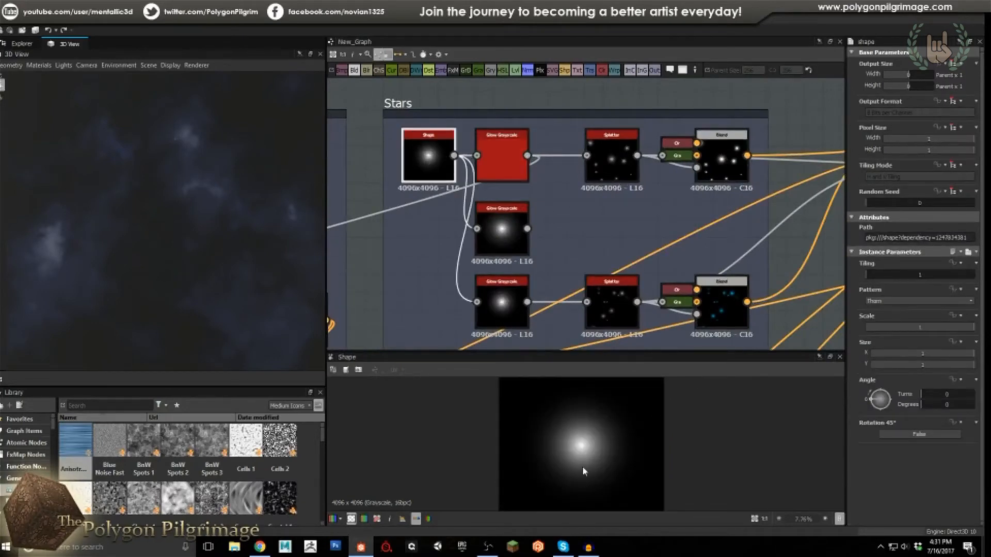
{"action": "scroll", "coordinate": [585, 460], "scroll_direction": "up", "scroll_amount": 3}
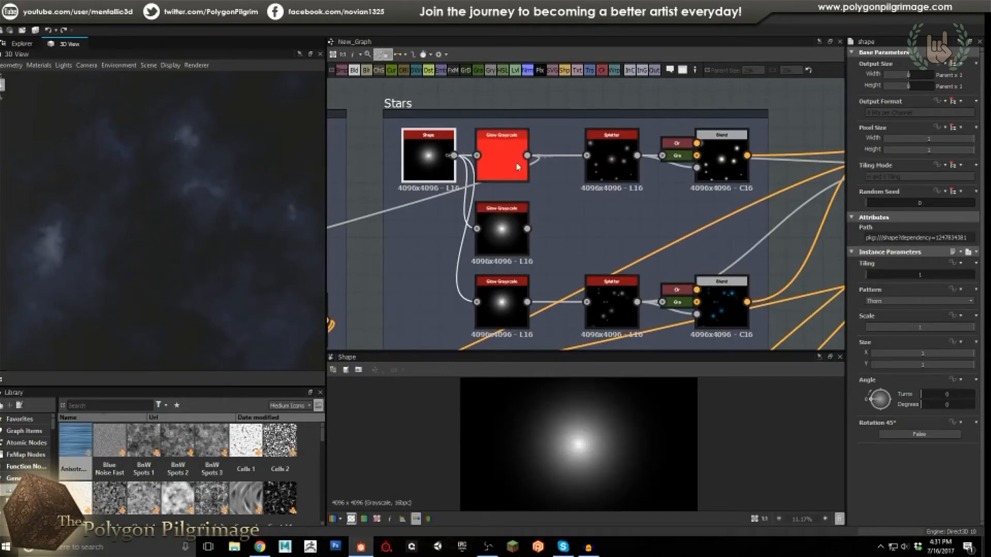
Preview the three Glow Grayscale nodes fed by the Shape node and compare their outputs.
{"action": "left_click", "coordinate": [505, 150]}
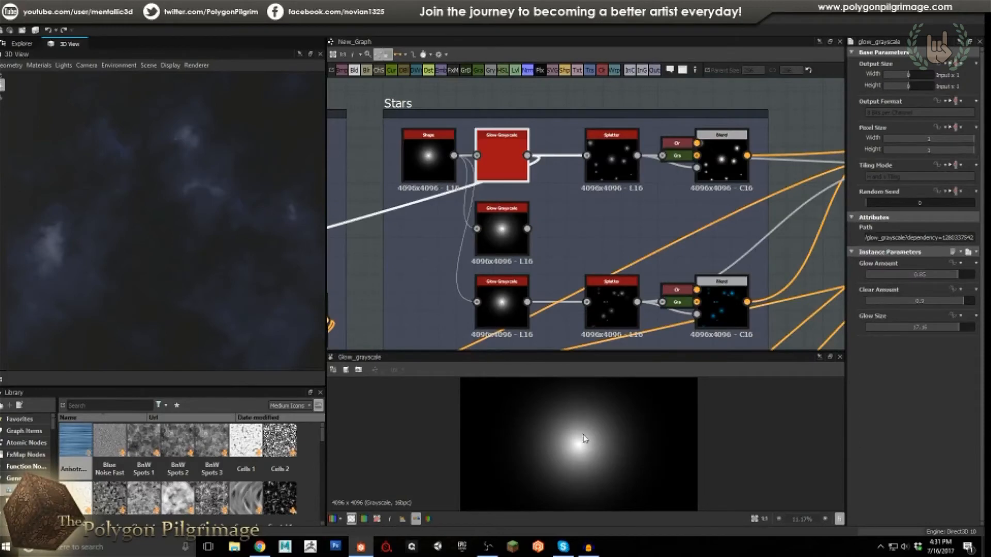
{"action": "left_click", "coordinate": [515, 240]}
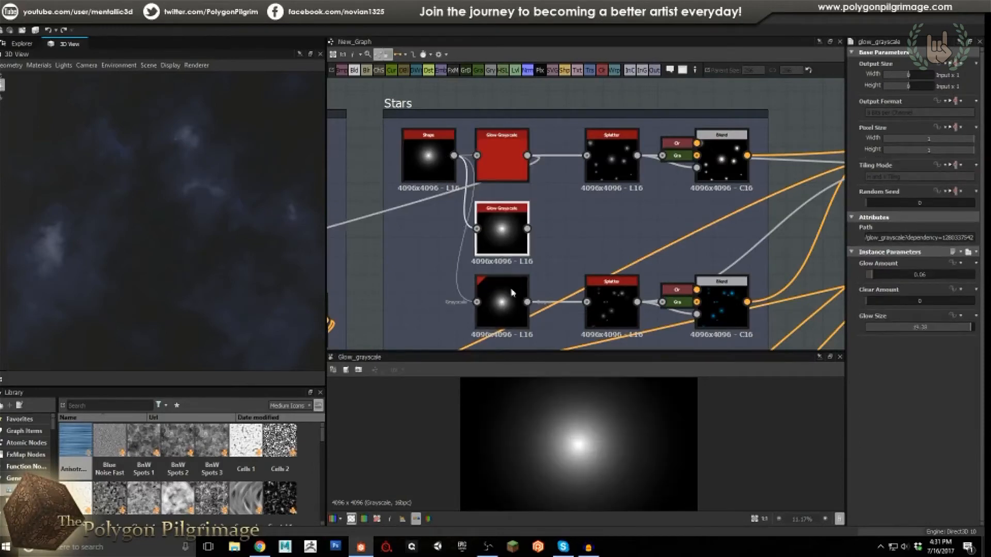
{"action": "left_click", "coordinate": [508, 171]}
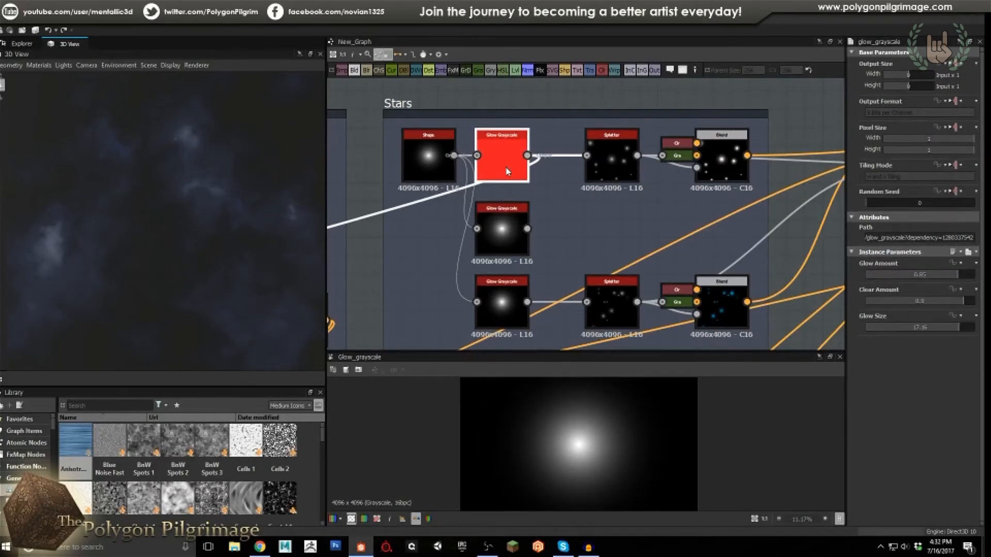
{"action": "left_click", "coordinate": [512, 231]}
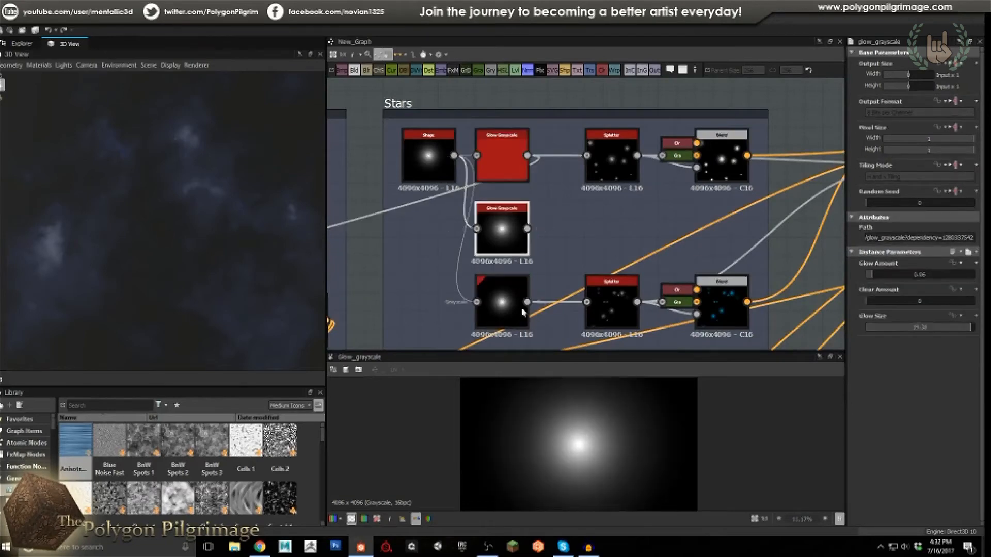
{"action": "left_click", "coordinate": [506, 311]}
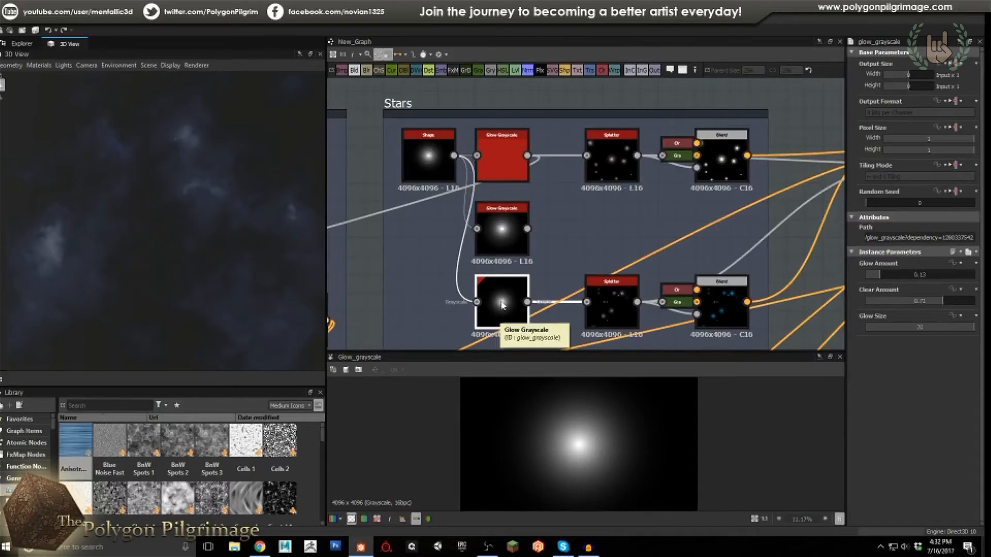
Compare the Glow Amount, Clear Amount and Glow Size settings across the three Glow Grayscale nodes.
{"action": "left_click", "coordinate": [502, 164]}
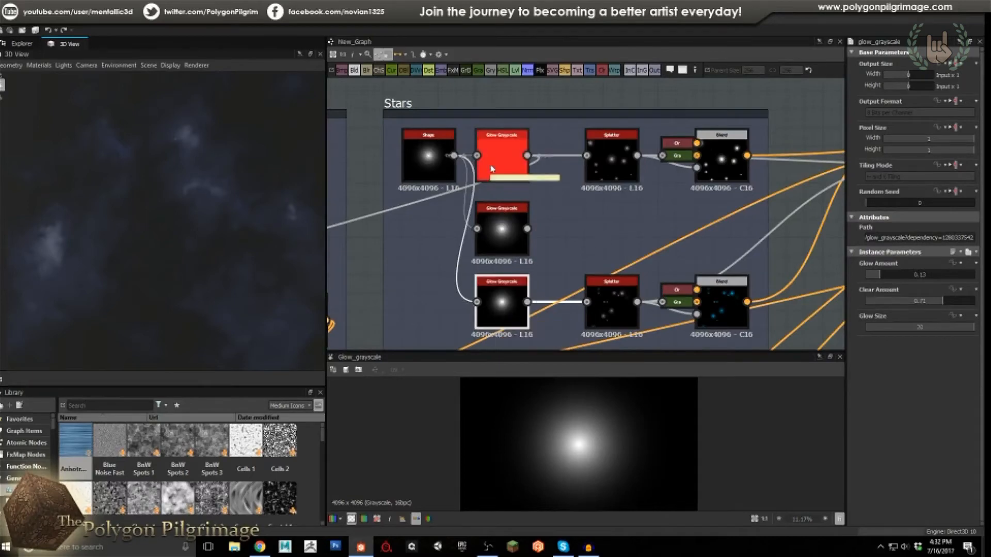
{"action": "left_click", "coordinate": [507, 230]}
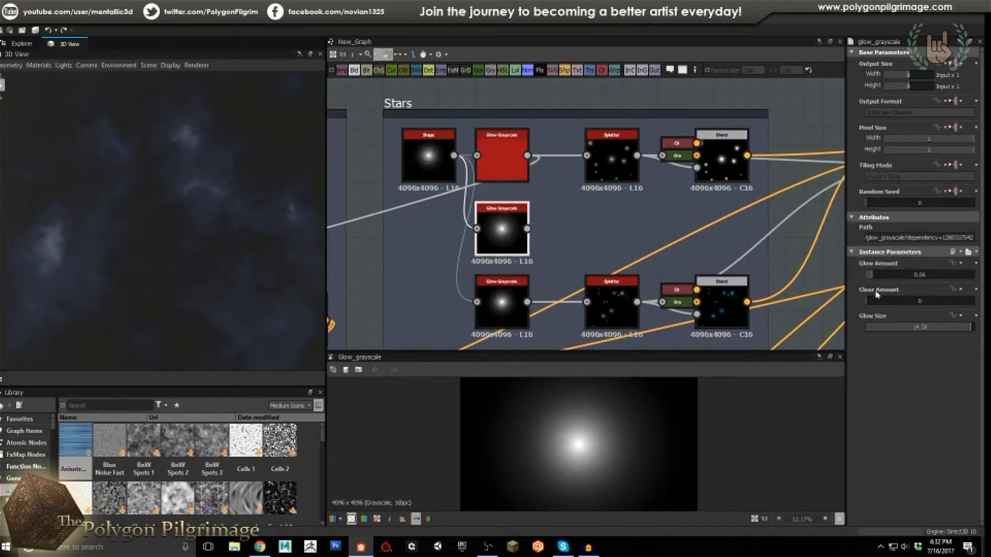
{"action": "left_click", "coordinate": [508, 167]}
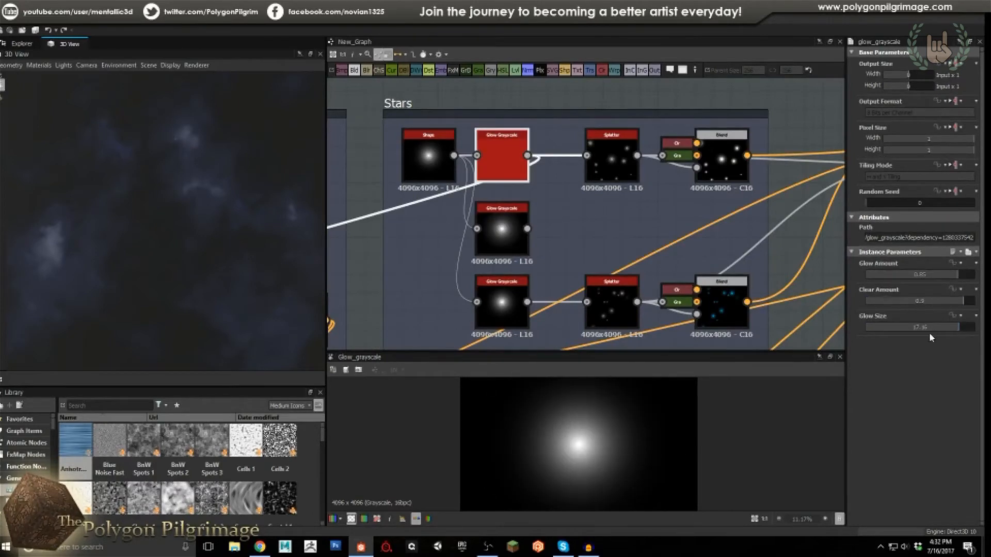
{"action": "left_click", "coordinate": [503, 235]}
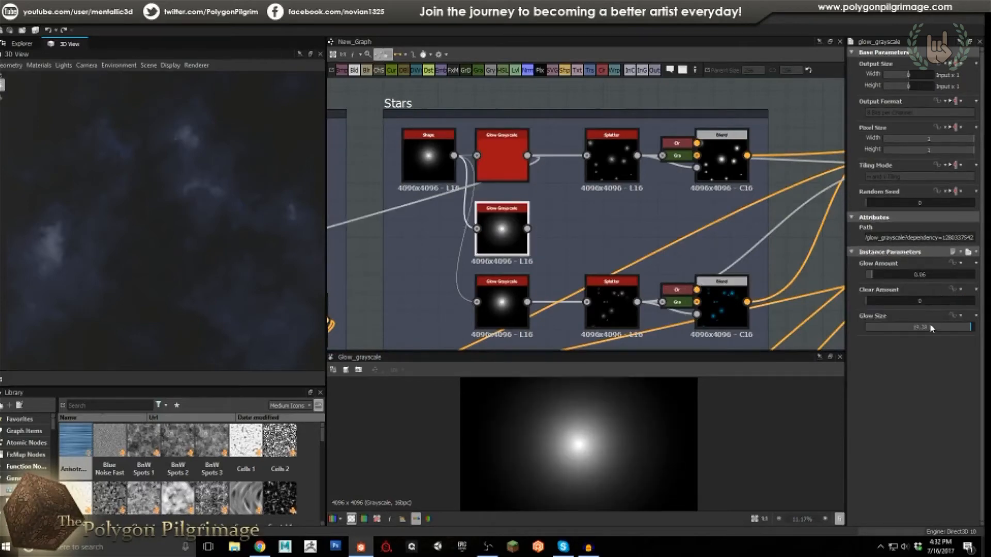
{"action": "left_click", "coordinate": [510, 306]}
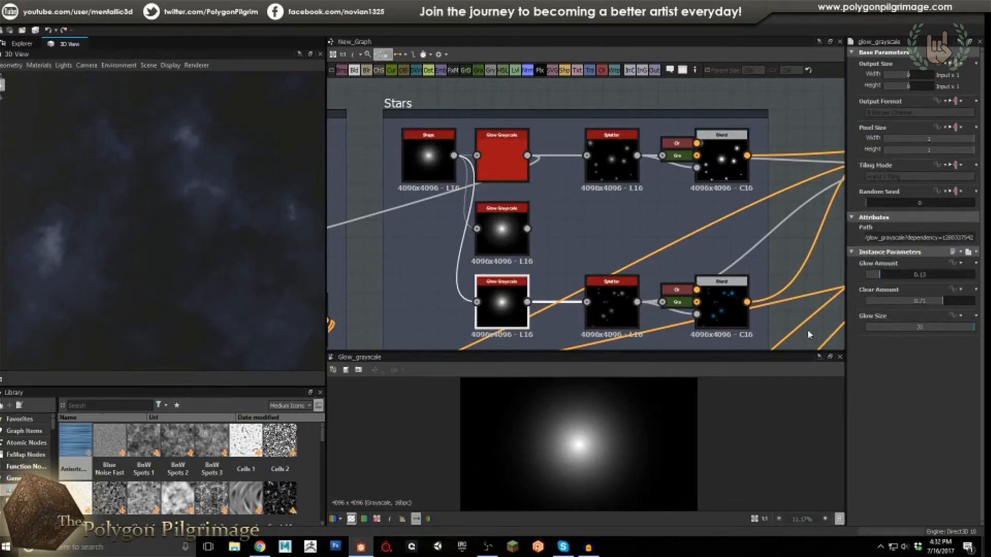
Inspect the upper Splatter node's scattered stars and compare them with the Glow Grayscale node feeding it.
{"action": "middle_click_drag", "start_coordinate": [592, 230], "coordinate": [561, 223]}
{"action": "scroll", "coordinate": [518, 227], "scroll_direction": "down", "scroll_amount": 1}
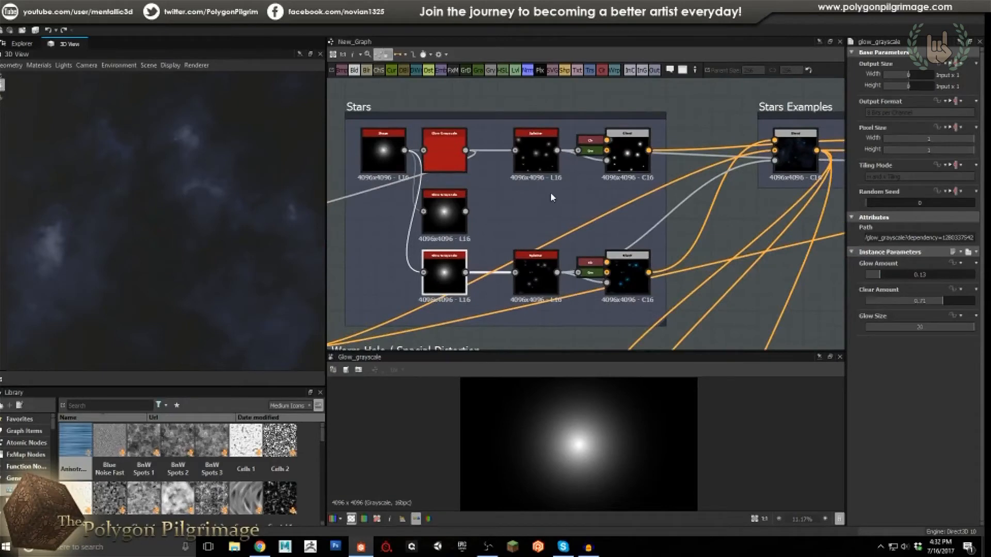
{"action": "left_click", "coordinate": [535, 150]}
{"action": "scroll", "coordinate": [591, 432], "scroll_direction": "down", "scroll_amount": 3}
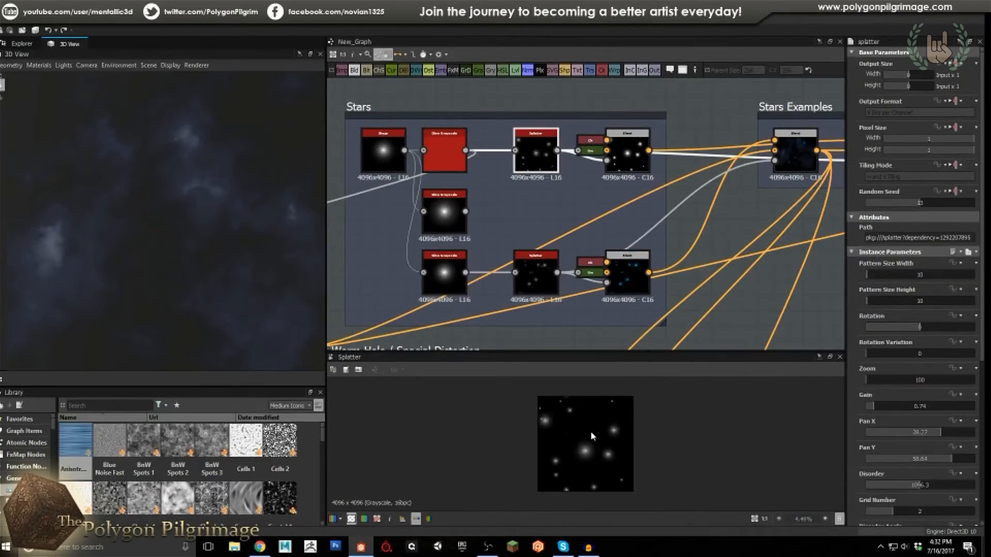
{"action": "left_click", "coordinate": [447, 152]}
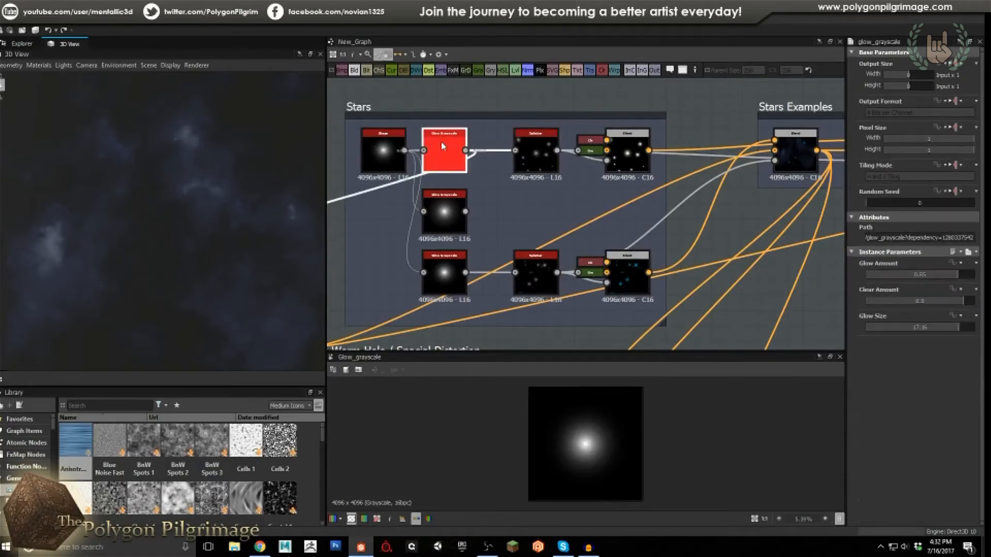
Review the upper Splatter node's instance parameters, from Pattern Size Width through Disorder and Size Variation to Luminance Variation.
{"action": "scroll", "coordinate": [853, 284], "scroll_direction": "down", "scroll_amount": 3}
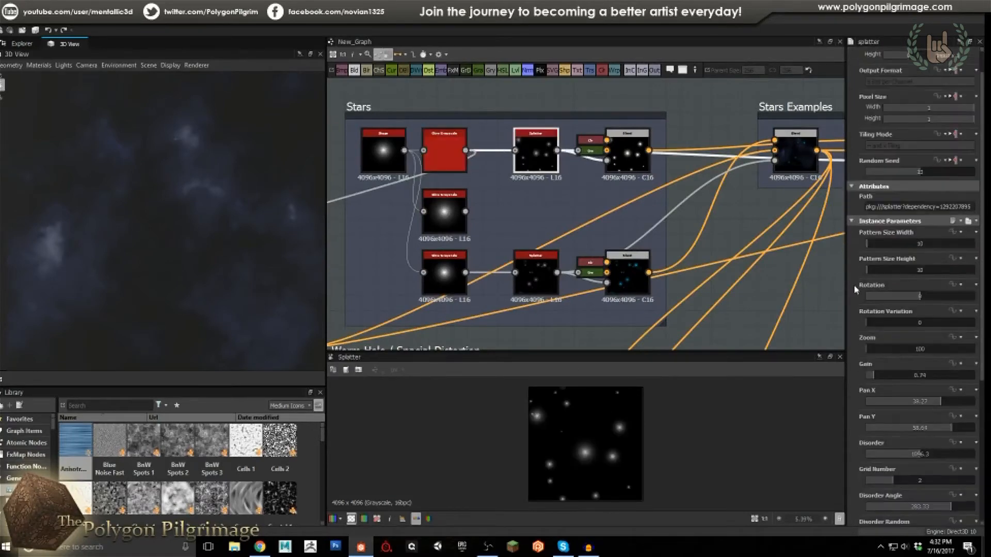
{"action": "scroll", "coordinate": [854, 287], "scroll_direction": "down", "scroll_amount": 1}
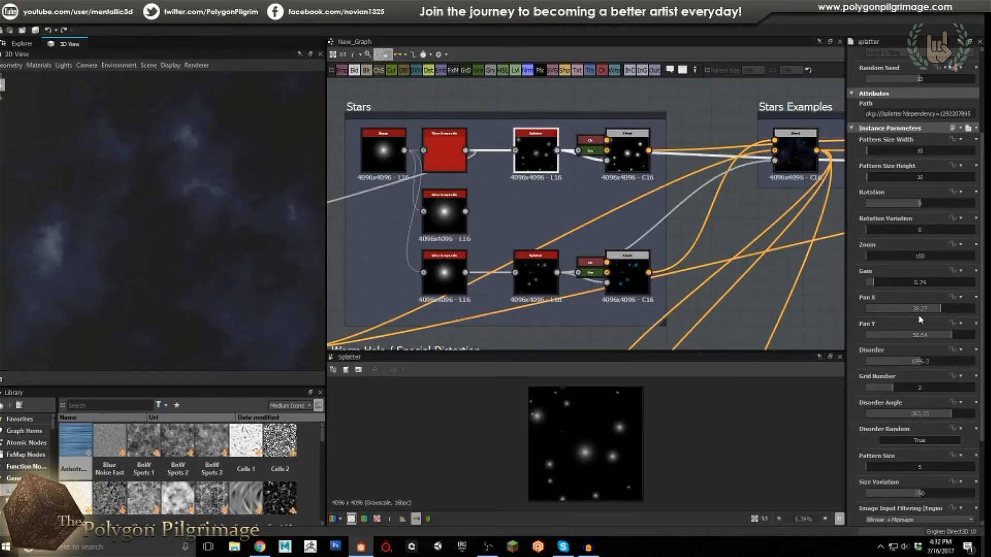
{"action": "scroll", "coordinate": [859, 306], "scroll_direction": "down", "scroll_amount": 1}
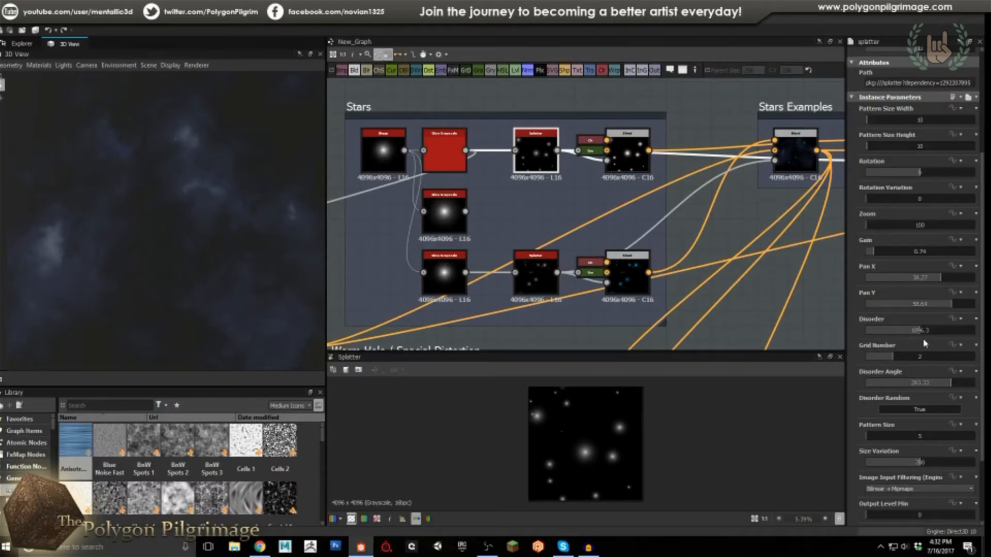
{"action": "scroll", "coordinate": [860, 318], "scroll_direction": "down", "scroll_amount": 1}
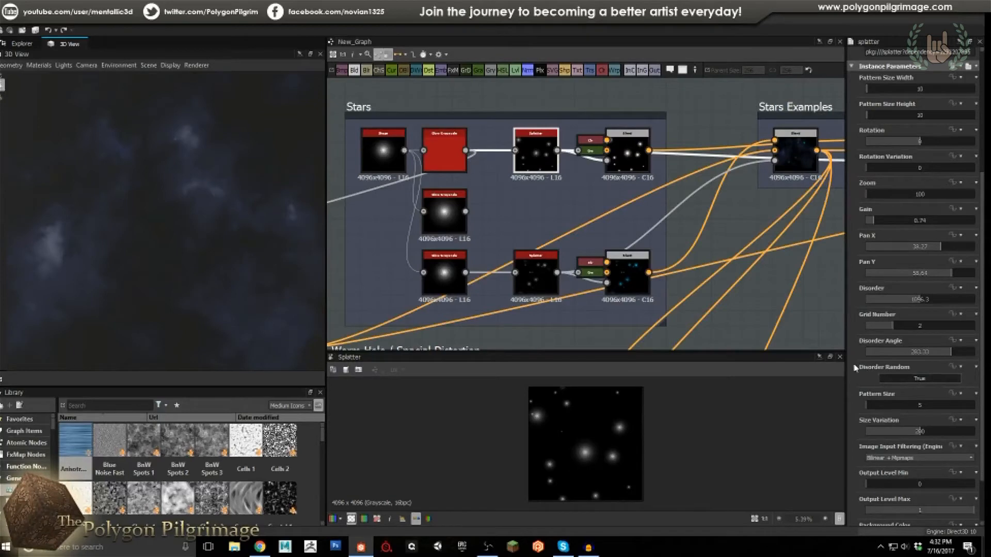
{"action": "scroll", "coordinate": [859, 343], "scroll_direction": "down", "scroll_amount": 1}
{"action": "scroll", "coordinate": [858, 339], "scroll_direction": "down", "scroll_amount": 1}
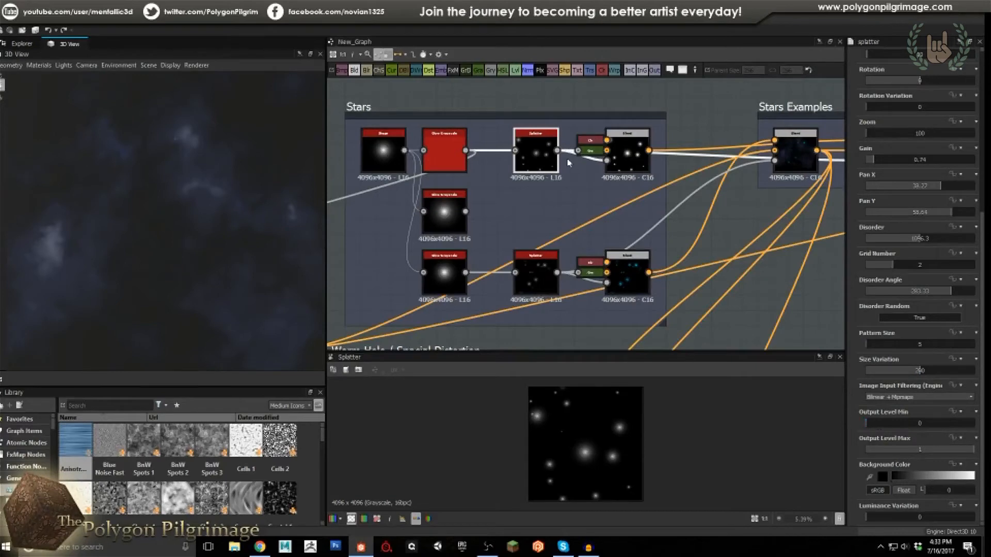
Examine the upper Splatter output close up and as a whole, relating the star sizes and placement to its Disorder and Size Variation parameters.
{"action": "scroll", "coordinate": [602, 439], "scroll_direction": "up", "scroll_amount": 3}
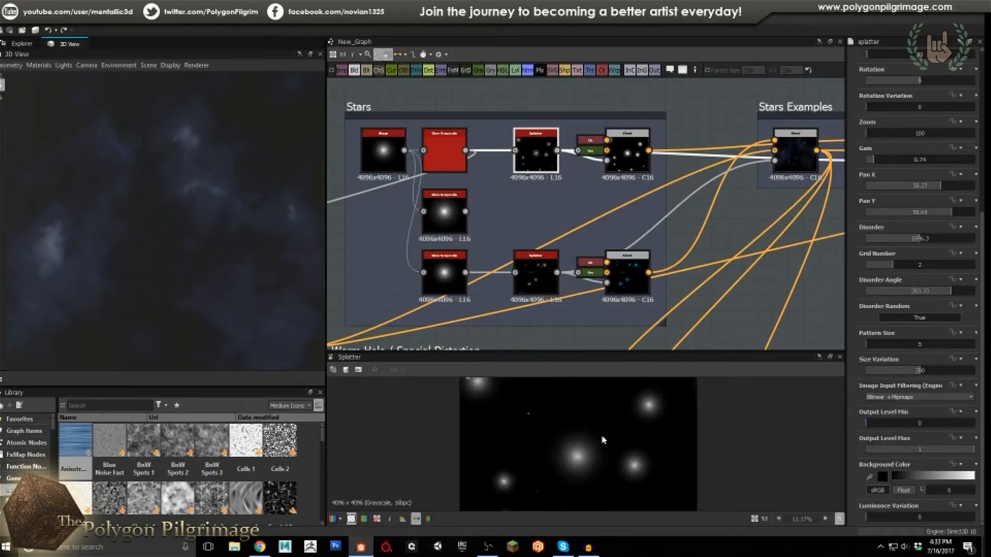
{"action": "scroll", "coordinate": [587, 444], "scroll_direction": "down", "scroll_amount": 1}
{"action": "scroll", "coordinate": [587, 441], "scroll_direction": "down", "scroll_amount": 1}
{"action": "scroll", "coordinate": [859, 258], "scroll_direction": "up", "scroll_amount": 4}
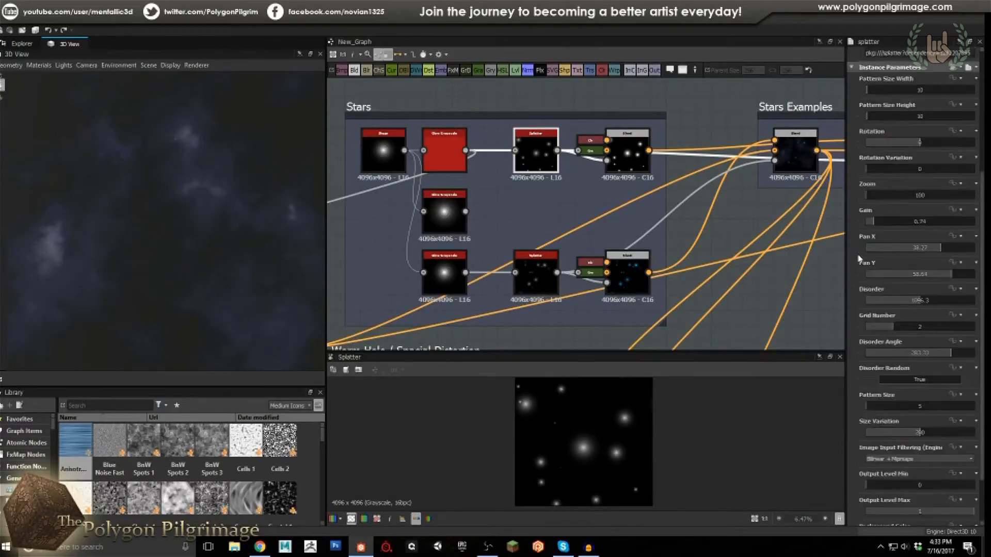
{"action": "scroll", "coordinate": [549, 419], "scroll_direction": "down", "scroll_amount": 1}
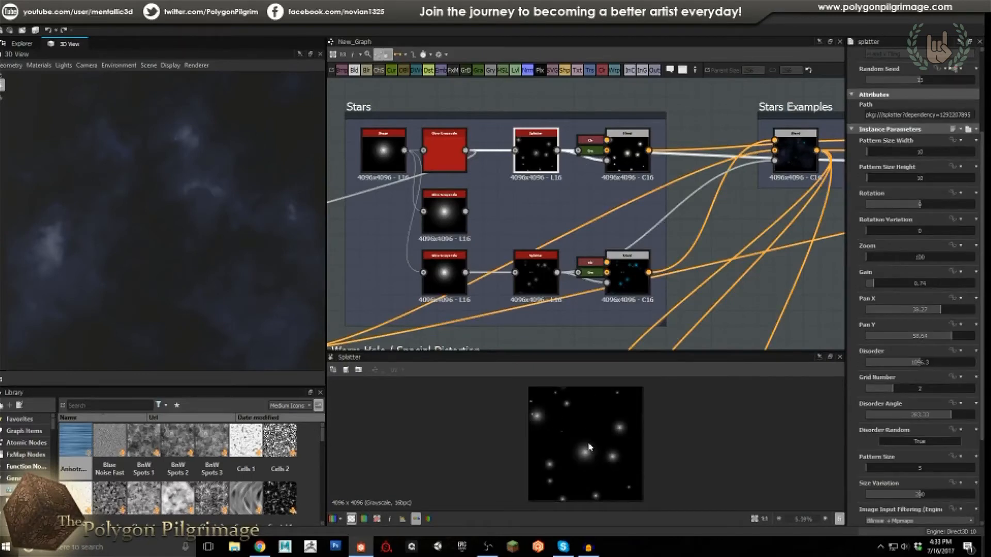
{"action": "scroll", "coordinate": [872, 320], "scroll_direction": "down", "scroll_amount": 3}
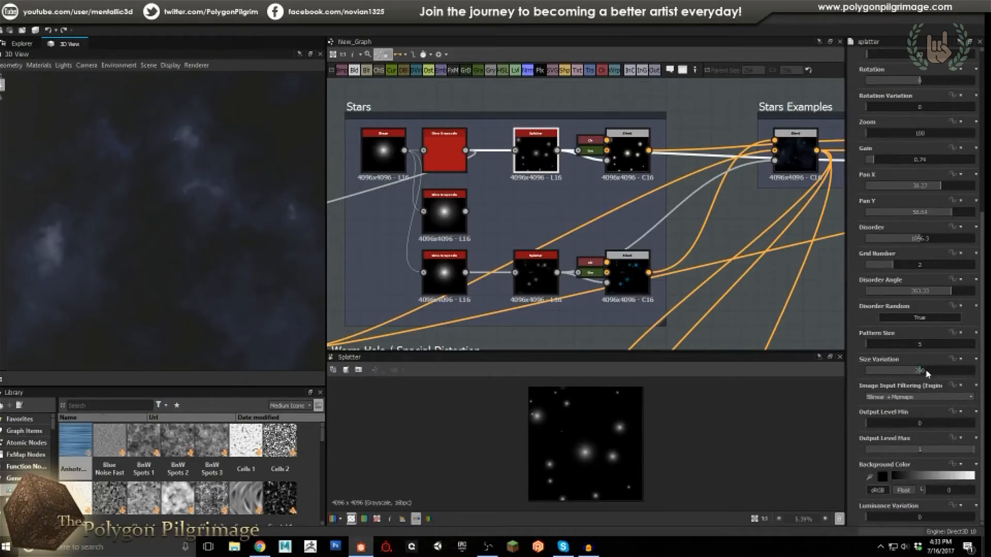
{"action": "scroll", "coordinate": [576, 446], "scroll_direction": "up", "scroll_amount": 2}
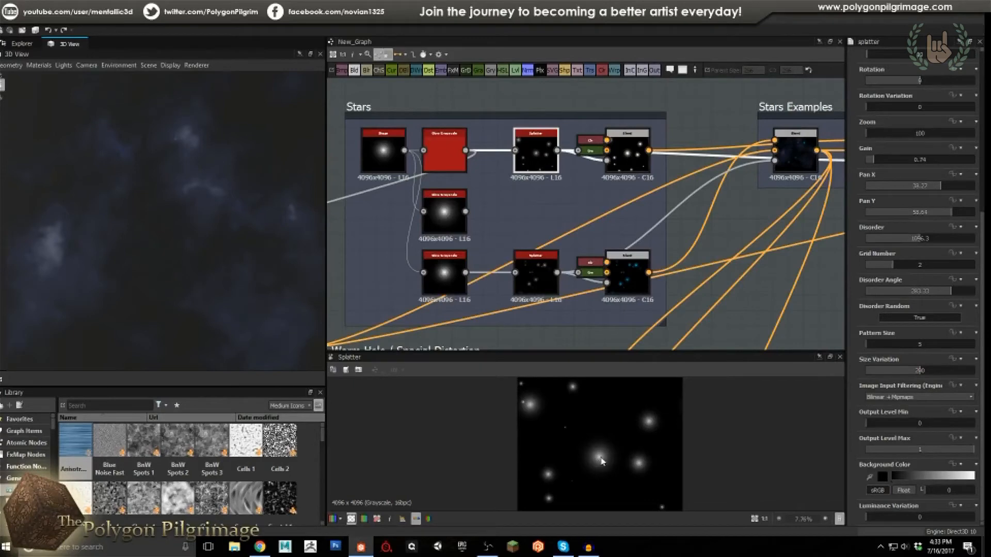
{"action": "scroll", "coordinate": [567, 428], "scroll_direction": "up", "scroll_amount": 10}
{"action": "scroll", "coordinate": [562, 421], "scroll_direction": "down", "scroll_amount": 12}
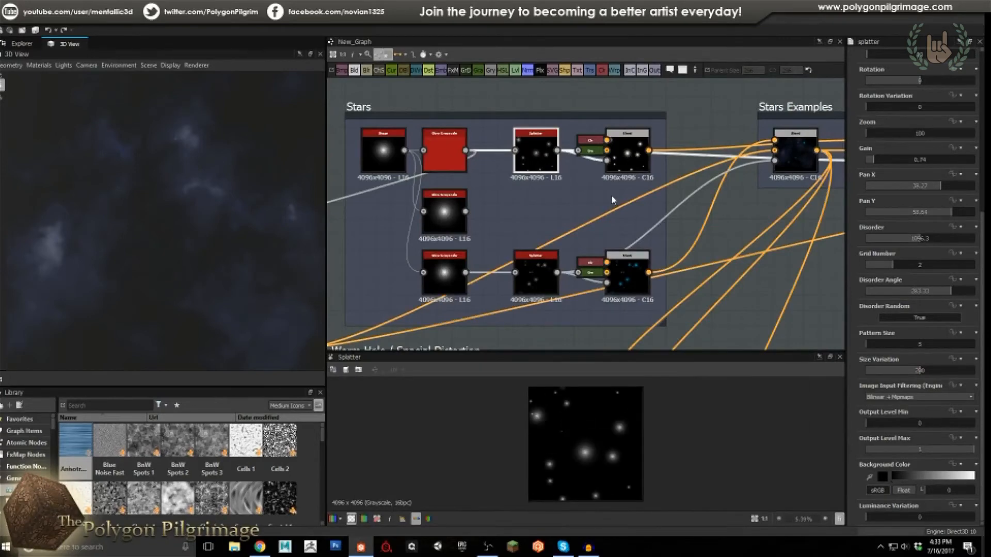
Inspect the upper Stars Blend node with its Add Sub mode and glowing star output, including its Uniform Color input.
{"action": "left_click", "coordinate": [627, 155]}
{"action": "scroll", "coordinate": [616, 432], "scroll_direction": "up", "scroll_amount": 4}
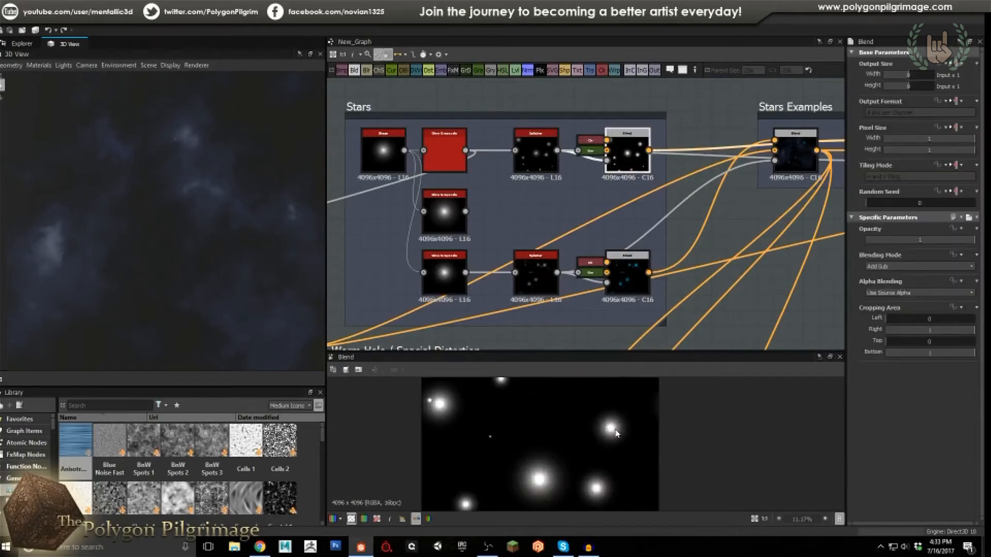
{"action": "middle_click_drag", "start_coordinate": [604, 90], "coordinate": [606, 168]}
{"action": "scroll", "coordinate": [606, 169], "scroll_direction": "down", "scroll_amount": 1}
{"action": "scroll", "coordinate": [606, 170], "scroll_direction": "up", "scroll_amount": 2}
{"action": "scroll", "coordinate": [593, 230], "scroll_direction": "up", "scroll_amount": 2}
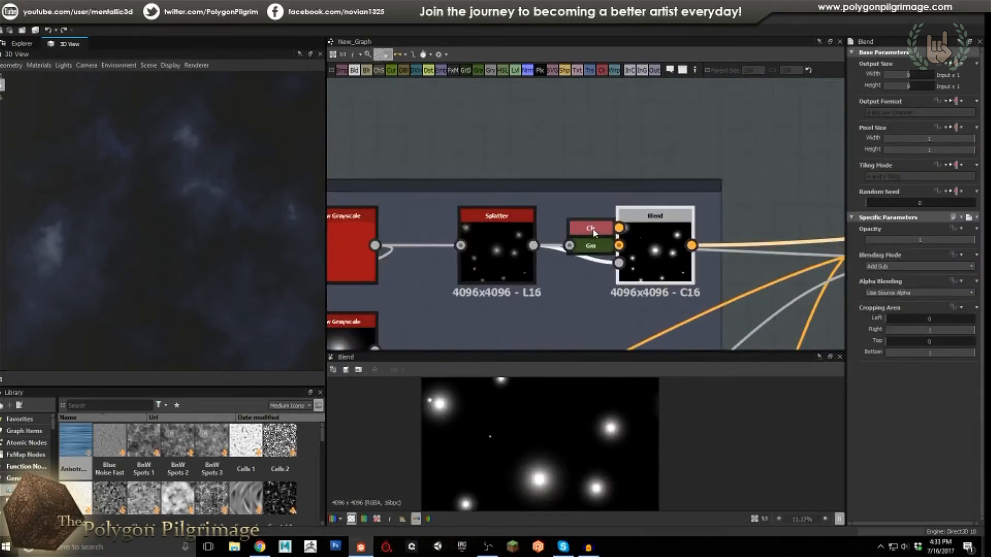
{"action": "left_click", "coordinate": [592, 228]}
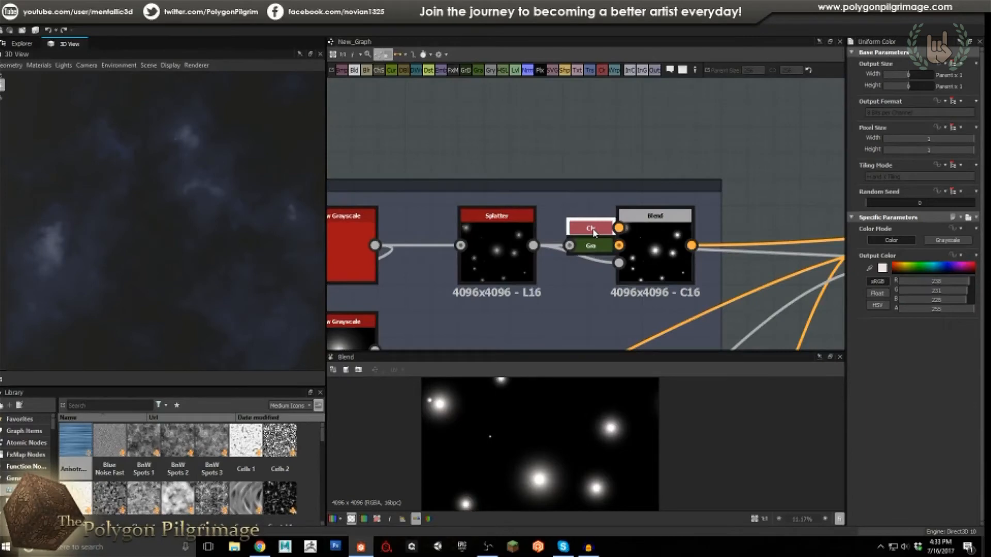
Compare the upper Stars Blend node with the Splatter node that feeds it.
{"action": "left_click", "coordinate": [646, 252]}
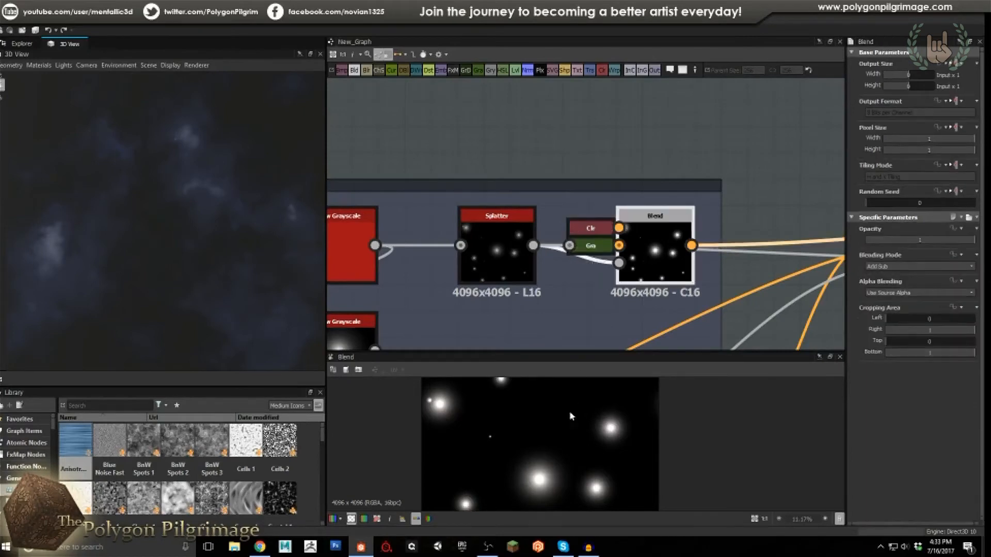
{"action": "left_click", "coordinate": [508, 253]}
{"action": "left_click", "coordinate": [643, 264]}
{"action": "scroll", "coordinate": [640, 248], "scroll_direction": "down", "scroll_amount": 5}
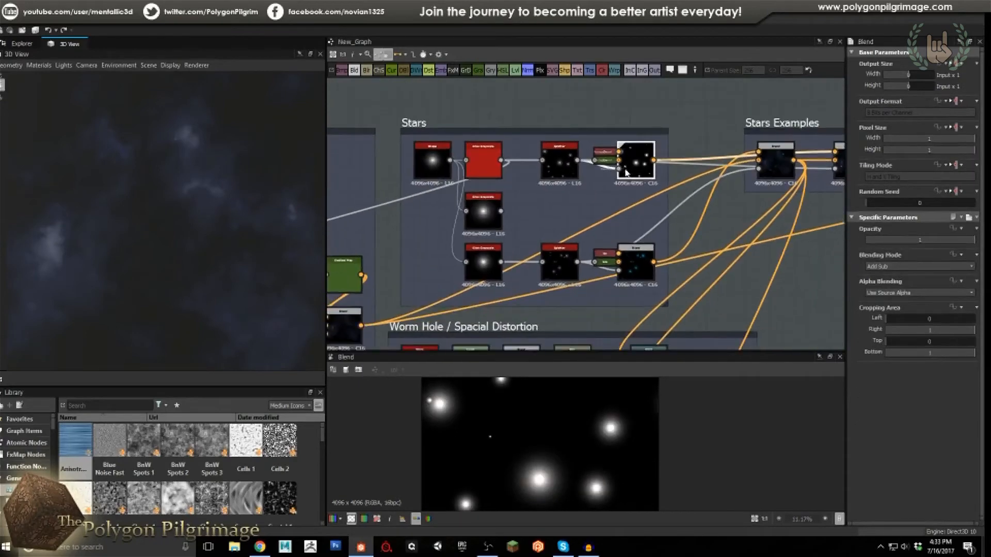
Examine the first Stars Examples Blend output close up and as a whole, then the lower Stars Blend that supplies its blue stars.
{"action": "left_click", "coordinate": [781, 164]}
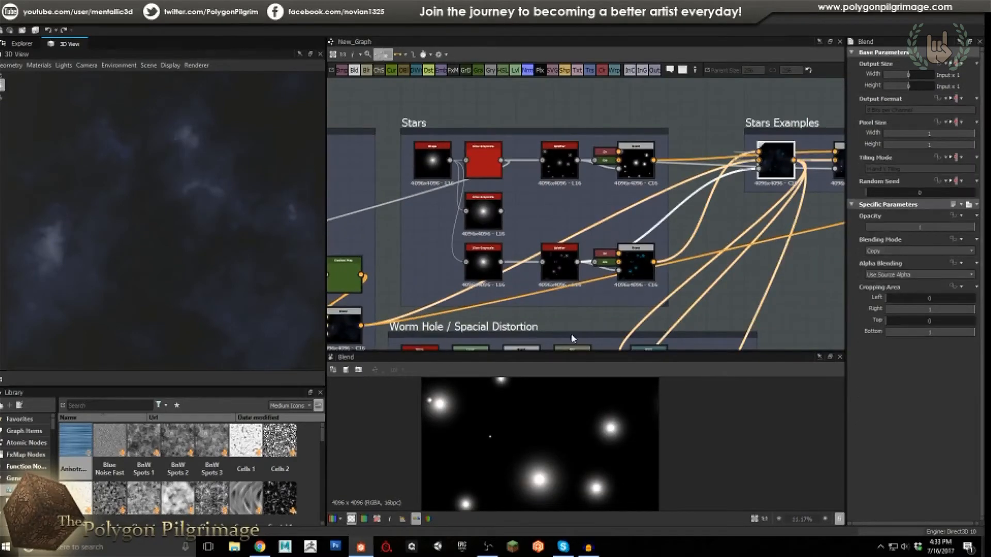
{"action": "scroll", "coordinate": [568, 431], "scroll_direction": "up", "scroll_amount": 4}
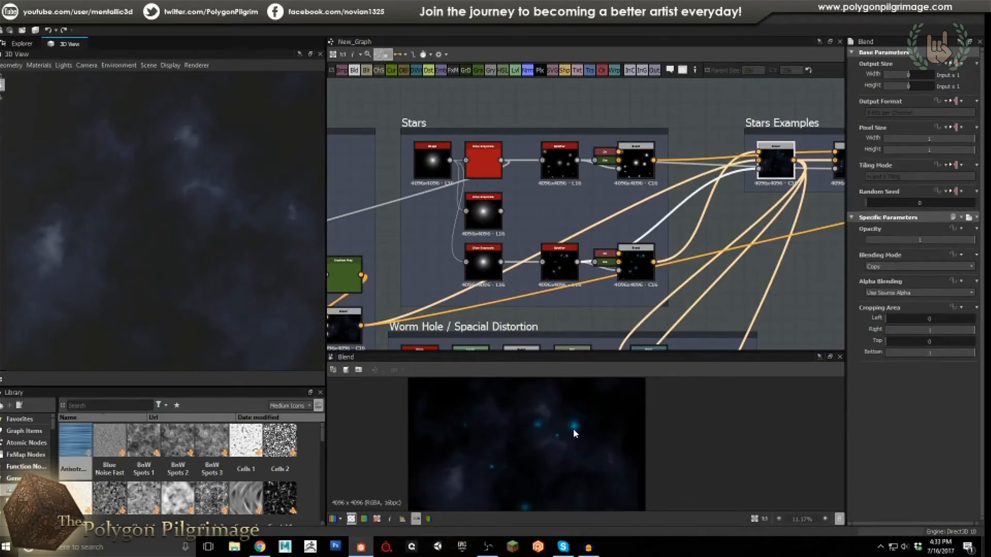
{"action": "scroll", "coordinate": [579, 425], "scroll_direction": "down", "scroll_amount": 2}
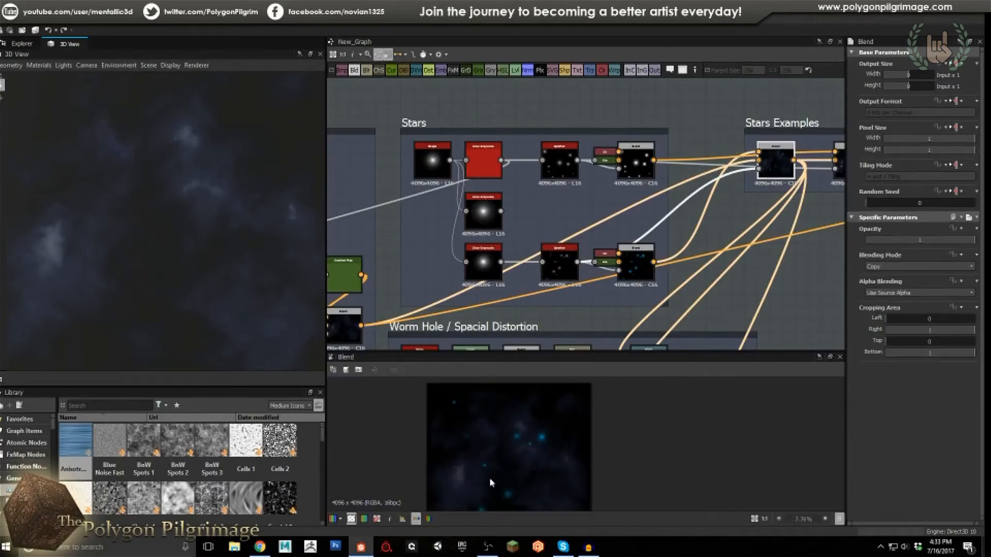
{"action": "scroll", "coordinate": [531, 464], "scroll_direction": "up", "scroll_amount": 2}
{"action": "scroll", "coordinate": [529, 472], "scroll_direction": "down", "scroll_amount": 2}
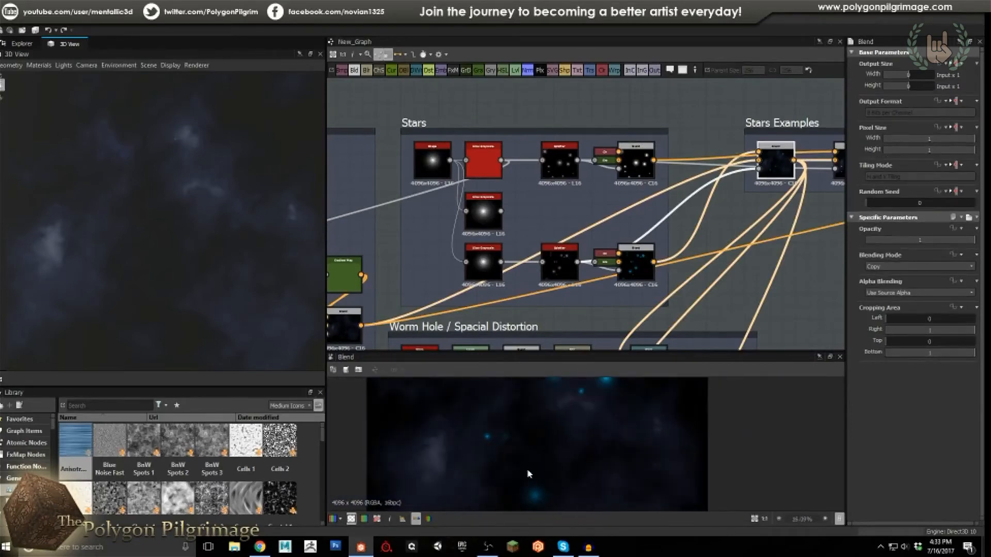
{"action": "left_click", "coordinate": [644, 262]}
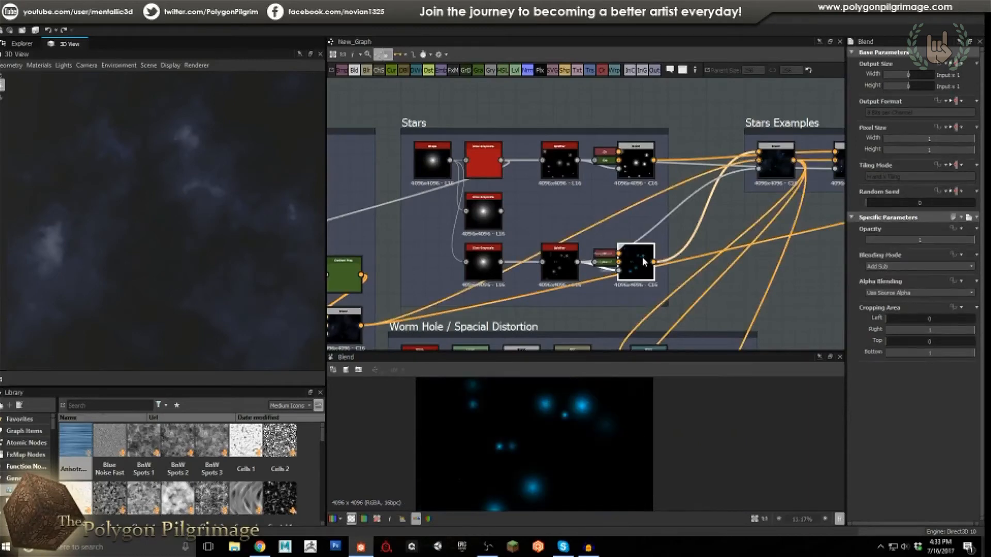
Inspect the second Stars Examples Blend, examining how the white and blue stars combine over the nebula.
{"action": "middle_click_drag", "start_coordinate": [721, 224], "coordinate": [622, 239]}
{"action": "double_click", "coordinate": [753, 175]}
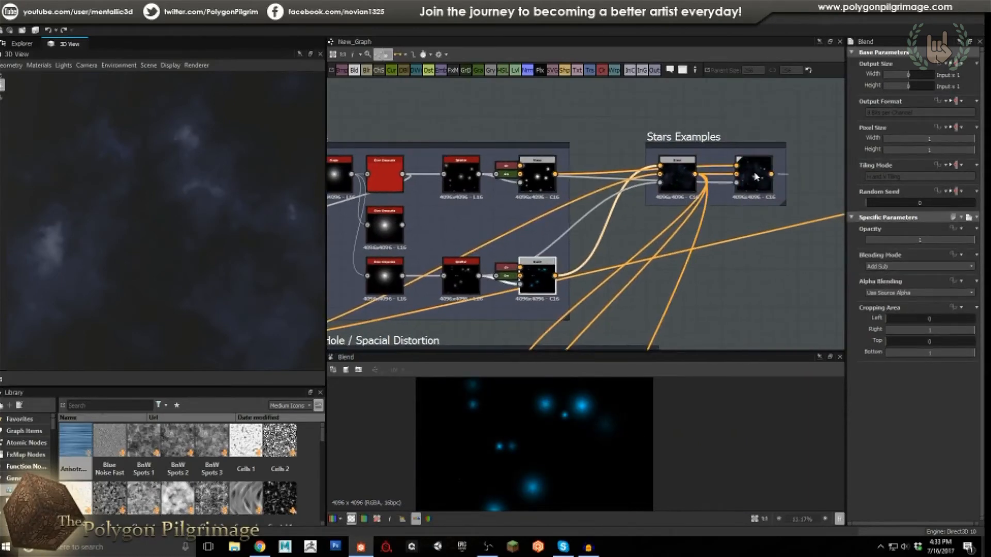
{"action": "scroll", "coordinate": [568, 457], "scroll_direction": "down", "scroll_amount": 2}
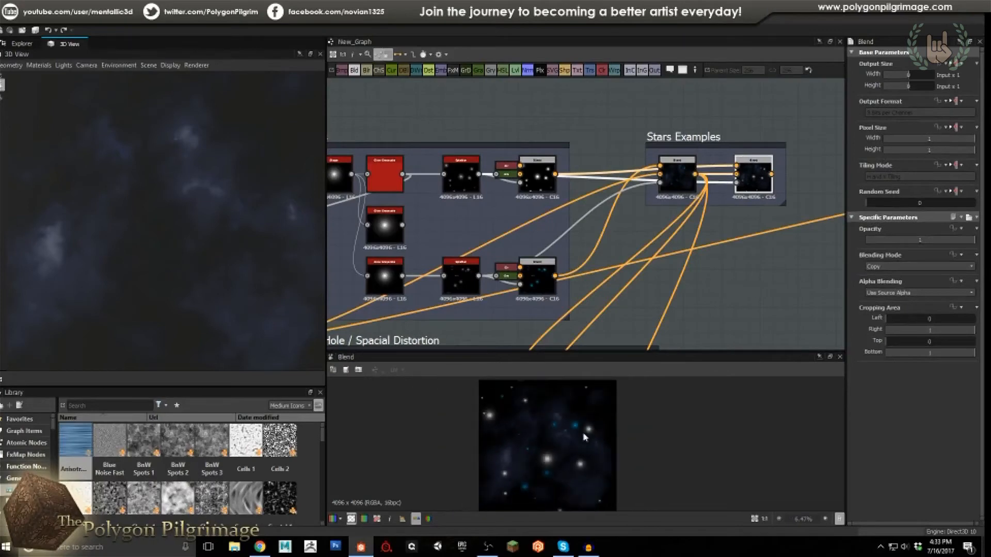
{"action": "scroll", "coordinate": [578, 447], "scroll_direction": "up", "scroll_amount": 3}
{"action": "scroll", "coordinate": [593, 433], "scroll_direction": "up", "scroll_amount": 2}
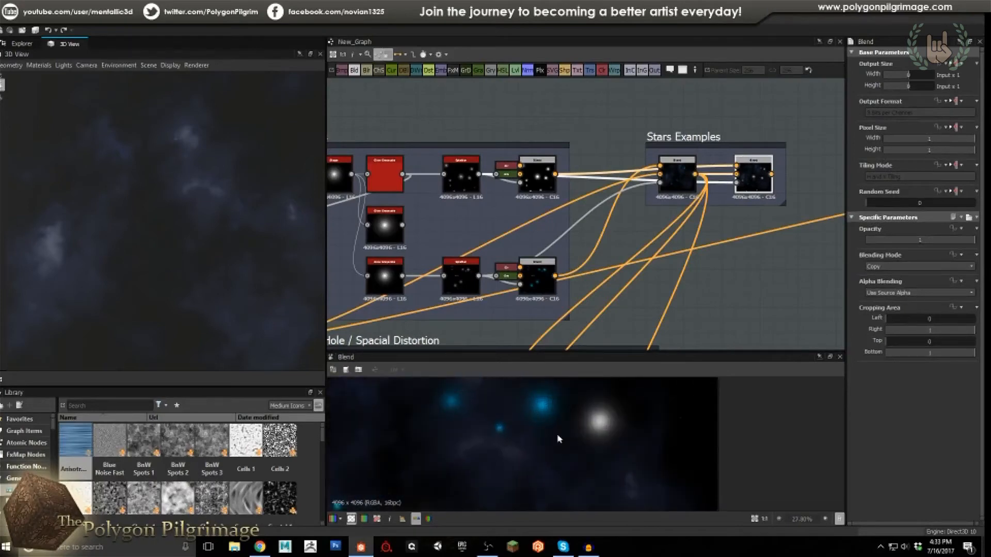
{"action": "scroll", "coordinate": [558, 438], "scroll_direction": "down", "scroll_amount": 3}
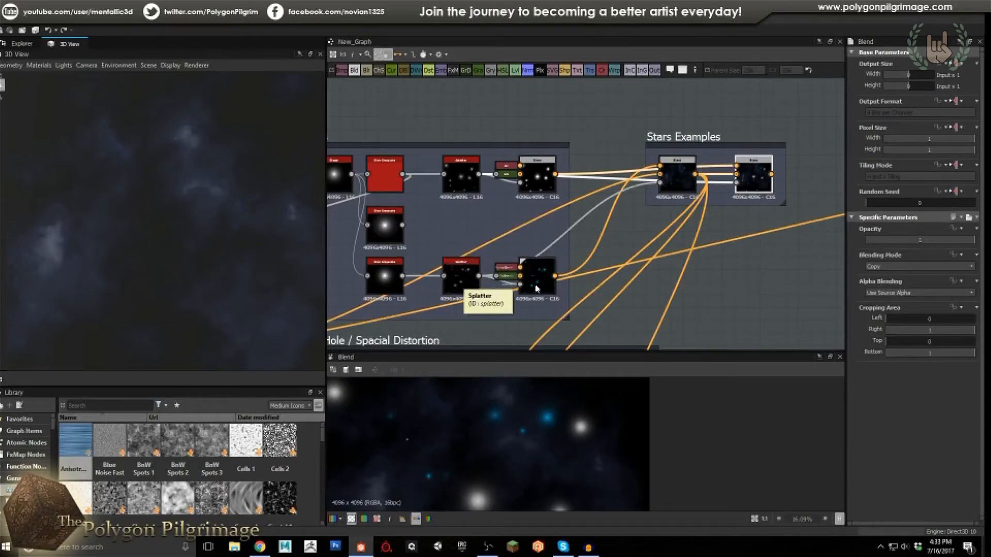
Check the Uniform Color inputs of both Stars Blend nodes against the star colors and glow in the second Stars Examples Blend output.
{"action": "left_click", "coordinate": [511, 272]}
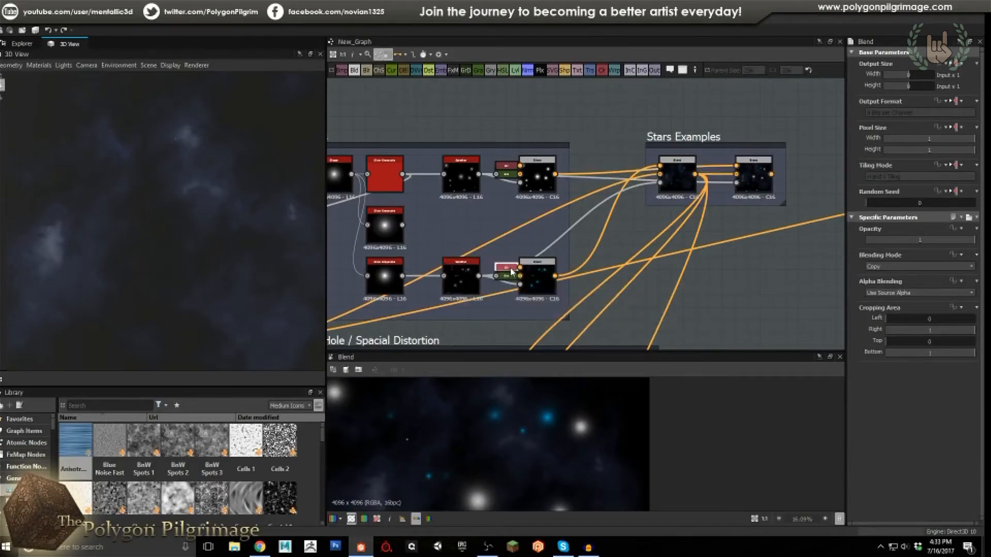
{"action": "left_click", "coordinate": [506, 168]}
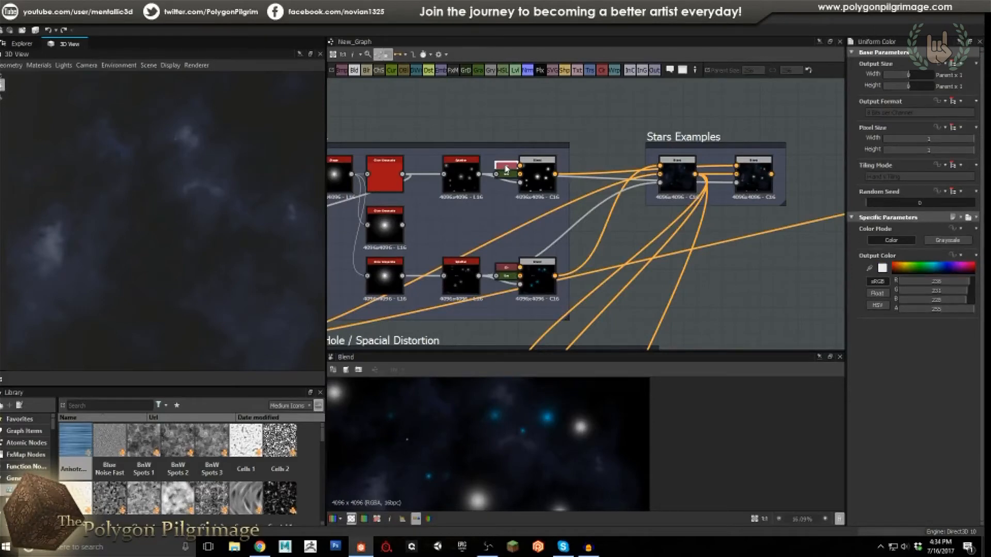
{"action": "left_click", "coordinate": [754, 173]}
{"action": "scroll", "coordinate": [500, 429], "scroll_direction": "down", "scroll_amount": 1}
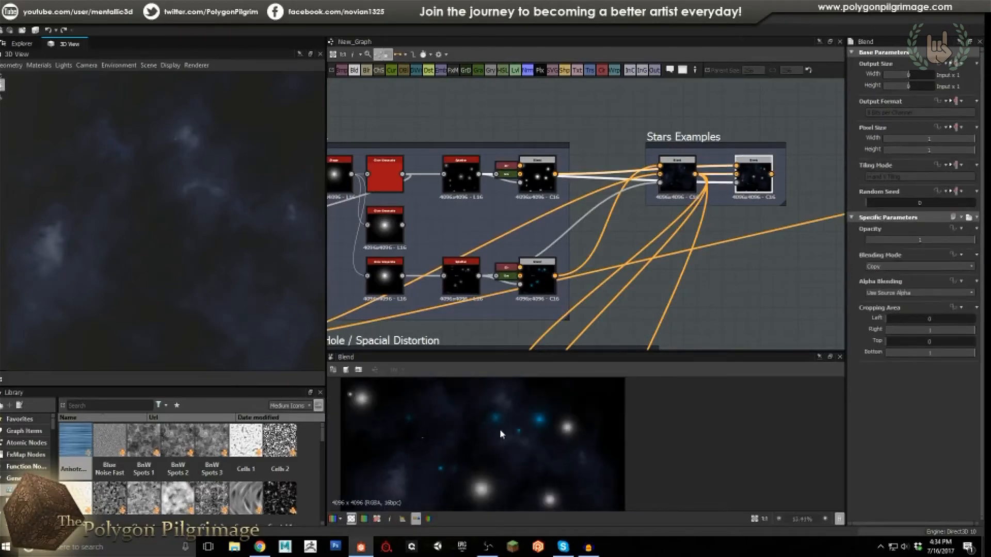
{"action": "scroll", "coordinate": [499, 430], "scroll_direction": "down", "scroll_amount": 1}
{"action": "scroll", "coordinate": [500, 432], "scroll_direction": "up", "scroll_amount": 1}
{"action": "scroll", "coordinate": [571, 430], "scroll_direction": "up", "scroll_amount": 3}
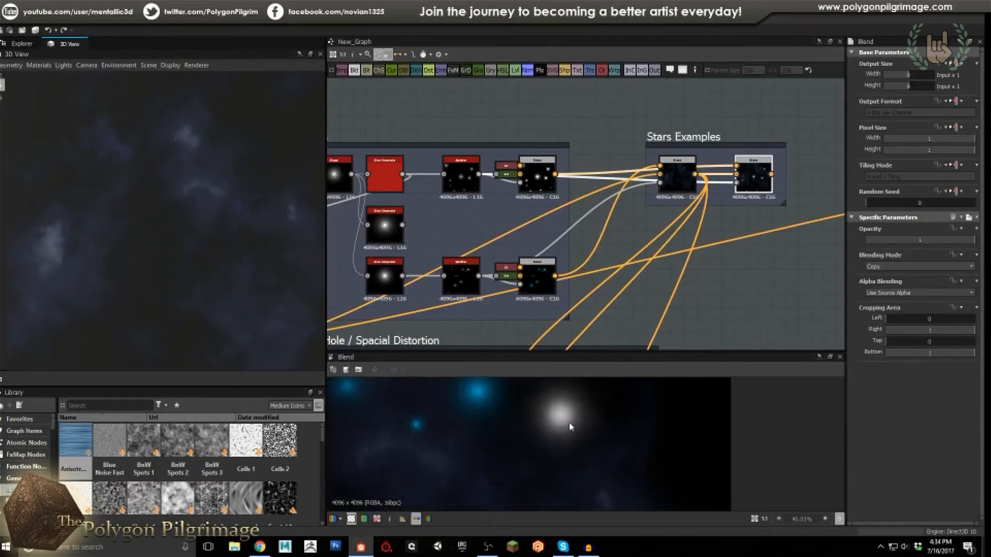
{"action": "scroll", "coordinate": [568, 427], "scroll_direction": "down", "scroll_amount": 6}
{"action": "scroll", "coordinate": [497, 435], "scroll_direction": "up", "scroll_amount": 4}
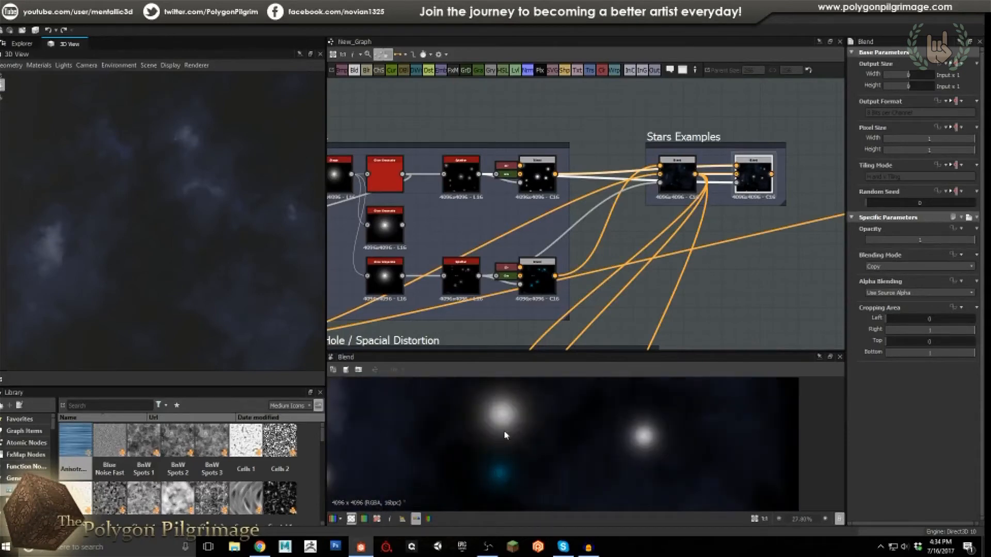
{"action": "scroll", "coordinate": [511, 425], "scroll_direction": "up", "scroll_amount": 2}
{"action": "scroll", "coordinate": [497, 423], "scroll_direction": "down", "scroll_amount": 3}
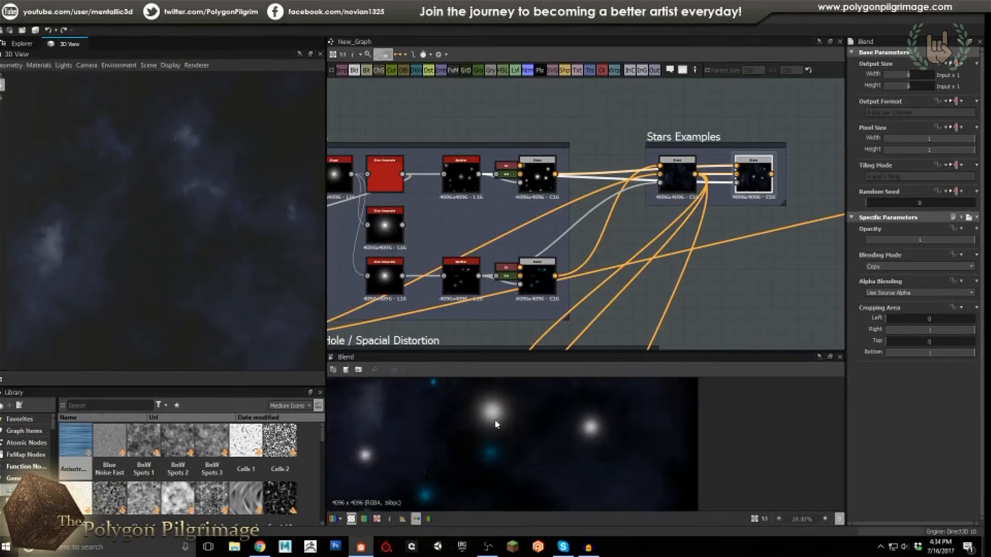
{"action": "scroll", "coordinate": [496, 423], "scroll_direction": "down", "scroll_amount": 5}
Survey the Worm Hole / Spacial Distortion group's node layout, from its shape inputs to the final Blend, alongside the star field preview.
{"action": "scroll", "coordinate": [559, 216], "scroll_direction": "down", "scroll_amount": 6}
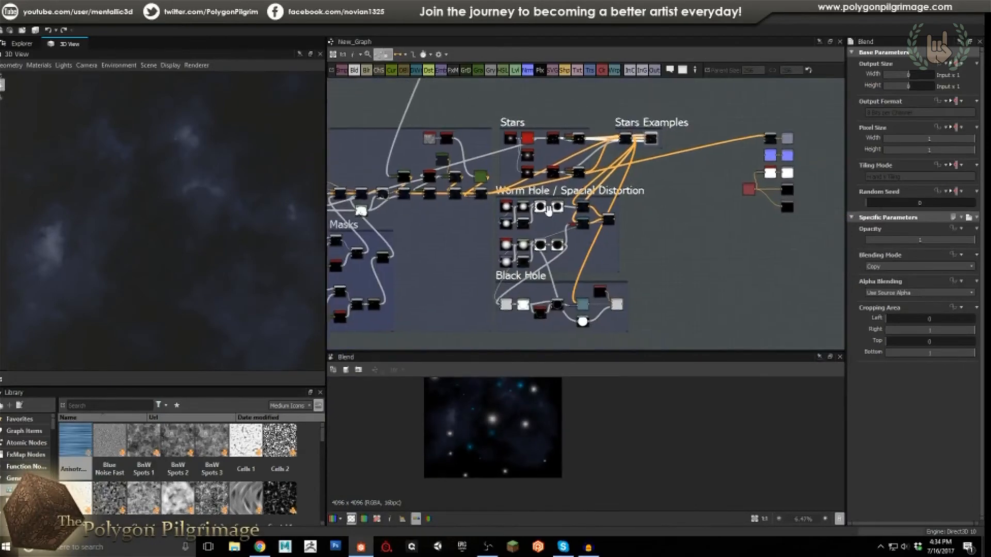
{"action": "scroll", "coordinate": [555, 221], "scroll_direction": "up", "scroll_amount": 2}
{"action": "scroll", "coordinate": [539, 212], "scroll_direction": "up", "scroll_amount": 1}
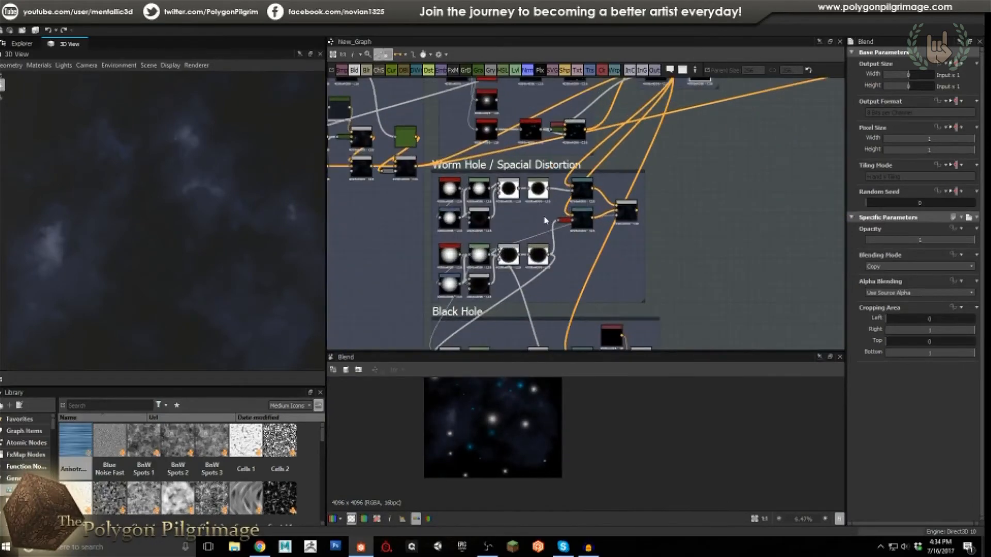
{"action": "middle_click_drag", "start_coordinate": [548, 242], "coordinate": [543, 192]}
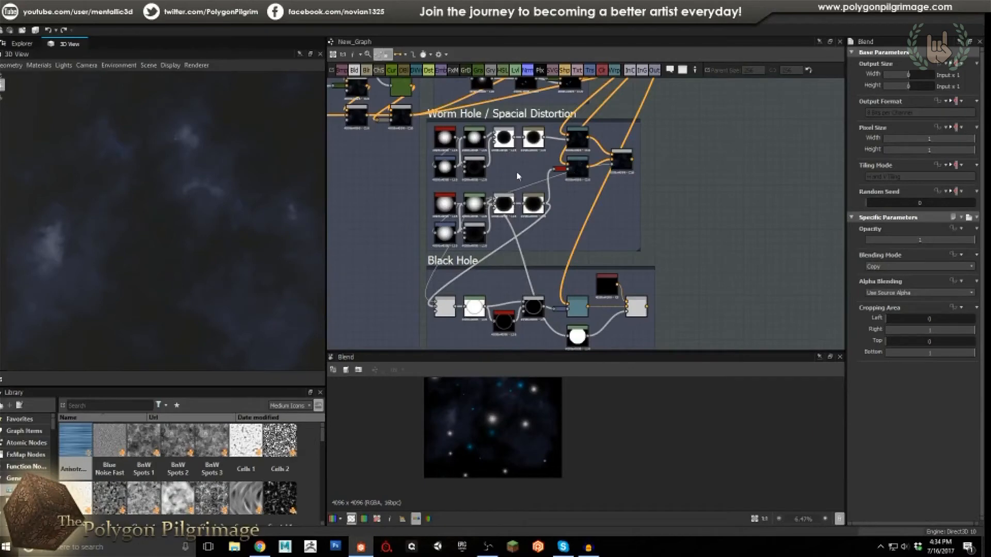
{"action": "middle_click_drag", "start_coordinate": [521, 166], "coordinate": [529, 201]}
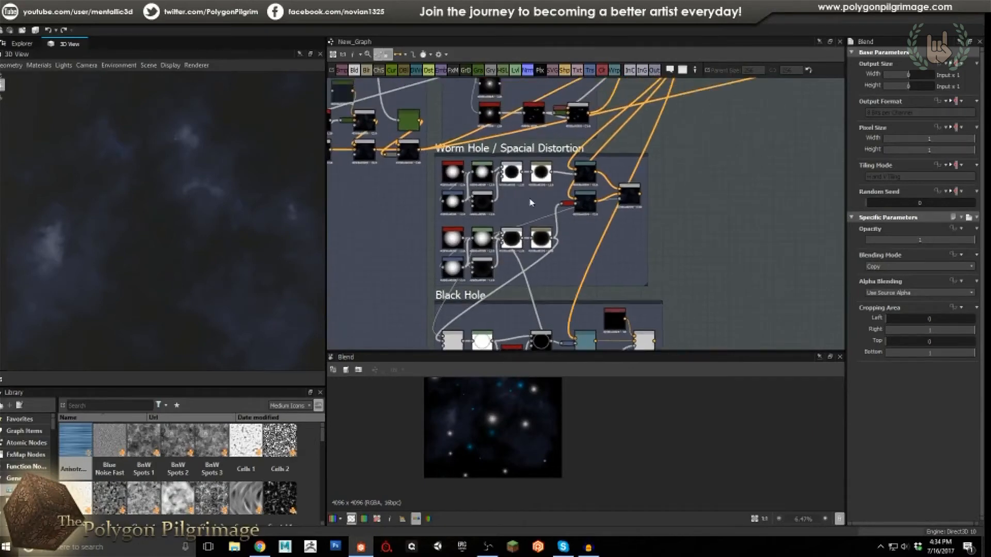
{"action": "scroll", "coordinate": [542, 208], "scroll_direction": "up", "scroll_amount": 1}
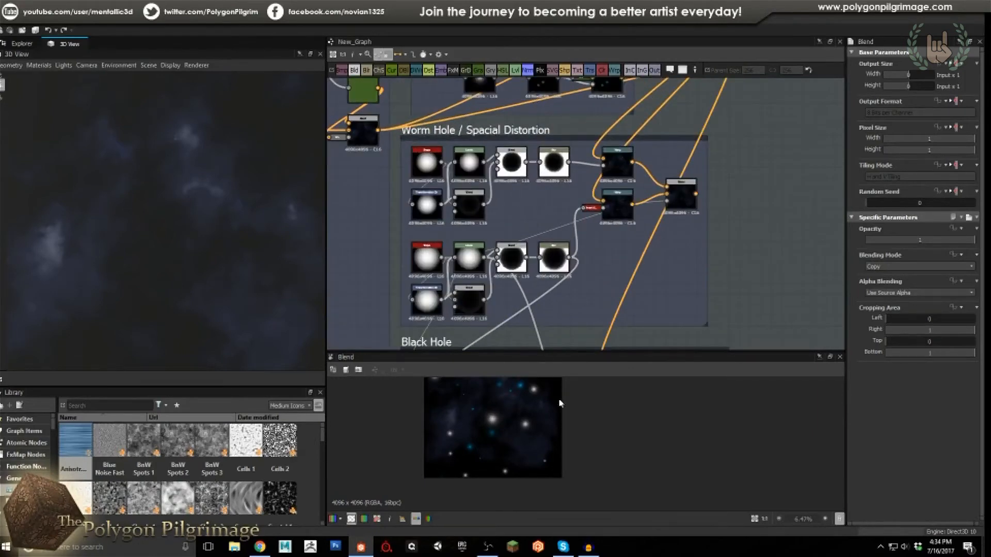
{"action": "scroll", "coordinate": [545, 417], "scroll_direction": "down", "scroll_amount": 3}
{"action": "scroll", "coordinate": [592, 446], "scroll_direction": "up", "scroll_amount": 2}
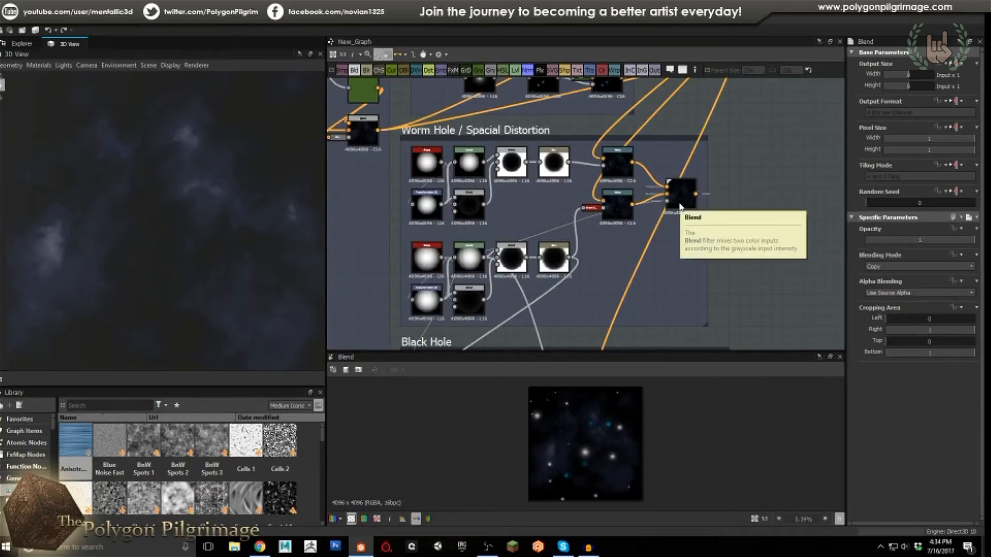
Inspect the outputs and settings of the upper Shape and Levels nodes in the Worm Hole / Spacial Distortion frame.
{"action": "middle_click_drag", "start_coordinate": [553, 204], "coordinate": [497, 227]}
{"action": "scroll", "coordinate": [460, 229], "scroll_direction": "up", "scroll_amount": 1}
{"action": "left_click", "coordinate": [356, 171]}
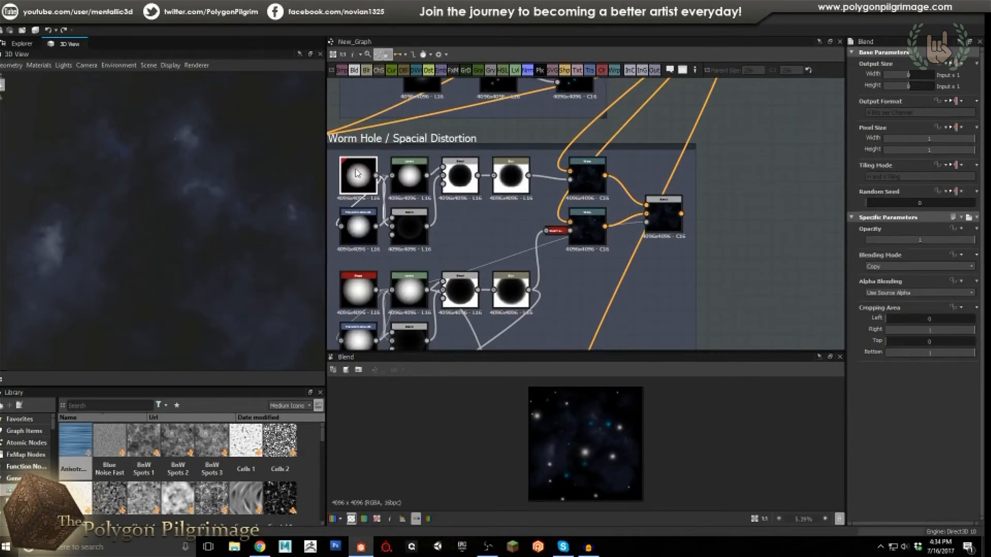
{"action": "double_click", "coordinate": [356, 171]}
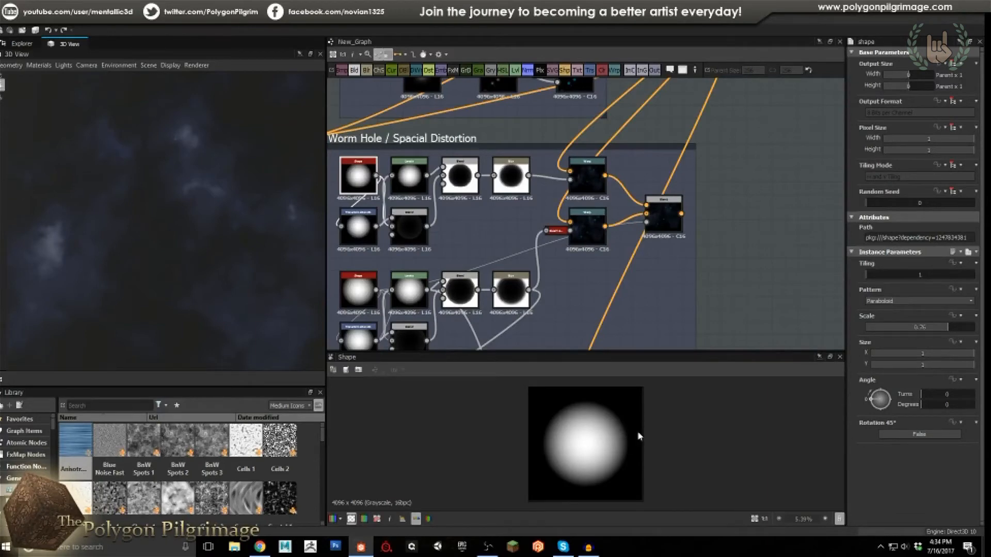
{"action": "left_click", "coordinate": [407, 179]}
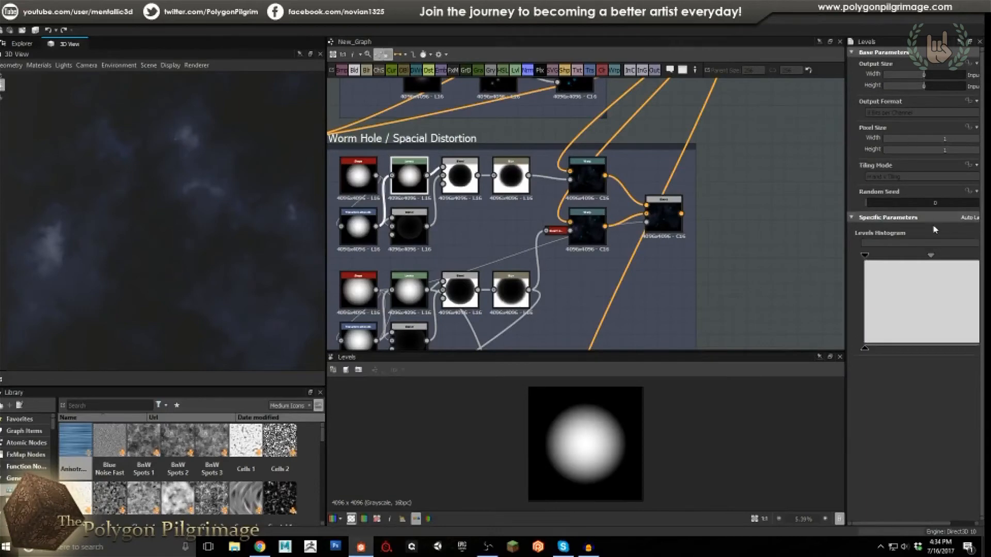
{"action": "scroll", "coordinate": [467, 235], "scroll_direction": "up", "scroll_amount": 4}
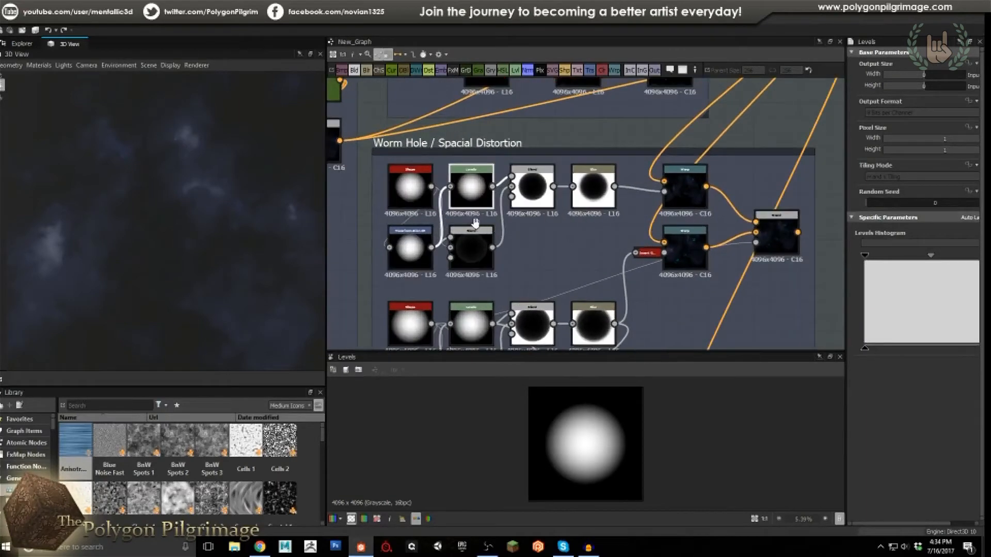
{"action": "left_click_drag", "start_coordinate": [520, 198], "coordinate": [502, 198]}
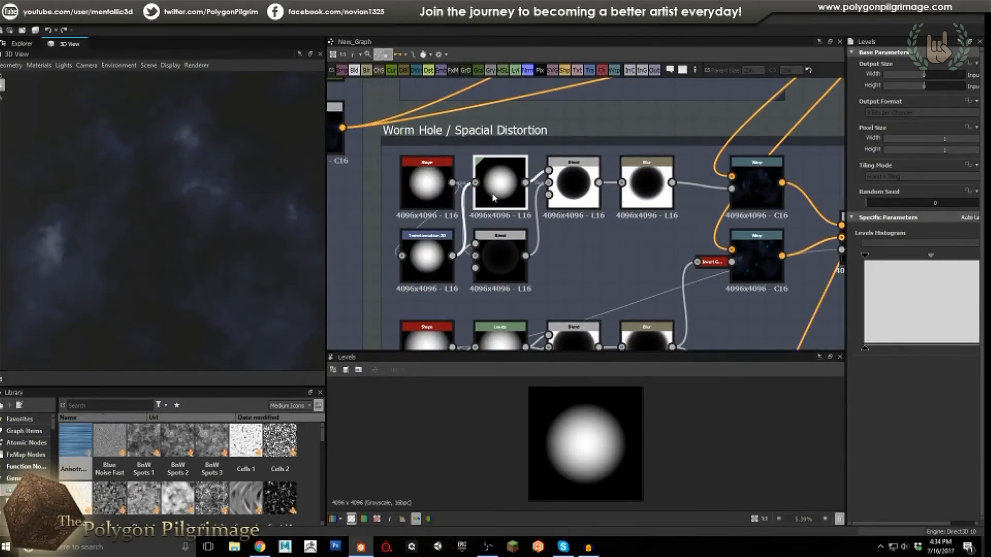
Preview the upper Transformation 2D node and move the Subtract Blend node beside it slightly farther away from it.
{"action": "left_click", "coordinate": [419, 258]}
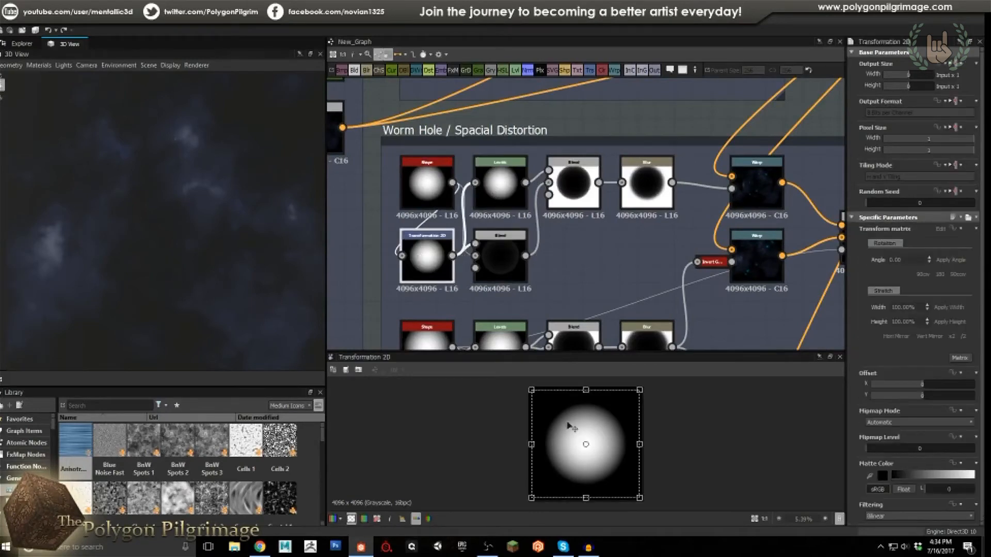
{"action": "mouse_move", "coordinate": [496, 255]}
{"action": "left_mouse_down"}
{"action": "mouse_move", "coordinate": [533, 254]}
{"action": "mouse_move", "coordinate": [514, 254]}
{"action": "left_mouse_up"}
Trace the Shape and Transformation 2D inputs into the Subtract Blend node and examine the faint ring in its output.
{"action": "left_click", "coordinate": [428, 188]}
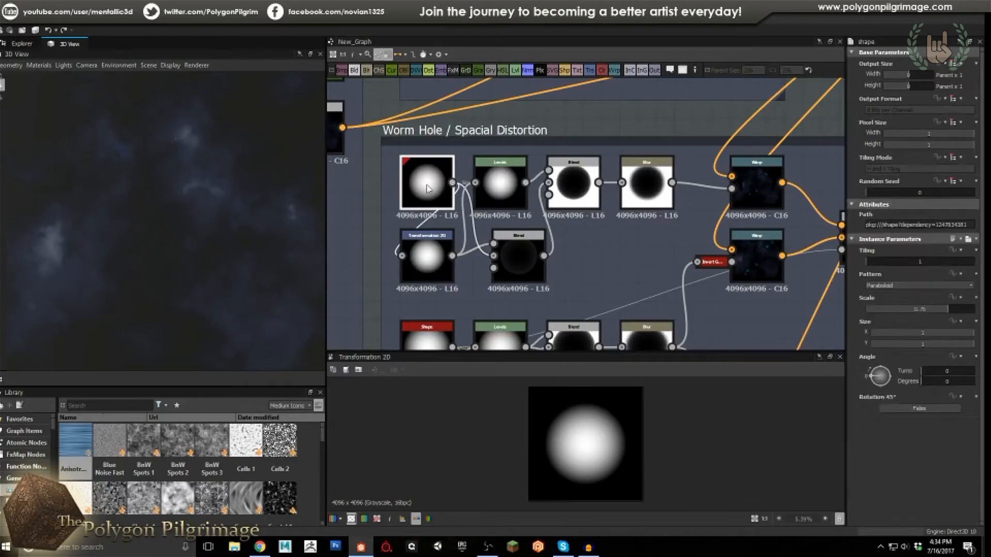
{"action": "left_click", "coordinate": [428, 253]}
{"action": "left_click", "coordinate": [505, 254]}
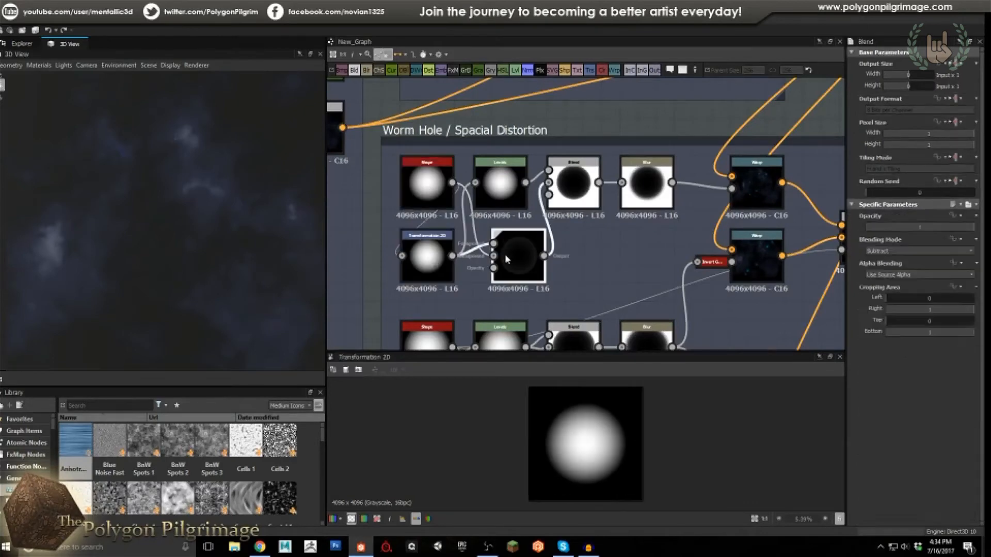
{"action": "scroll", "coordinate": [565, 438], "scroll_direction": "up", "scroll_amount": 5}
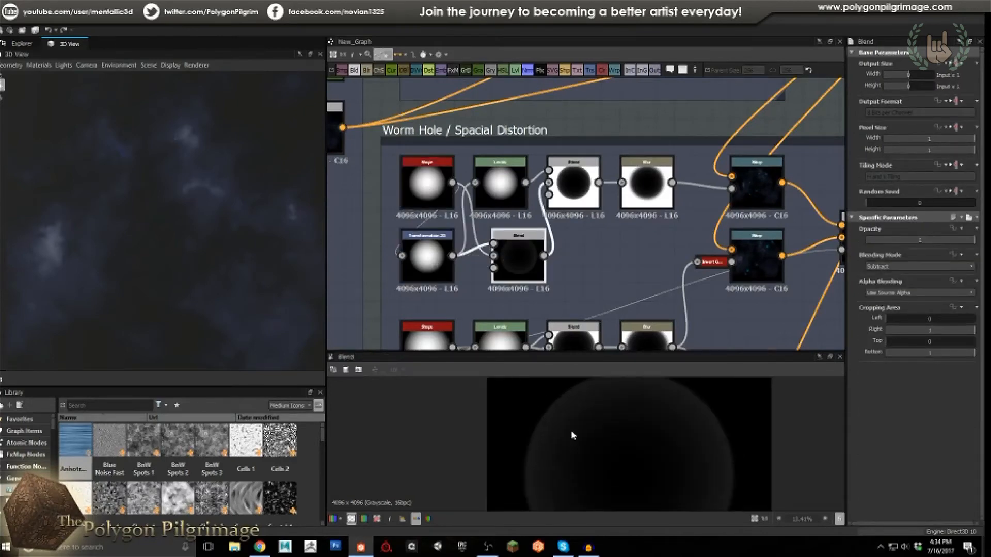
{"action": "scroll", "coordinate": [673, 430], "scroll_direction": "down", "scroll_amount": 1}
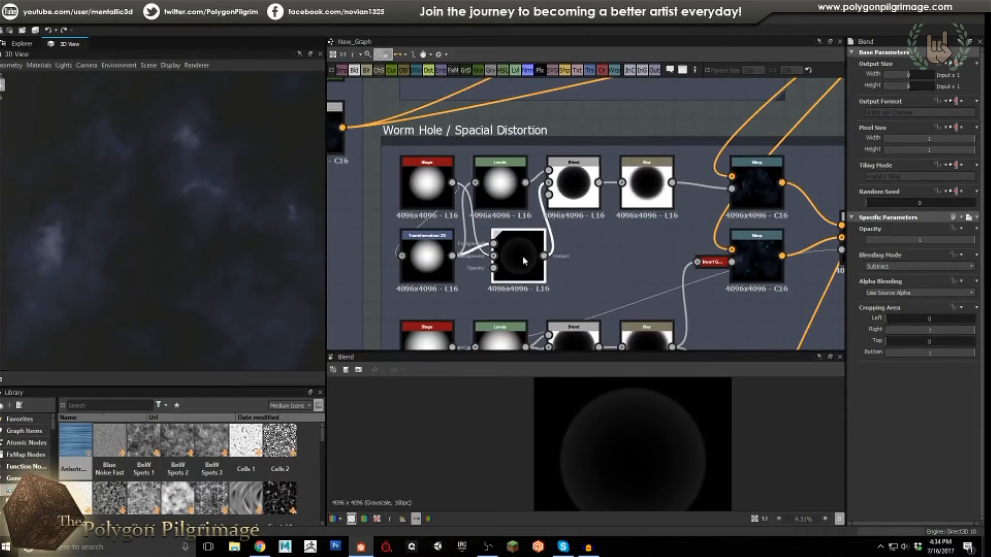
Compare the Levels and Subtract Blend outputs with the Divide Blend node that combines them.
{"action": "double_click", "coordinate": [427, 265]}
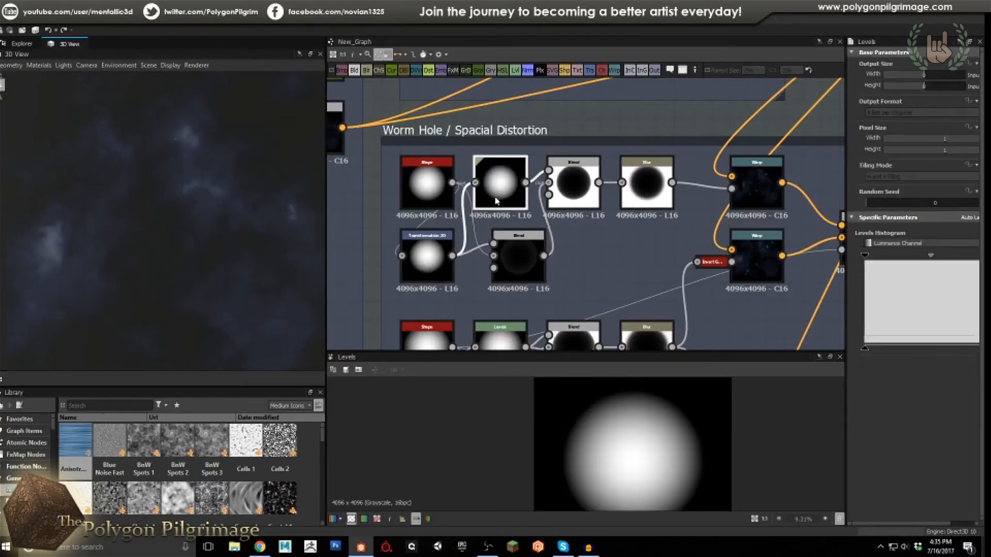
{"action": "double_click", "coordinate": [582, 184]}
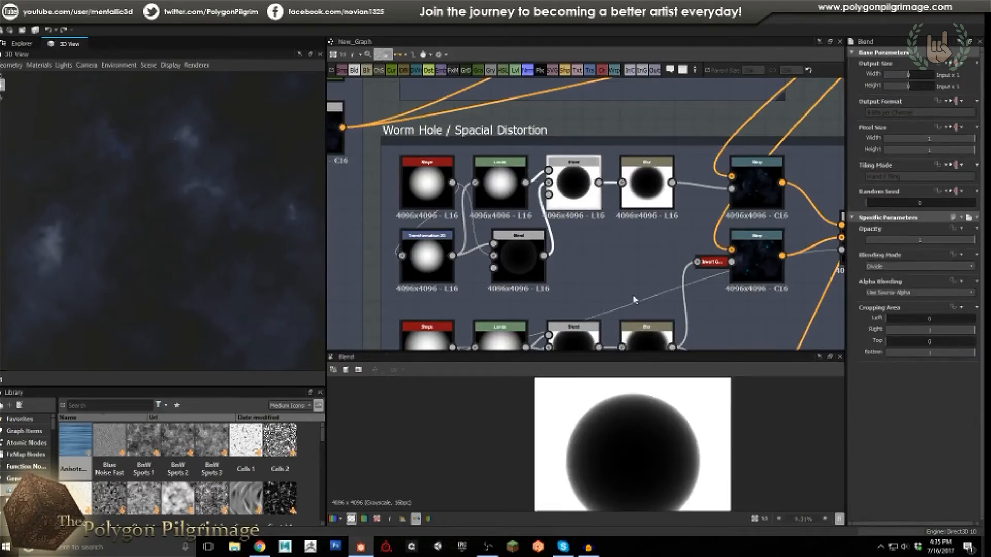
{"action": "double_click", "coordinate": [536, 243]}
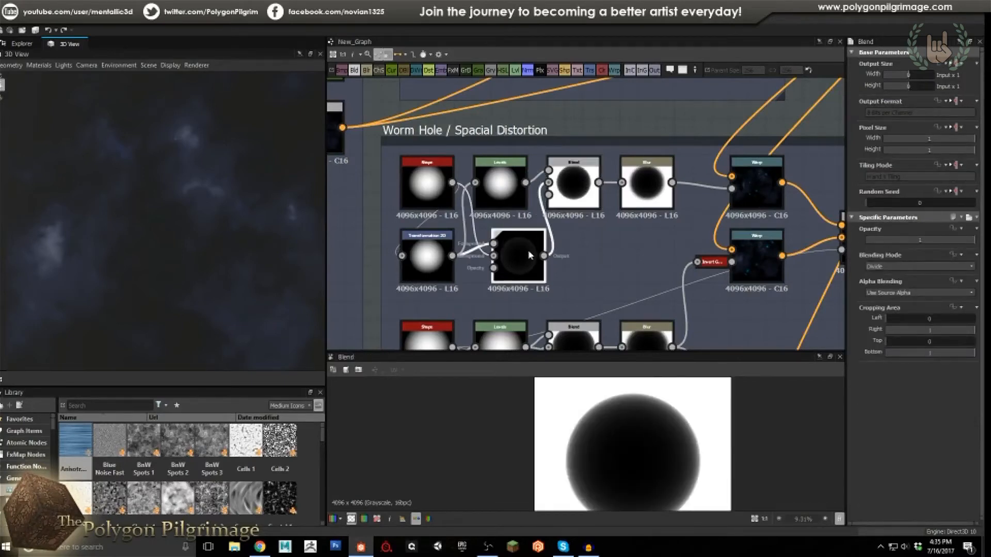
{"action": "double_click", "coordinate": [574, 182]}
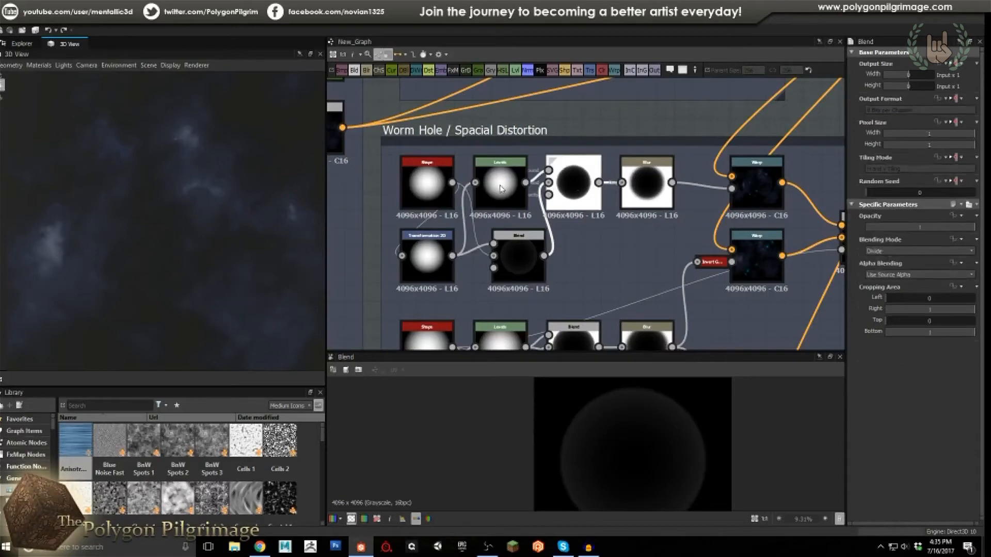
{"action": "double_click", "coordinate": [501, 186]}
{"action": "double_click", "coordinate": [583, 191]}
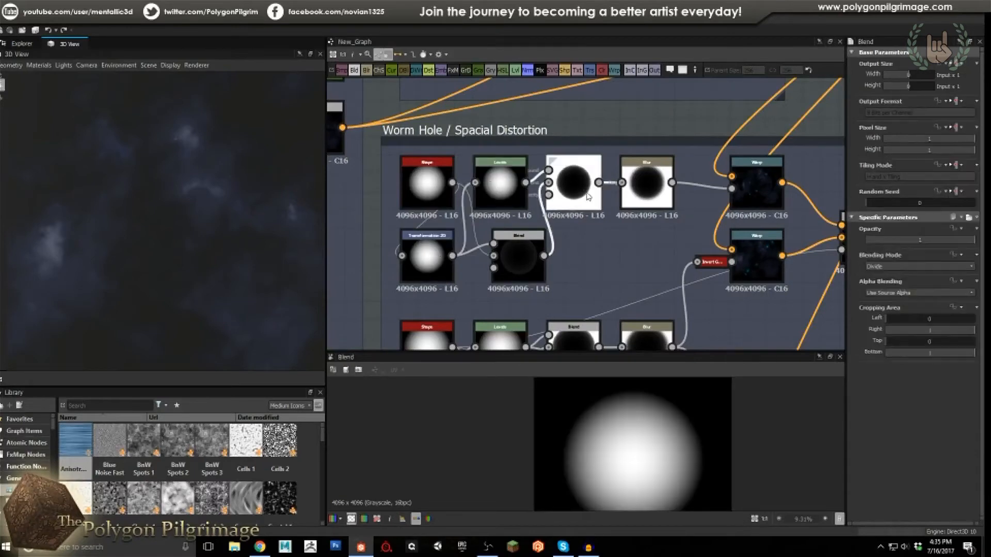
Examine the edge falloff of the dark sphere in the Divide Blend node's output up close.
{"action": "scroll", "coordinate": [671, 434], "scroll_direction": "up", "scroll_amount": 2}
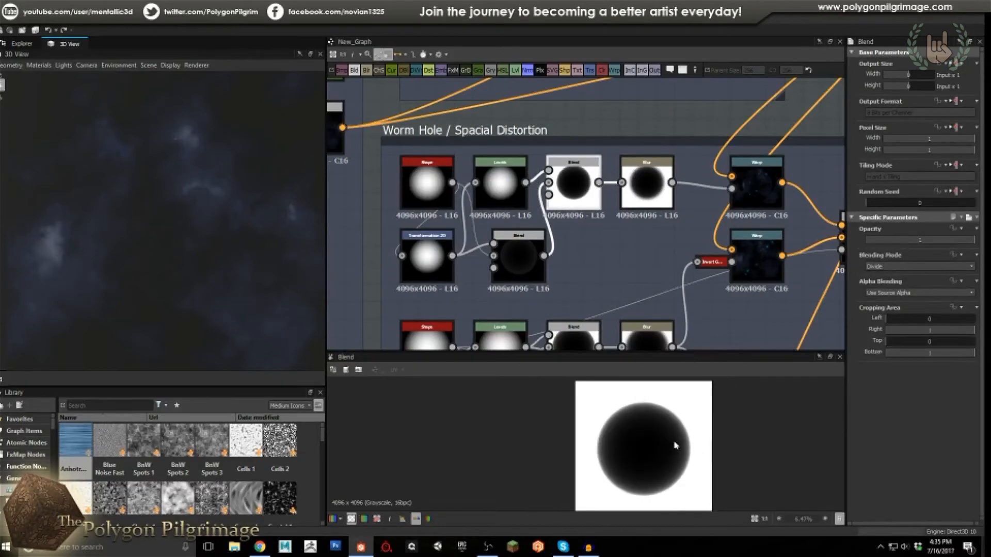
{"action": "scroll", "coordinate": [568, 410], "scroll_direction": "up", "scroll_amount": 10}
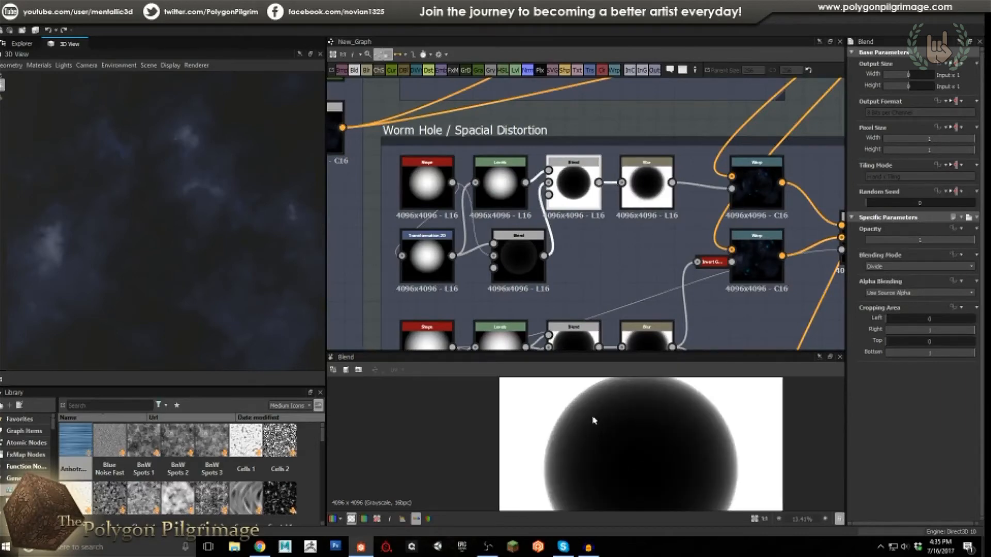
{"action": "scroll", "coordinate": [568, 406], "scroll_direction": "down", "scroll_amount": 2}
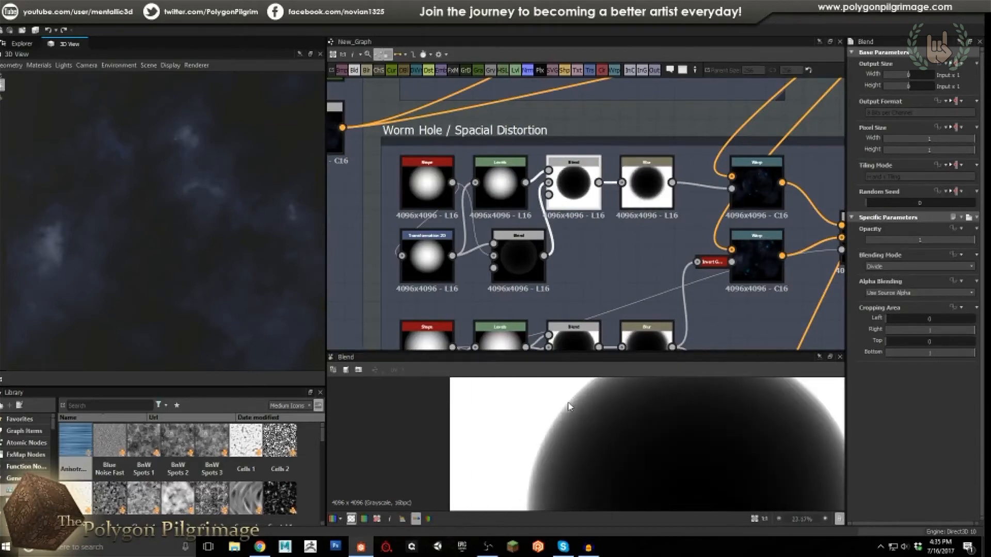
{"action": "scroll", "coordinate": [590, 420], "scroll_direction": "down", "scroll_amount": 5}
{"action": "scroll", "coordinate": [680, 455], "scroll_direction": "down", "scroll_amount": 4}
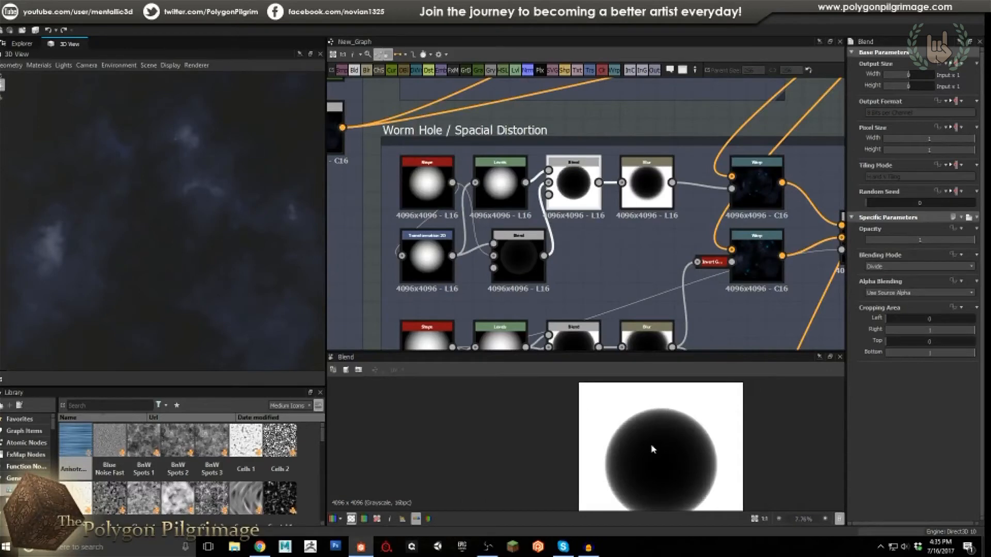
{"action": "scroll", "coordinate": [651, 455], "scroll_direction": "up", "scroll_amount": 6}
{"action": "scroll", "coordinate": [581, 435], "scroll_direction": "up", "scroll_amount": 6}
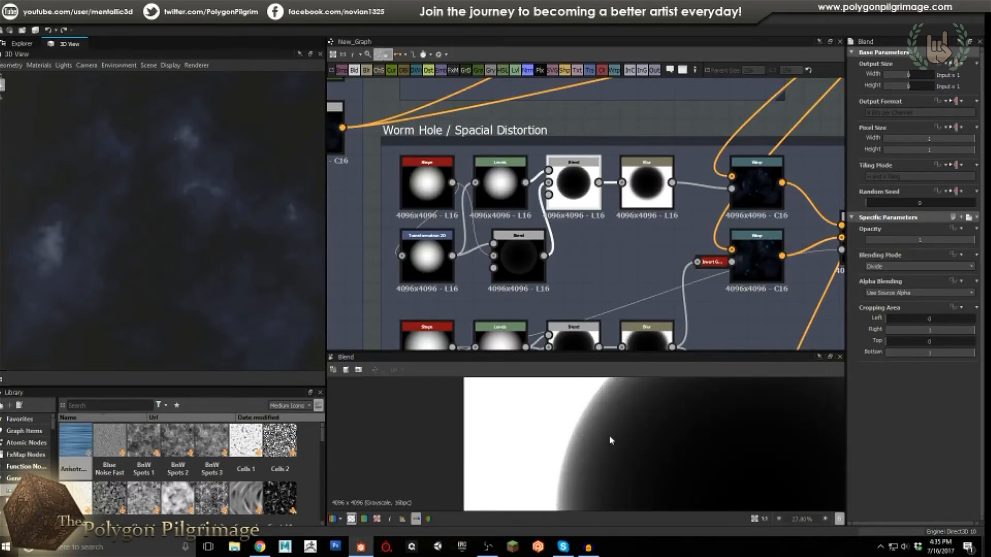
{"action": "scroll", "coordinate": [614, 439], "scroll_direction": "down", "scroll_amount": 5}
Inspect the Blur node that follows the Divide Blend and examine how it softens the sphere's edge.
{"action": "left_click", "coordinate": [658, 193]}
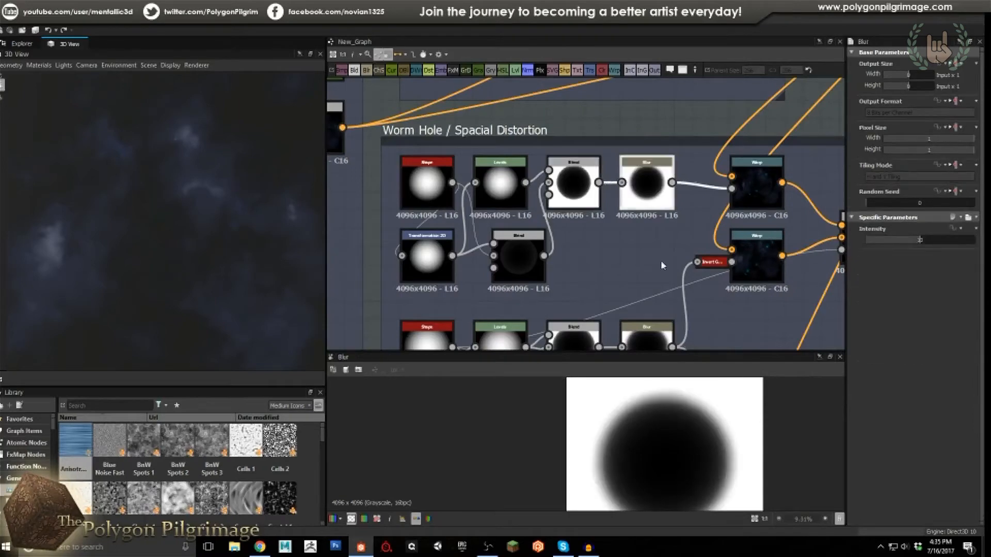
{"action": "scroll", "coordinate": [640, 422], "scroll_direction": "up", "scroll_amount": 2}
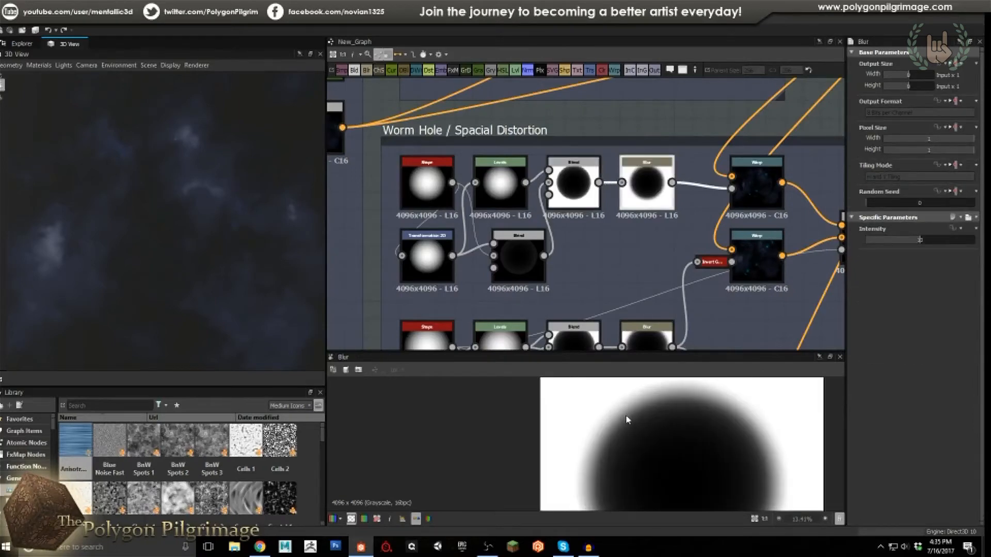
{"action": "scroll", "coordinate": [627, 422], "scroll_direction": "down", "scroll_amount": 3}
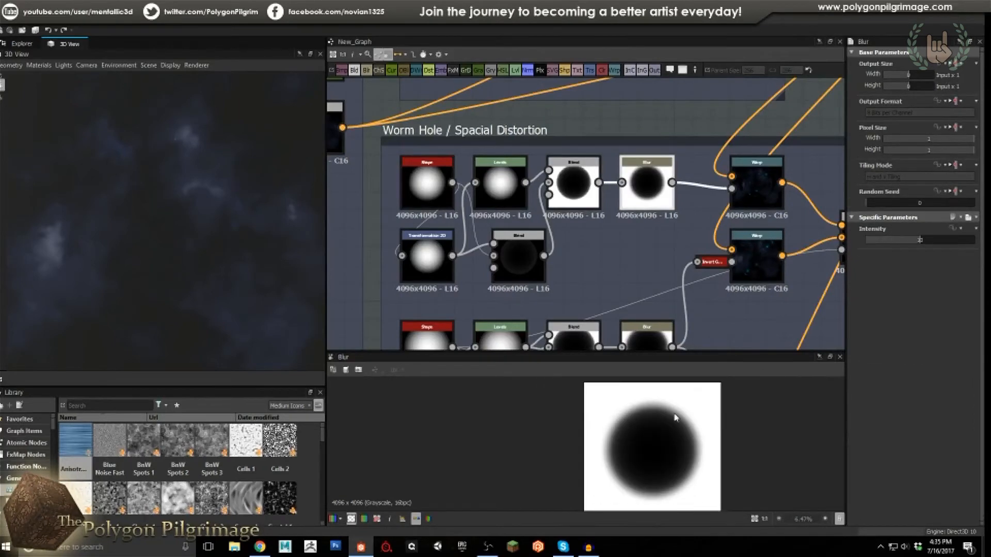
{"action": "scroll", "coordinate": [657, 443], "scroll_direction": "up", "scroll_amount": 1}
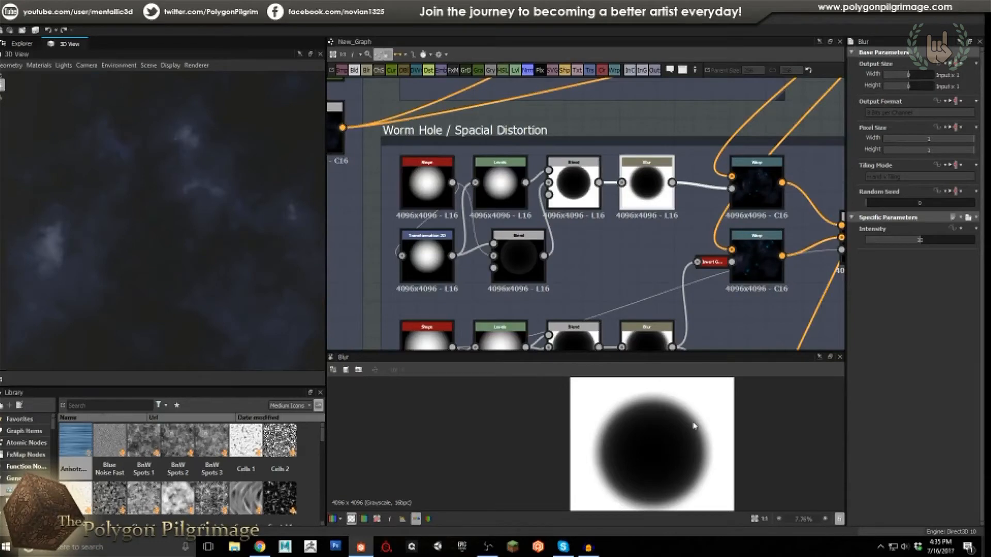
Inspect the upper Warp node's distortion of the starfield and trace its colour input back to the star Blend nodes.
{"action": "middle_click_drag", "start_coordinate": [642, 254], "coordinate": [506, 274]}
{"action": "middle_click_drag", "start_coordinate": [626, 205], "coordinate": [612, 242]}
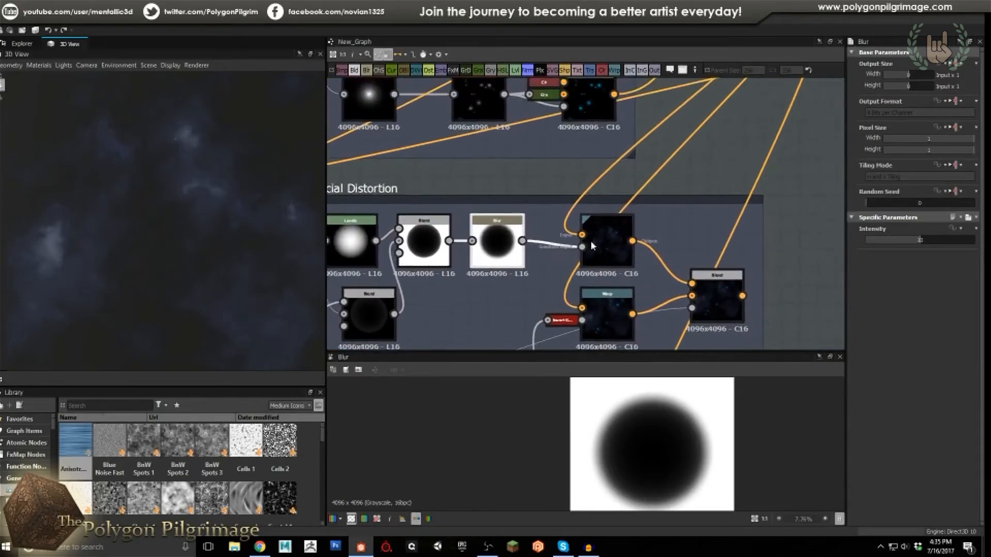
{"action": "double_click", "coordinate": [612, 242]}
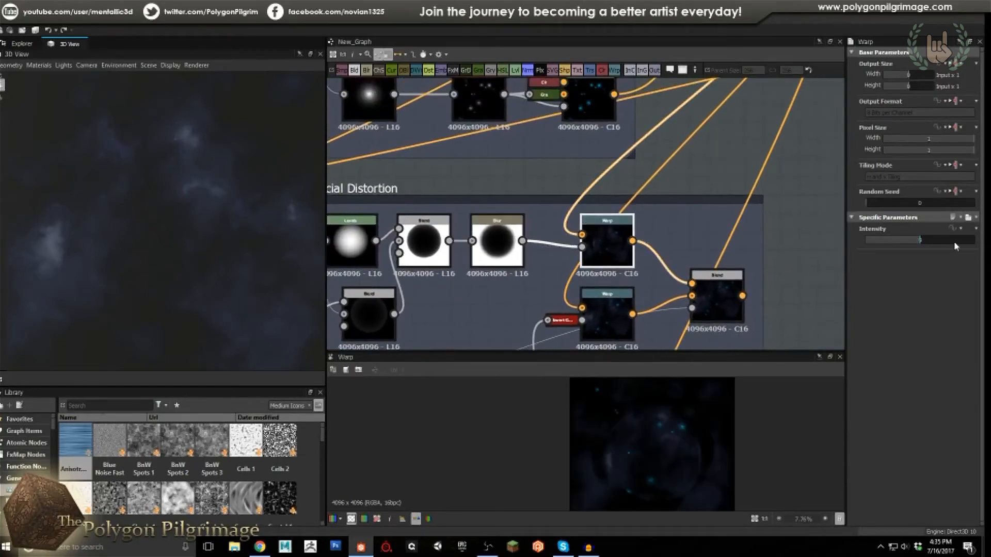
{"action": "scroll", "coordinate": [667, 449], "scroll_direction": "up", "scroll_amount": 4}
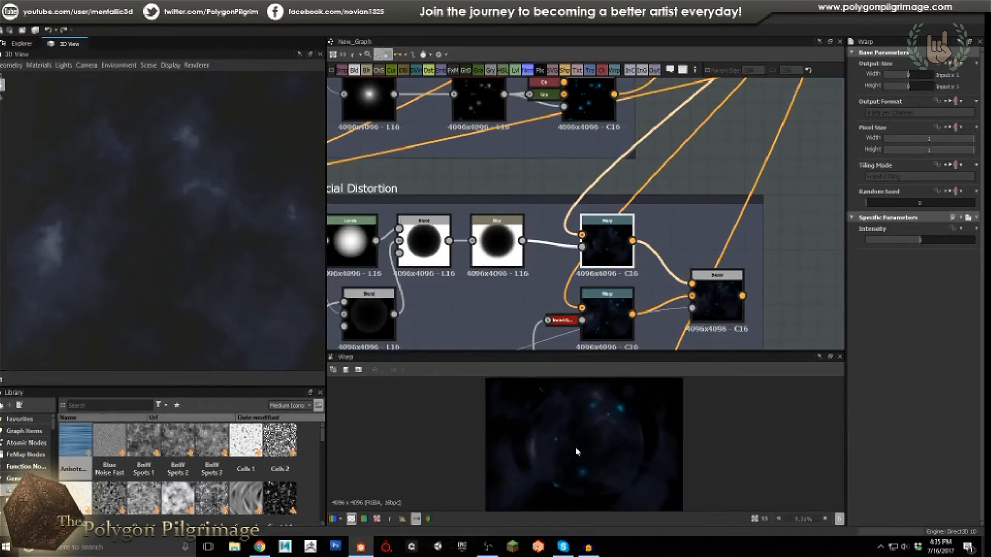
{"action": "middle_click_drag", "start_coordinate": [629, 214], "coordinate": [586, 294]}
{"action": "scroll", "coordinate": [586, 294], "scroll_direction": "down", "scroll_amount": 2}
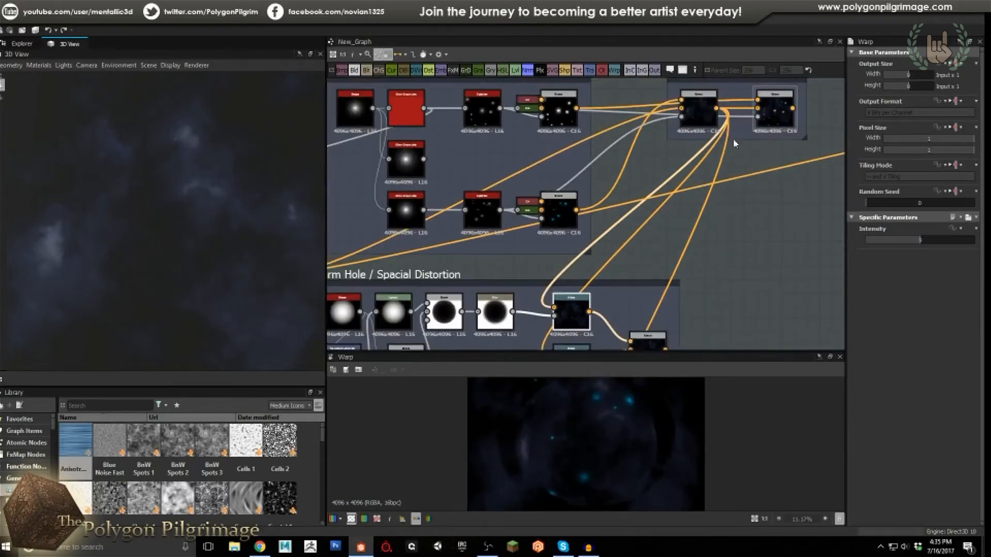
{"action": "scroll", "coordinate": [607, 423], "scroll_direction": "down", "scroll_amount": 2}
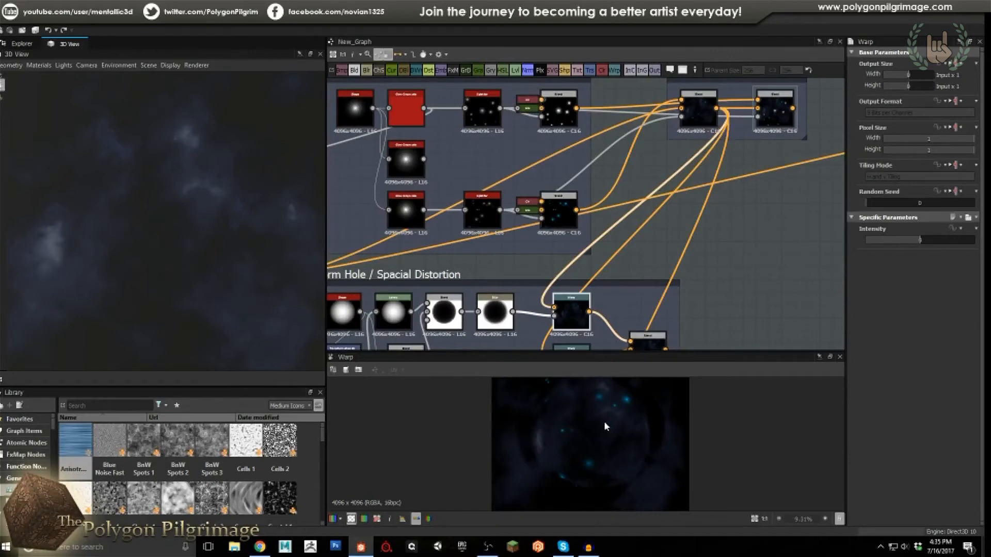
{"action": "scroll", "coordinate": [603, 423], "scroll_direction": "down", "scroll_amount": 3}
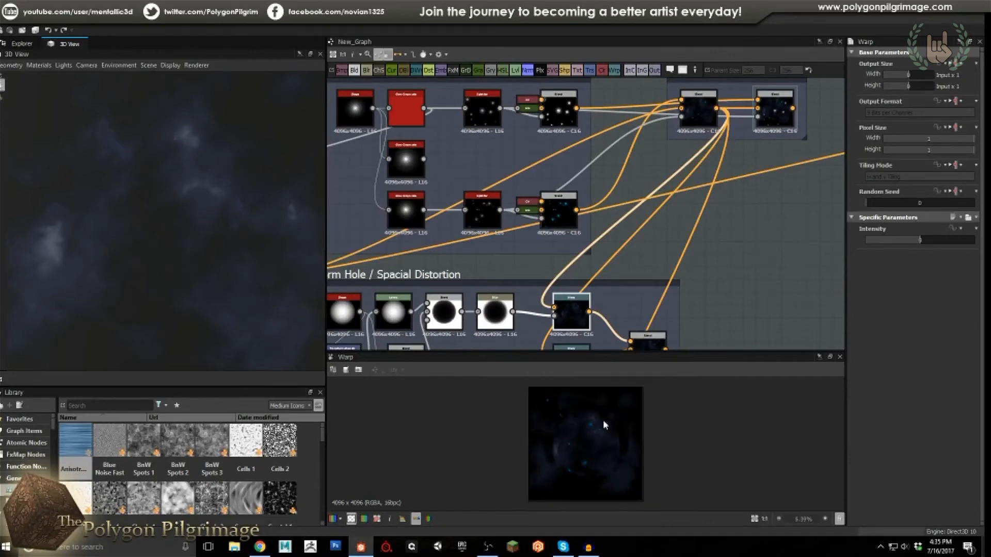
{"action": "scroll", "coordinate": [593, 450], "scroll_direction": "up", "scroll_amount": 3}
{"action": "scroll", "coordinate": [581, 454], "scroll_direction": "down", "scroll_amount": 2}
{"action": "scroll", "coordinate": [579, 460], "scroll_direction": "up", "scroll_amount": 3}
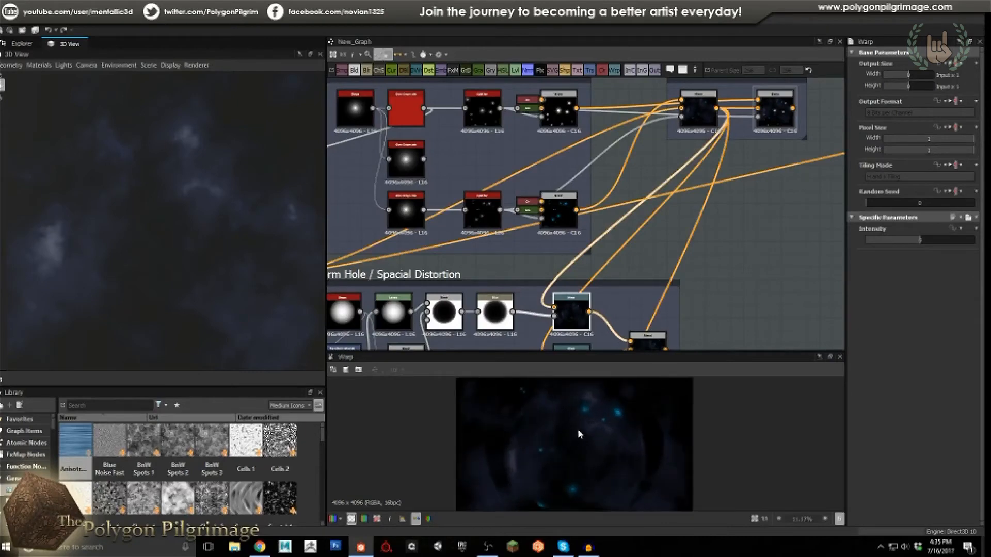
Inspect the lower Warp node's distortion and the final Copy Blend node that combines both Warp outputs.
{"action": "mouse_move", "coordinate": [591, 272]}
{"action": "middle_mouse_down"}
{"action": "mouse_move", "coordinate": [607, 179]}
{"action": "mouse_move", "coordinate": [601, 246]}
{"action": "mouse_move", "coordinate": [622, 226]}
{"action": "middle_mouse_up"}
{"action": "middle_click_drag", "start_coordinate": [566, 241], "coordinate": [552, 253]}
{"action": "left_click", "coordinate": [604, 214]}
{"action": "scroll", "coordinate": [566, 454], "scroll_direction": "down", "scroll_amount": 3}
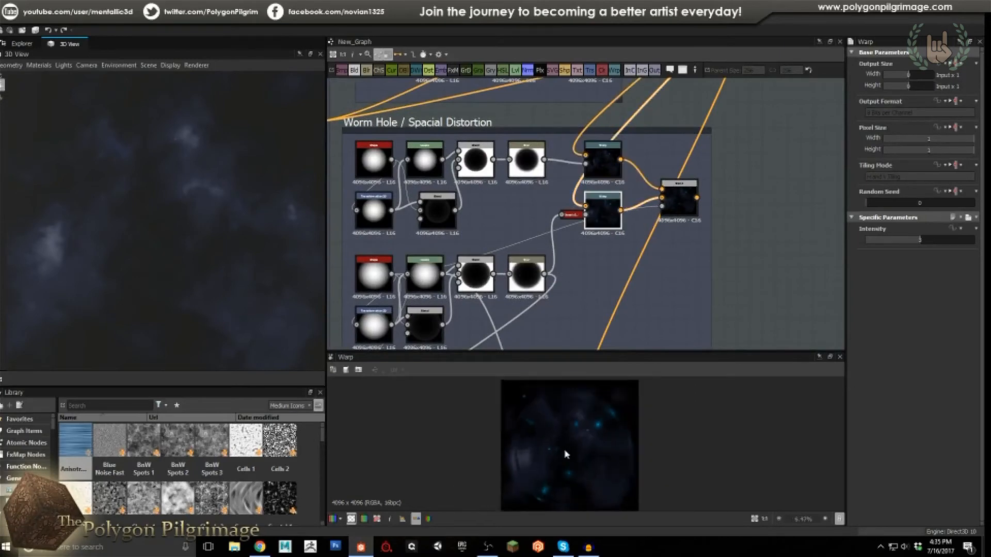
{"action": "left_click", "coordinate": [687, 201]}
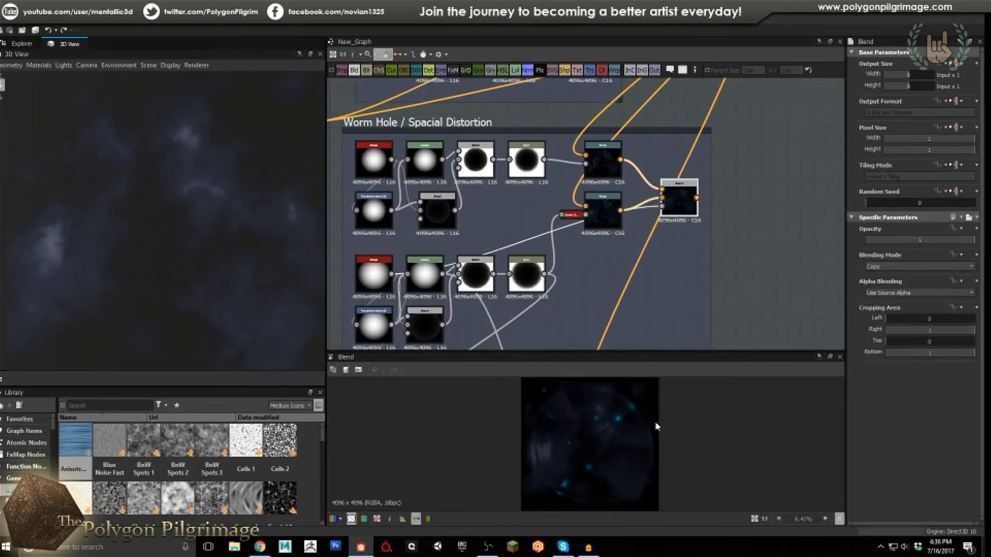
{"action": "scroll", "coordinate": [617, 437], "scroll_direction": "up", "scroll_amount": 1}
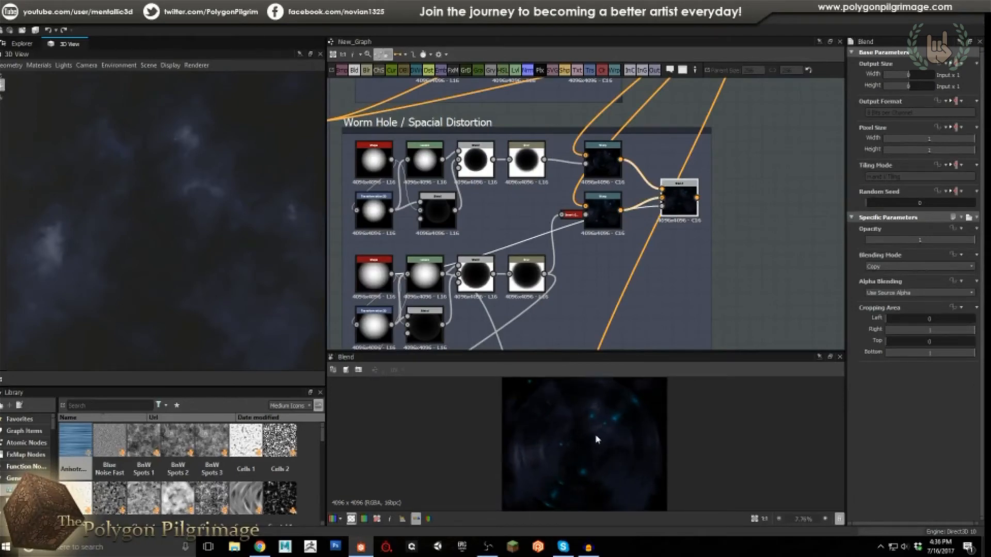
{"action": "middle_click_drag", "start_coordinate": [508, 270], "coordinate": [560, 256]}
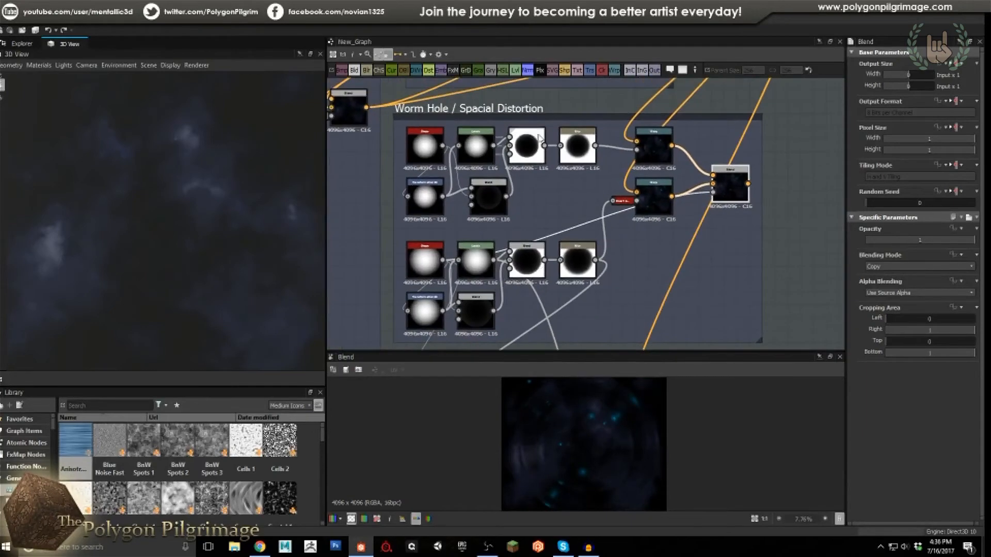
Inspect the lower distortion branch from its Paraboloid Shape through the Divide Blend and Blur to the lower Warp and final Copy Blend.
{"action": "left_click", "coordinate": [420, 267]}
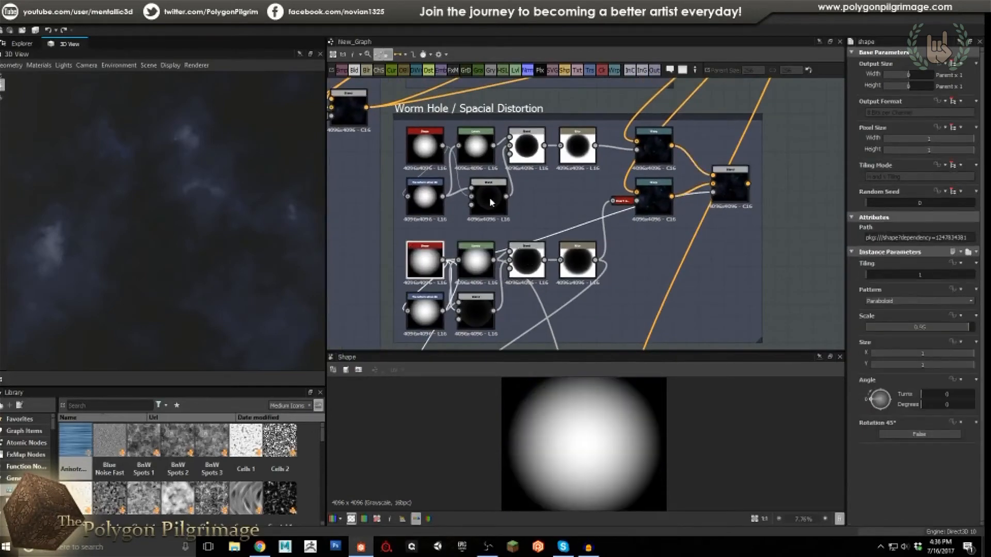
{"action": "left_click", "coordinate": [532, 264]}
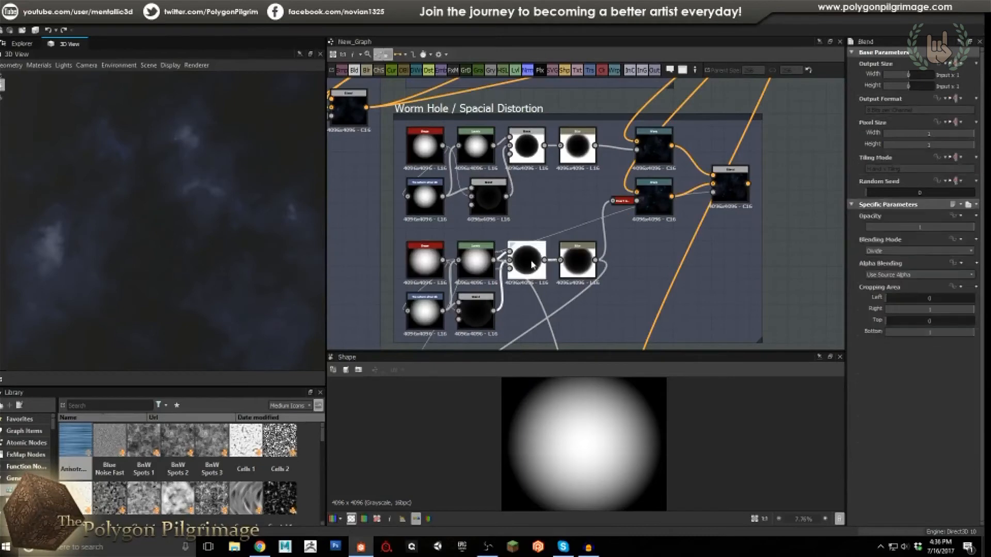
{"action": "left_click", "coordinate": [577, 261]}
{"action": "scroll", "coordinate": [619, 416], "scroll_direction": "down", "scroll_amount": 1}
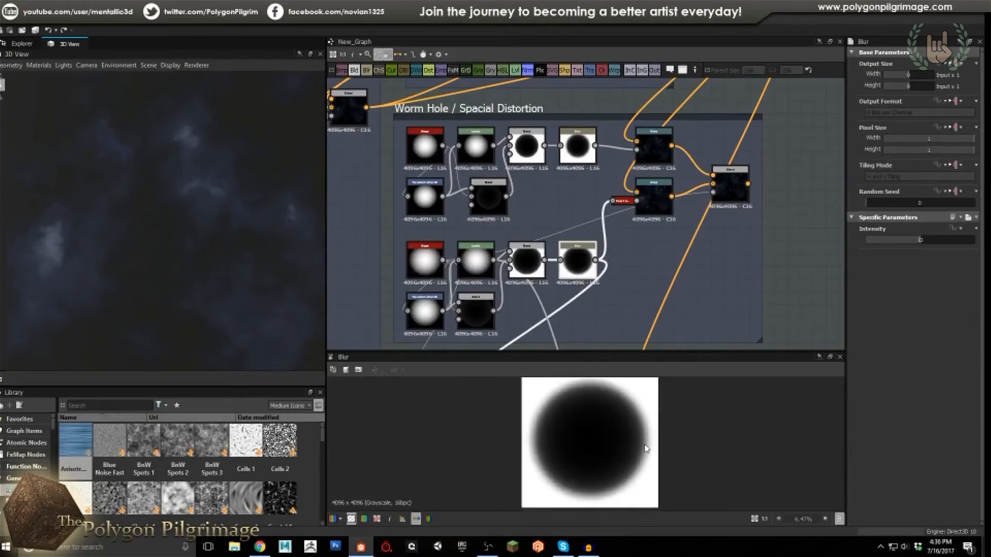
{"action": "left_click", "coordinate": [653, 205]}
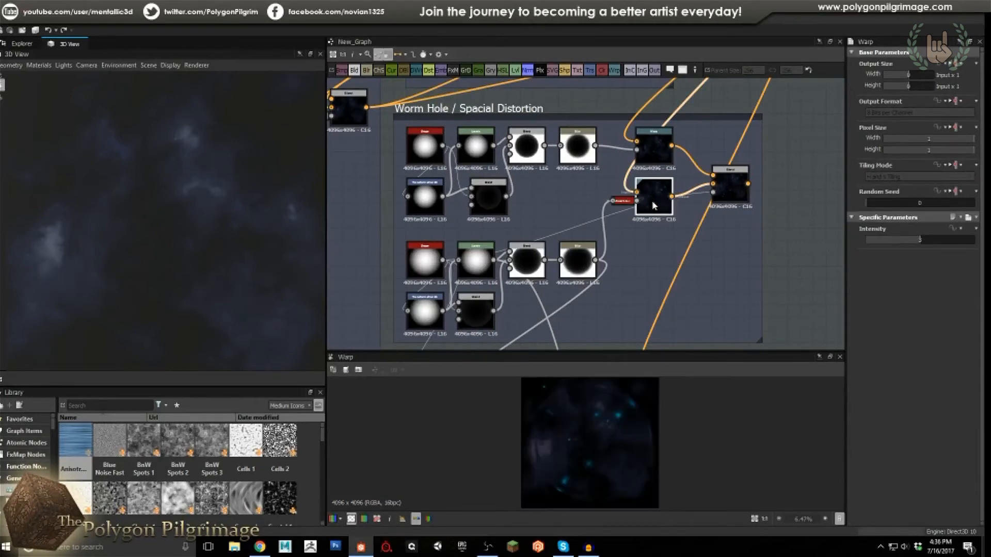
{"action": "left_click", "coordinate": [737, 186]}
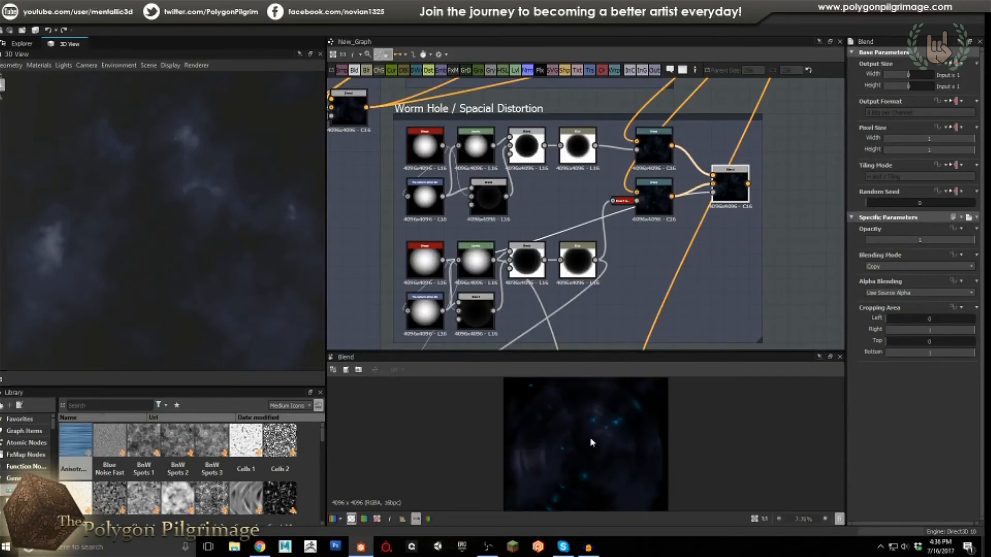
Go to the Black Hole frame and inspect the output of its first Blend node.
{"action": "scroll", "coordinate": [612, 247], "scroll_direction": "down", "scroll_amount": 1}
{"action": "middle_click_drag", "start_coordinate": [613, 248], "coordinate": [601, 188]}
{"action": "scroll", "coordinate": [602, 187], "scroll_direction": "down", "scroll_amount": 1}
{"action": "middle_click_drag", "start_coordinate": [593, 226], "coordinate": [555, 253]}
{"action": "scroll", "coordinate": [570, 235], "scroll_direction": "up", "scroll_amount": 1}
{"action": "double_click", "coordinate": [421, 275]}
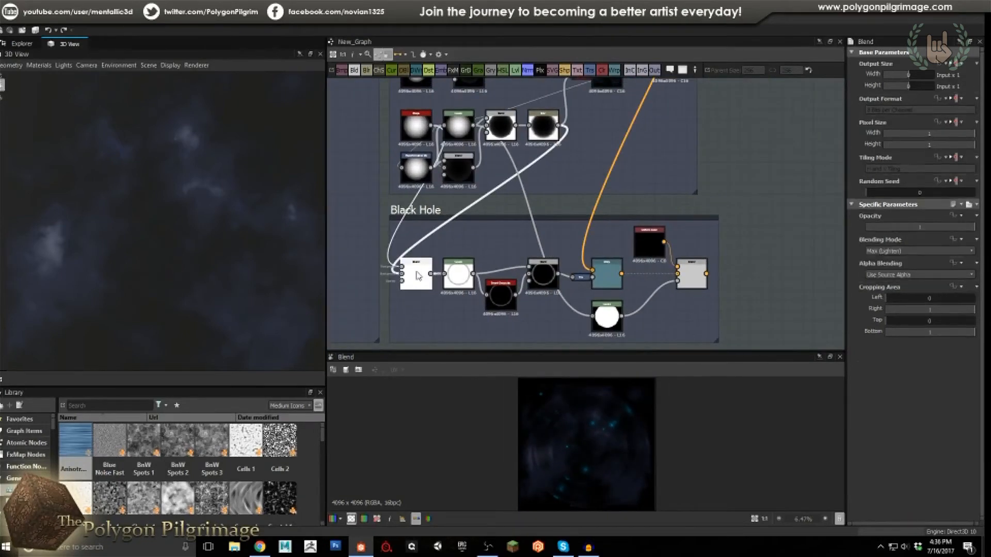
{"action": "scroll", "coordinate": [564, 232], "scroll_direction": "up", "scroll_amount": 1}
{"action": "scroll", "coordinate": [573, 265], "scroll_direction": "up", "scroll_amount": 1}
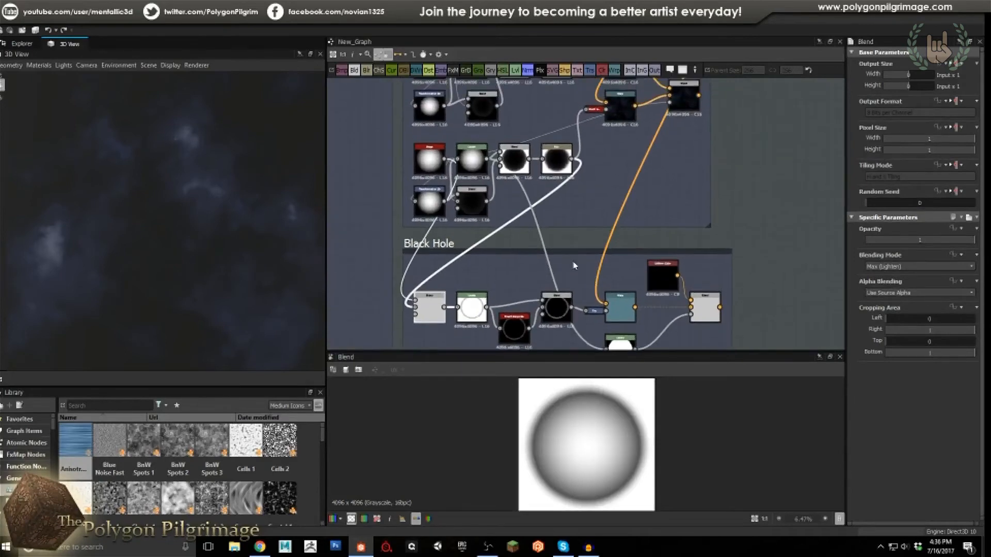
Trace the first Black Hole Blend's input back to the lower Paraboloid Shape node and inspect that shape.
{"action": "scroll", "coordinate": [458, 250], "scroll_direction": "up", "scroll_amount": 1}
{"action": "left_click", "coordinate": [412, 231]}
{"action": "middle_click_drag", "start_coordinate": [419, 235], "coordinate": [426, 268]}
{"action": "scroll", "coordinate": [462, 204], "scroll_direction": "up", "scroll_amount": 1}
{"action": "double_click", "coordinate": [418, 141]}
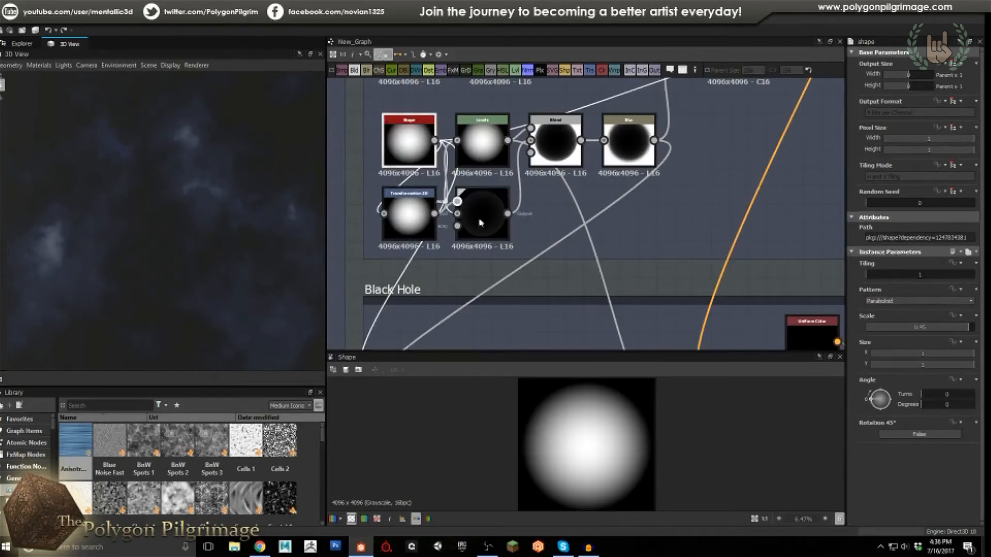
{"action": "scroll", "coordinate": [482, 235], "scroll_direction": "down", "scroll_amount": 2}
{"action": "middle_click_drag", "start_coordinate": [482, 235], "coordinate": [482, 231]}
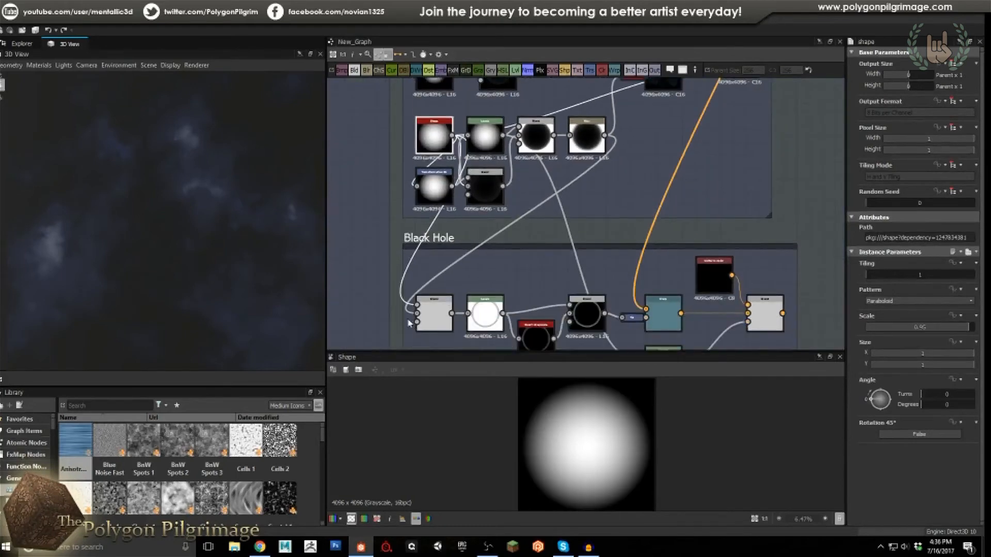
Compare the lower Blur node's output with the Black Hole's Max (Lighten) Blend and examine the combined sphere.
{"action": "double_click", "coordinate": [424, 302]}
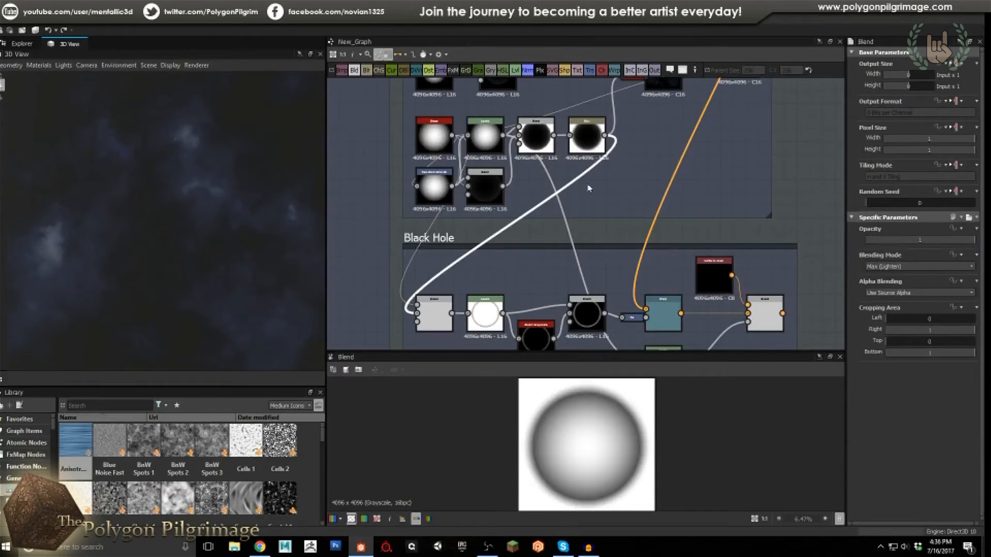
{"action": "double_click", "coordinate": [588, 142]}
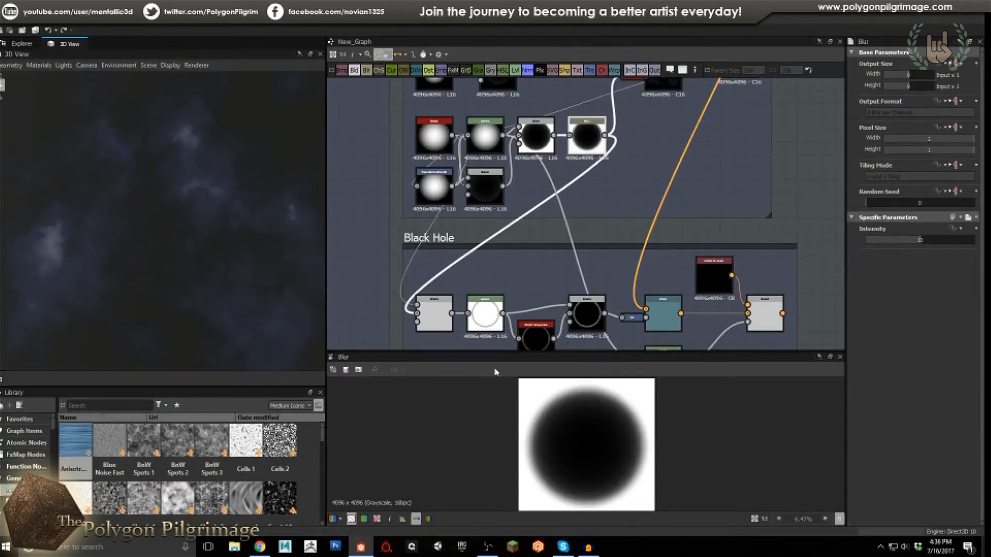
{"action": "double_click", "coordinate": [434, 315]}
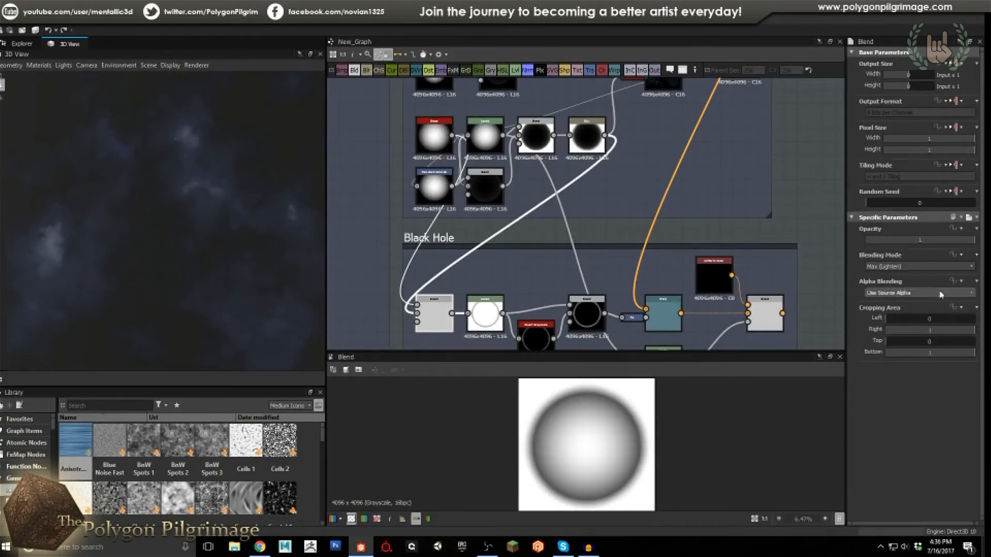
{"action": "scroll", "coordinate": [597, 422], "scroll_direction": "up", "scroll_amount": 1}
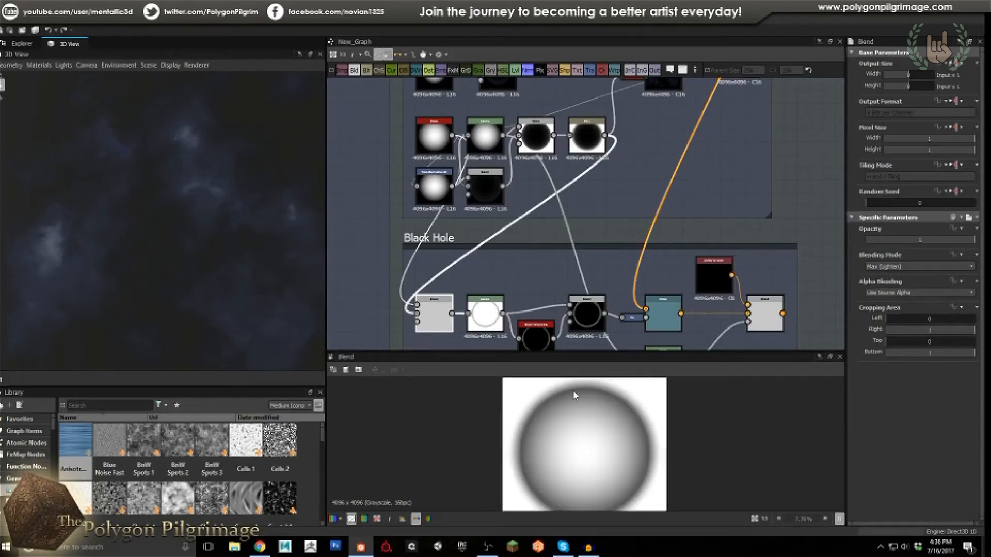
{"action": "scroll", "coordinate": [602, 463], "scroll_direction": "down", "scroll_amount": 1}
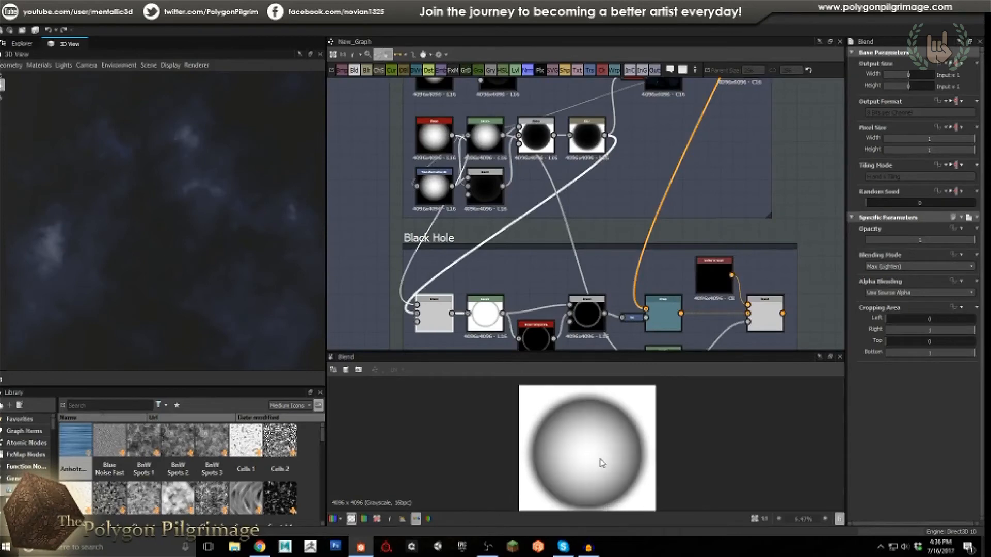
Inspect how the Levels node after the Max (Lighten) Blend isolates the sphere's ring.
{"action": "middle_click_drag", "start_coordinate": [513, 257], "coordinate": [504, 194]}
{"action": "double_click", "coordinate": [477, 251]}
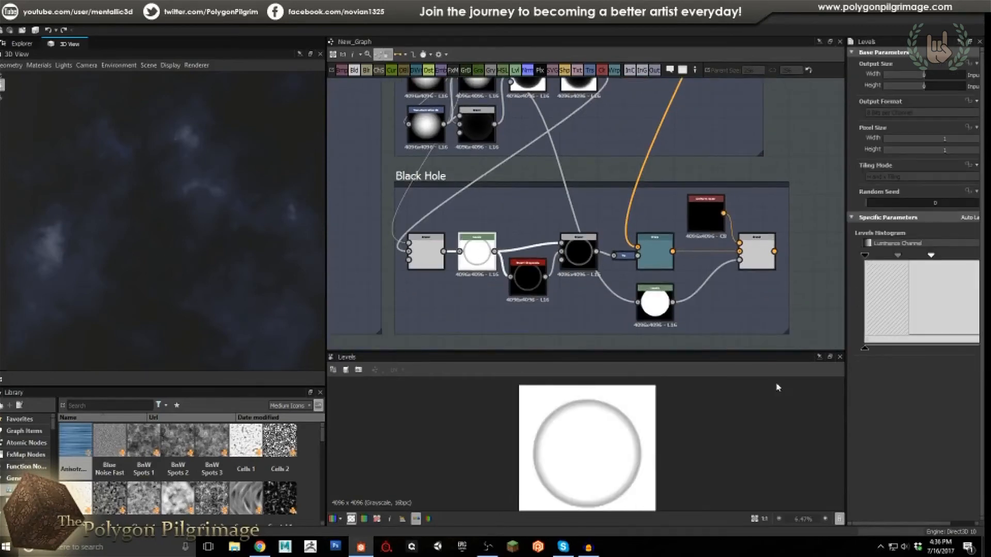
{"action": "scroll", "coordinate": [624, 453], "scroll_direction": "up", "scroll_amount": 1}
Inspect the Invert Grayscale node in the Black Hole frame and examine its inverted ring up close.
{"action": "left_click", "coordinate": [532, 285]}
{"action": "double_click", "coordinate": [532, 284]}
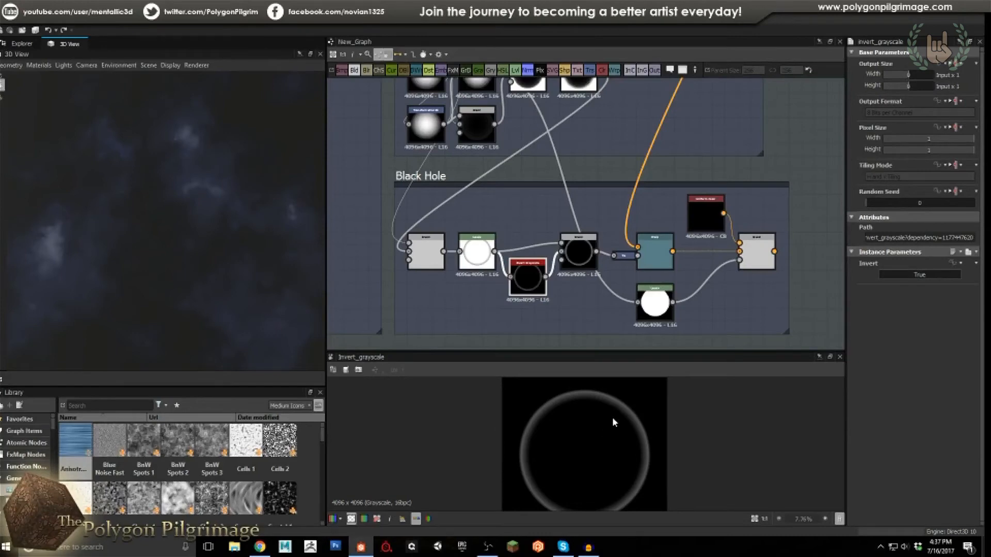
{"action": "scroll", "coordinate": [561, 400], "scroll_direction": "up", "scroll_amount": 2}
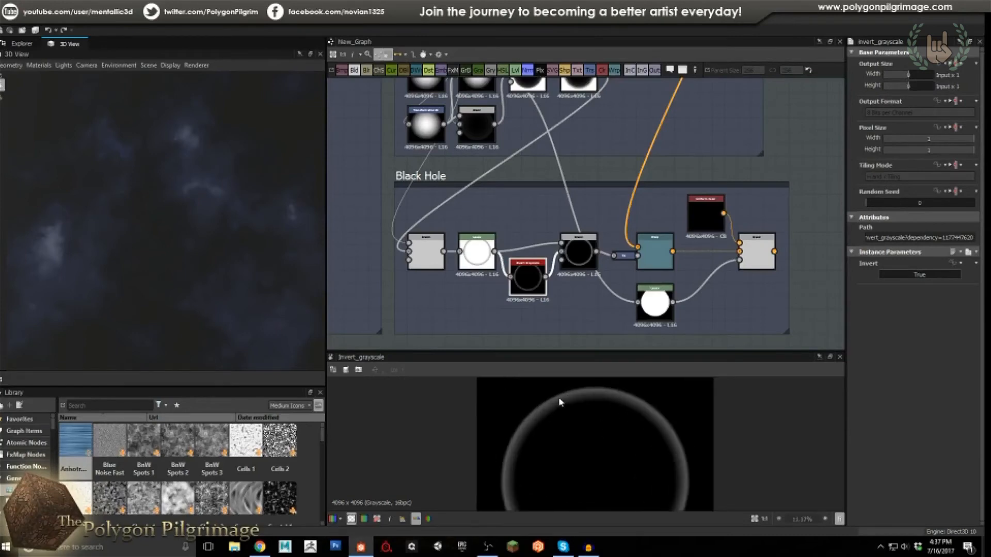
{"action": "scroll", "coordinate": [560, 399], "scroll_direction": "up", "scroll_amount": 2}
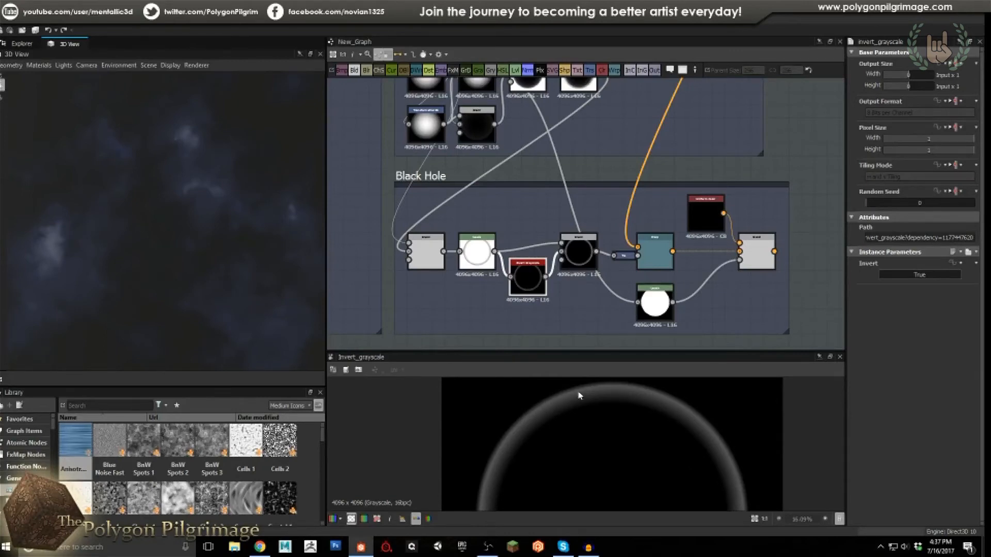
{"action": "scroll", "coordinate": [604, 459], "scroll_direction": "down", "scroll_amount": 3}
{"action": "scroll", "coordinate": [603, 457], "scroll_direction": "down", "scroll_amount": 2}
{"action": "scroll", "coordinate": [625, 472], "scroll_direction": "up", "scroll_amount": 2}
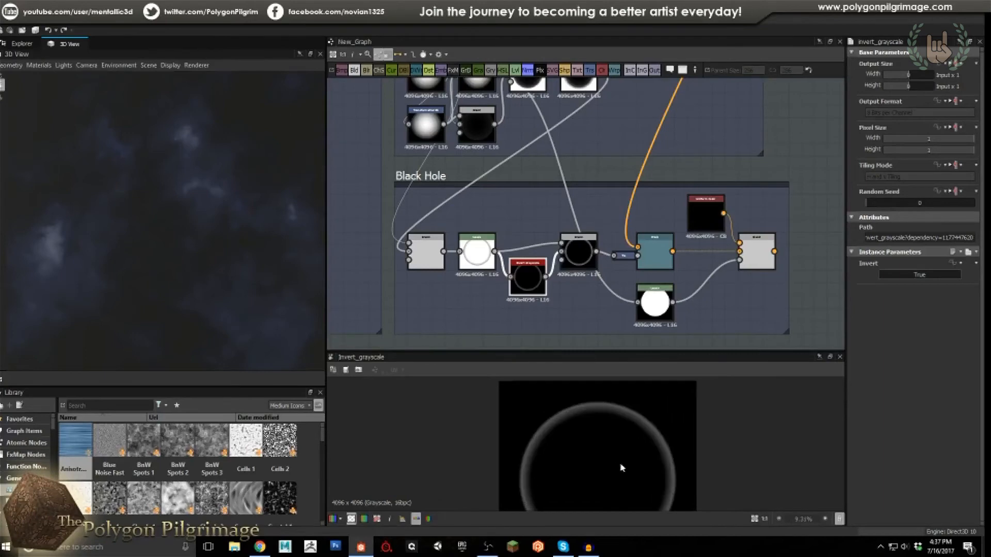
Inspect the Overlay Blend node and compare it with its Levels and Invert Grayscale inputs.
{"action": "left_click", "coordinate": [588, 252]}
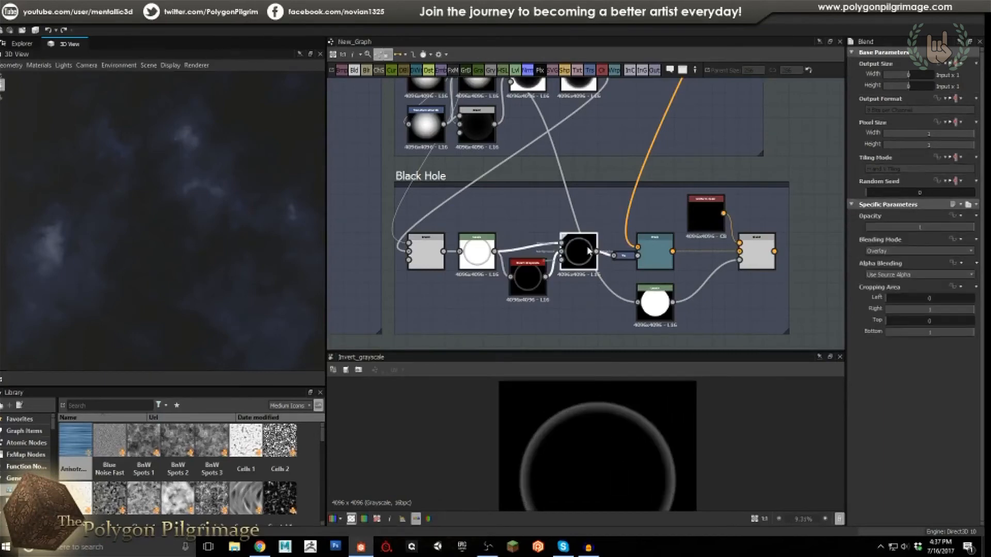
{"action": "scroll", "coordinate": [583, 279], "scroll_direction": "up", "scroll_amount": 1}
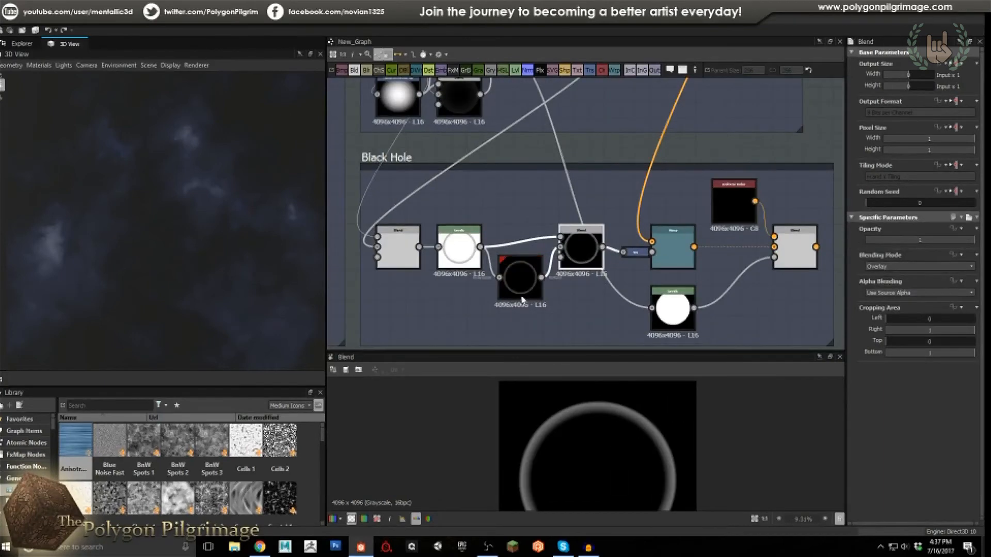
{"action": "left_click", "coordinate": [465, 252]}
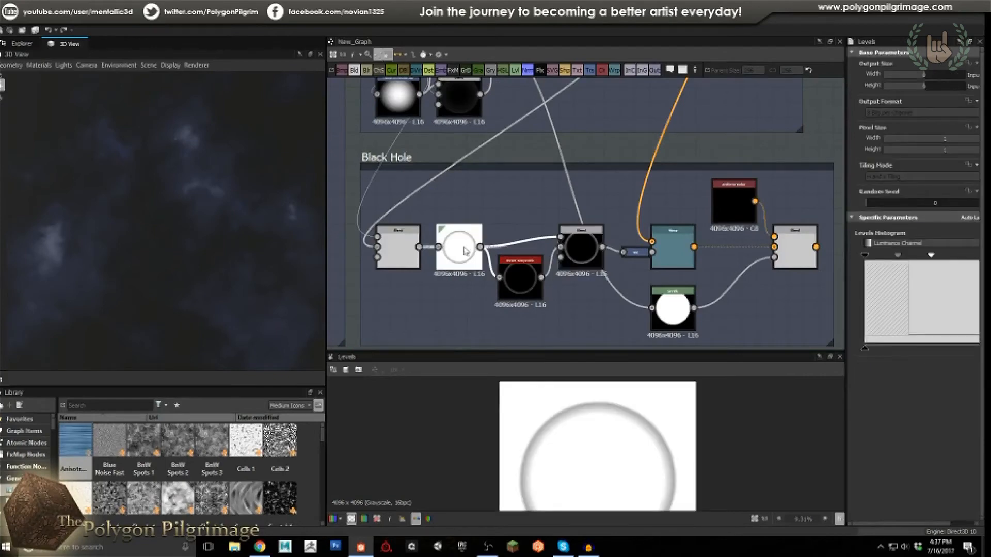
{"action": "left_click", "coordinate": [520, 276]}
{"action": "left_click", "coordinate": [568, 261]}
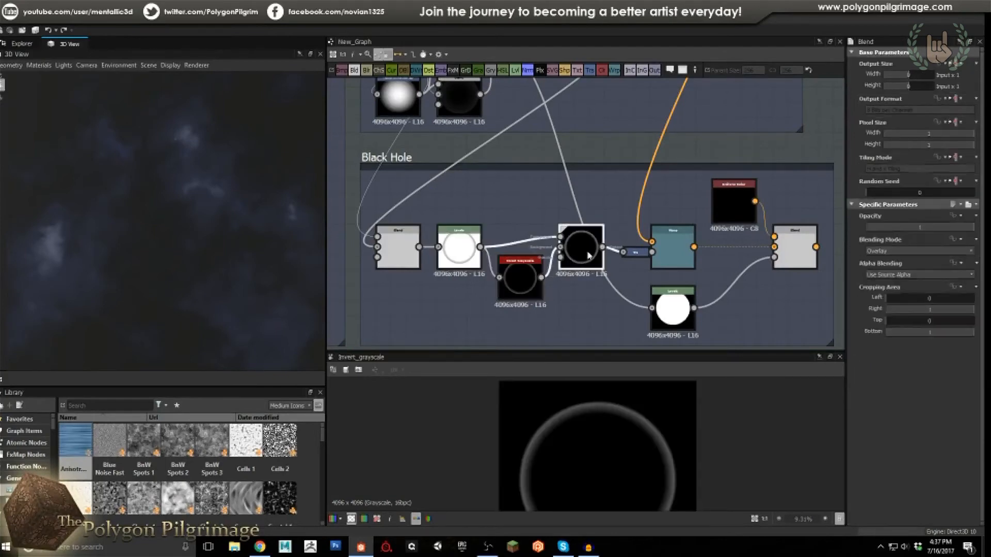
Examine the ring's edge falloff in the Overlay Blend's output up close.
{"action": "scroll", "coordinate": [568, 425], "scroll_direction": "up", "scroll_amount": 3}
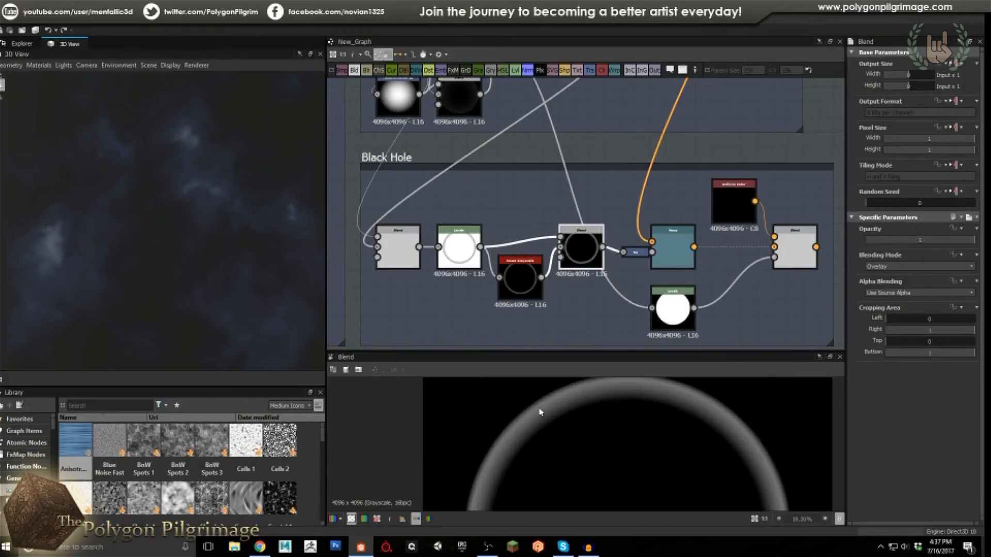
{"action": "scroll", "coordinate": [535, 411], "scroll_direction": "up", "scroll_amount": 3}
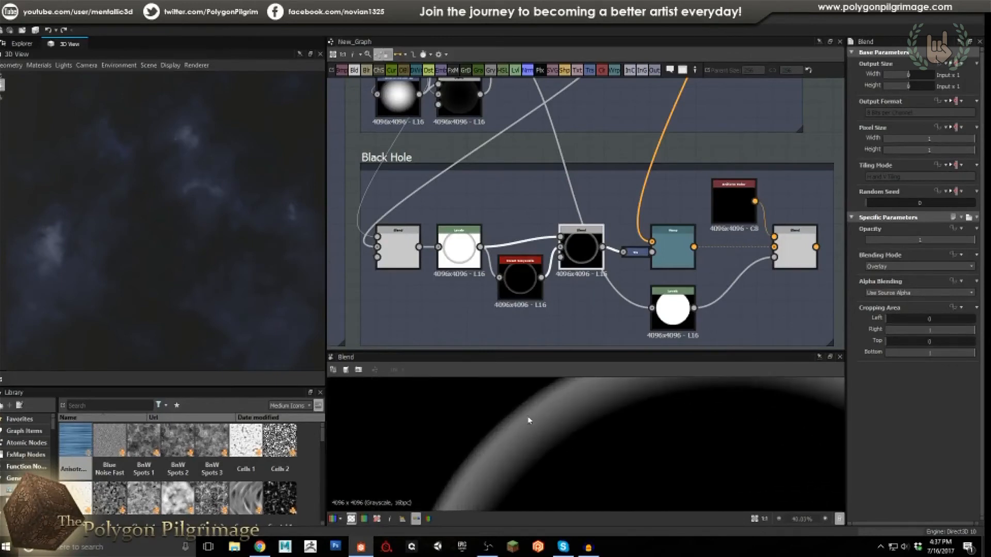
{"action": "scroll", "coordinate": [587, 438], "scroll_direction": "down", "scroll_amount": 5}
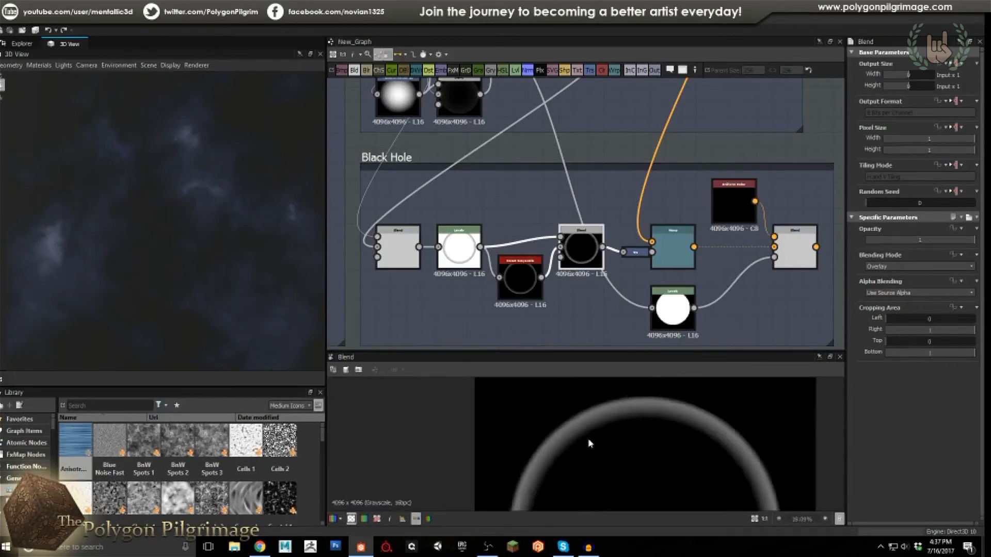
{"action": "scroll", "coordinate": [561, 269], "scroll_direction": "up", "scroll_amount": 2}
Inspect the Black Hole's Warp node output and the Multiply Blend that combines it with the Uniform Color.
{"action": "left_click", "coordinate": [581, 249]}
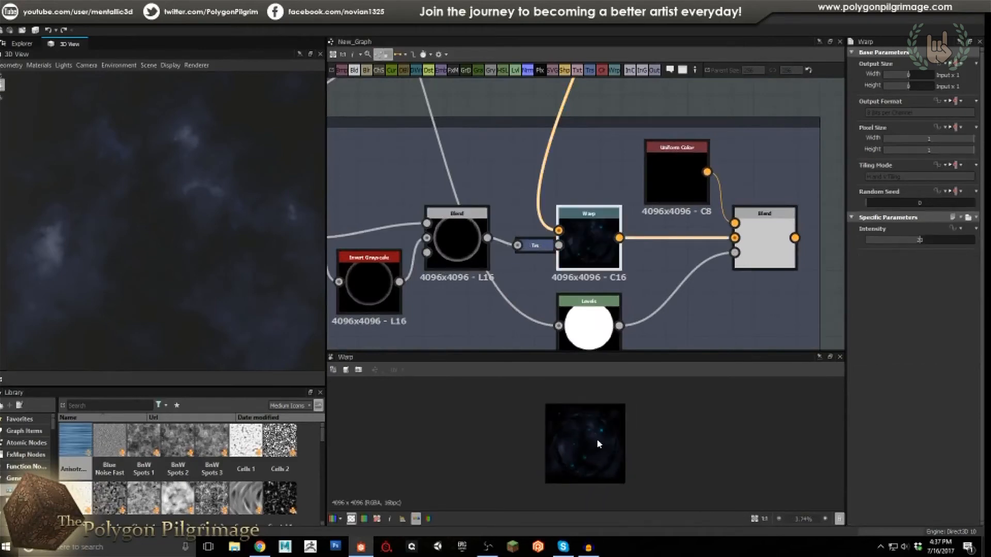
{"action": "scroll", "coordinate": [591, 435], "scroll_direction": "up", "scroll_amount": 1}
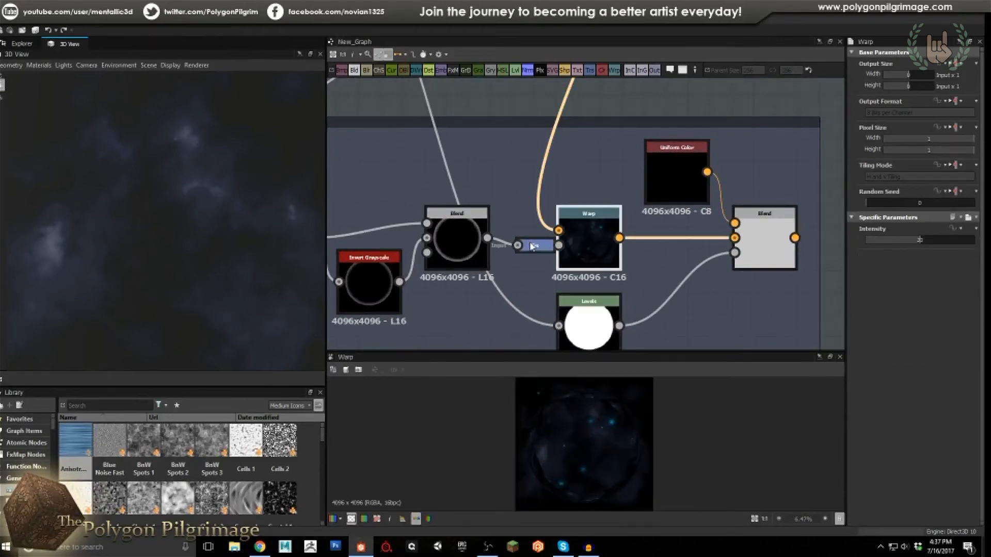
{"action": "middle_click_drag", "start_coordinate": [677, 272], "coordinate": [604, 254]}
{"action": "left_click", "coordinate": [694, 222]}
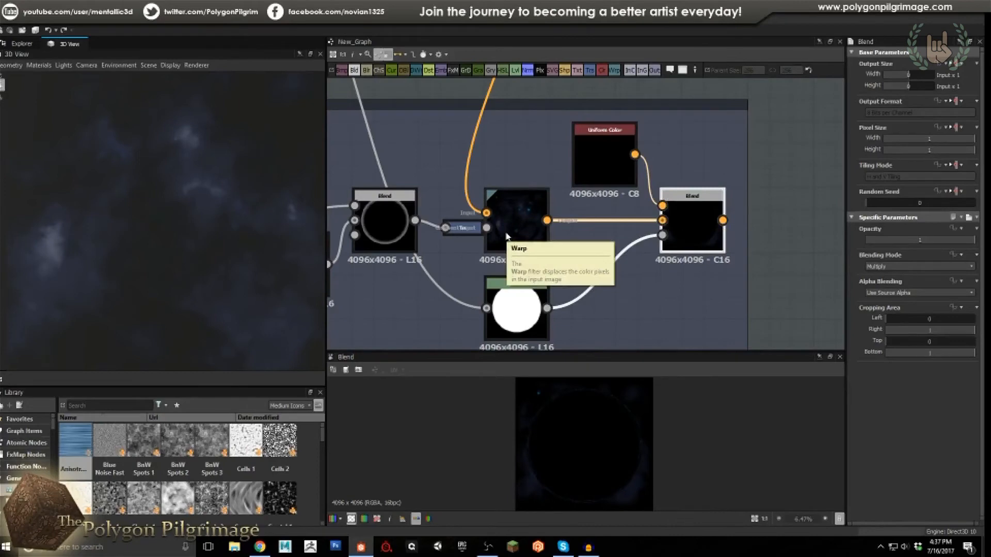
Trace the input of the Levels node masking the Multiply Blend back to the lower distortion branch's Levels node.
{"action": "left_click", "coordinate": [525, 310]}
{"action": "scroll", "coordinate": [513, 289], "scroll_direction": "down", "scroll_amount": 4}
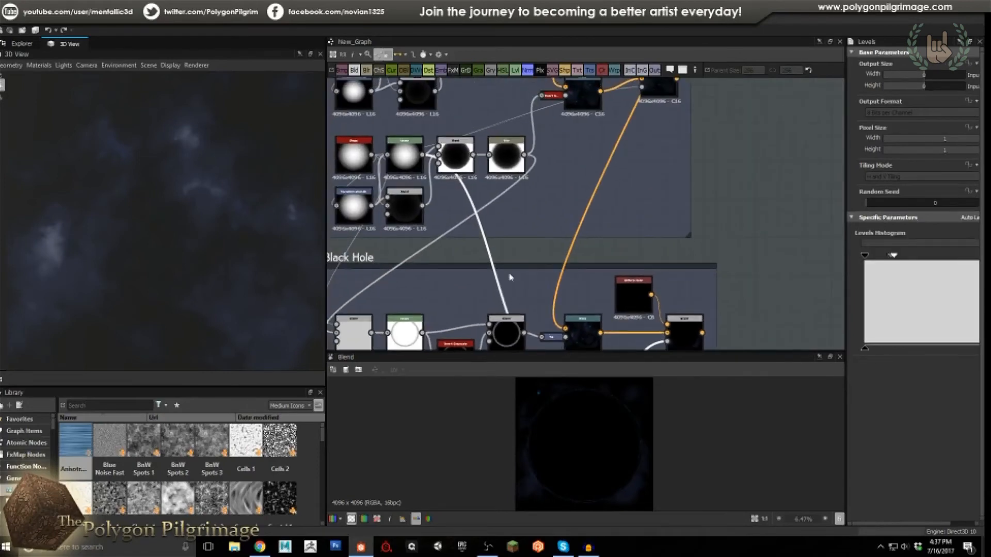
{"action": "double_click", "coordinate": [407, 157]}
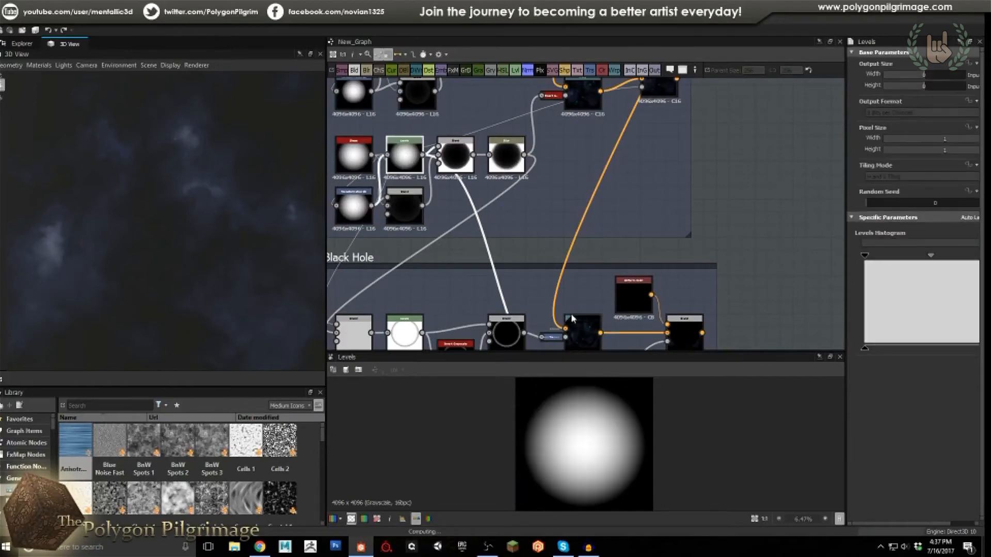
{"action": "middle_click_drag", "start_coordinate": [540, 259], "coordinate": [495, 206]}
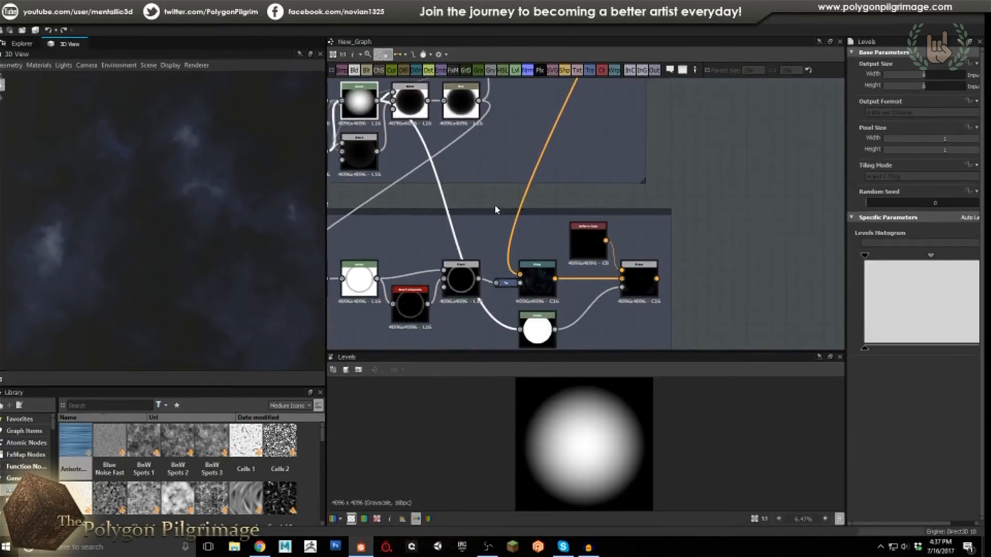
Examine the edge of the white circle in the mask Levels node and the final Multiply Blend's black hole.
{"action": "double_click", "coordinate": [537, 329]}
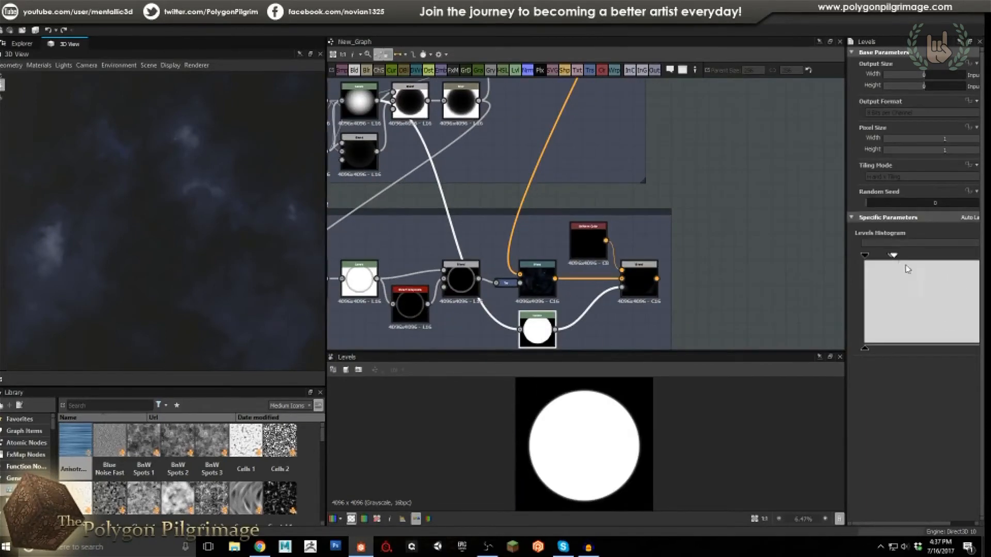
{"action": "scroll", "coordinate": [552, 412], "scroll_direction": "up", "scroll_amount": 8}
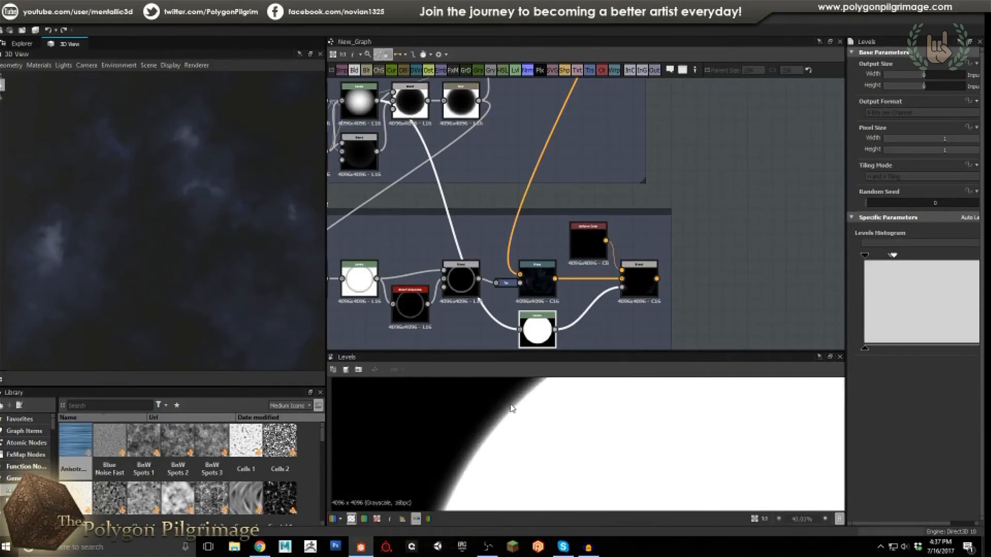
{"action": "scroll", "coordinate": [516, 412], "scroll_direction": "down", "scroll_amount": 8}
{"action": "double_click", "coordinate": [637, 278]}
{"action": "scroll", "coordinate": [601, 447], "scroll_direction": "up", "scroll_amount": 2}
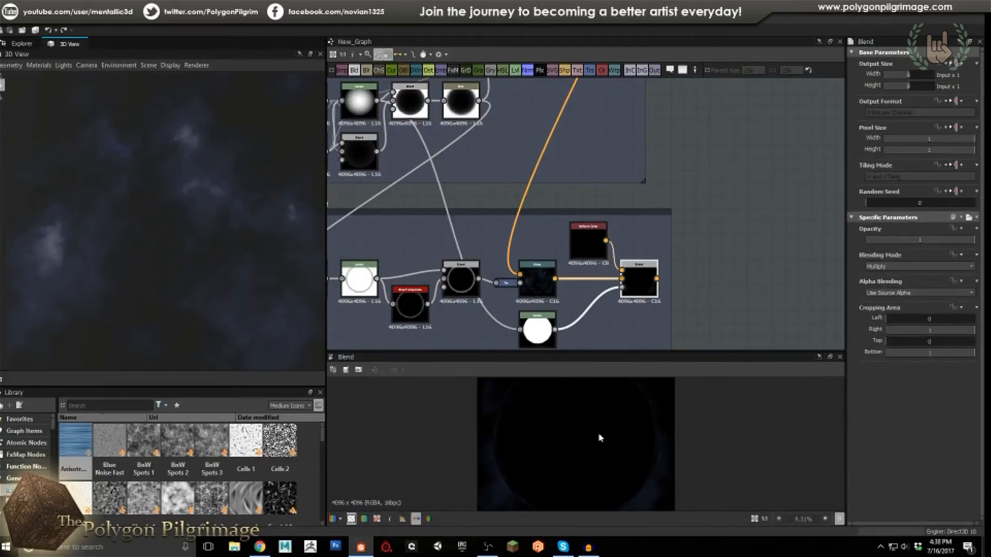
Examine the faint distorted ring around the black hole in the final Multiply Blend's output up close.
{"action": "scroll", "coordinate": [646, 414], "scroll_direction": "up", "scroll_amount": 7}
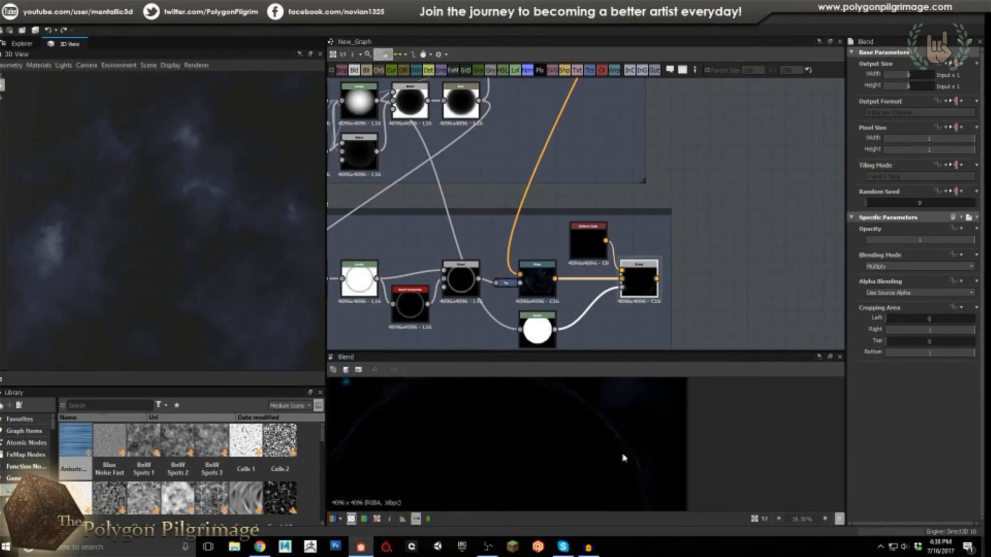
{"action": "middle_click_drag", "start_coordinate": [583, 425], "coordinate": [484, 445]}
{"action": "scroll", "coordinate": [498, 431], "scroll_direction": "down", "scroll_amount": 2}
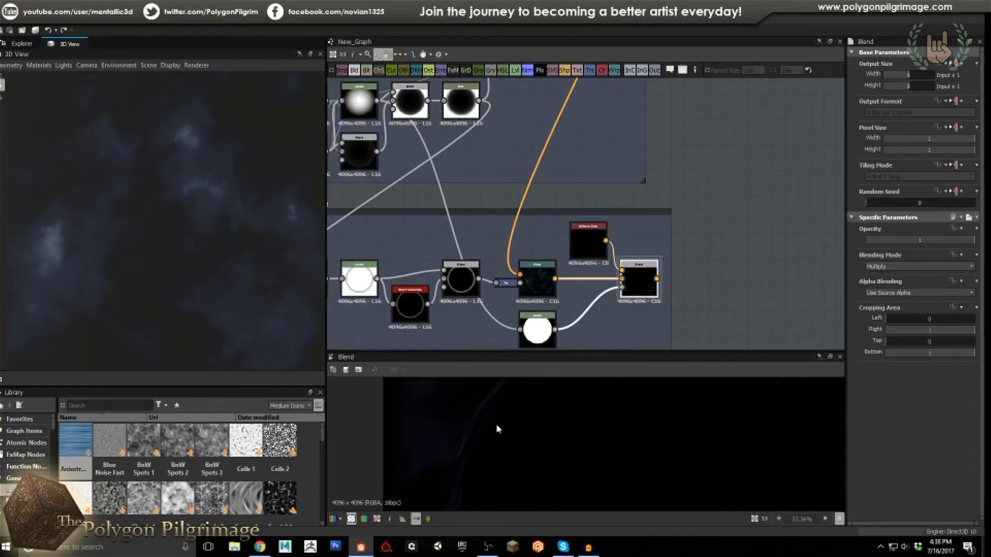
{"action": "scroll", "coordinate": [489, 405], "scroll_direction": "down", "scroll_amount": 1}
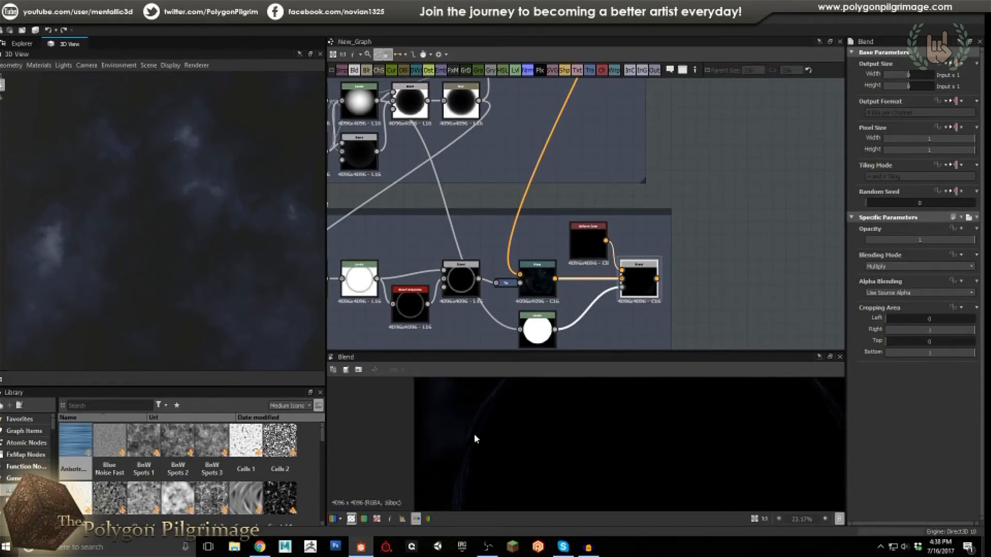
{"action": "scroll", "coordinate": [480, 431], "scroll_direction": "down", "scroll_amount": 8}
{"action": "middle_click_drag", "start_coordinate": [558, 431], "coordinate": [559, 442]}
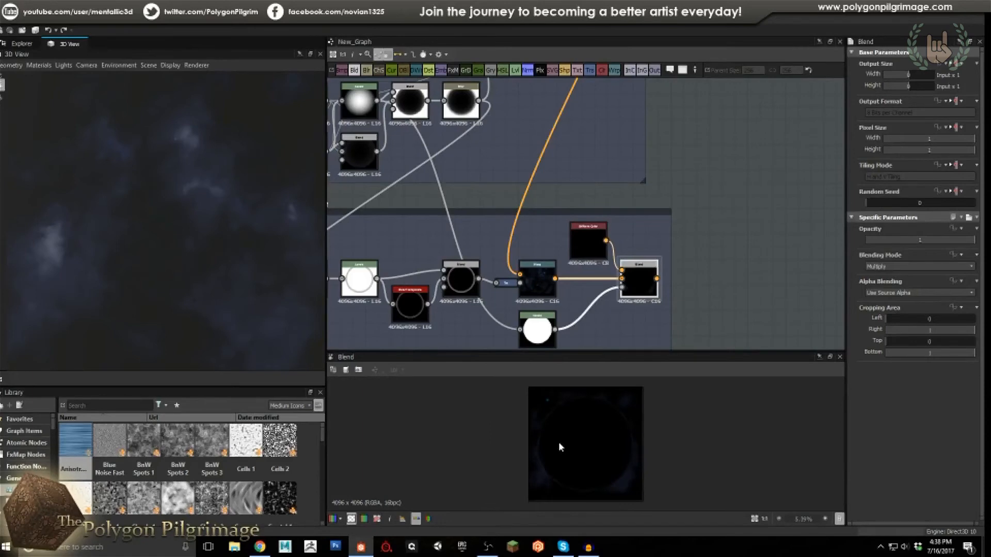
Survey the whole graph from the Black Hole section back to the Nebula section and review the nebula in the 3D view.
{"action": "middle_click_drag", "start_coordinate": [570, 212], "coordinate": [615, 215]}
{"action": "scroll", "coordinate": [607, 211], "scroll_direction": "down", "scroll_amount": 6}
{"action": "middle_click_drag", "start_coordinate": [571, 186], "coordinate": [609, 223]}
{"action": "scroll", "coordinate": [609, 223], "scroll_direction": "down", "scroll_amount": 1}
{"action": "middle_click_drag", "start_coordinate": [544, 223], "coordinate": [581, 238]}
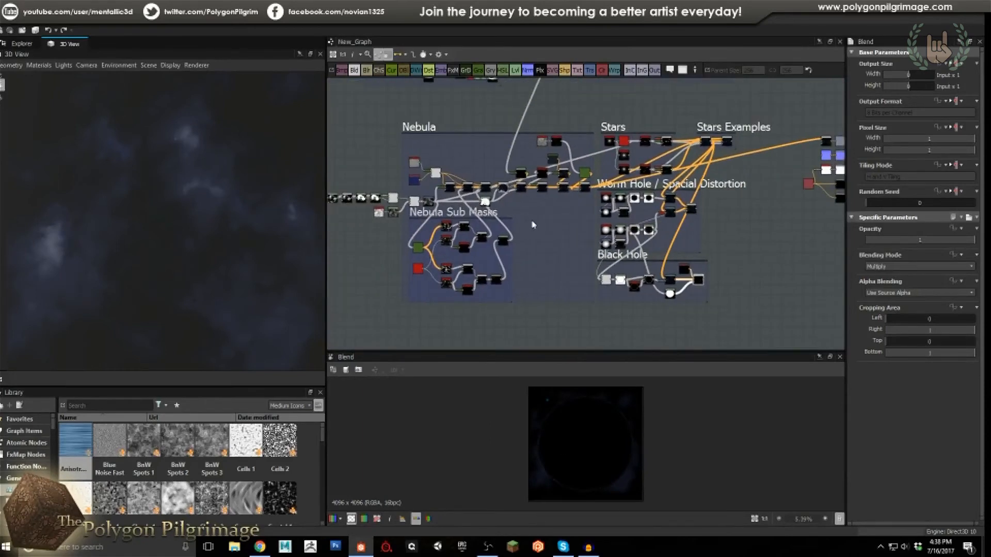
{"action": "middle_click_drag", "start_coordinate": [523, 212], "coordinate": [544, 223]}
{"action": "middle_click_drag", "start_coordinate": [480, 208], "coordinate": [517, 239]}
{"action": "scroll", "coordinate": [513, 238], "scroll_direction": "down", "scroll_amount": 2}
{"action": "left_click_drag", "start_coordinate": [227, 204], "coordinate": [189, 216]}
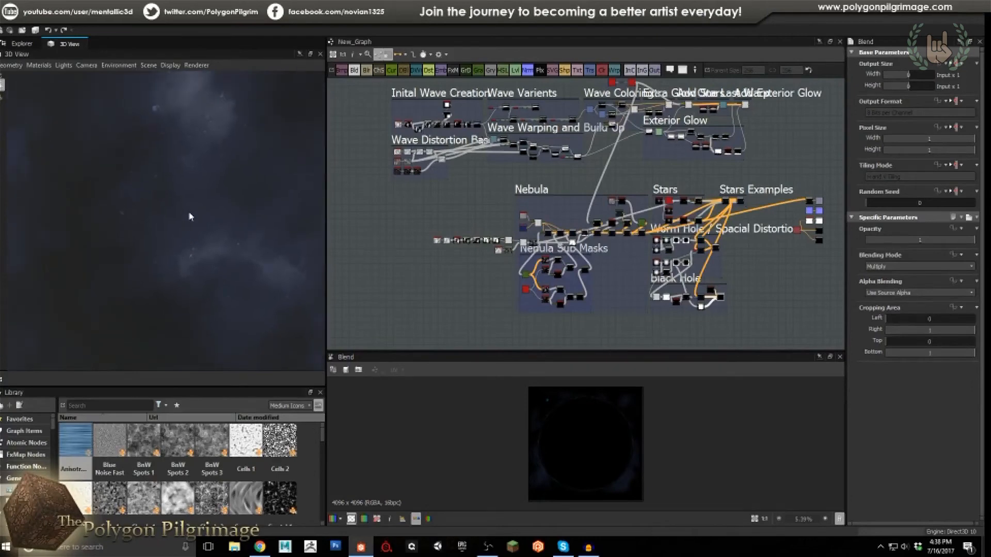
{"action": "scroll", "coordinate": [454, 224], "scroll_direction": "up", "scroll_amount": 5}
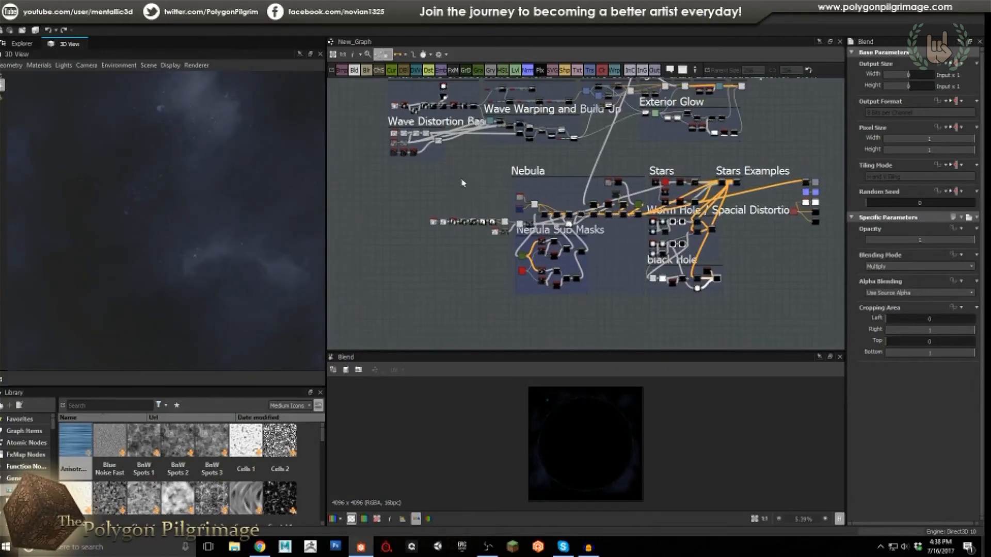
Inspect the start of the nebula chain: the Clouds 2, Transformation 2D, Histogram Scan and Levels nodes.
{"action": "scroll", "coordinate": [413, 231], "scroll_direction": "up", "scroll_amount": 1}
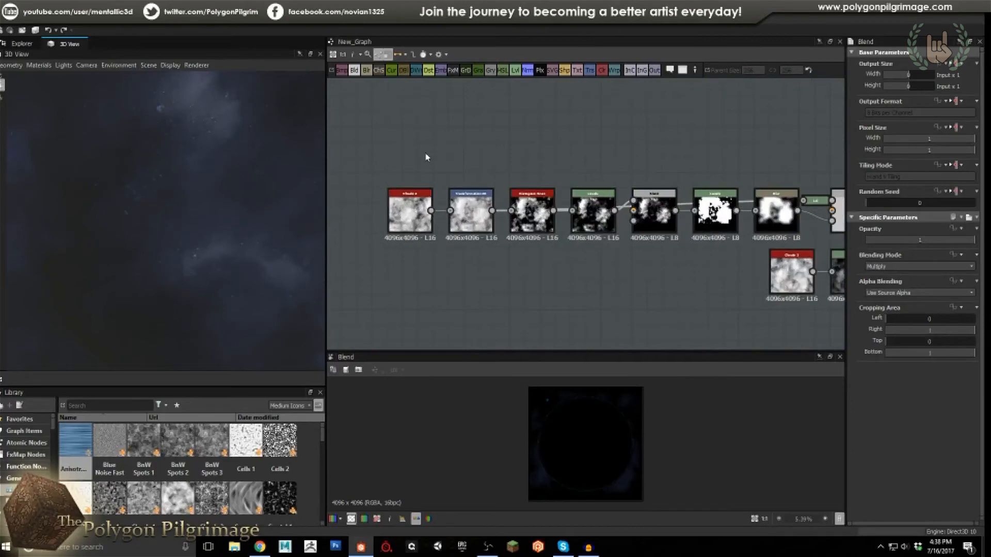
{"action": "left_click", "coordinate": [419, 220]}
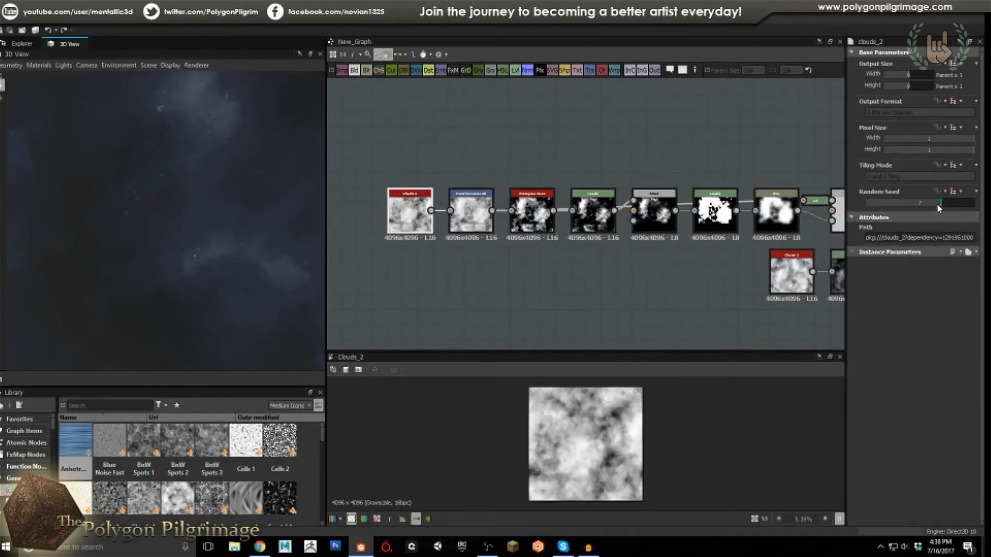
{"action": "left_click", "coordinate": [471, 216]}
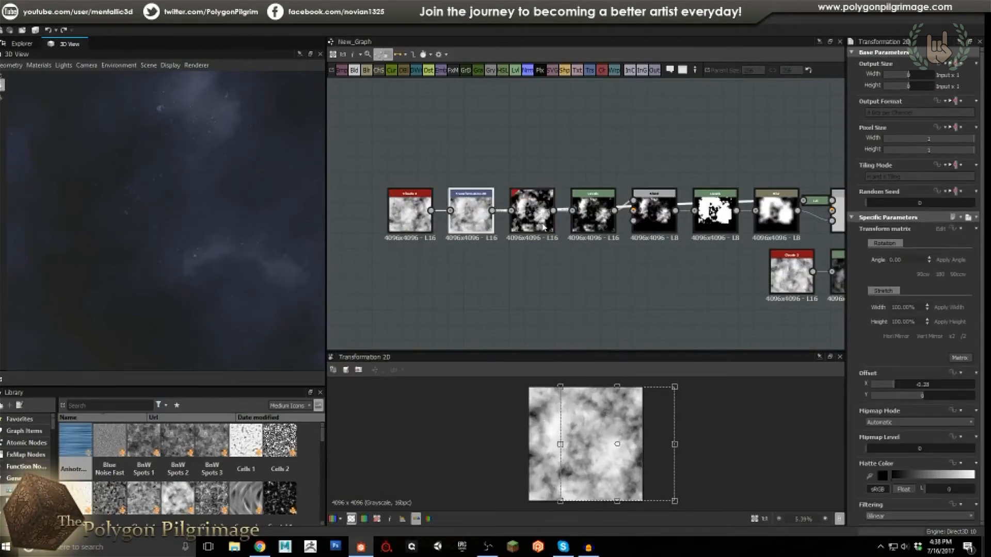
{"action": "left_click", "coordinate": [544, 207]}
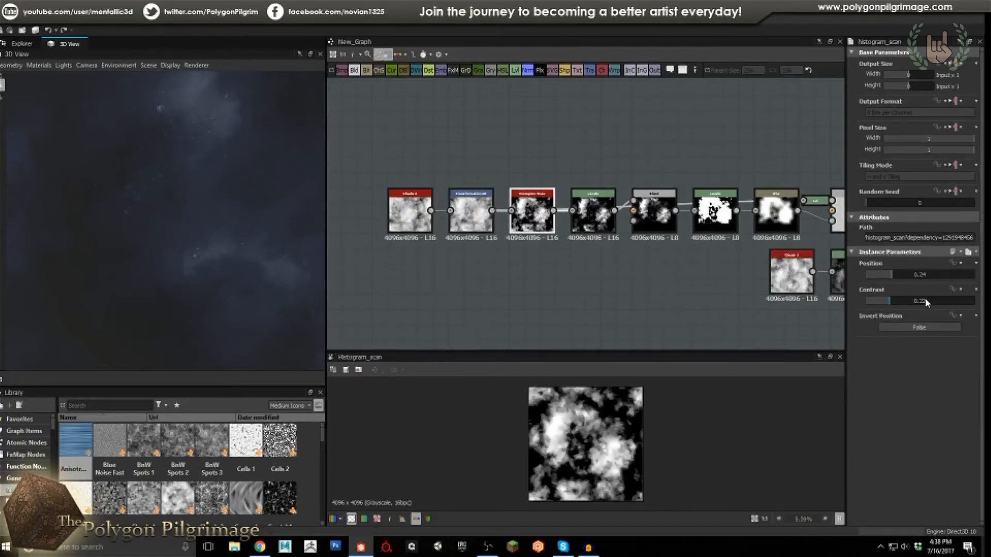
{"action": "left_click", "coordinate": [597, 221]}
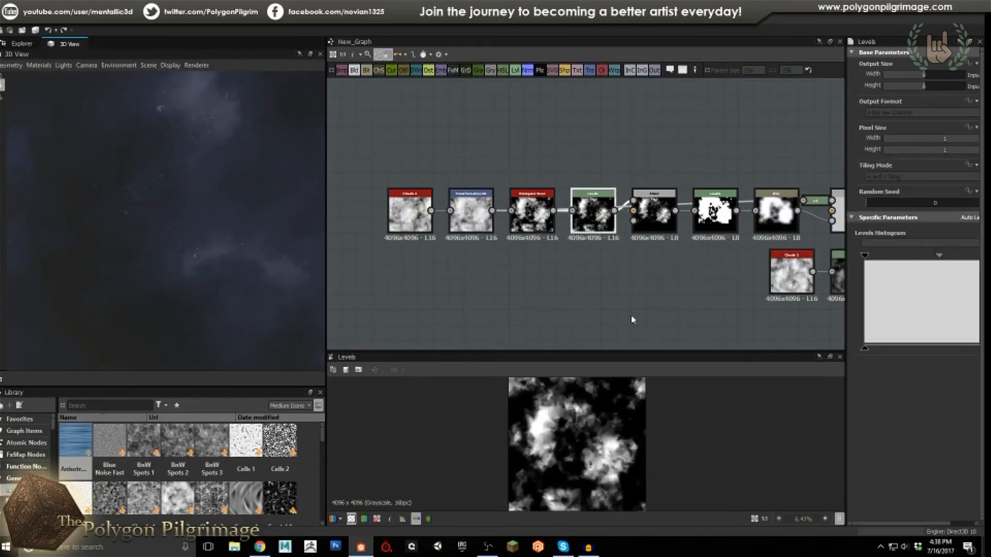
Inspect the Copy Blend that crops the clouds and move it below the row of nebula nodes.
{"action": "scroll", "coordinate": [551, 272], "scroll_direction": "up", "scroll_amount": 3}
{"action": "left_click", "coordinate": [546, 208]}
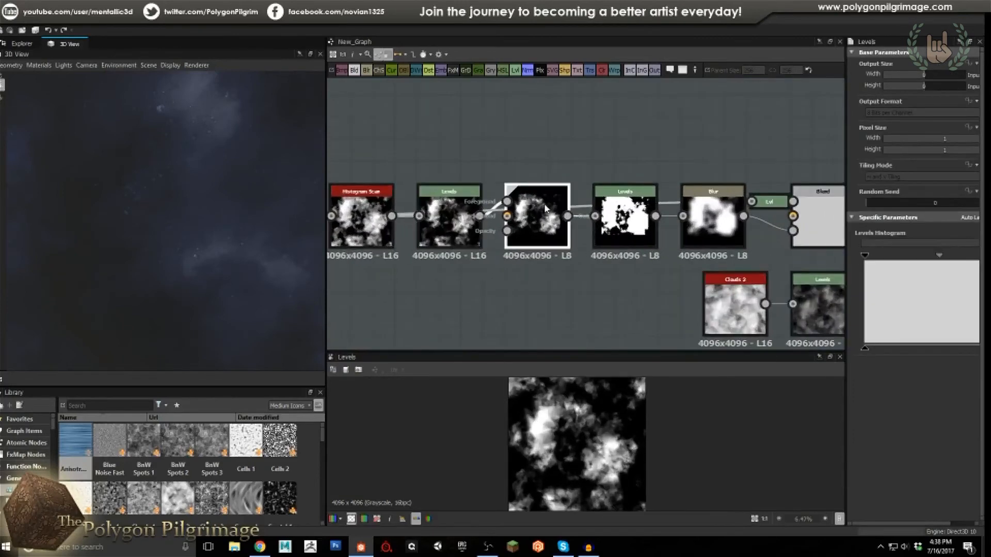
{"action": "scroll", "coordinate": [532, 213], "scroll_direction": "up", "scroll_amount": 2}
{"action": "left_click_drag", "start_coordinate": [540, 232], "coordinate": [540, 276]}
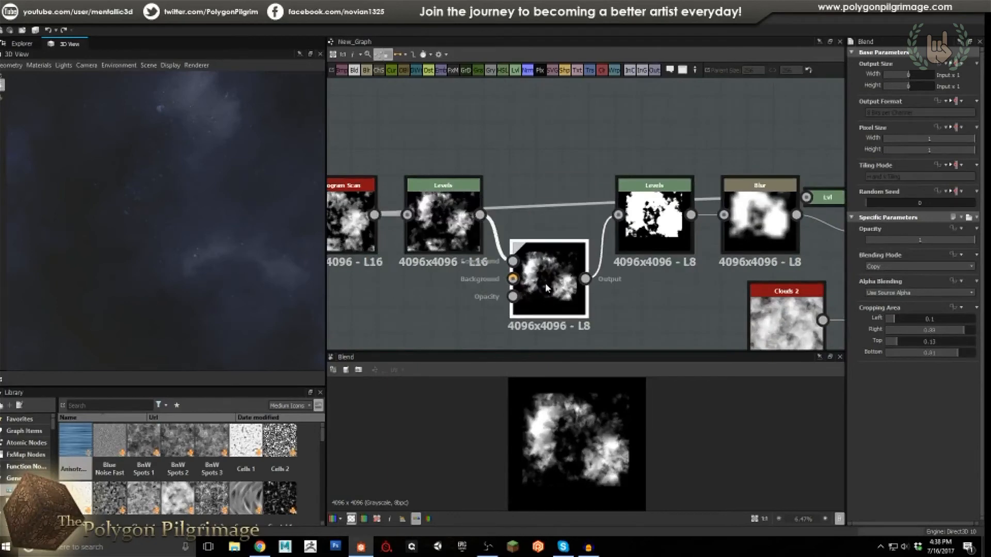
{"action": "left_click_drag", "start_coordinate": [545, 282], "coordinate": [546, 274]}
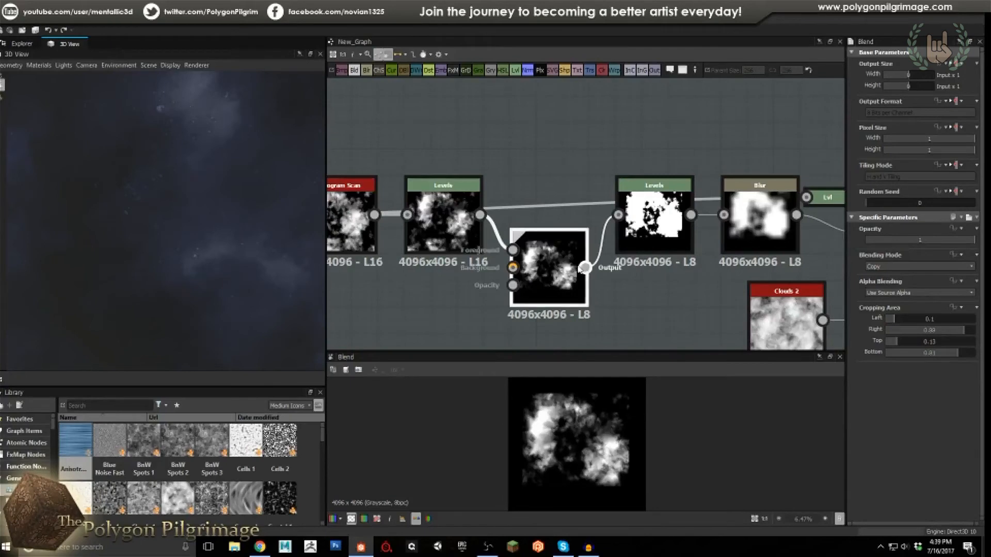
Inspect the Levels and Blur nodes following the cropped Blend, lowering both and raising the next Copy Blend to separate their connections.
{"action": "left_click", "coordinate": [654, 227]}
{"action": "middle_click_drag", "start_coordinate": [646, 239], "coordinate": [526, 231]}
{"action": "left_click_drag", "start_coordinate": [654, 218], "coordinate": [655, 243]}
{"action": "left_click_drag", "start_coordinate": [572, 234], "coordinate": [572, 288]}
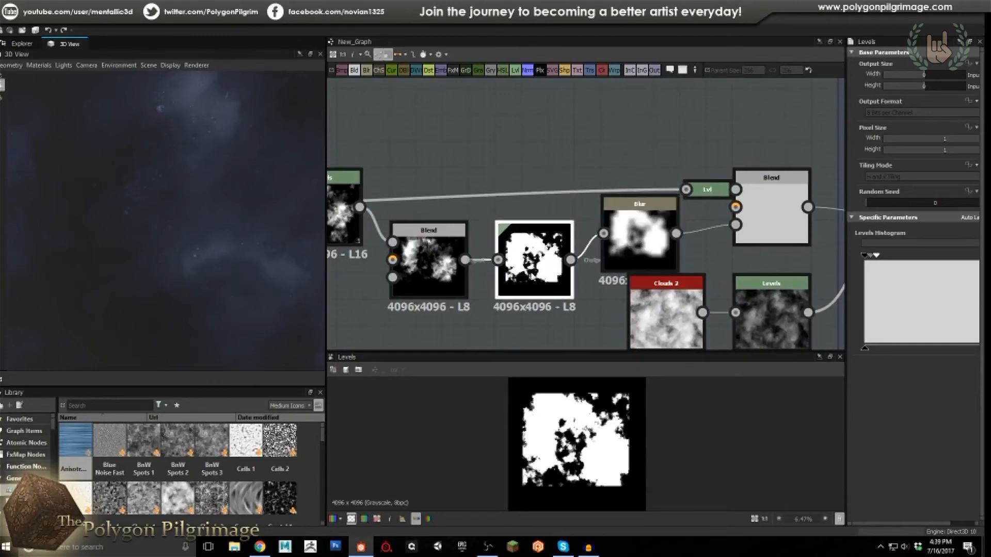
{"action": "left_click", "coordinate": [658, 229]}
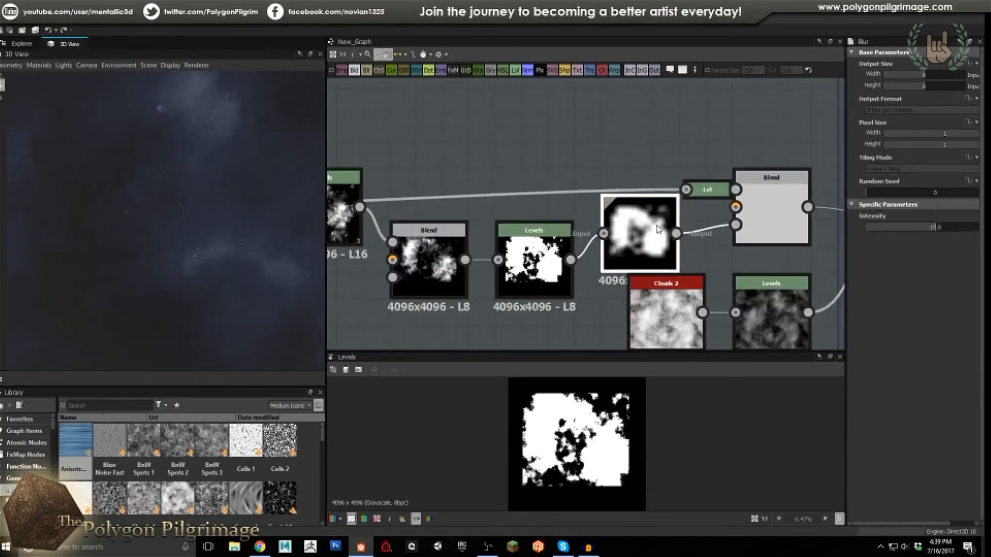
{"action": "left_click_drag", "start_coordinate": [788, 195], "coordinate": [788, 169]}
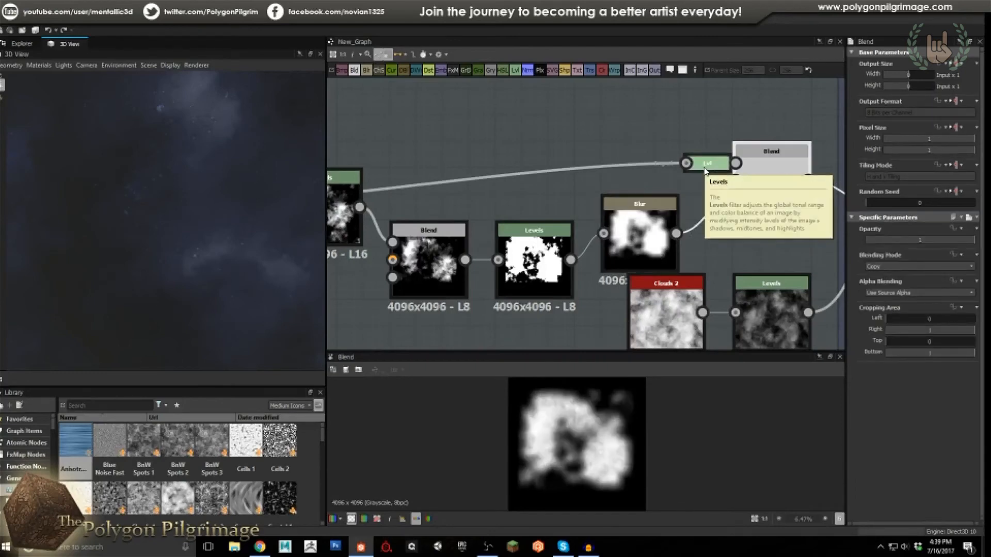
Examine how the first Levels output and the blurred mask feed the Copy Blend, checking the Blur and Blend nodes.
{"action": "scroll", "coordinate": [718, 181], "scroll_direction": "down", "scroll_amount": 3}
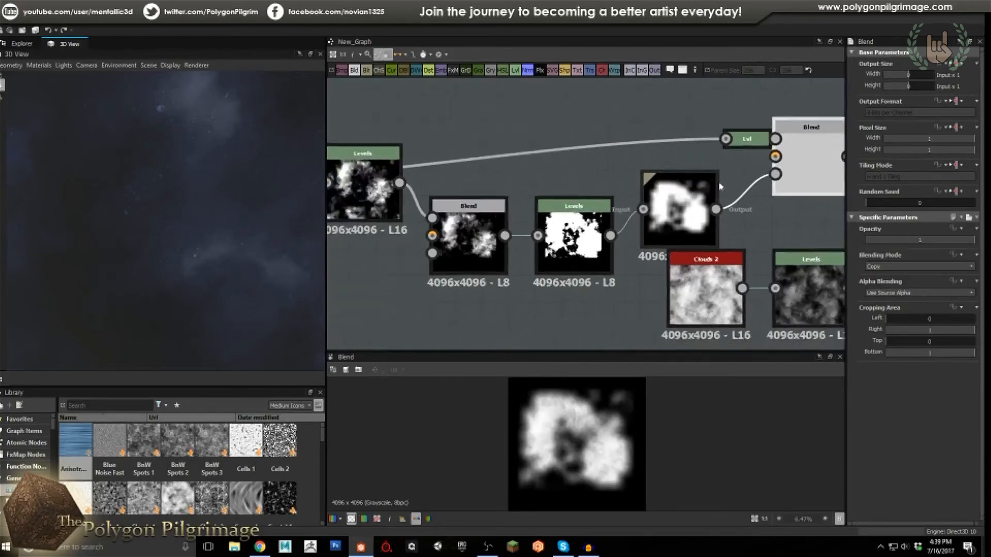
{"action": "middle_click_drag", "start_coordinate": [461, 247], "coordinate": [552, 259]}
{"action": "left_click", "coordinate": [419, 205]}
{"action": "middle_click_drag", "start_coordinate": [720, 187], "coordinate": [601, 191]}
{"action": "double_click", "coordinate": [744, 178]}
{"action": "double_click", "coordinate": [668, 215]}
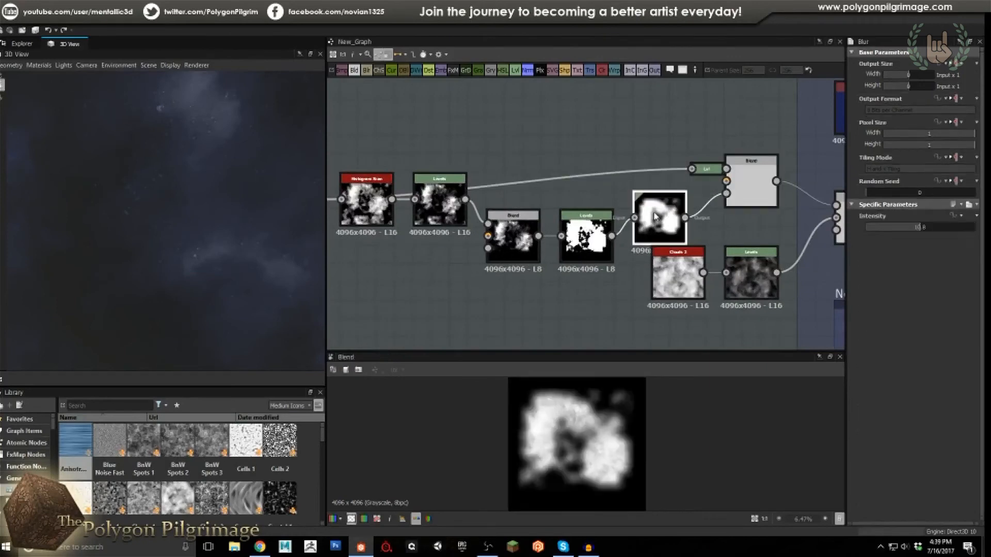
{"action": "left_click", "coordinate": [756, 195]}
{"action": "double_click", "coordinate": [756, 195]}
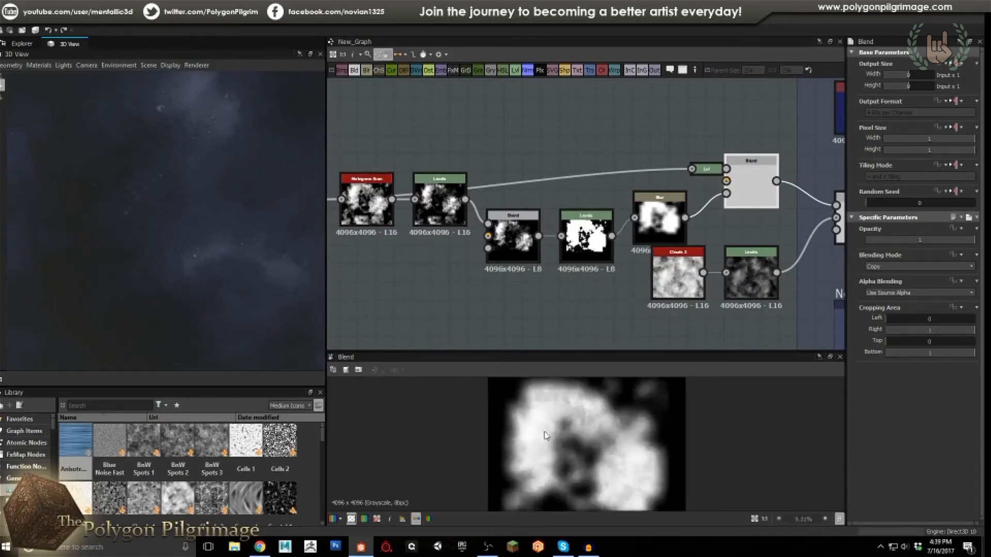
Inspect the Min (Darken) Blend at the Nebula section's start and the second Clouds 2 and Levels nodes feeding it.
{"action": "middle_click_drag", "start_coordinate": [657, 253], "coordinate": [522, 250]}
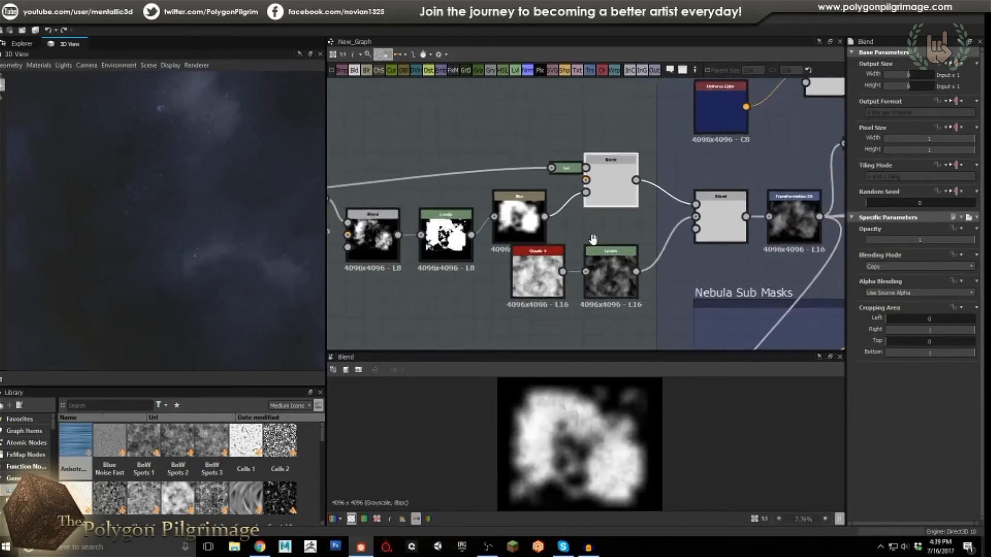
{"action": "middle_click_drag", "start_coordinate": [605, 236], "coordinate": [531, 250]}
{"action": "double_click", "coordinate": [654, 227]}
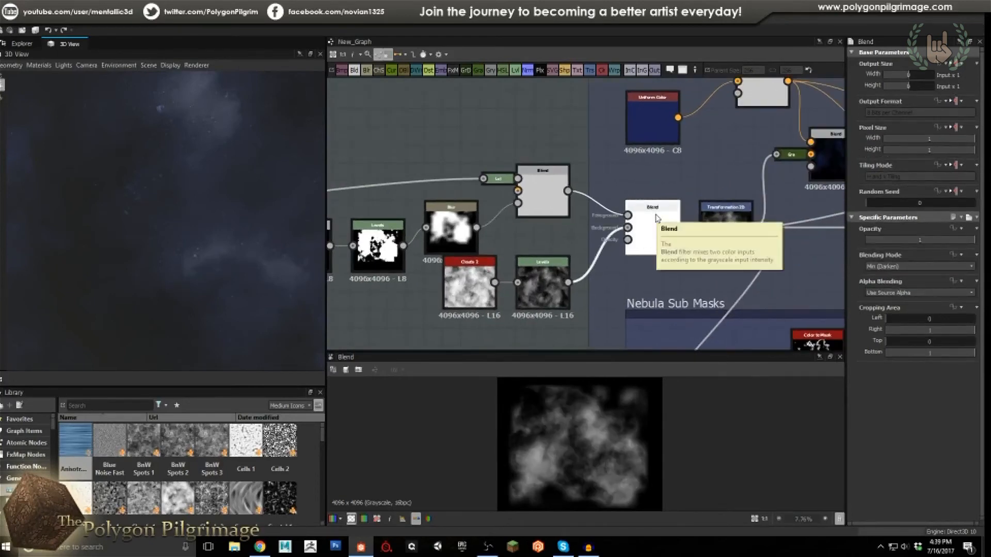
{"action": "double_click", "coordinate": [478, 288]}
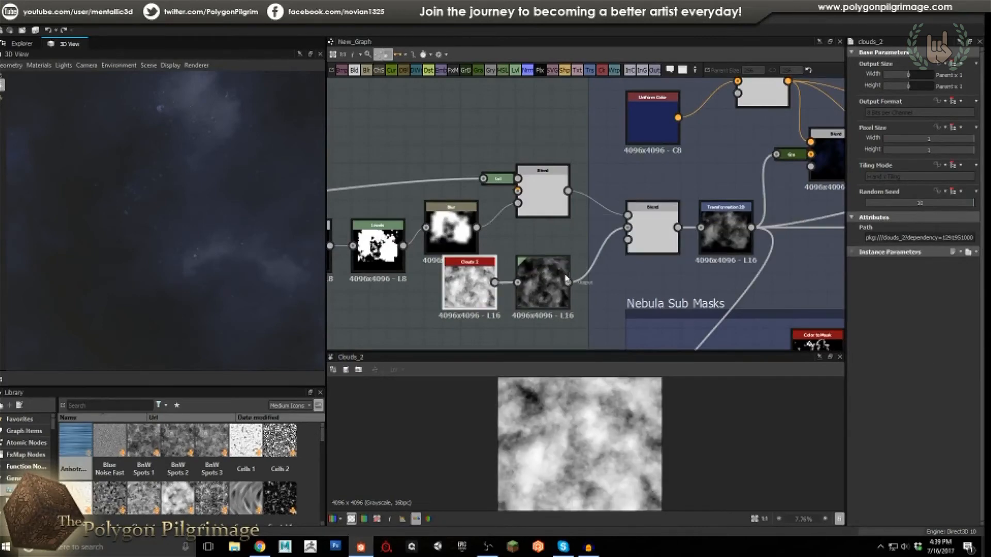
{"action": "double_click", "coordinate": [543, 285]}
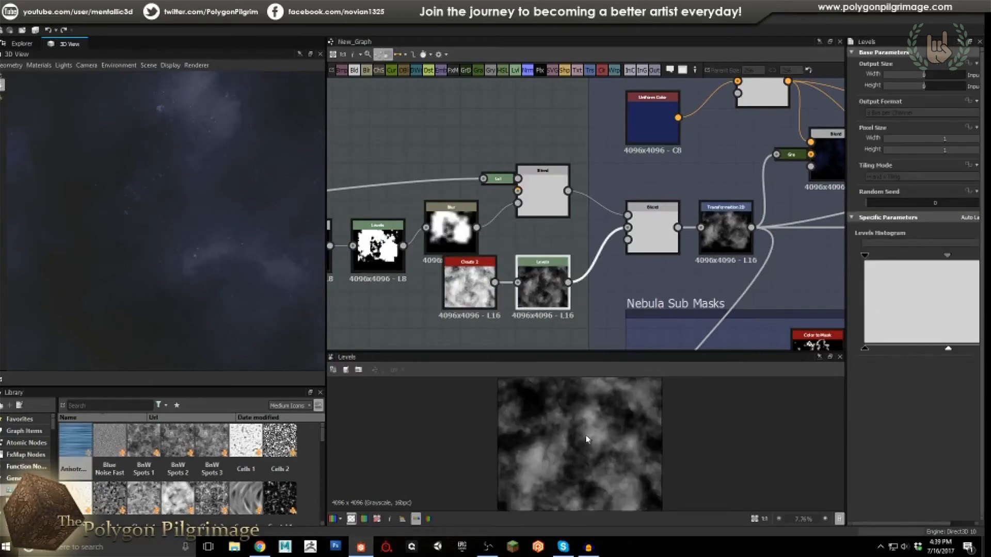
{"action": "double_click", "coordinate": [652, 232]}
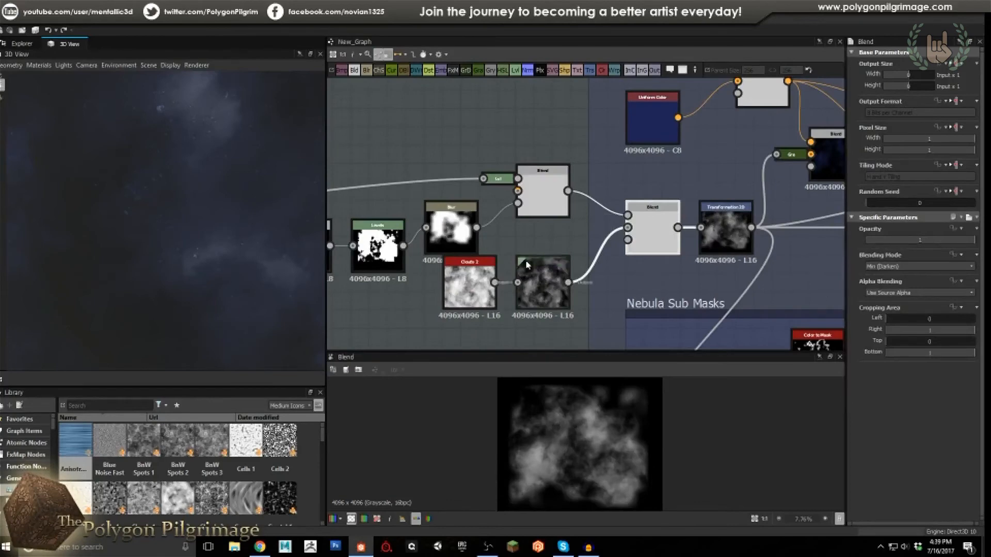
Compare the Copy Blend with the Min (Darken) Blend's cloud detail up close, and inspect the following Transformation 2D node.
{"action": "double_click", "coordinate": [540, 201]}
{"action": "double_click", "coordinate": [652, 230]}
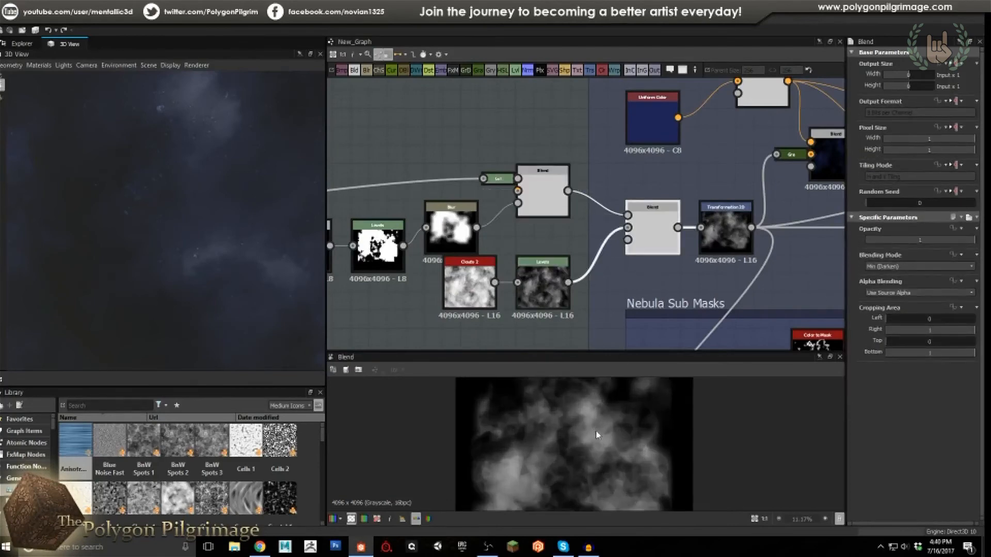
{"action": "scroll", "coordinate": [603, 431], "scroll_direction": "down", "scroll_amount": 2}
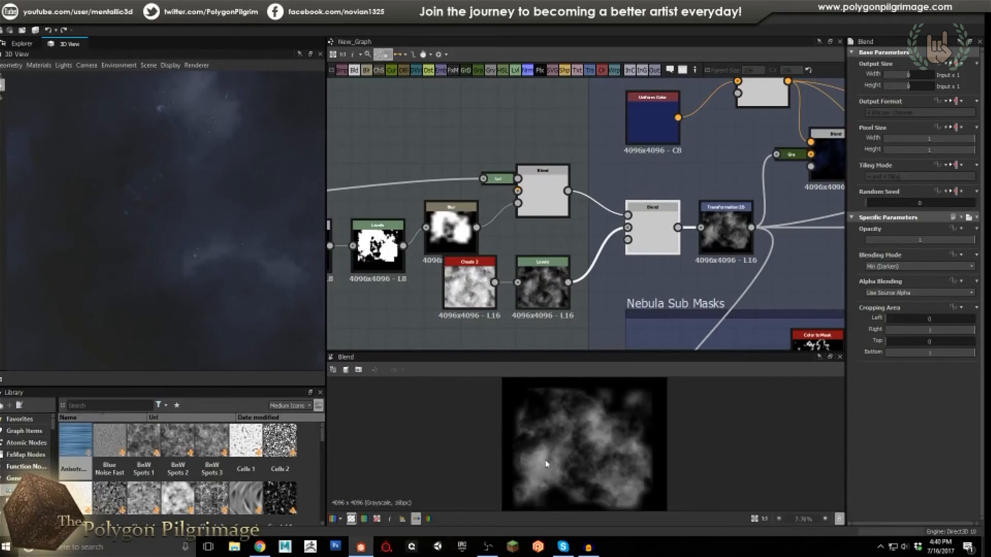
{"action": "scroll", "coordinate": [611, 441], "scroll_direction": "up", "scroll_amount": 2}
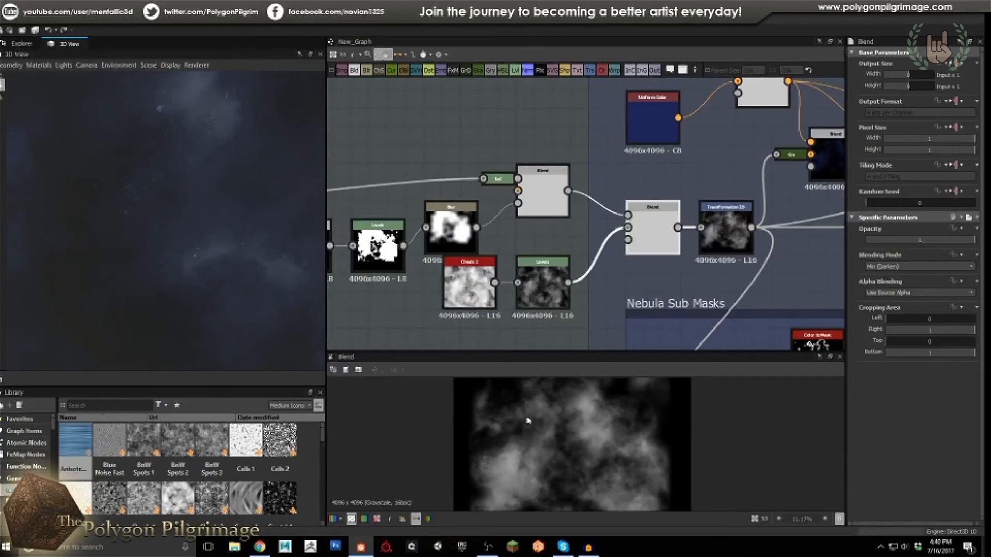
{"action": "middle_click_drag", "start_coordinate": [644, 261], "coordinate": [489, 248]}
{"action": "left_click", "coordinate": [564, 252]}
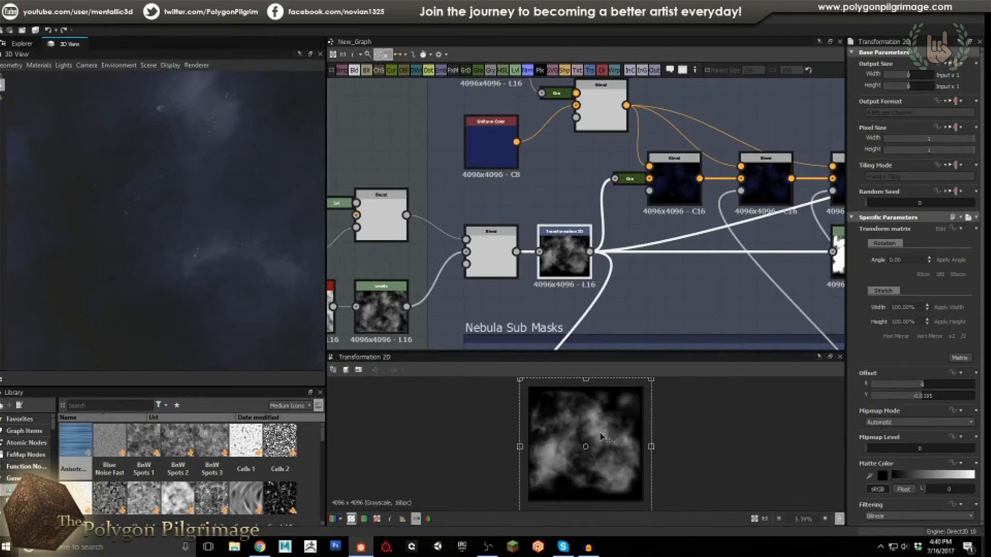
Inspect the Add Sub Blend that combines the Fractal Sum Base noise with the blue Uniform Color.
{"action": "scroll", "coordinate": [580, 194], "scroll_direction": "down", "scroll_amount": 3}
{"action": "scroll", "coordinate": [543, 237], "scroll_direction": "down", "scroll_amount": 1}
{"action": "middle_click_drag", "start_coordinate": [566, 243], "coordinate": [533, 253]}
{"action": "scroll", "coordinate": [521, 208], "scroll_direction": "up", "scroll_amount": 2}
{"action": "scroll", "coordinate": [520, 206], "scroll_direction": "up", "scroll_amount": 1}
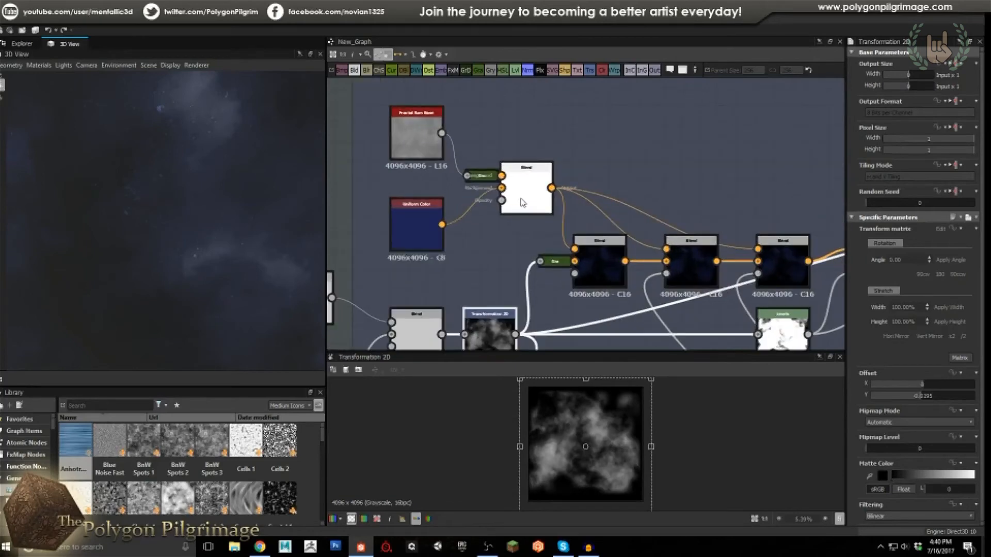
{"action": "double_click", "coordinate": [522, 203]}
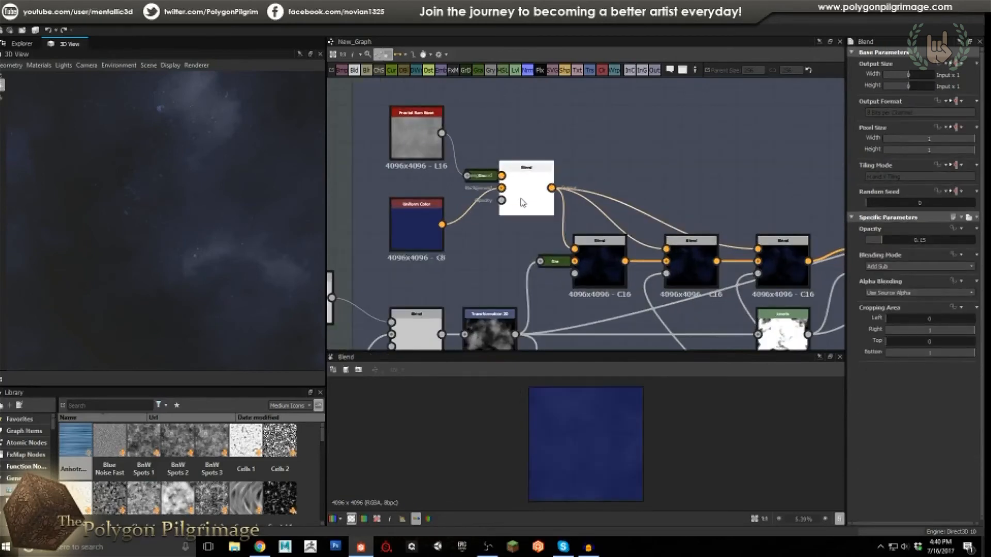
{"action": "scroll", "coordinate": [575, 416], "scroll_direction": "up", "scroll_amount": 2}
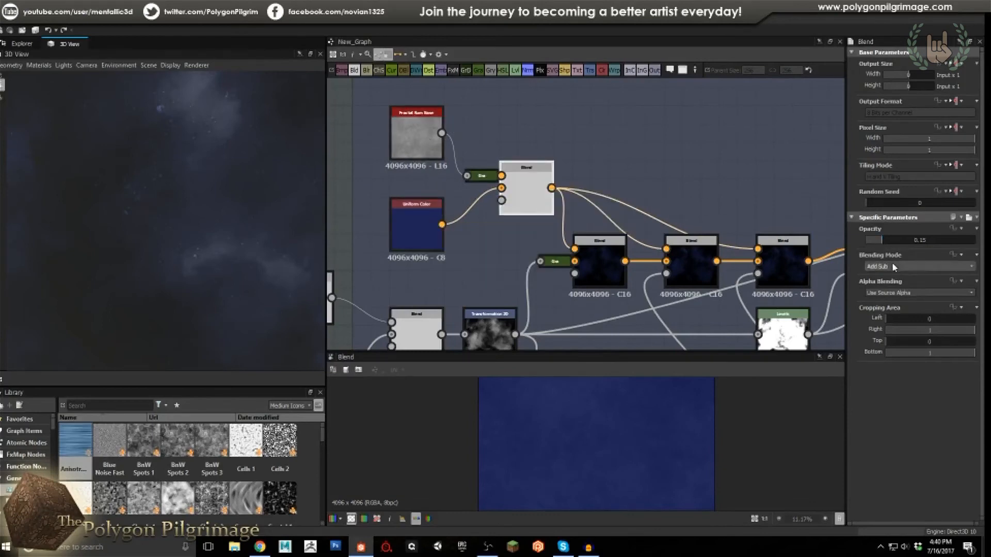
Inspect the first Multiply Blend in the nebula color chain and the Add Sub Blend feeding it.
{"action": "middle_click_drag", "start_coordinate": [652, 181], "coordinate": [645, 132]}
{"action": "left_click", "coordinate": [599, 212]}
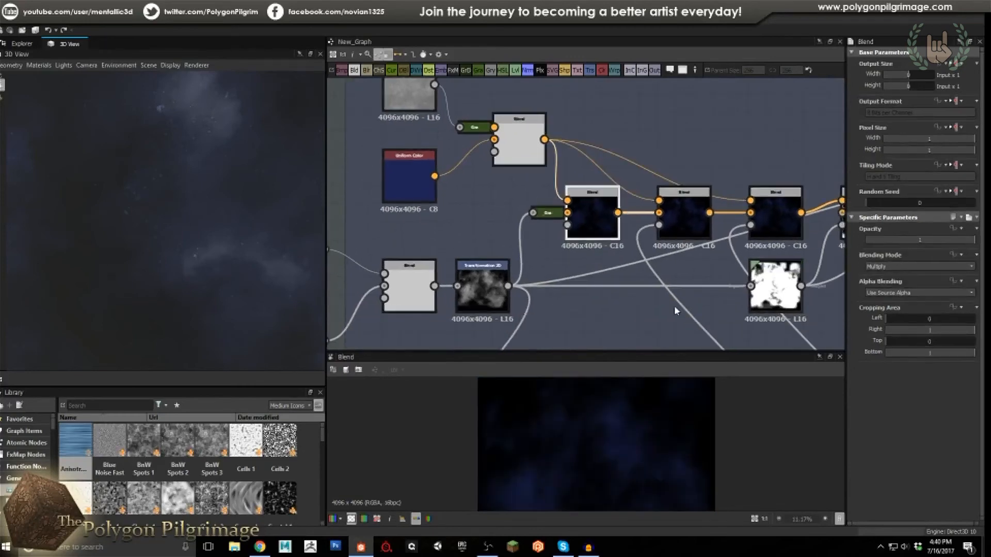
{"action": "left_click", "coordinate": [519, 145]}
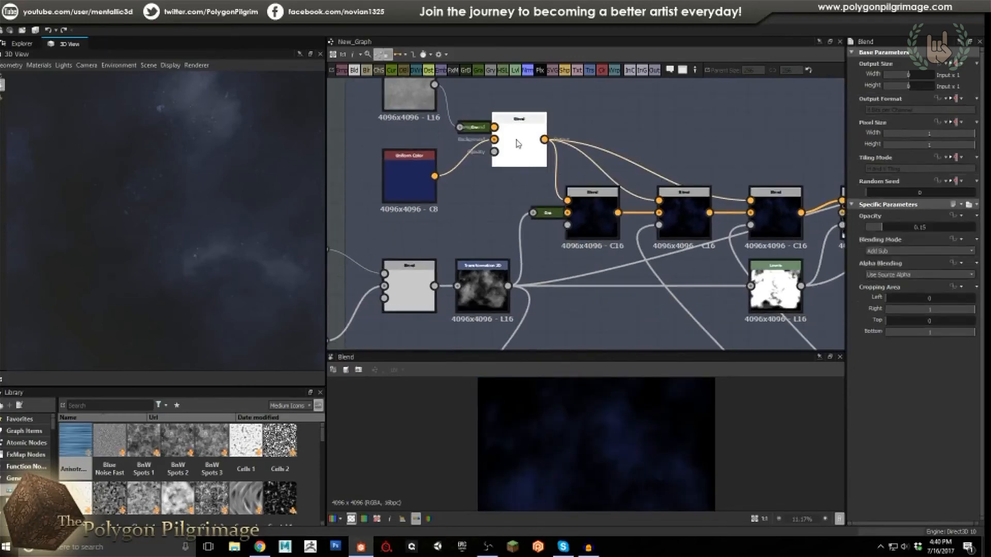
Compare the first Multiply Blend in the nebula color chain with the Transformation 2D cloud mask feeding it.
{"action": "left_click", "coordinate": [593, 222]}
{"action": "left_click", "coordinate": [473, 297]}
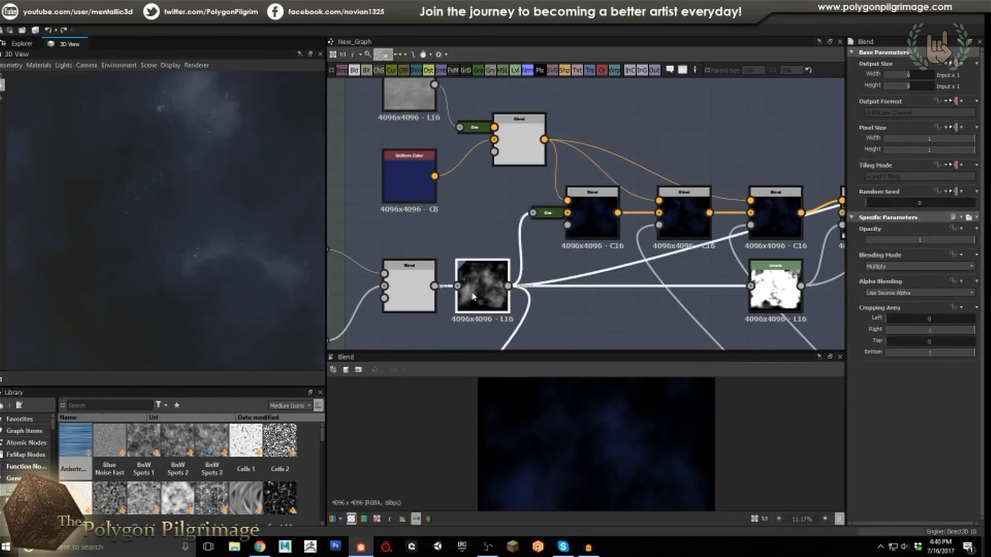
{"action": "left_click", "coordinate": [586, 220]}
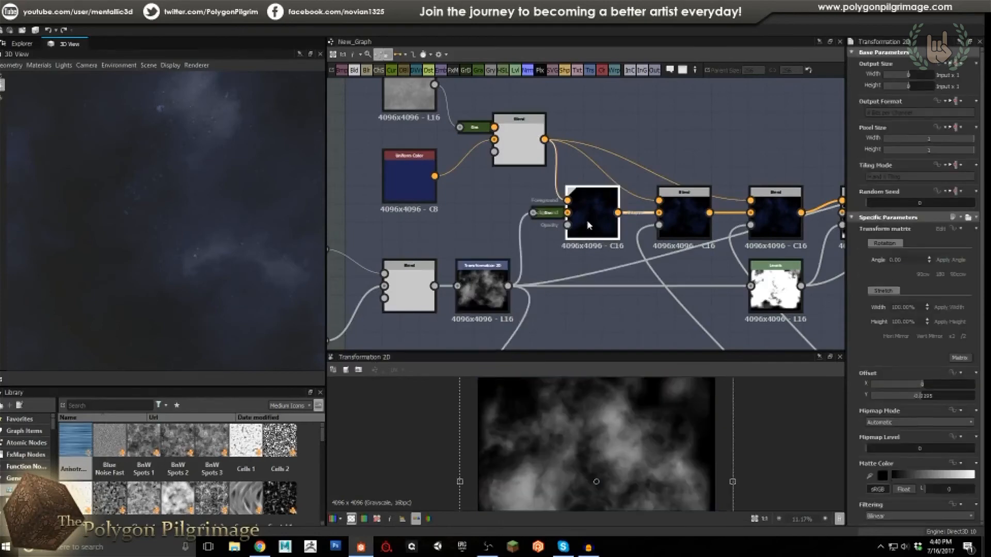
{"action": "scroll", "coordinate": [600, 427], "scroll_direction": "up", "scroll_amount": 4}
{"action": "scroll", "coordinate": [620, 441], "scroll_direction": "down", "scroll_amount": 7}
{"action": "scroll", "coordinate": [619, 440], "scroll_direction": "up", "scroll_amount": 3}
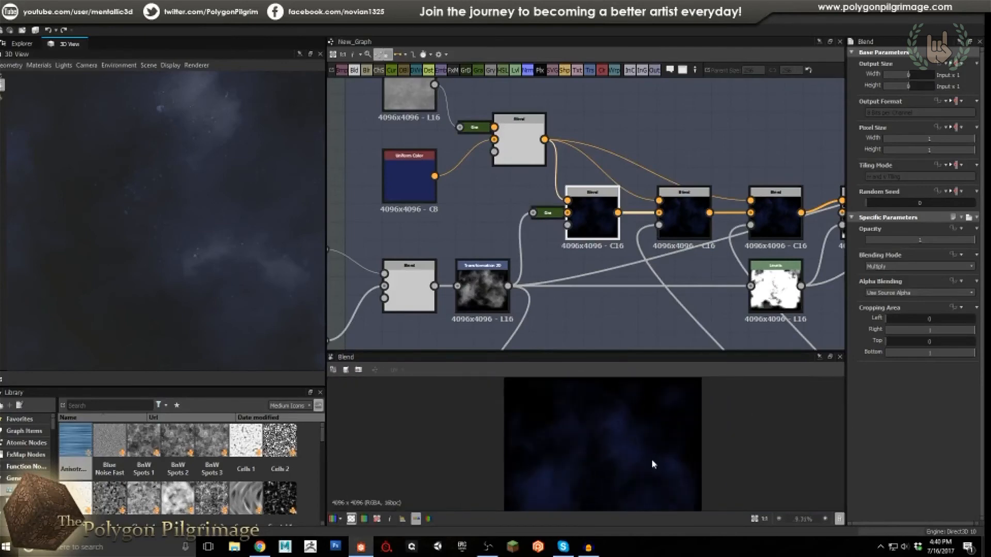
Inspect the Copy Blend that follows the Multiply Blend and examine its nebula detail up close.
{"action": "middle_click_drag", "start_coordinate": [657, 242], "coordinate": [563, 153]}
{"action": "scroll", "coordinate": [557, 200], "scroll_direction": "down", "scroll_amount": 4}
{"action": "middle_click_drag", "start_coordinate": [539, 278], "coordinate": [574, 282]}
{"action": "middle_click_drag", "start_coordinate": [565, 192], "coordinate": [569, 247]}
{"action": "scroll", "coordinate": [578, 202], "scroll_direction": "up", "scroll_amount": 2}
{"action": "scroll", "coordinate": [578, 203], "scroll_direction": "up", "scroll_amount": 2}
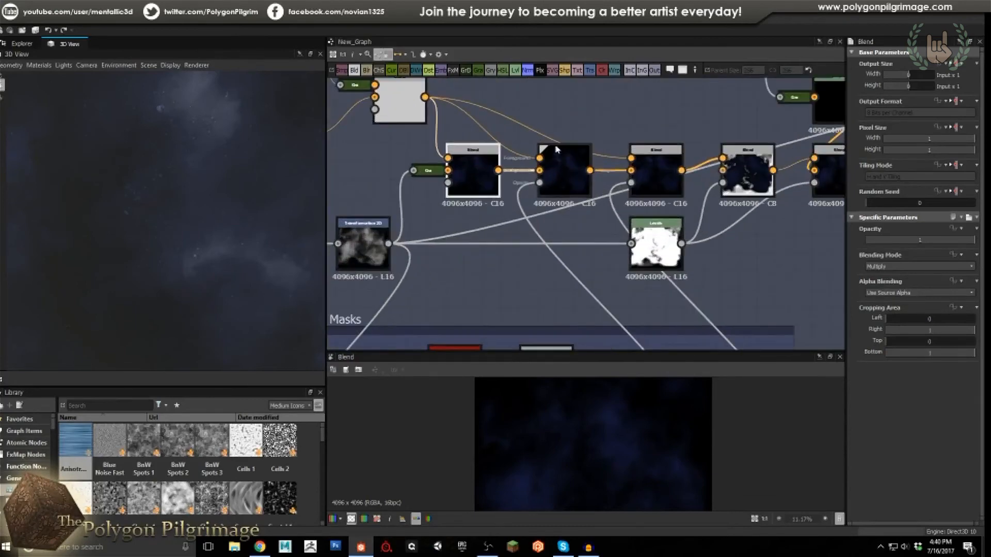
{"action": "middle_click_drag", "start_coordinate": [582, 222], "coordinate": [671, 217]}
{"action": "left_click", "coordinate": [646, 168]}
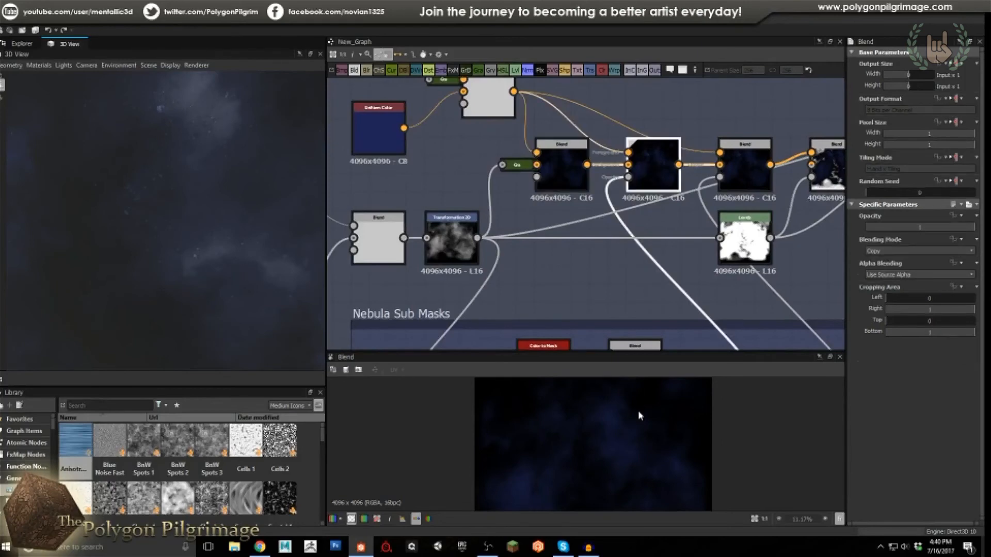
{"action": "scroll", "coordinate": [560, 439], "scroll_direction": "up", "scroll_amount": 3}
{"action": "scroll", "coordinate": [564, 441], "scroll_direction": "down", "scroll_amount": 3}
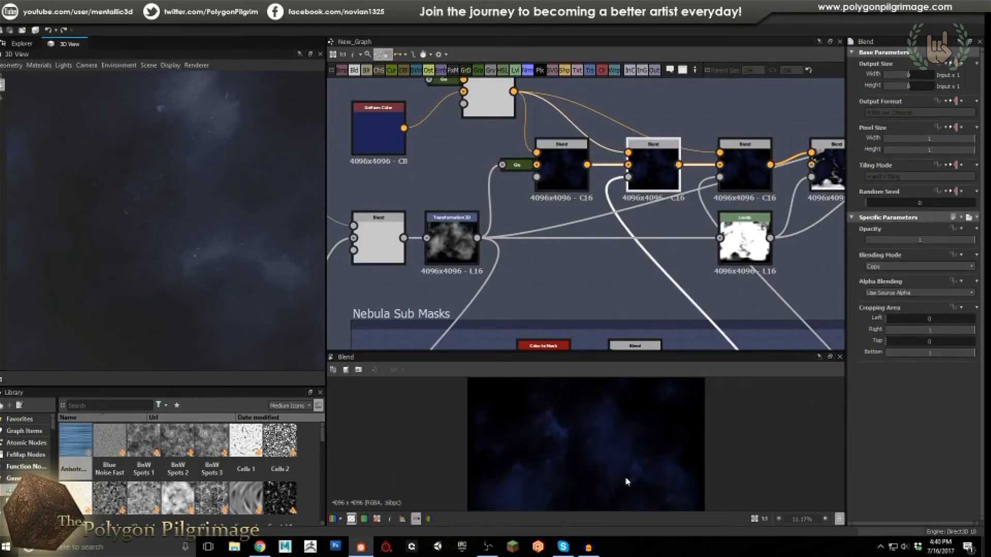
{"action": "scroll", "coordinate": [624, 468], "scroll_direction": "up", "scroll_amount": 3}
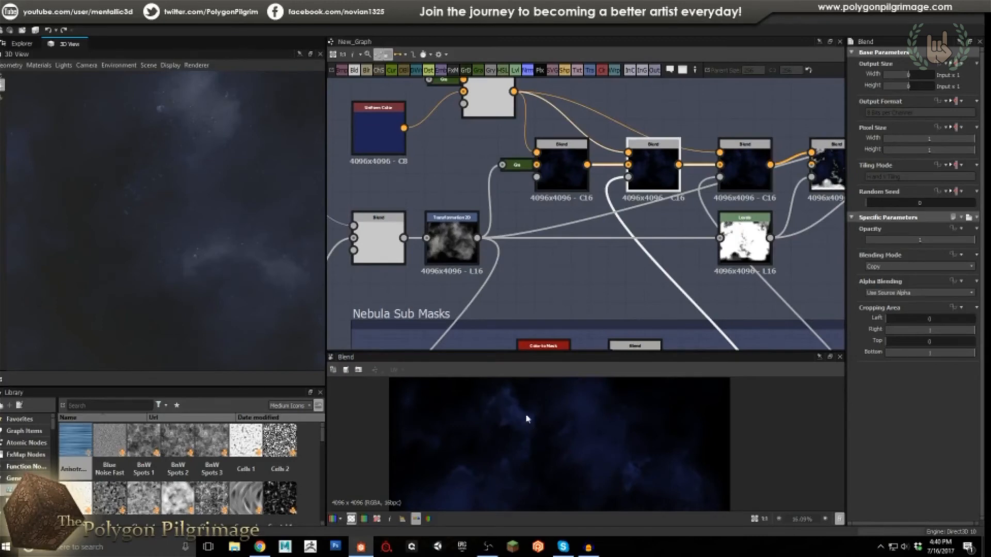
{"action": "scroll", "coordinate": [527, 419], "scroll_direction": "down", "scroll_amount": 2}
Trace the Nebula Sub Masks input from the Transformation 2D clouds through the Gradient Map to the upper Color to Mask node.
{"action": "middle_click_drag", "start_coordinate": [649, 260], "coordinate": [617, 186]}
{"action": "scroll", "coordinate": [617, 187], "scroll_direction": "down", "scroll_amount": 2}
{"action": "scroll", "coordinate": [639, 217], "scroll_direction": "down", "scroll_amount": 1}
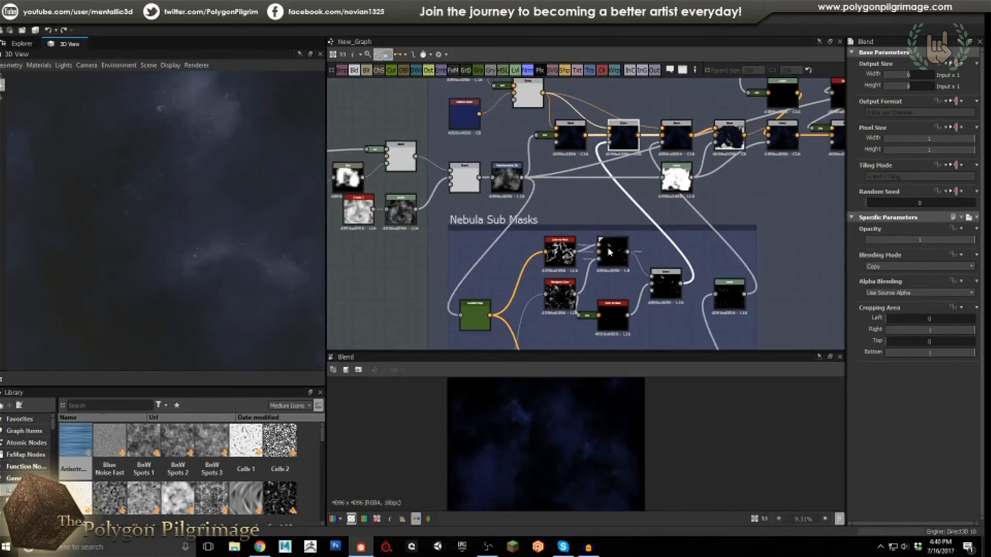
{"action": "middle_click_drag", "start_coordinate": [556, 276], "coordinate": [569, 230]}
{"action": "scroll", "coordinate": [541, 247], "scroll_direction": "up", "scroll_amount": 1}
{"action": "double_click", "coordinate": [517, 106]}
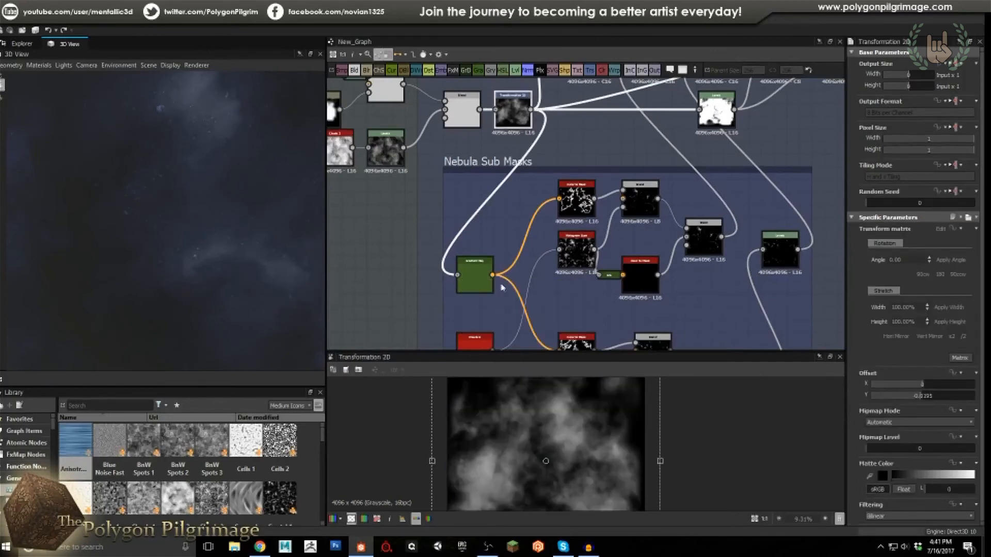
{"action": "middle_click_drag", "start_coordinate": [553, 287], "coordinate": [518, 303]}
{"action": "scroll", "coordinate": [531, 230], "scroll_direction": "up", "scroll_amount": 1}
{"action": "double_click", "coordinate": [523, 186]}
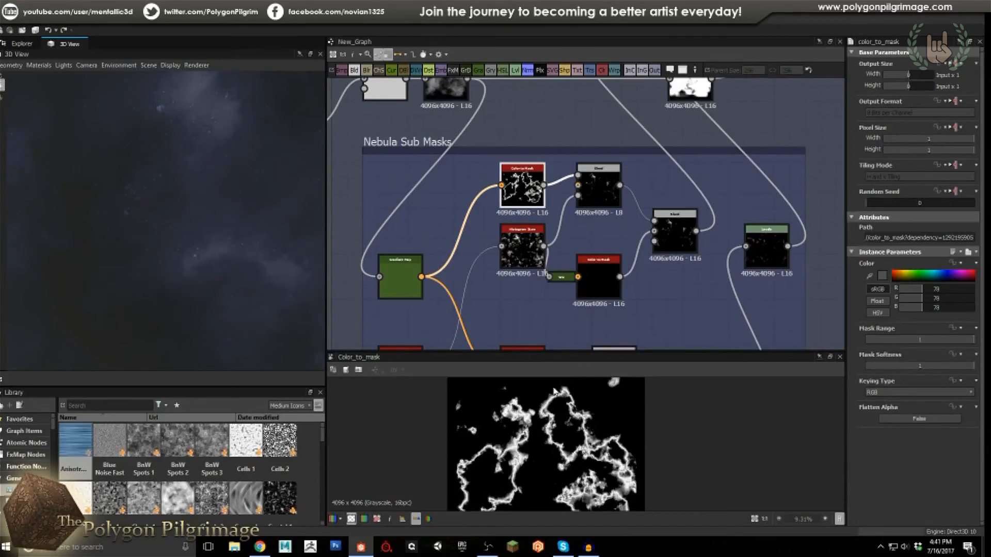
Compare the upper Copy Blend in Nebula Sub Masks with the Color to Mask node in its foreground.
{"action": "double_click", "coordinate": [600, 186]}
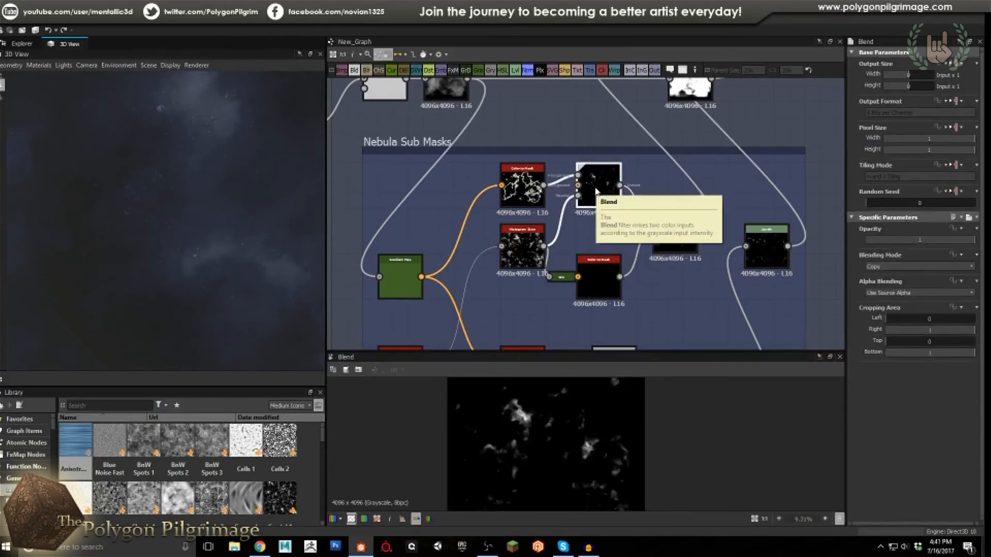
{"action": "scroll", "coordinate": [523, 190], "scroll_direction": "up", "scroll_amount": 2}
{"action": "double_click", "coordinate": [530, 184]}
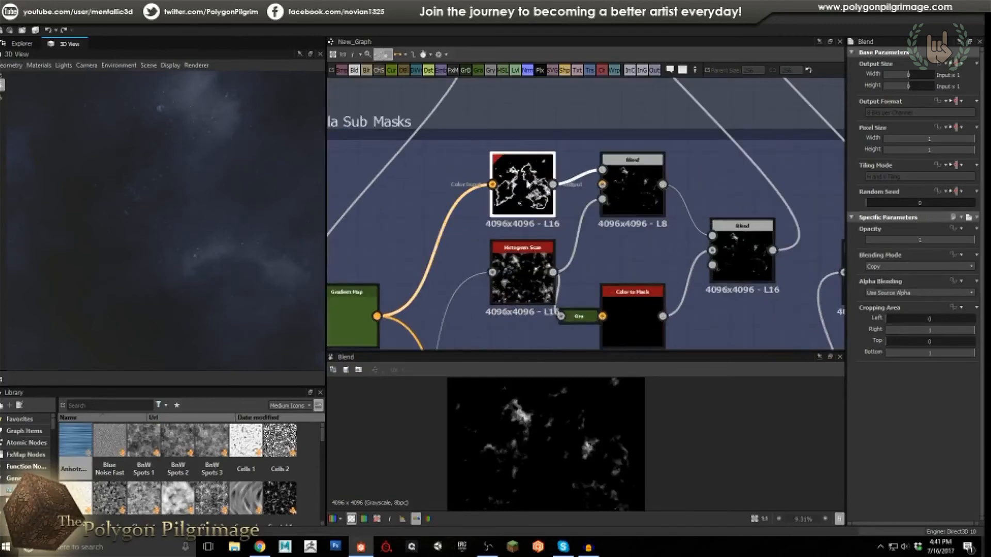
{"action": "double_click", "coordinate": [632, 186]}
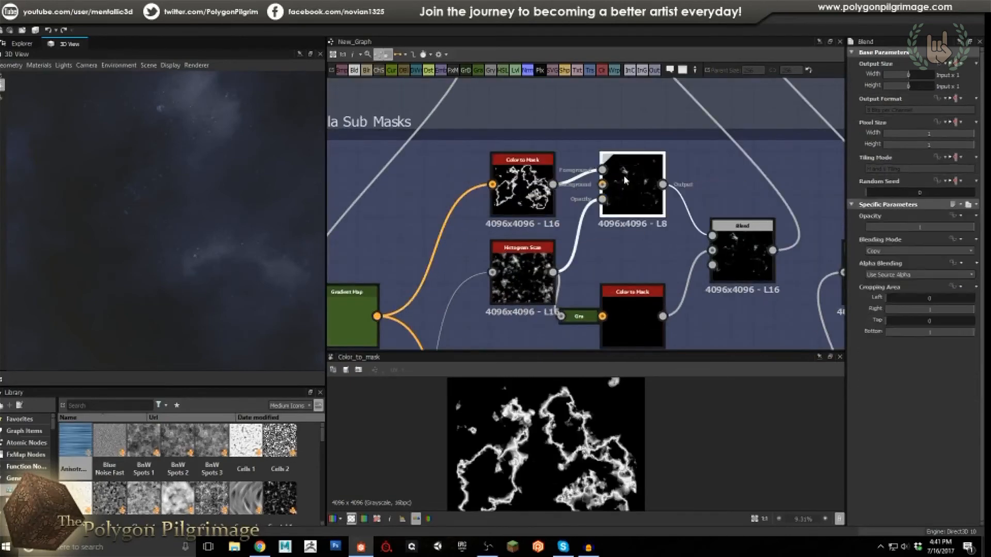
Inspect the Histogram Scan that masks the upper Copy Blend and the Clouds 3 noise behind it.
{"action": "left_click", "coordinate": [524, 267]}
{"action": "double_click", "coordinate": [524, 267]}
{"action": "scroll", "coordinate": [522, 208], "scroll_direction": "down", "scroll_amount": 3}
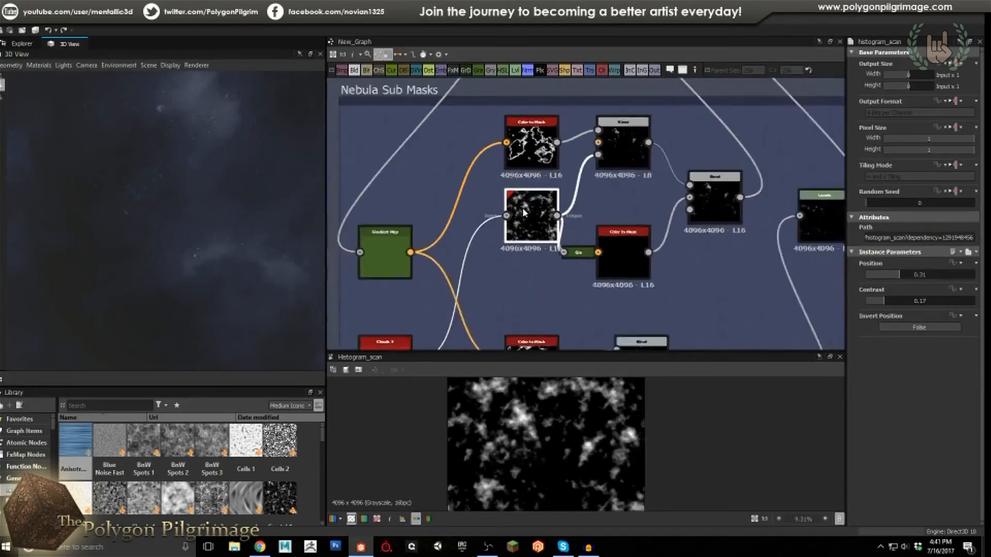
{"action": "double_click", "coordinate": [424, 317]}
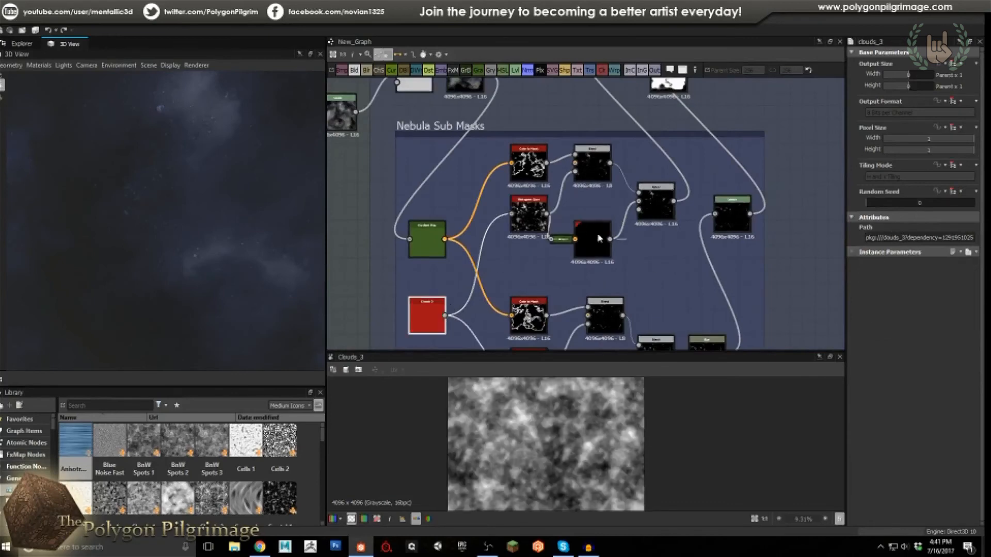
{"action": "scroll", "coordinate": [518, 211], "scroll_direction": "up", "scroll_amount": 2}
{"action": "double_click", "coordinate": [517, 209]}
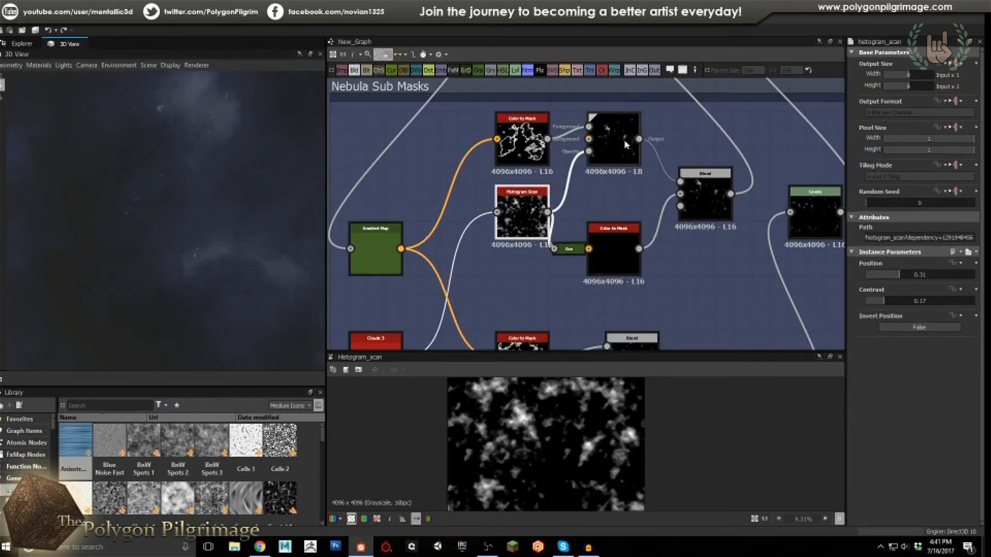
{"action": "scroll", "coordinate": [528, 449], "scroll_direction": "down", "scroll_amount": 2}
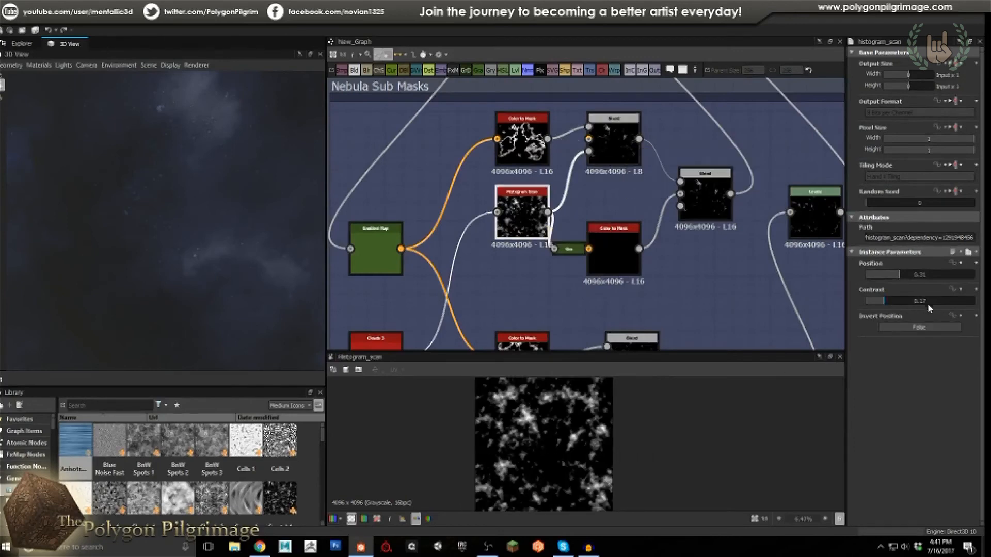
Check how the upper sub mask's Copy Blend breaks up the Color to Mask outlines.
{"action": "middle_click_drag", "start_coordinate": [570, 200], "coordinate": [574, 238]}
{"action": "double_click", "coordinate": [609, 182]}
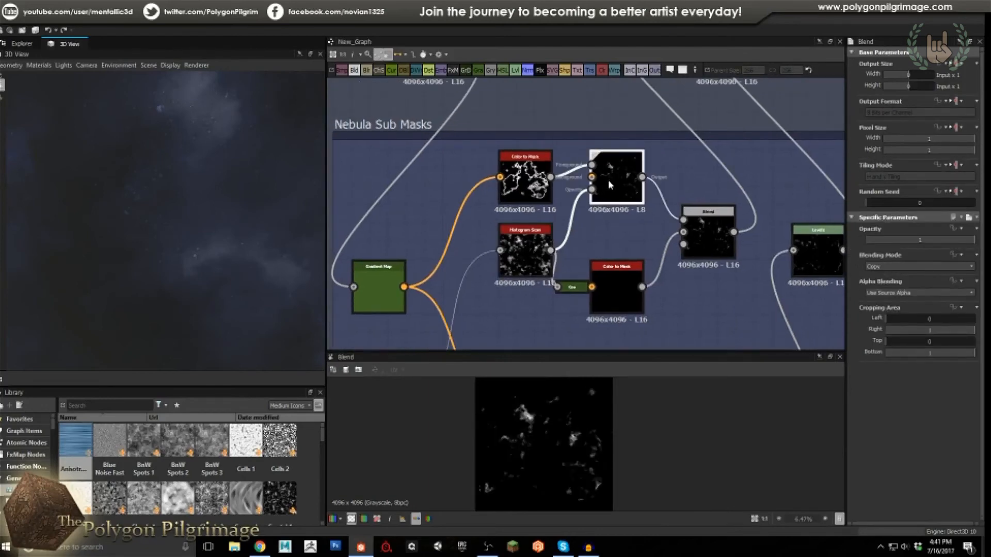
{"action": "double_click", "coordinate": [526, 172]}
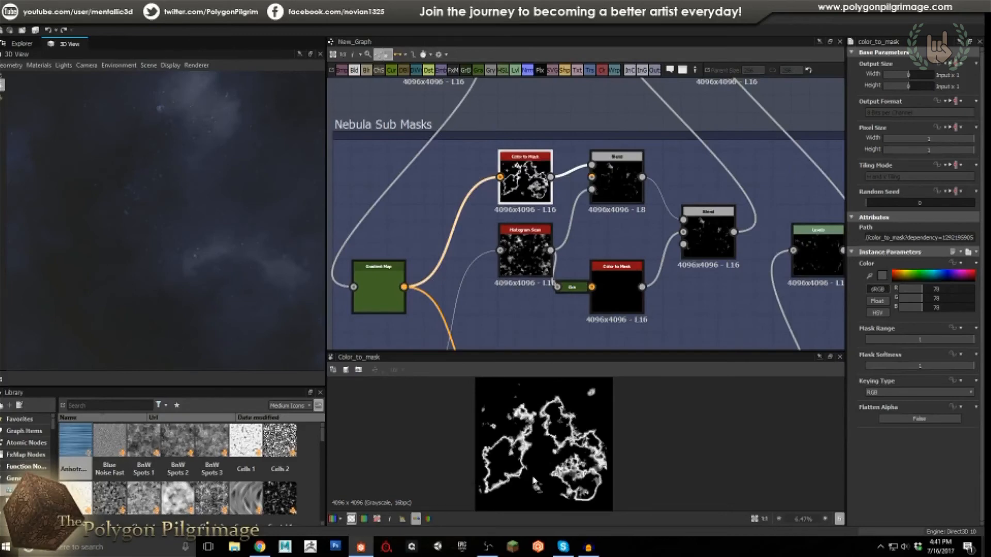
{"action": "double_click", "coordinate": [609, 179]}
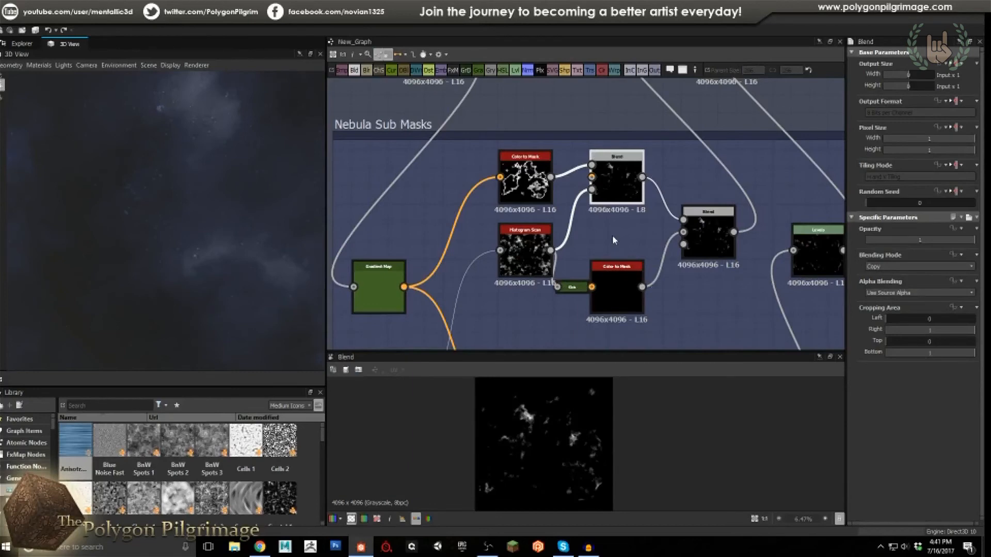
Inspect the upper Max (Lighten) Blend, the Histogram Scan and the Color to Mask node feeding its background.
{"action": "middle_click_drag", "start_coordinate": [612, 235], "coordinate": [531, 240]}
{"action": "double_click", "coordinate": [628, 237]}
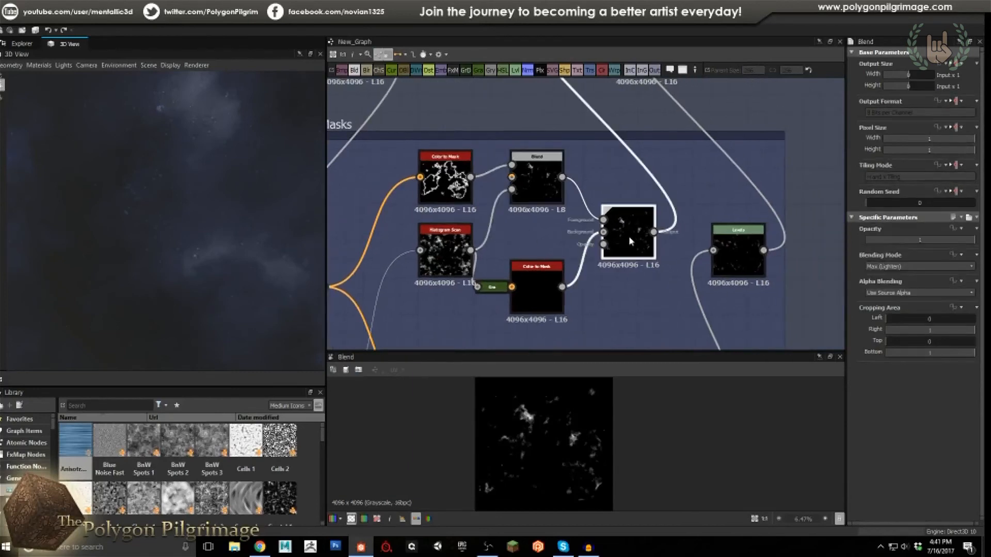
{"action": "left_click_drag", "start_coordinate": [524, 280], "coordinate": [542, 280]}
{"action": "double_click", "coordinate": [445, 252]}
{"action": "double_click", "coordinate": [555, 293]}
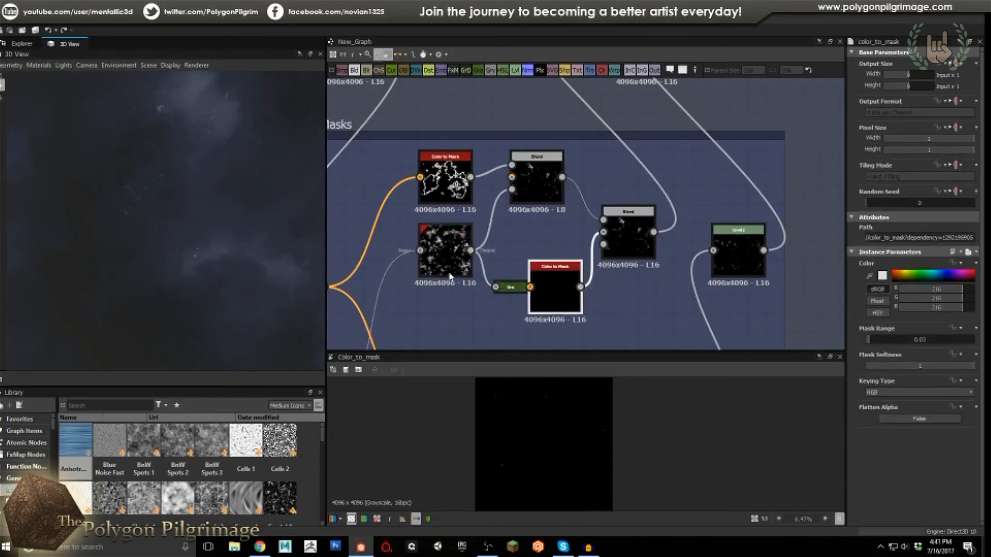
{"action": "scroll", "coordinate": [550, 287], "scroll_direction": "up", "scroll_amount": 1}
{"action": "left_click_drag", "start_coordinate": [547, 289], "coordinate": [529, 289]}
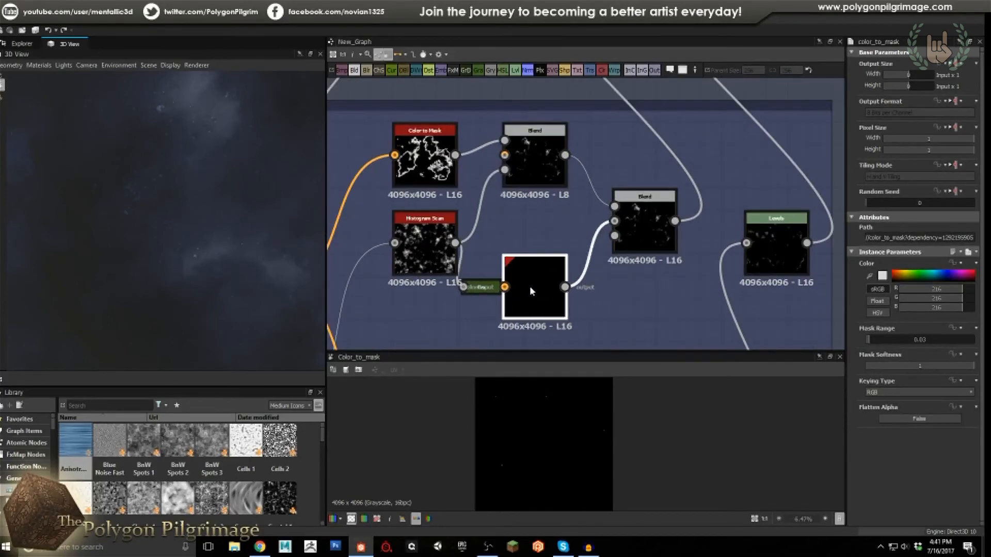
Examine the combined mask from the upper Max (Lighten) Blend up close.
{"action": "double_click", "coordinate": [643, 227]}
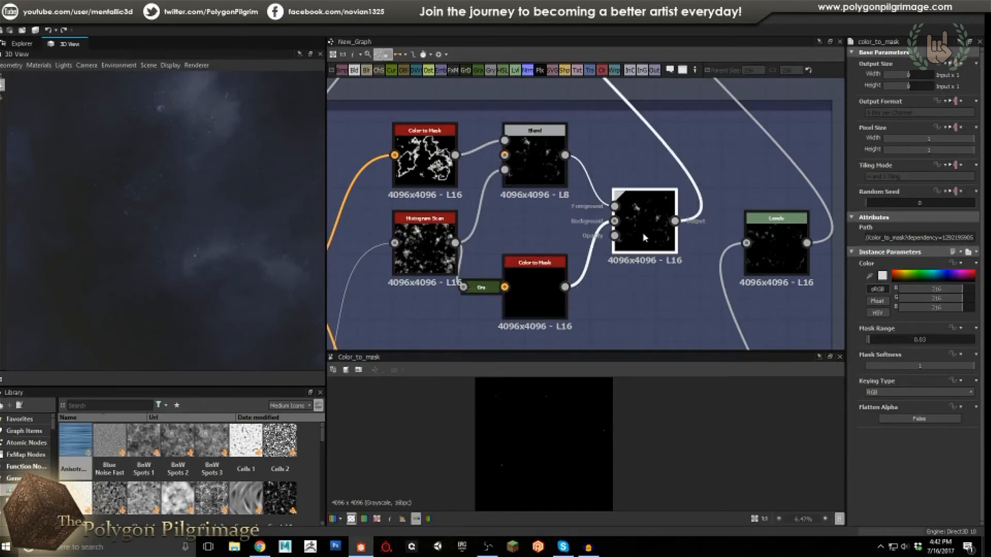
{"action": "scroll", "coordinate": [549, 398], "scroll_direction": "up", "scroll_amount": 5}
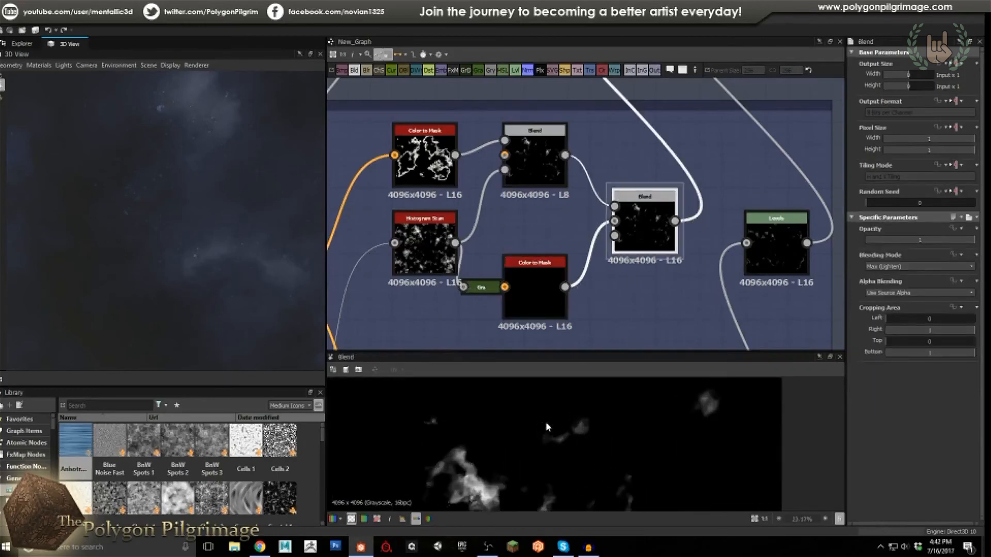
{"action": "scroll", "coordinate": [527, 408], "scroll_direction": "down", "scroll_amount": 4}
{"action": "middle_click_drag", "start_coordinate": [580, 447], "coordinate": [548, 427]}
{"action": "scroll", "coordinate": [547, 422], "scroll_direction": "down", "scroll_amount": 3}
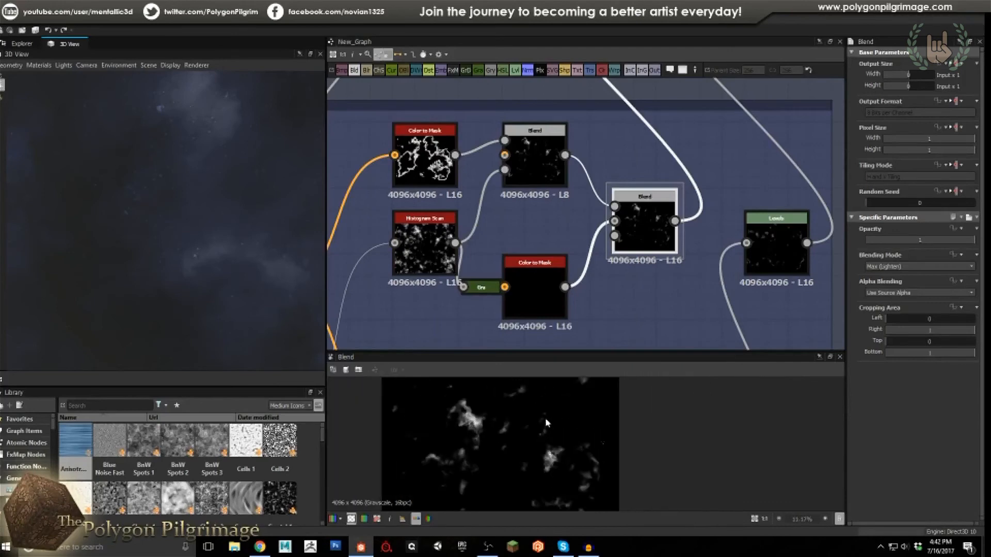
Follow the upper sub mask to the Copy Blend in the nebula color chain and examine the highlights it adds.
{"action": "middle_click_drag", "start_coordinate": [641, 243], "coordinate": [628, 287]}
{"action": "scroll", "coordinate": [629, 287], "scroll_direction": "down", "scroll_amount": 4}
{"action": "middle_click_drag", "start_coordinate": [561, 152], "coordinate": [570, 196]}
{"action": "scroll", "coordinate": [570, 197], "scroll_direction": "up", "scroll_amount": 3}
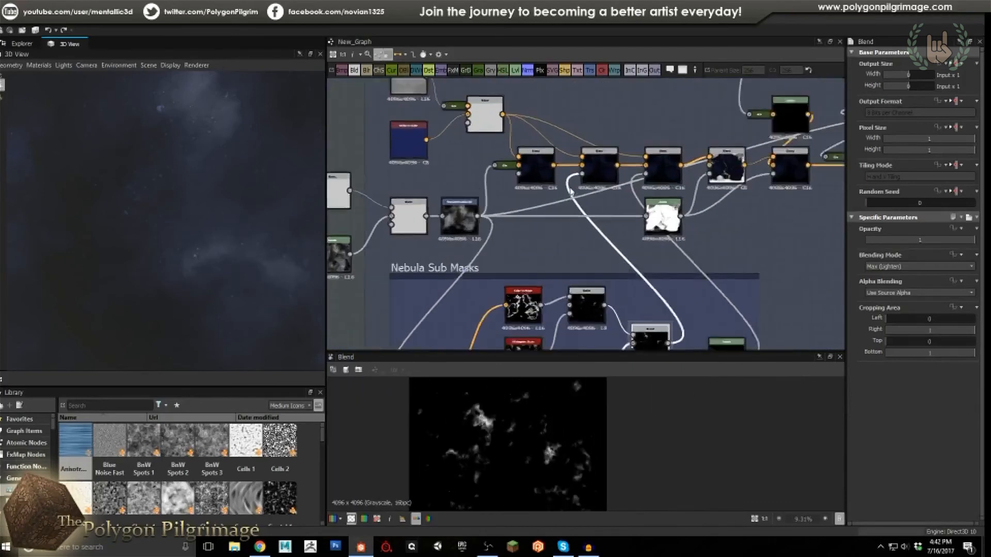
{"action": "left_click", "coordinate": [607, 157]}
{"action": "double_click", "coordinate": [594, 175]}
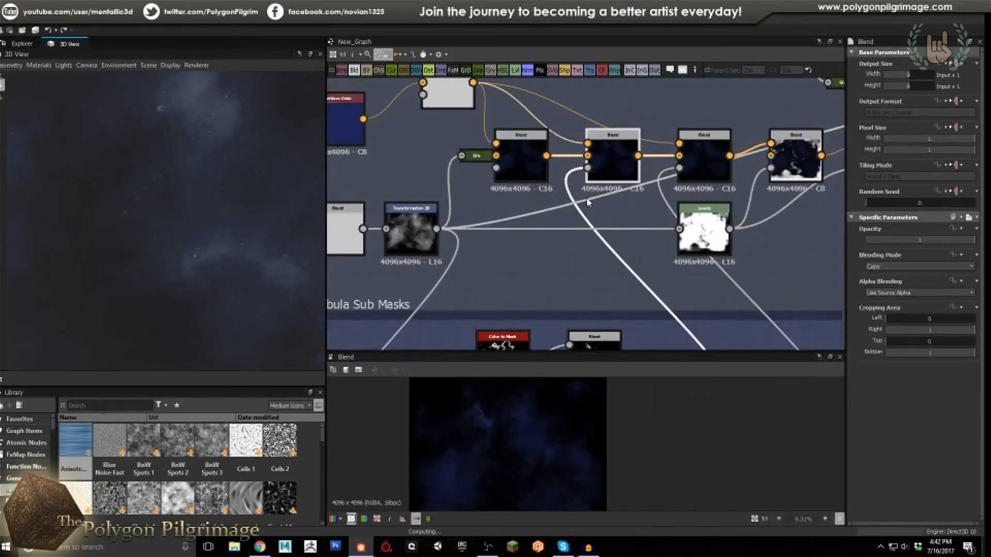
{"action": "middle_click_drag", "start_coordinate": [595, 189], "coordinate": [592, 224]}
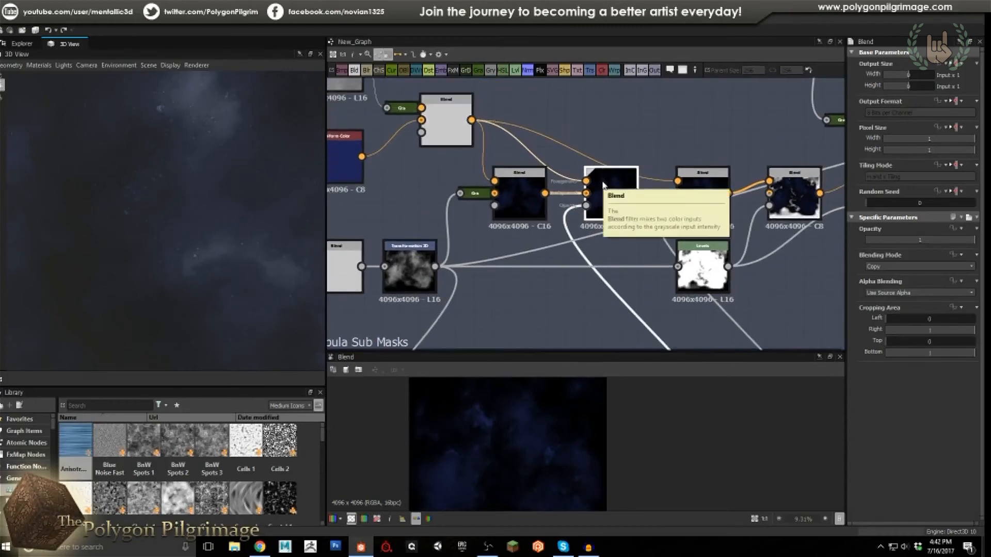
{"action": "scroll", "coordinate": [480, 424], "scroll_direction": "up", "scroll_amount": 2}
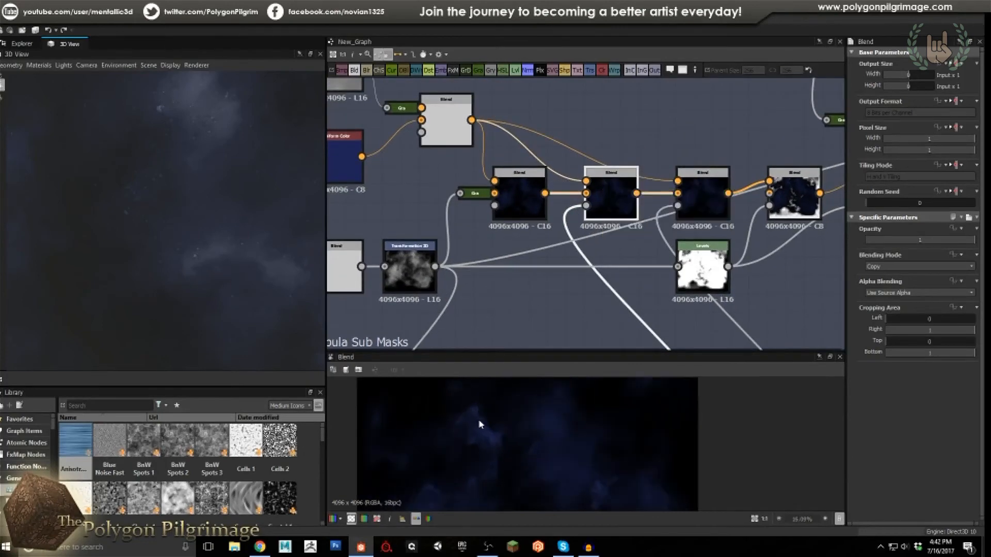
{"action": "scroll", "coordinate": [485, 439], "scroll_direction": "up", "scroll_amount": 2}
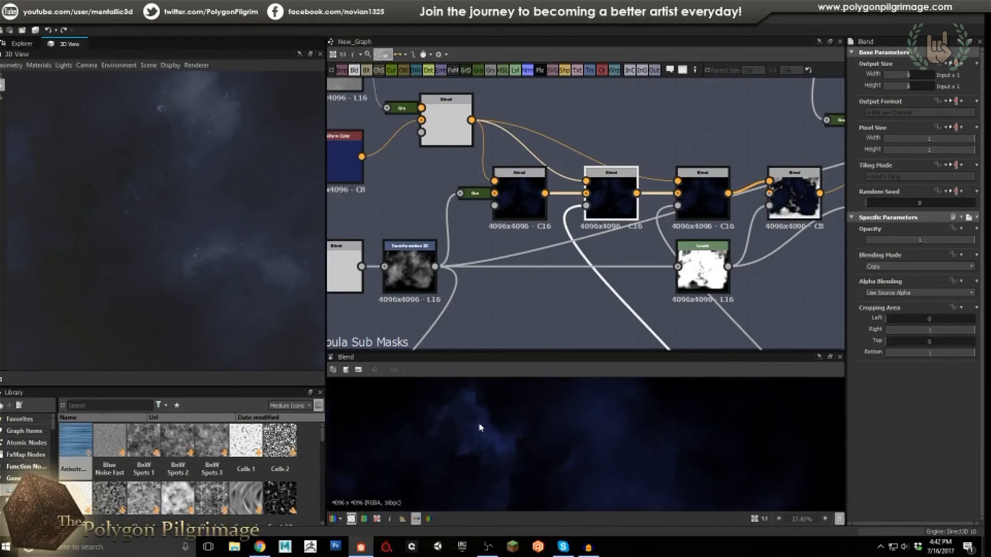
{"action": "scroll", "coordinate": [516, 439], "scroll_direction": "down", "scroll_amount": 4}
{"action": "scroll", "coordinate": [609, 439], "scroll_direction": "down", "scroll_amount": 2}
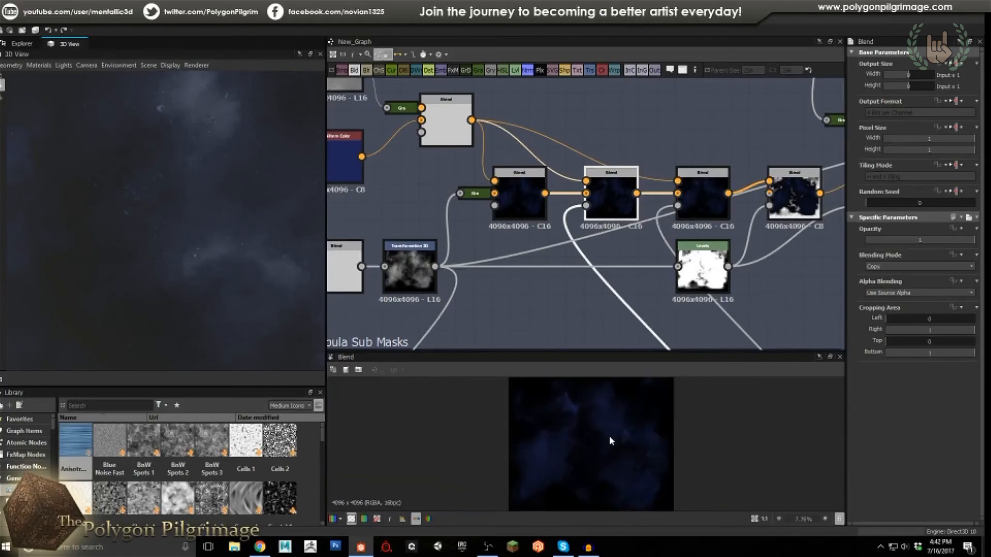
Compare the Color to Mask nodes of the upper and lower Nebula Sub Masks branches.
{"action": "middle_click_drag", "start_coordinate": [576, 257], "coordinate": [528, 178]}
{"action": "scroll", "coordinate": [530, 179], "scroll_direction": "down", "scroll_amount": 3}
{"action": "middle_click_drag", "start_coordinate": [560, 228], "coordinate": [545, 190]}
{"action": "scroll", "coordinate": [530, 225], "scroll_direction": "up", "scroll_amount": 2}
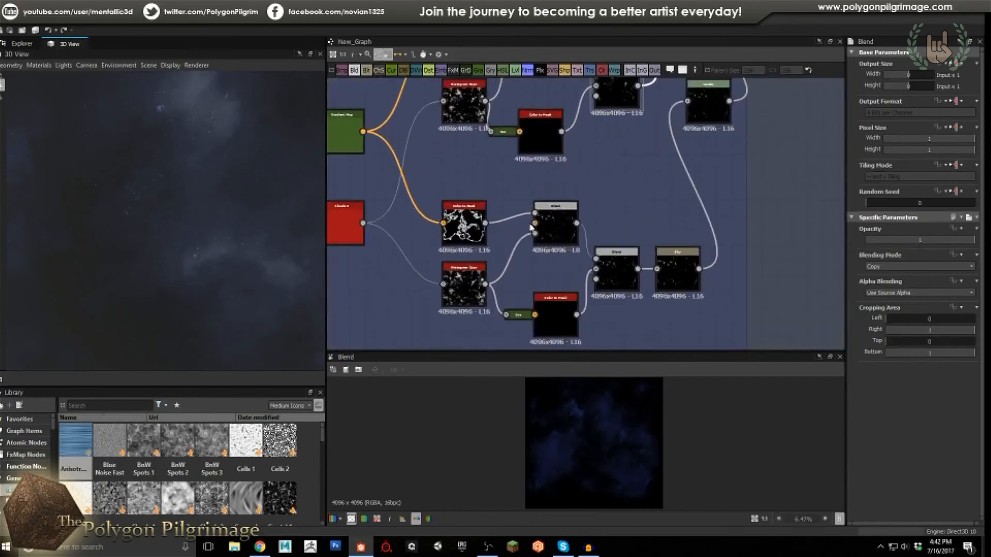
{"action": "left_click", "coordinate": [457, 232]}
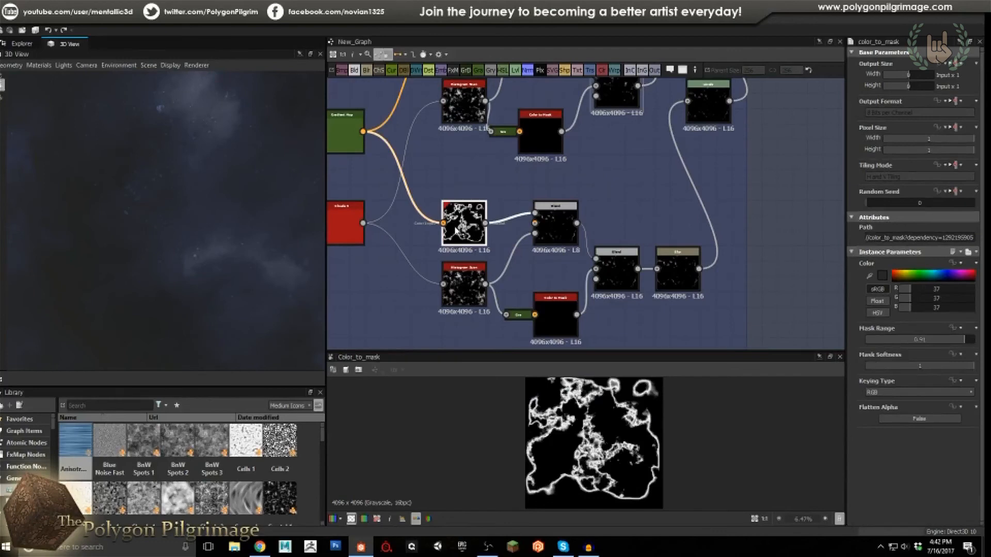
{"action": "middle_click_drag", "start_coordinate": [459, 230], "coordinate": [466, 253]}
{"action": "scroll", "coordinate": [467, 255], "scroll_direction": "down", "scroll_amount": 2}
{"action": "double_click", "coordinate": [480, 107]}
{"action": "double_click", "coordinate": [475, 259]}
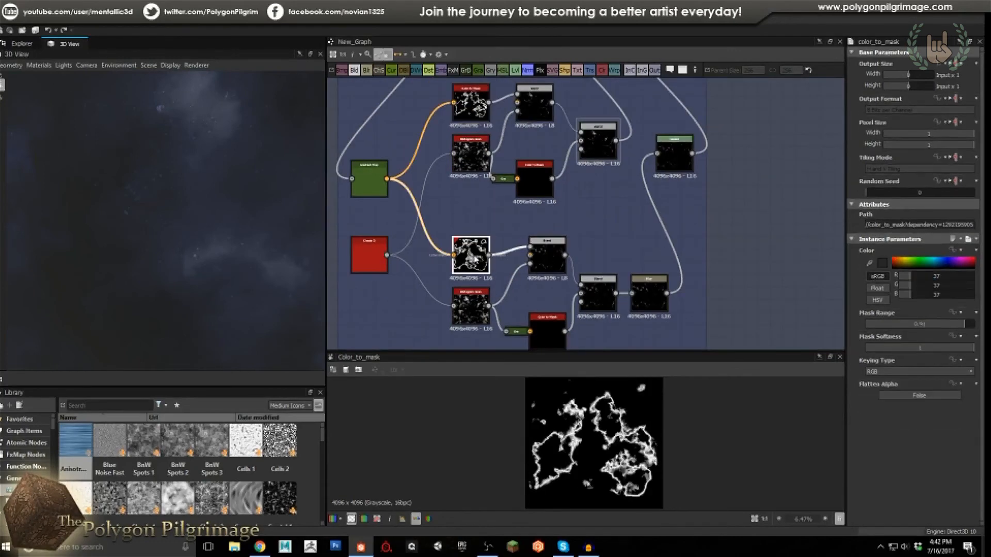
Inspect the Copy Blend in the lower Nebula Sub Masks branch along with its Histogram Scan and Color to Mask inputs.
{"action": "double_click", "coordinate": [547, 258]}
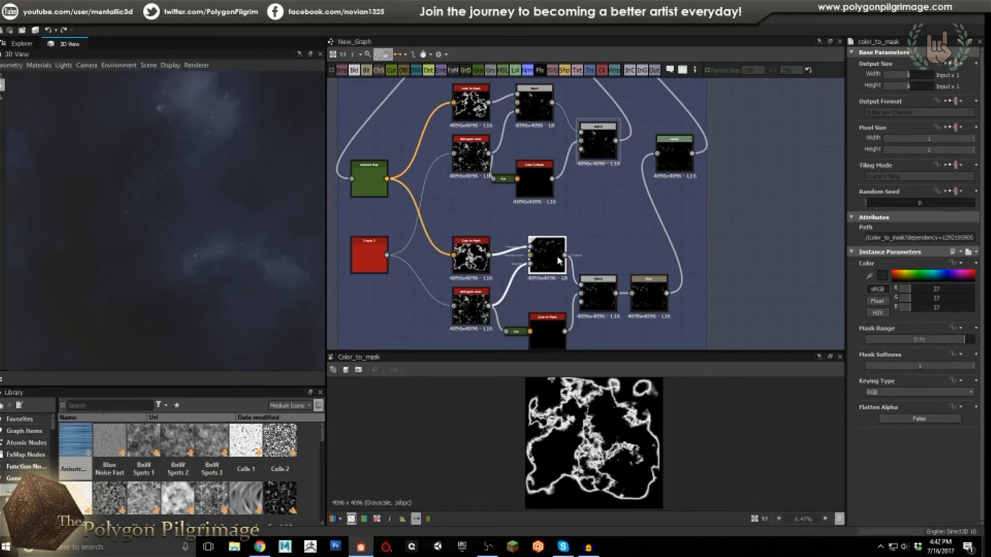
{"action": "double_click", "coordinate": [469, 307]}
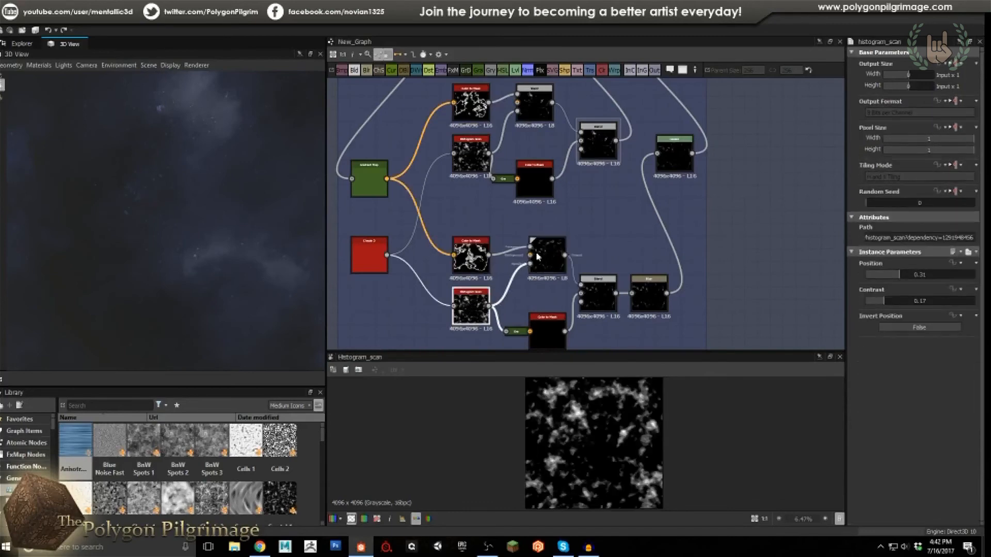
{"action": "left_click", "coordinate": [478, 161]}
{"action": "left_click", "coordinate": [479, 303]}
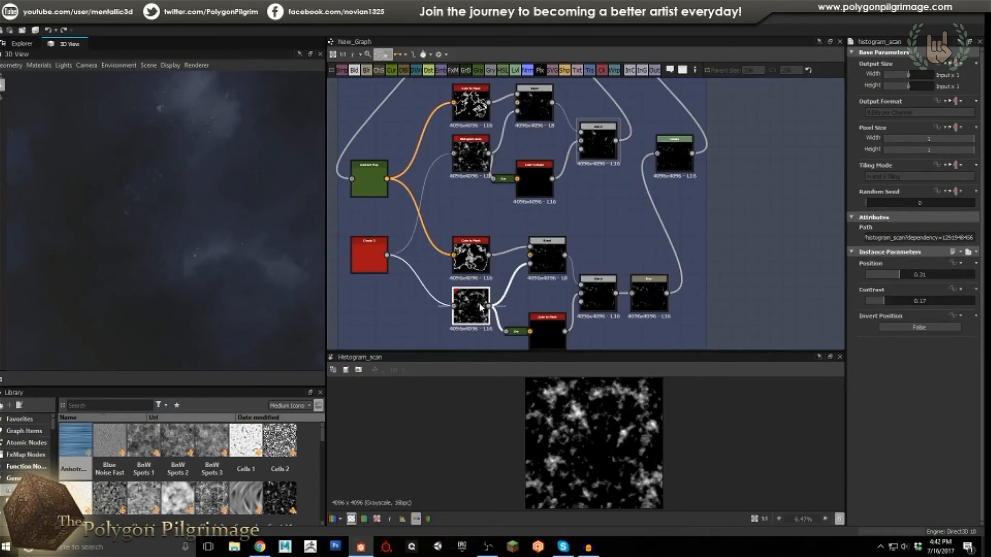
{"action": "left_click", "coordinate": [478, 260]}
{"action": "middle_click_drag", "start_coordinate": [548, 264], "coordinate": [527, 223]}
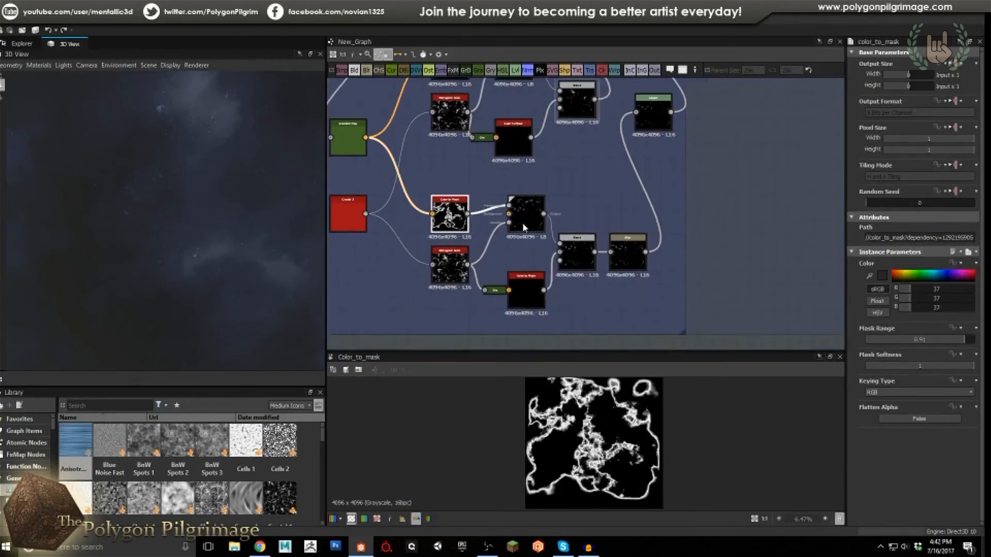
{"action": "double_click", "coordinate": [527, 223]}
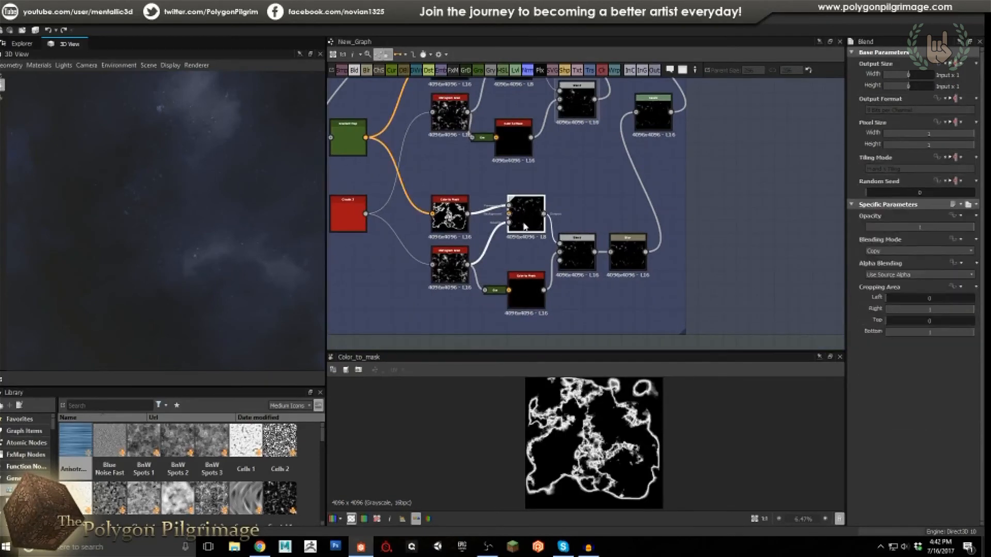
Preview the rest of the lower sub mask branch: the bottom Color to Mask, the Max (Lighten) Blend, the Blur and the Levels.
{"action": "scroll", "coordinate": [530, 292], "scroll_direction": "up", "scroll_amount": 1}
{"action": "double_click", "coordinate": [526, 286]}
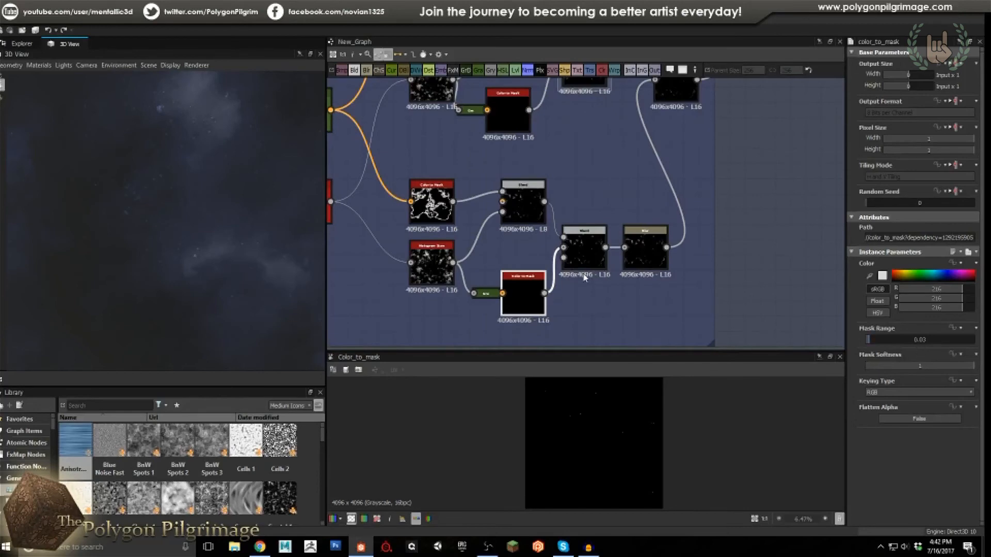
{"action": "double_click", "coordinate": [586, 246]}
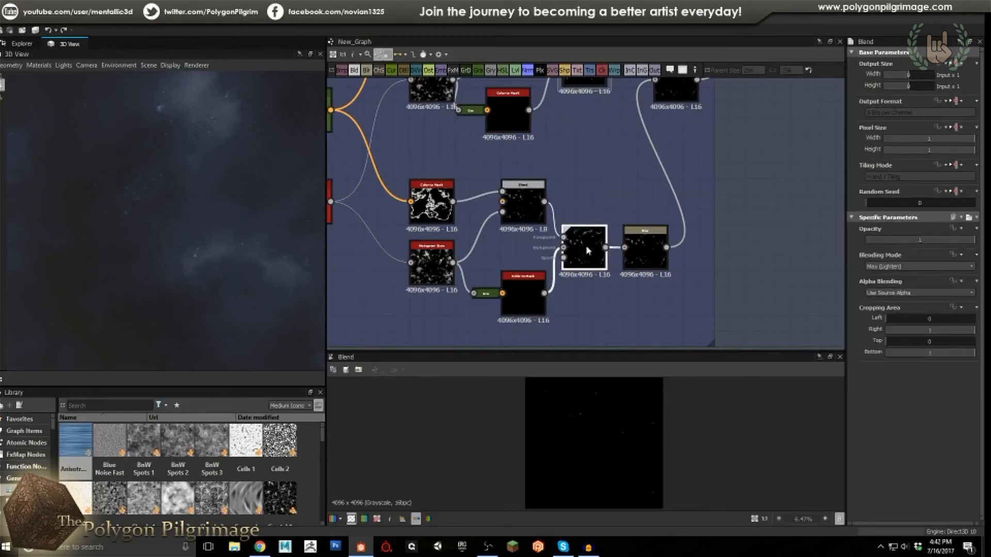
{"action": "double_click", "coordinate": [645, 245]}
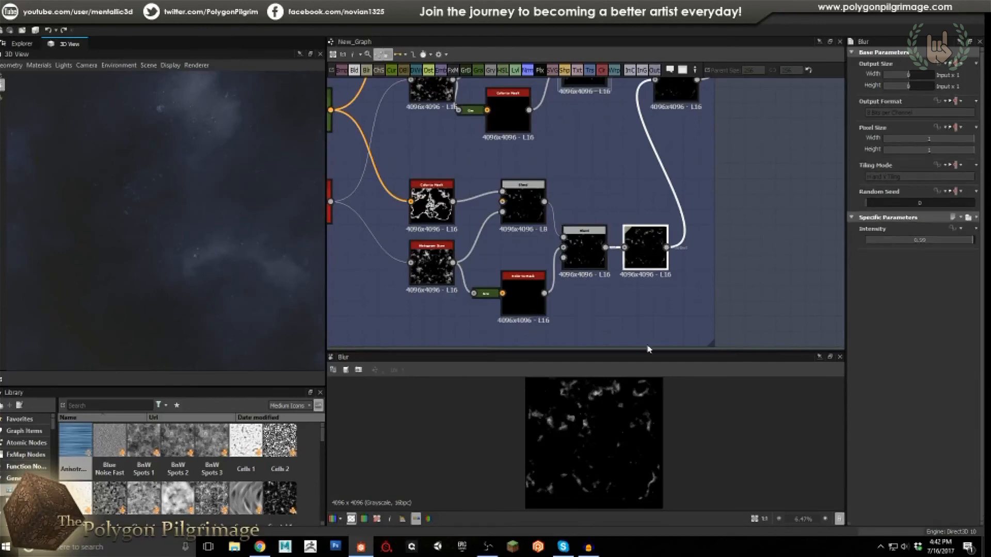
{"action": "scroll", "coordinate": [697, 276], "scroll_direction": "up", "scroll_amount": 2}
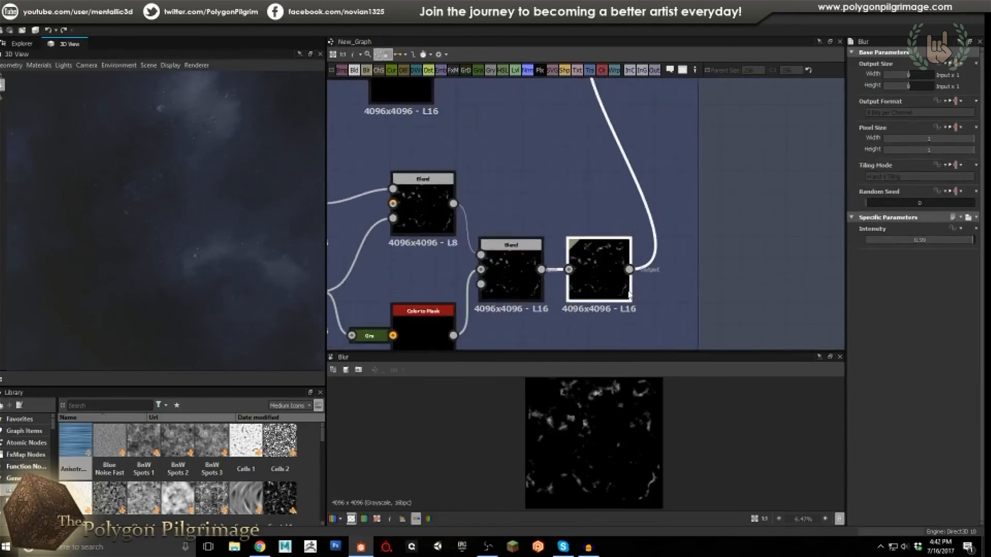
{"action": "scroll", "coordinate": [635, 295], "scroll_direction": "down", "scroll_amount": 3}
{"action": "scroll", "coordinate": [621, 315], "scroll_direction": "up", "scroll_amount": 1}
{"action": "double_click", "coordinate": [631, 247]}
Follow the lower sub mask to the Max (Lighten) Blend in the nebula color chain and compare it with the preceding Multiply Blend.
{"action": "middle_click_drag", "start_coordinate": [570, 200], "coordinate": [593, 335]}
{"action": "left_click", "coordinate": [578, 149]}
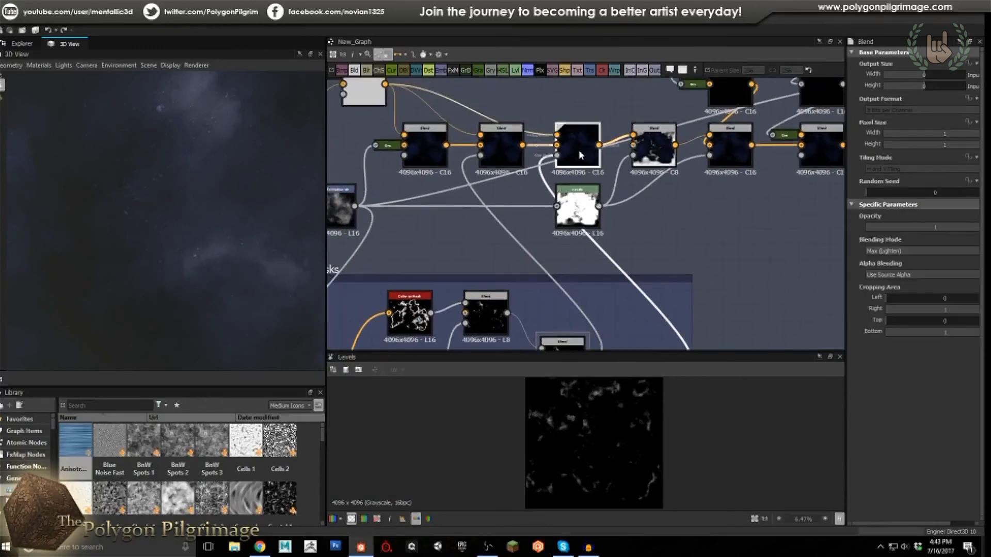
{"action": "double_click", "coordinate": [578, 149]}
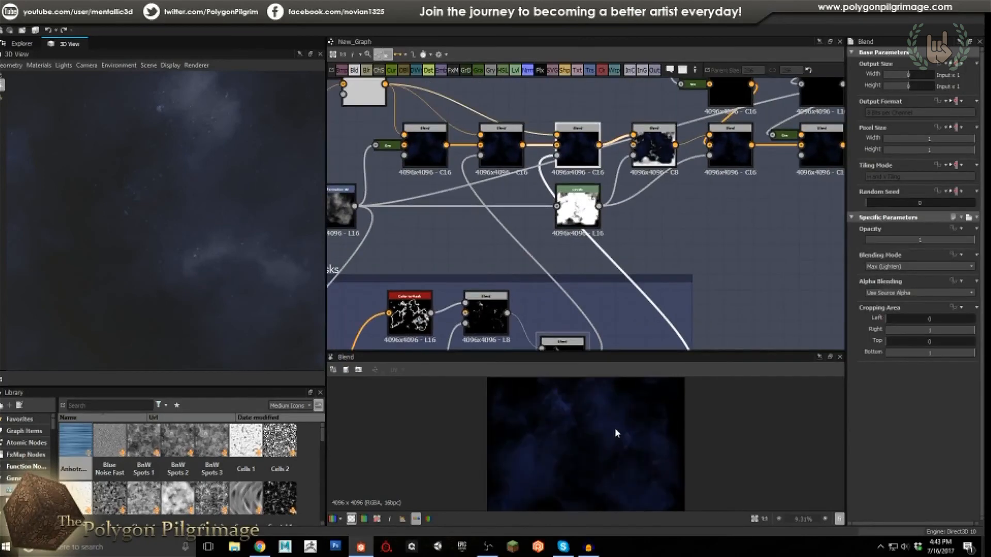
{"action": "left_click", "coordinate": [433, 148]}
{"action": "left_click", "coordinate": [499, 148]}
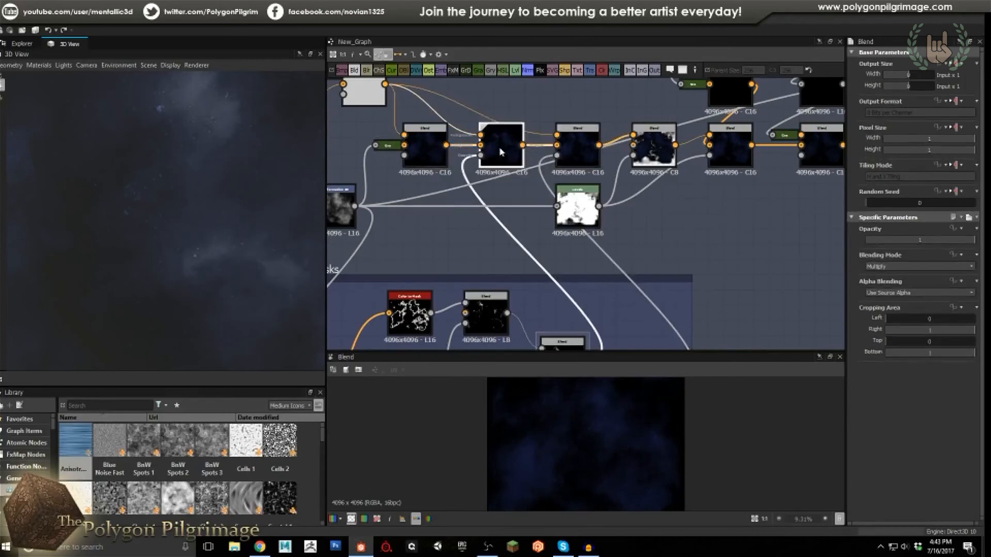
{"action": "left_click", "coordinate": [569, 149]}
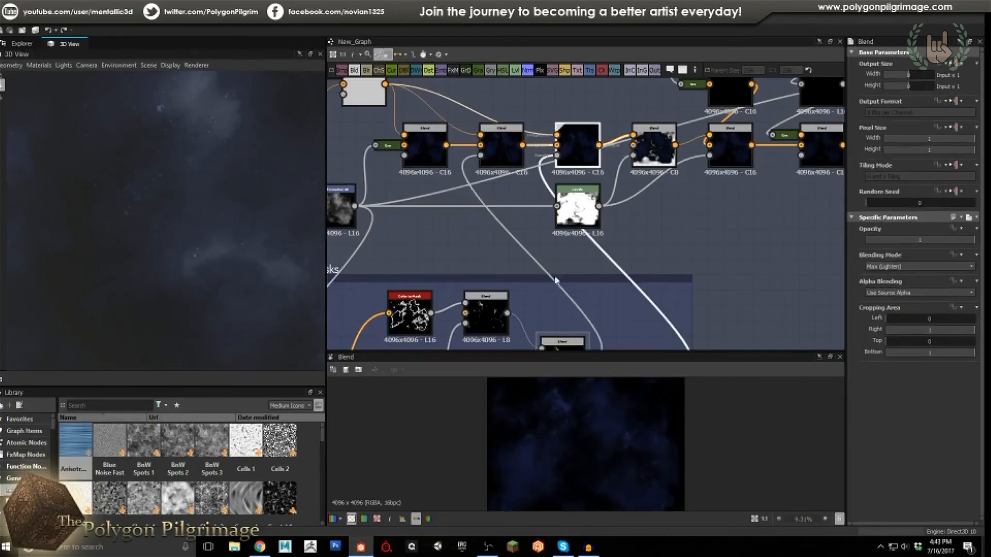
Inspect the Copy Blend that cuts out the nebula and the Levels node supplying its opacity mask.
{"action": "middle_click_drag", "start_coordinate": [527, 215], "coordinate": [461, 270]}
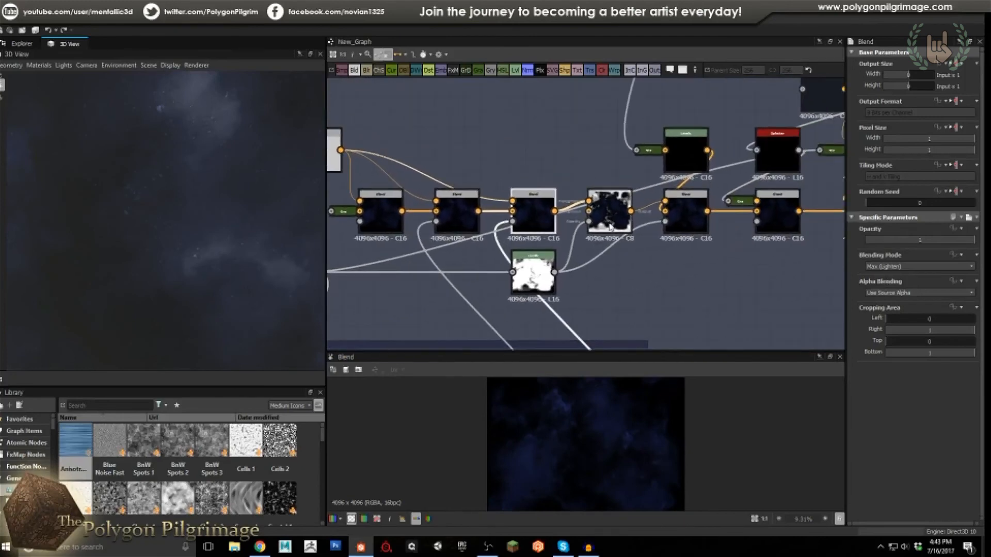
{"action": "double_click", "coordinate": [613, 216]}
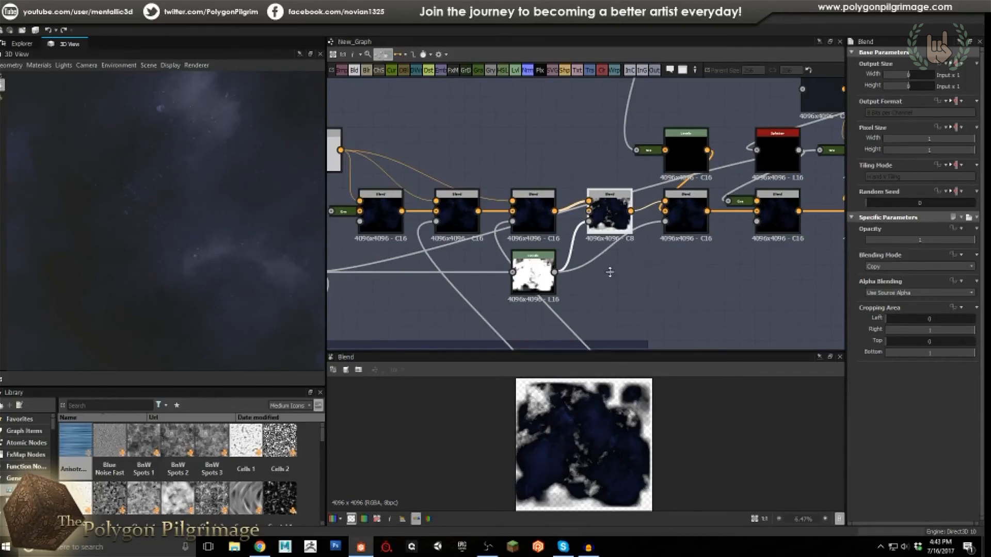
{"action": "middle_click_drag", "start_coordinate": [614, 281], "coordinate": [651, 246]}
{"action": "middle_click_drag", "start_coordinate": [582, 244], "coordinate": [606, 250]}
{"action": "double_click", "coordinate": [607, 251]}
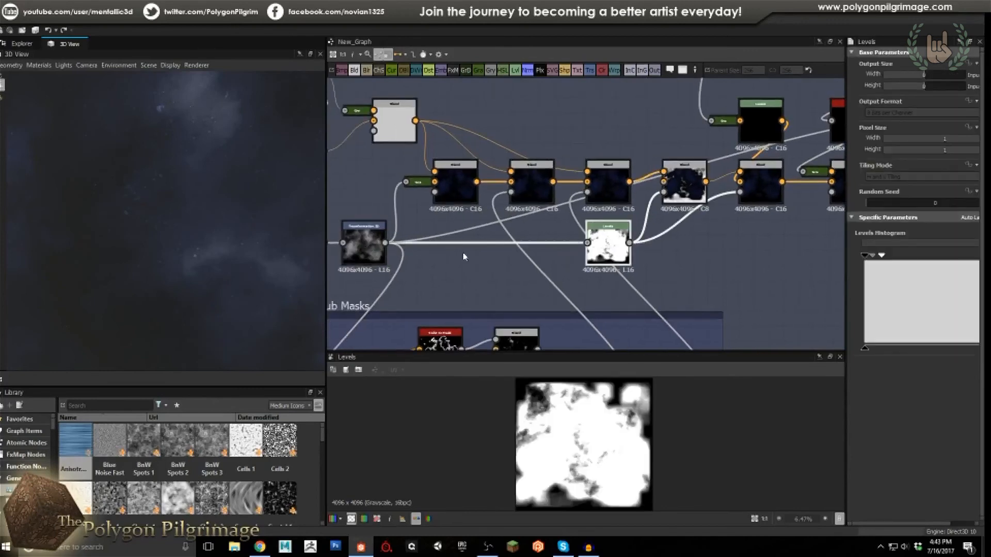
{"action": "double_click", "coordinate": [684, 178]}
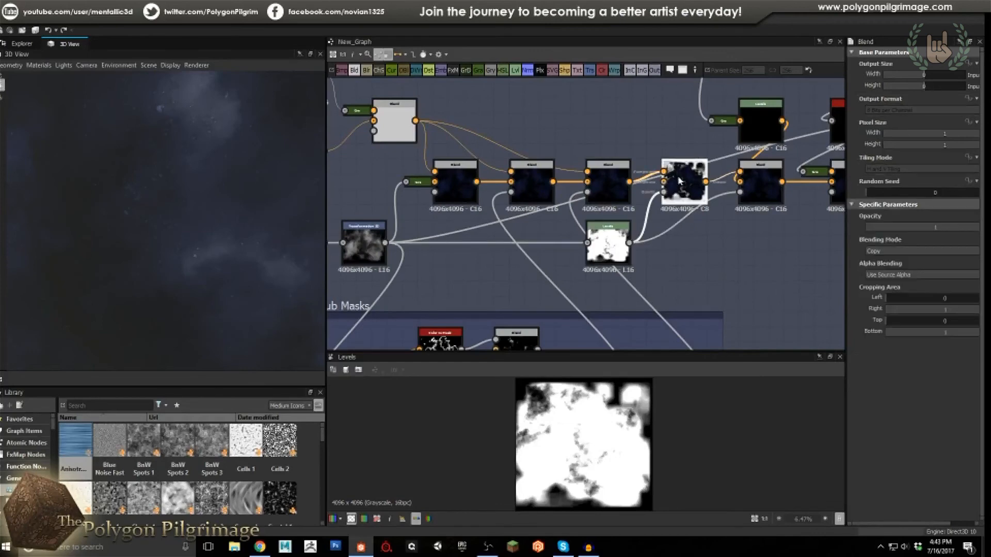
Trace the input of the black Levels node above the nebula color chain and preview its output.
{"action": "middle_click_drag", "start_coordinate": [725, 226], "coordinate": [520, 282]}
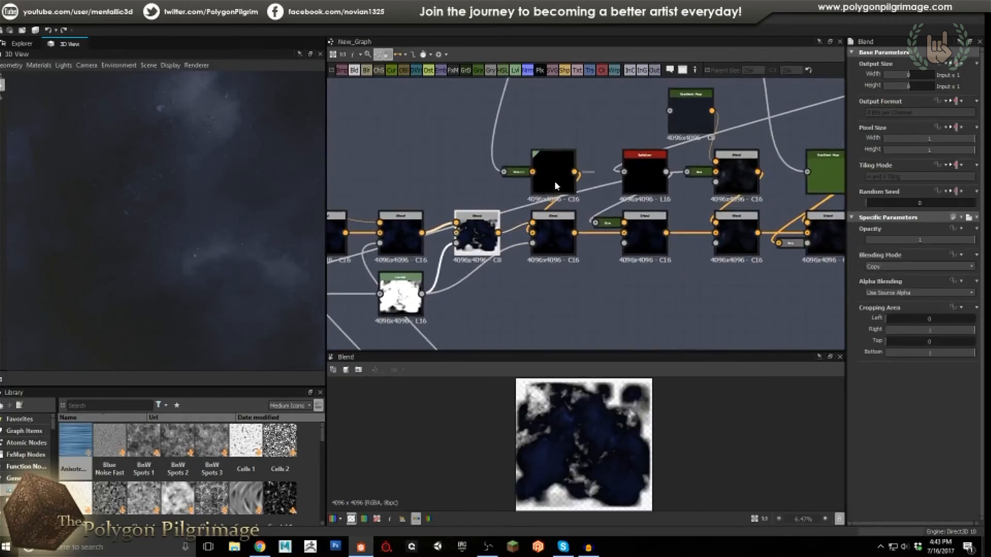
{"action": "middle_click_drag", "start_coordinate": [554, 182], "coordinate": [562, 284]}
{"action": "scroll", "coordinate": [561, 253], "scroll_direction": "down", "scroll_amount": 8}
{"action": "middle_click_drag", "start_coordinate": [608, 110], "coordinate": [590, 210]}
{"action": "scroll", "coordinate": [609, 124], "scroll_direction": "up", "scroll_amount": 2}
{"action": "scroll", "coordinate": [582, 161], "scroll_direction": "down", "scroll_amount": 1}
{"action": "middle_click_drag", "start_coordinate": [542, 282], "coordinate": [560, 195]}
{"action": "scroll", "coordinate": [560, 196], "scroll_direction": "up", "scroll_amount": 6}
{"action": "scroll", "coordinate": [559, 194], "scroll_direction": "up", "scroll_amount": 3}
{"action": "left_click", "coordinate": [553, 197]}
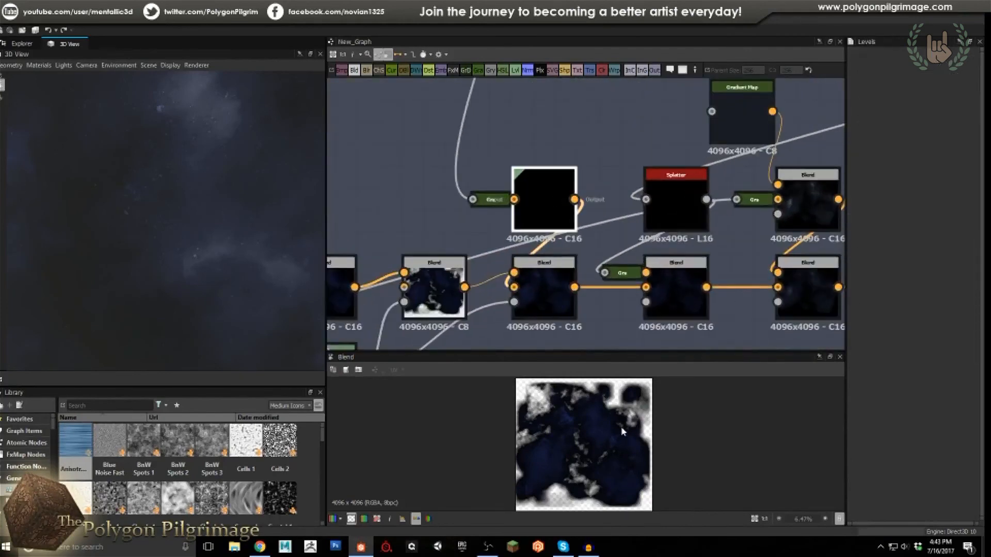
Examine up close the Copy Blend that combines the cut-out nebula with the Levels output.
{"action": "left_click", "coordinate": [546, 292]}
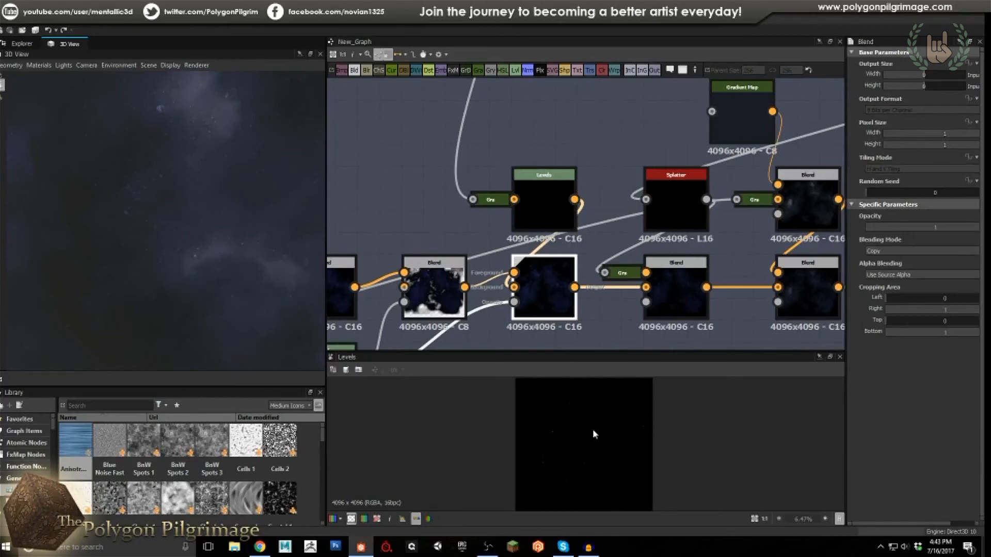
{"action": "scroll", "coordinate": [592, 422], "scroll_direction": "up", "scroll_amount": 5}
{"action": "mouse_move", "coordinate": [546, 420]}
{"action": "middle_mouse_down"}
{"action": "mouse_move", "coordinate": [548, 480]}
{"action": "mouse_move", "coordinate": [569, 454]}
{"action": "mouse_move", "coordinate": [555, 431]}
{"action": "middle_mouse_up"}
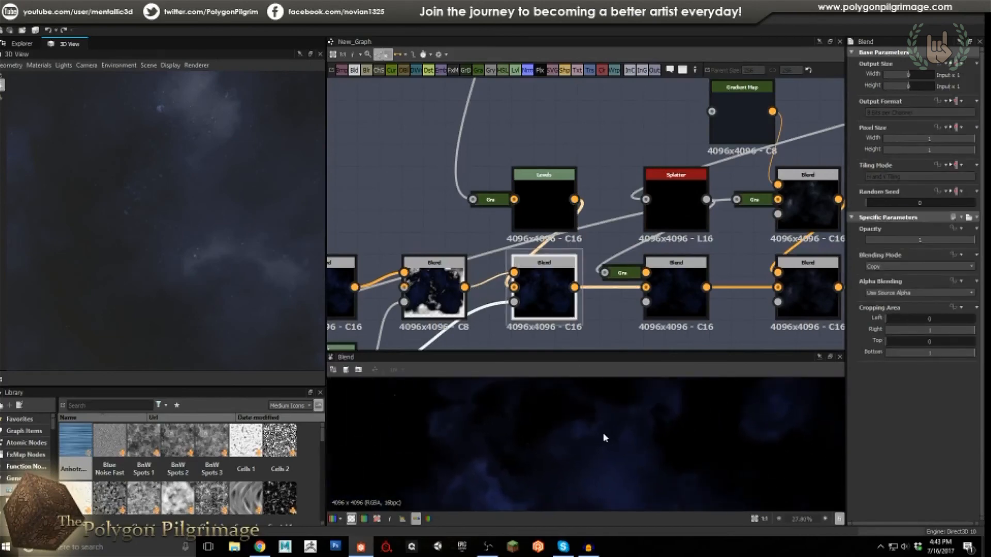
{"action": "scroll", "coordinate": [599, 429], "scroll_direction": "down", "scroll_amount": 3}
{"action": "scroll", "coordinate": [549, 131], "scroll_direction": "down", "scroll_amount": 2}
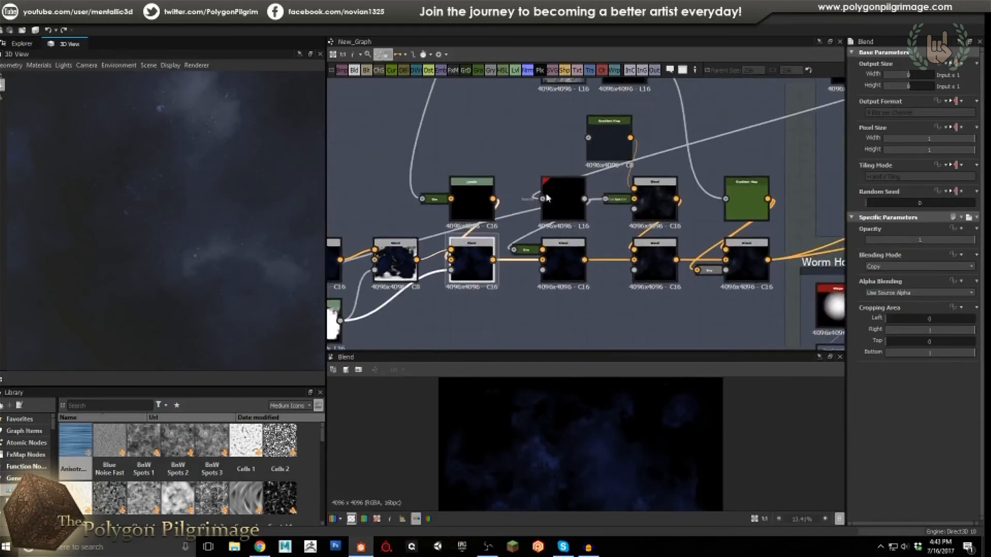
Select the Splatter node above the nebula color chain and trace its input to the Stars section.
{"action": "left_click", "coordinate": [562, 200]}
{"action": "scroll", "coordinate": [562, 207], "scroll_direction": "down", "scroll_amount": 3}
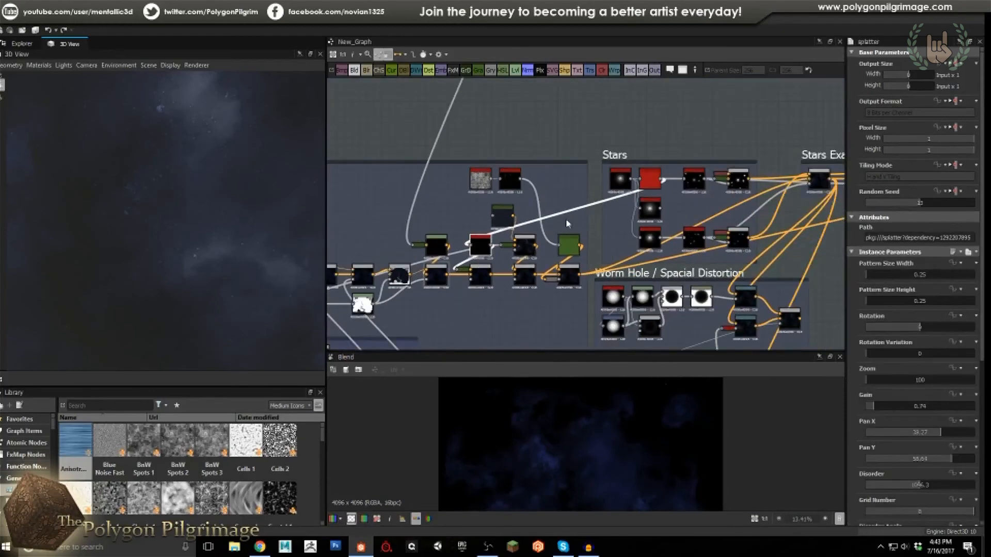
{"action": "scroll", "coordinate": [637, 190], "scroll_direction": "up", "scroll_amount": 4}
{"action": "middle_click_drag", "start_coordinate": [570, 199], "coordinate": [715, 151]}
{"action": "scroll", "coordinate": [714, 150], "scroll_direction": "down", "scroll_amount": 2}
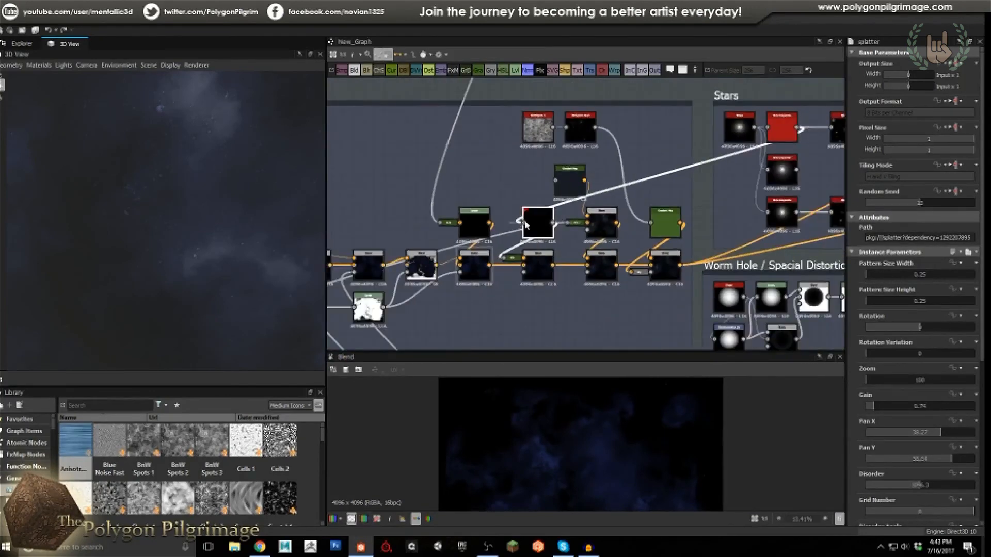
{"action": "scroll", "coordinate": [508, 229], "scroll_direction": "up", "scroll_amount": 1}
Compare the nebula Copy Blend before the Splatter with the 0.25 opacity Blend that adds it.
{"action": "left_click", "coordinate": [467, 273]}
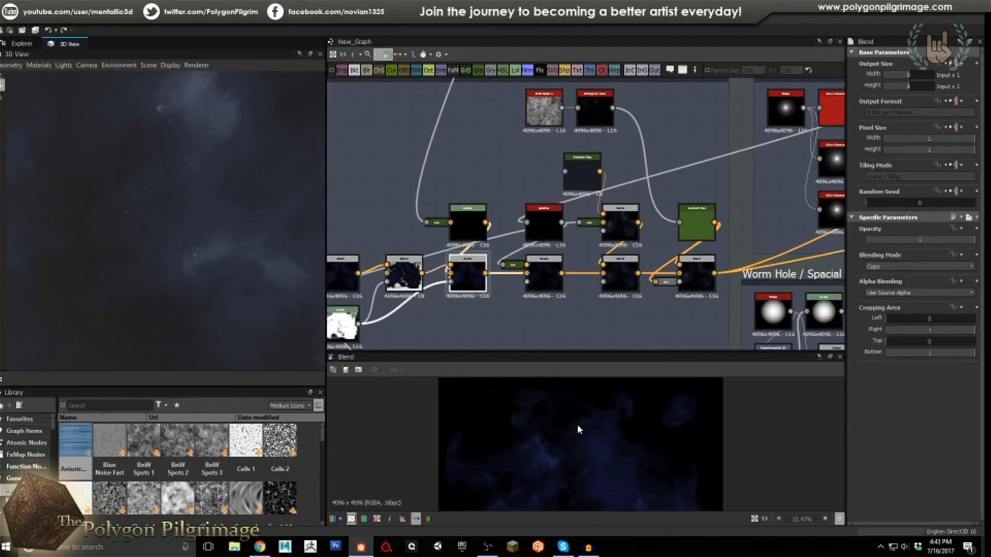
{"action": "scroll", "coordinate": [577, 425], "scroll_direction": "up", "scroll_amount": 1}
{"action": "left_click", "coordinate": [544, 271]}
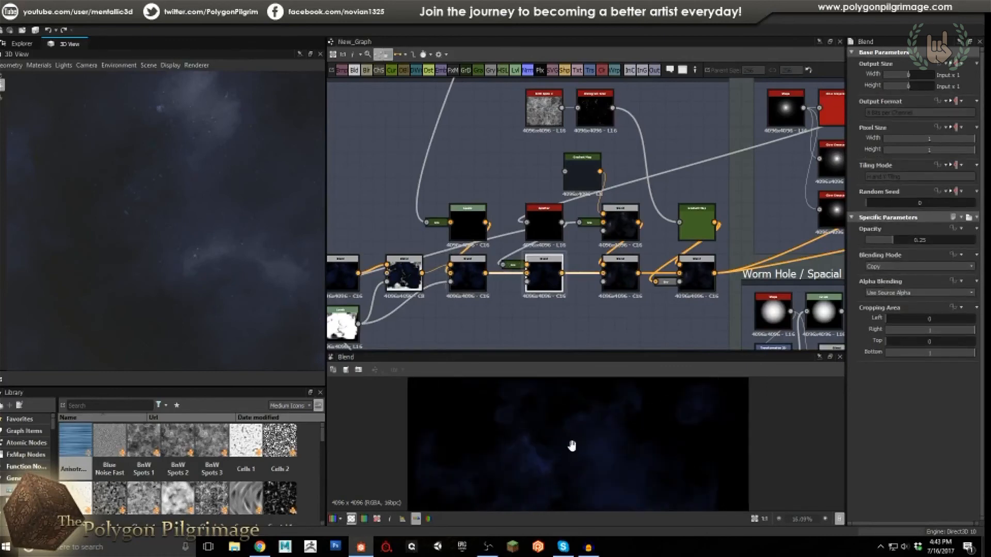
{"action": "scroll", "coordinate": [565, 436], "scroll_direction": "down", "scroll_amount": 2}
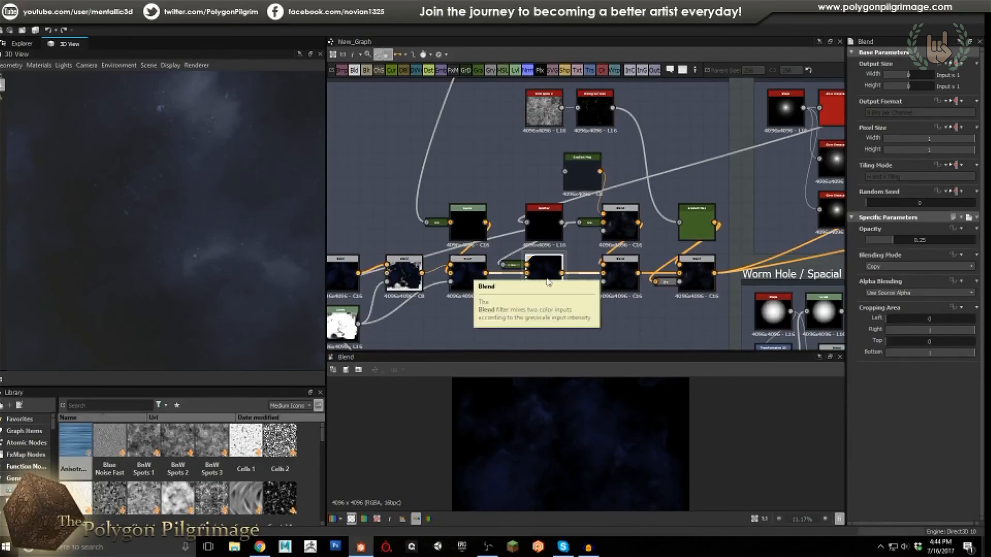
Preview the Splatter node and review its instance parameters, from pattern size and disorder to size and luminance variation.
{"action": "middle_click_drag", "start_coordinate": [689, 174], "coordinate": [660, 201]}
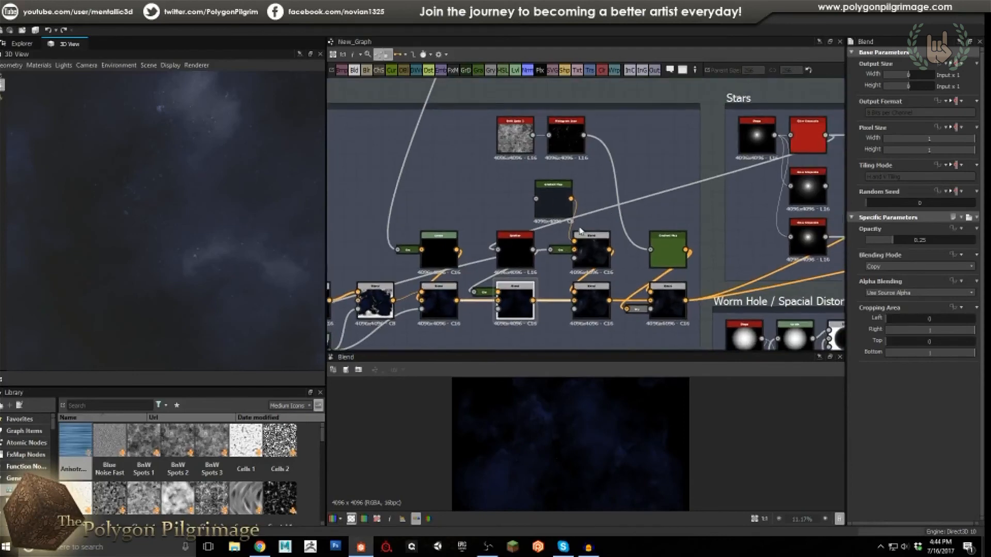
{"action": "double_click", "coordinate": [514, 252]}
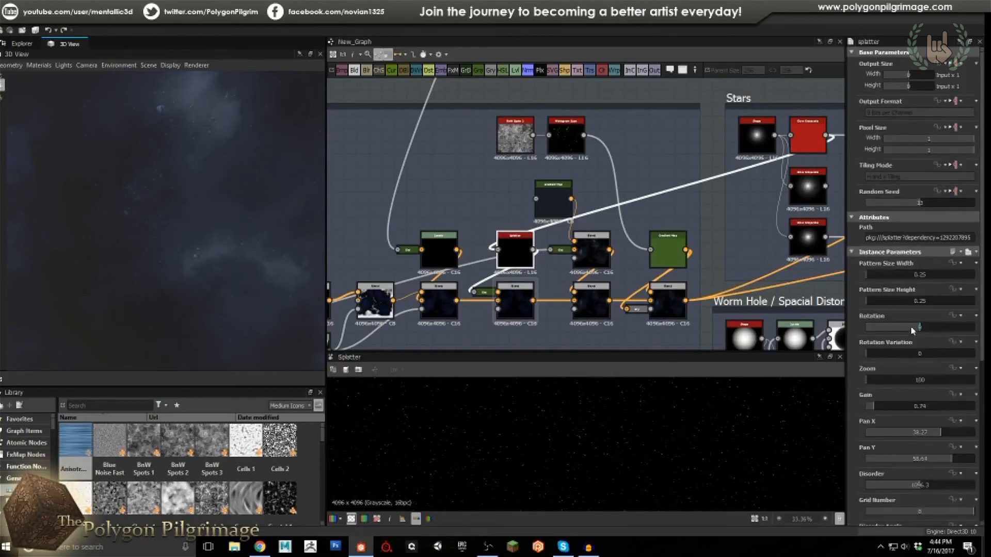
{"action": "scroll", "coordinate": [860, 295], "scroll_direction": "down", "scroll_amount": 3}
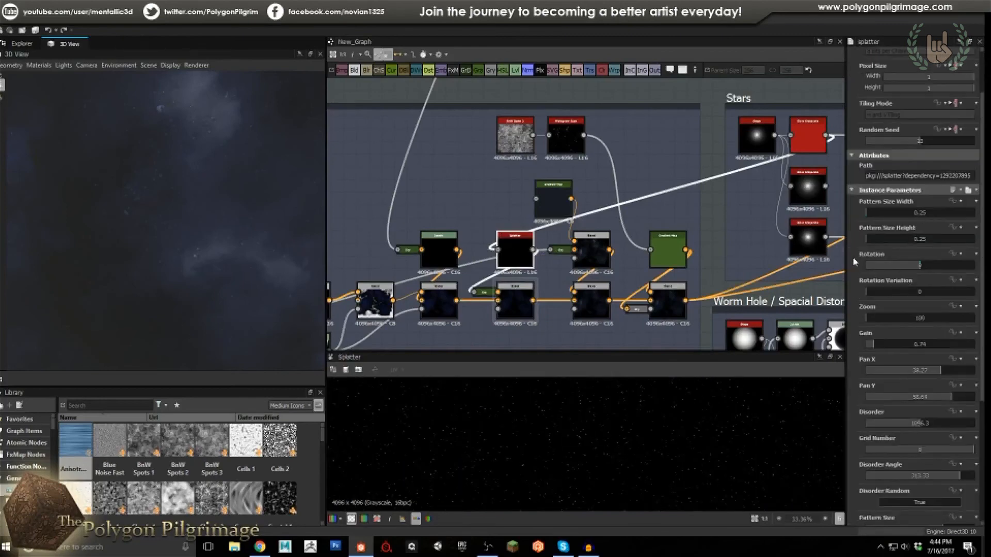
{"action": "scroll", "coordinate": [856, 263], "scroll_direction": "down", "scroll_amount": 3}
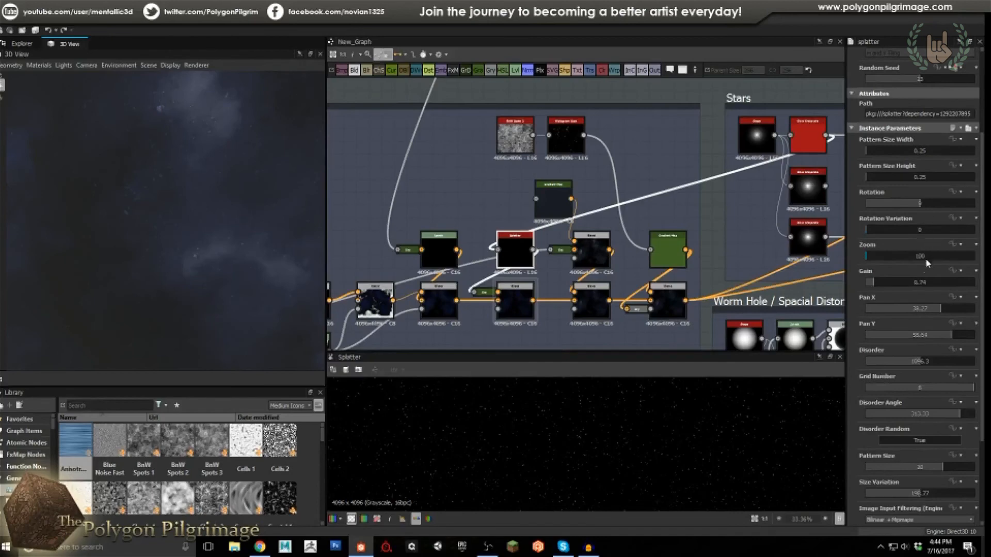
{"action": "scroll", "coordinate": [857, 296], "scroll_direction": "down", "scroll_amount": 2}
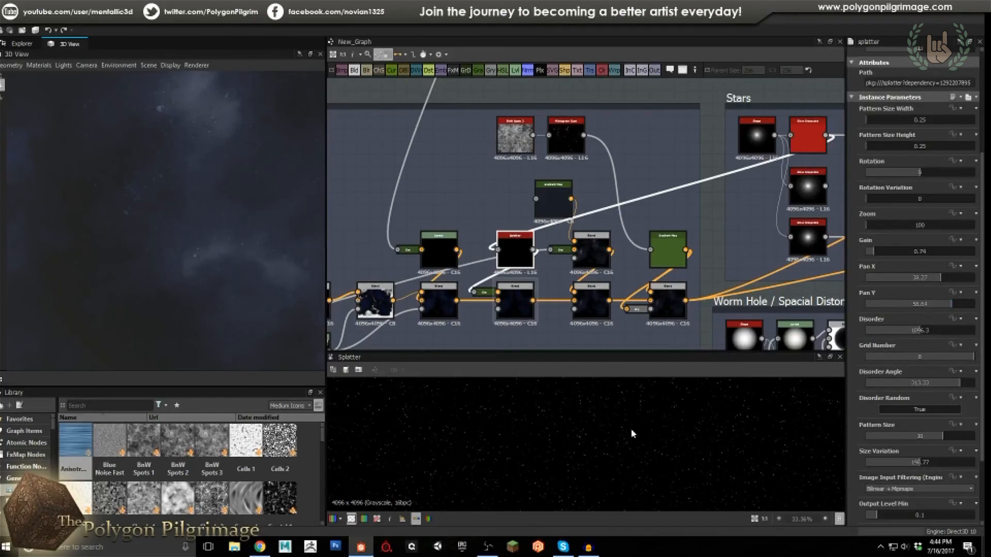
{"action": "scroll", "coordinate": [896, 316], "scroll_direction": "down", "scroll_amount": 2}
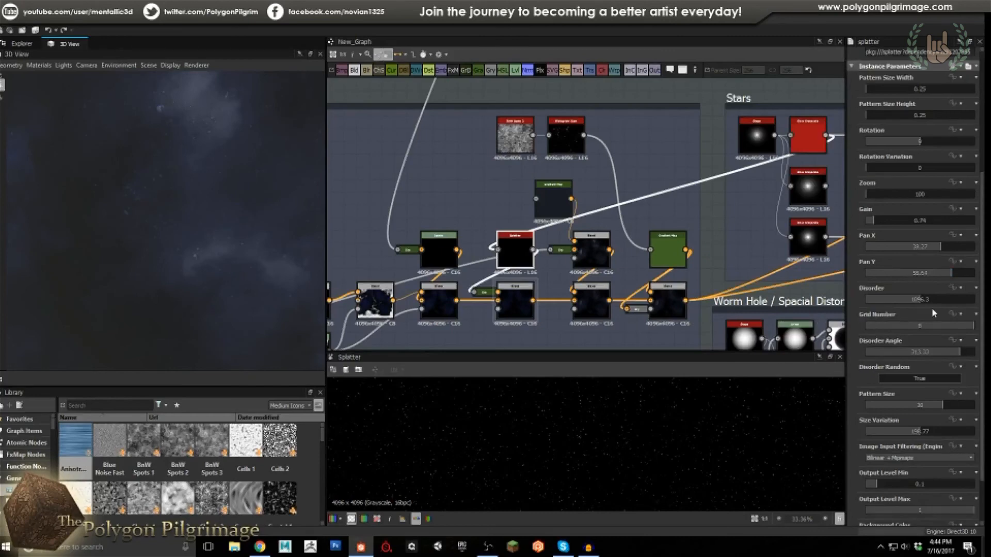
{"action": "scroll", "coordinate": [858, 328], "scroll_direction": "down", "scroll_amount": 2}
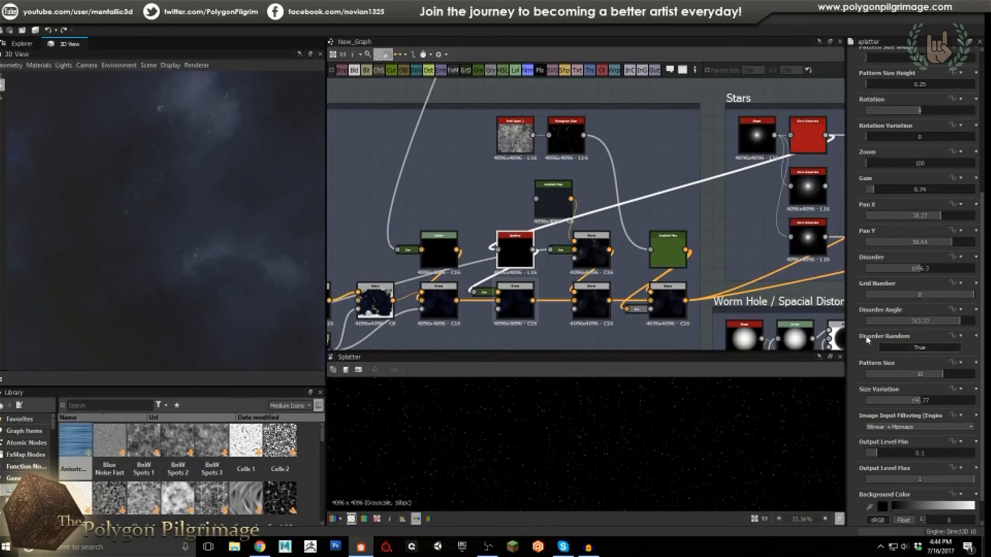
{"action": "scroll", "coordinate": [865, 333], "scroll_direction": "down", "scroll_amount": 2}
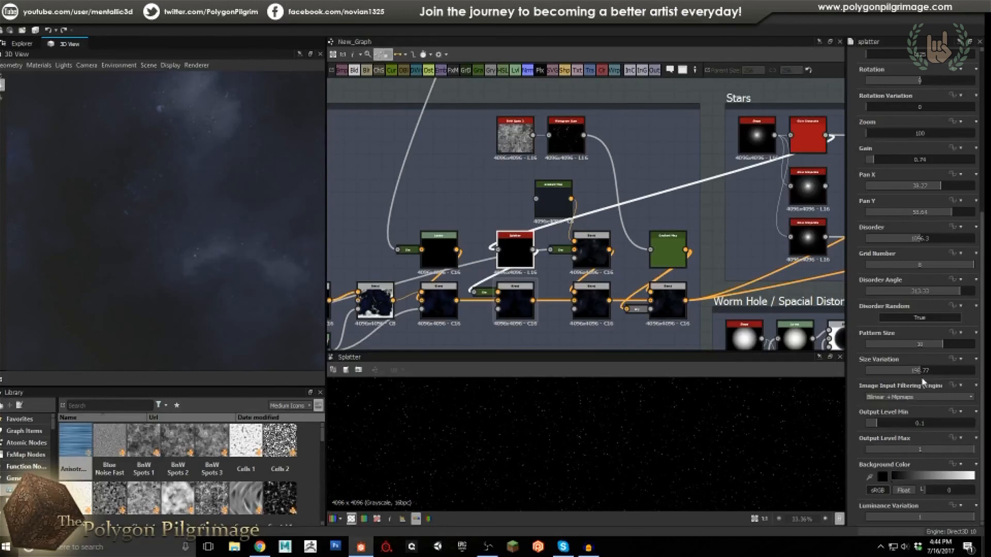
Preview the 0.25 opacity Copy Blend below the Splatter and examine its star detail both up close and as a whole.
{"action": "scroll", "coordinate": [567, 431], "scroll_direction": "up", "scroll_amount": 1}
{"action": "scroll", "coordinate": [541, 436], "scroll_direction": "down", "scroll_amount": 1}
{"action": "left_click", "coordinate": [520, 307]}
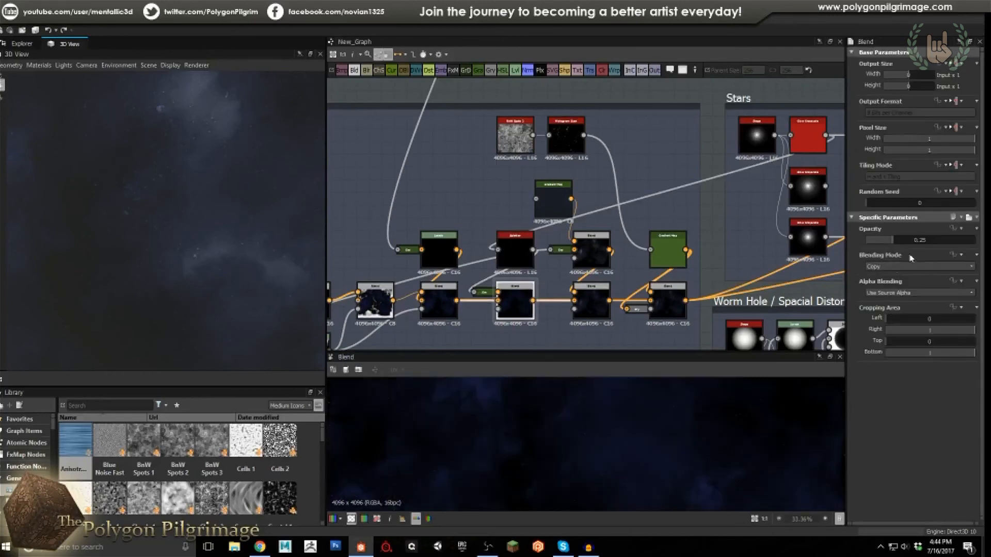
{"action": "scroll", "coordinate": [563, 439], "scroll_direction": "down", "scroll_amount": 6}
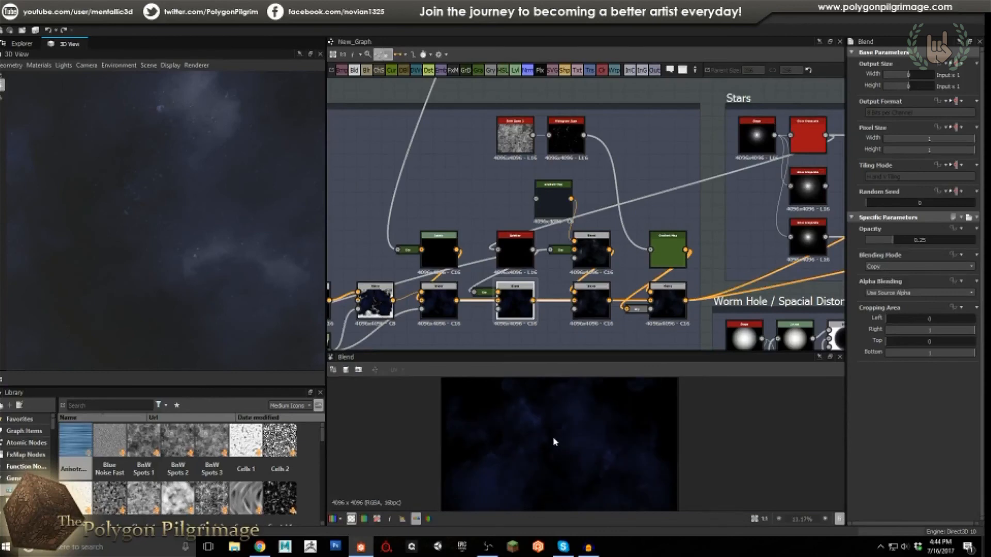
{"action": "scroll", "coordinate": [547, 438], "scroll_direction": "up", "scroll_amount": 6}
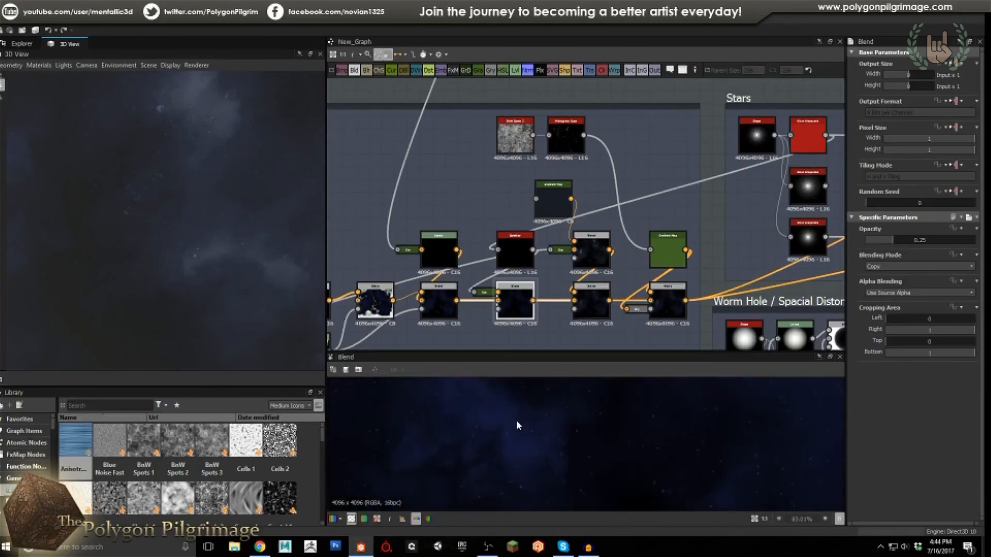
{"action": "scroll", "coordinate": [517, 423], "scroll_direction": "down", "scroll_amount": 6}
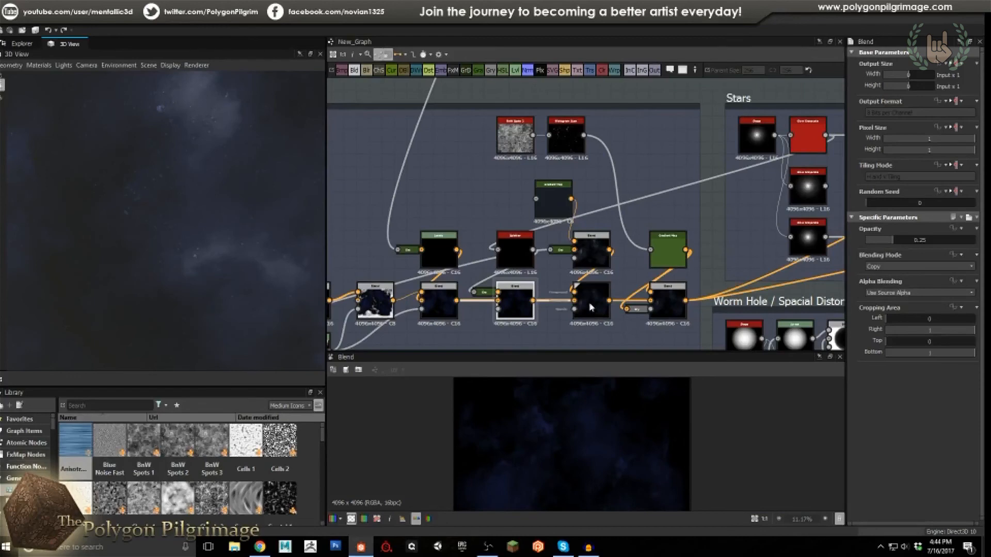
Inspect the Overlay Blend beside the Splatter and the dark blue Gradient Map that feeds its foreground.
{"action": "scroll", "coordinate": [591, 304], "scroll_direction": "up", "scroll_amount": 1}
{"action": "mouse_move", "coordinate": [590, 239]}
{"action": "left_mouse_down"}
{"action": "mouse_move", "coordinate": [605, 284]}
{"action": "mouse_move", "coordinate": [591, 241]}
{"action": "left_mouse_up"}
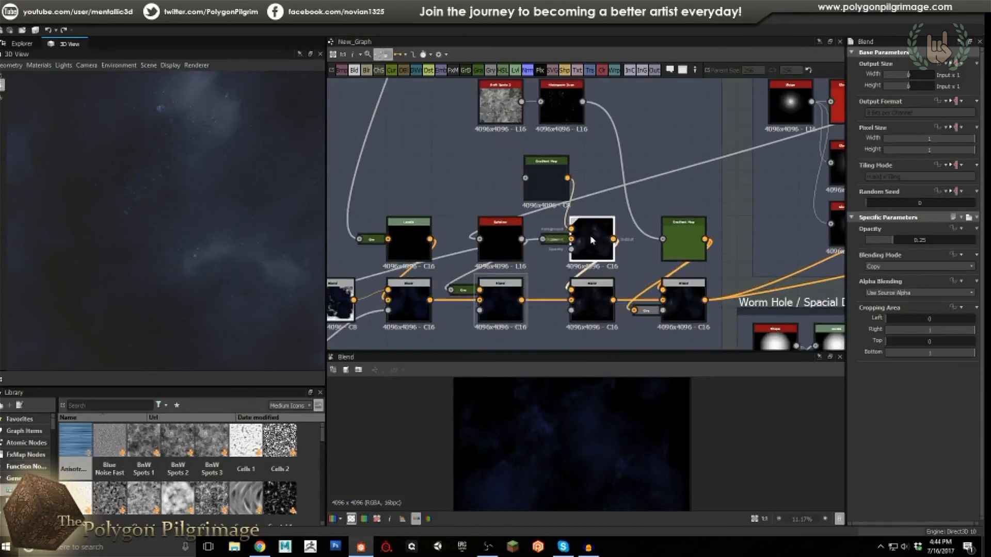
{"action": "left_click", "coordinate": [590, 236]}
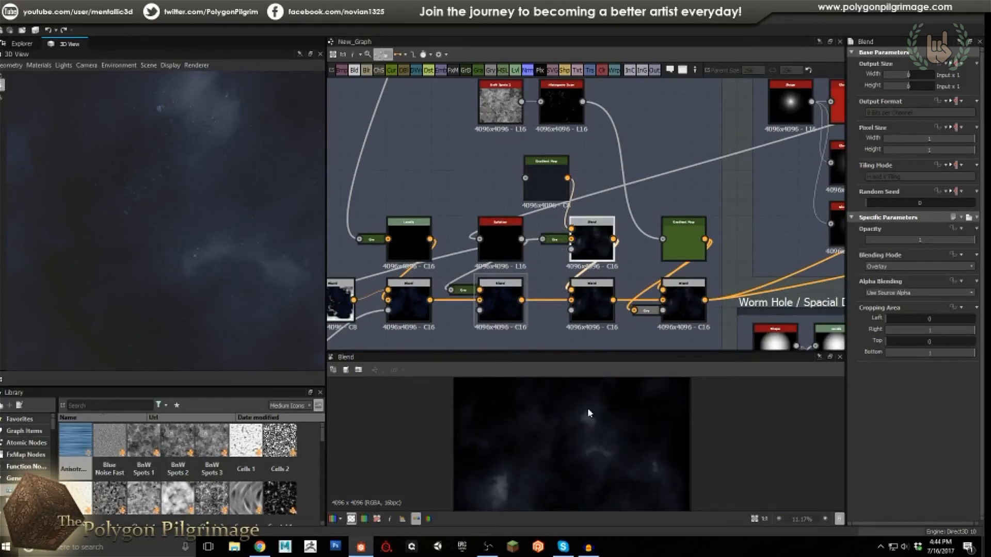
{"action": "scroll", "coordinate": [585, 431], "scroll_direction": "down", "scroll_amount": 2}
{"action": "mouse_move", "coordinate": [592, 252]}
{"action": "left_mouse_down"}
{"action": "mouse_move", "coordinate": [603, 272]}
{"action": "mouse_move", "coordinate": [608, 253]}
{"action": "left_mouse_up"}
{"action": "left_click", "coordinate": [546, 176]}
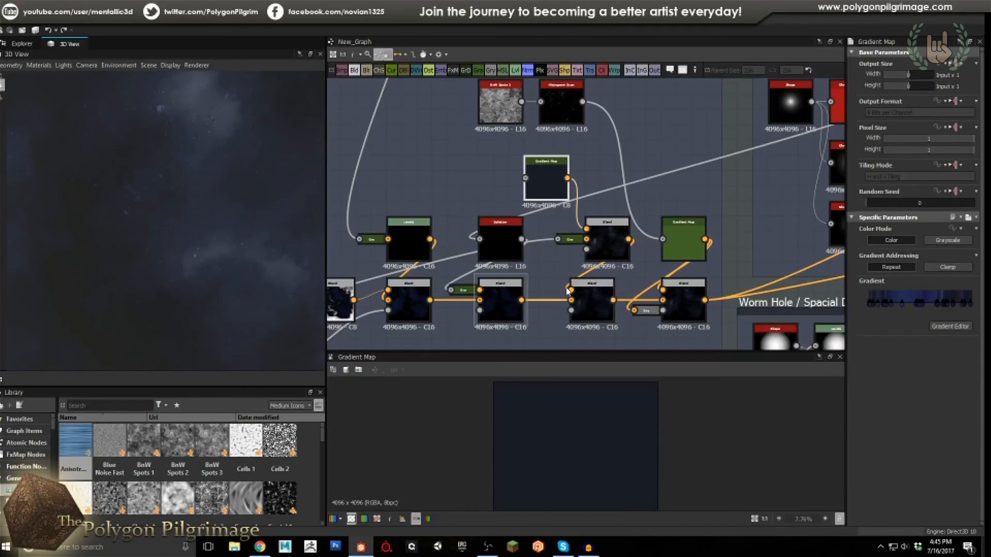
{"action": "left_click", "coordinate": [618, 242]}
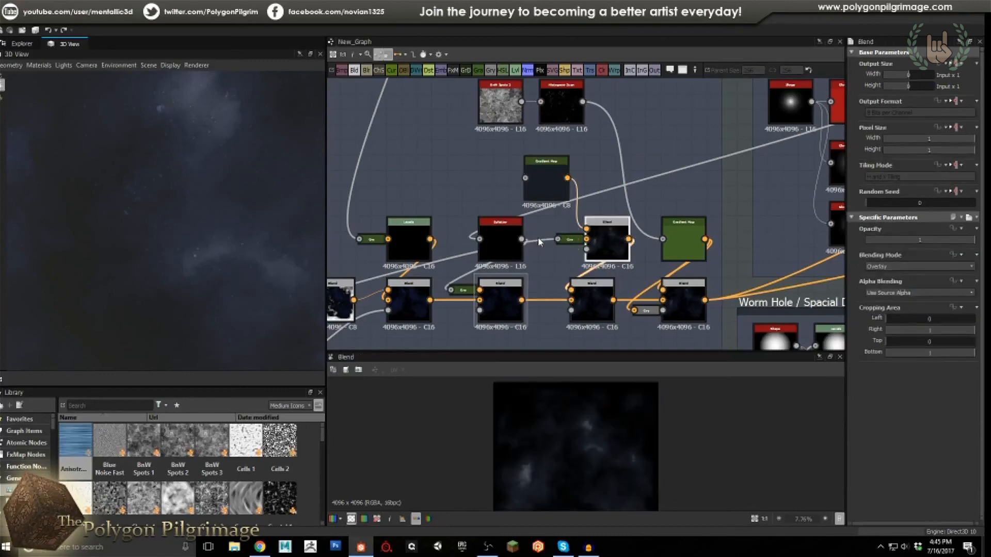
Trace the Overlay Blend's background link back to the grayscale nebula mask above the Nebula Sub Masks section.
{"action": "left_click", "coordinate": [534, 251]}
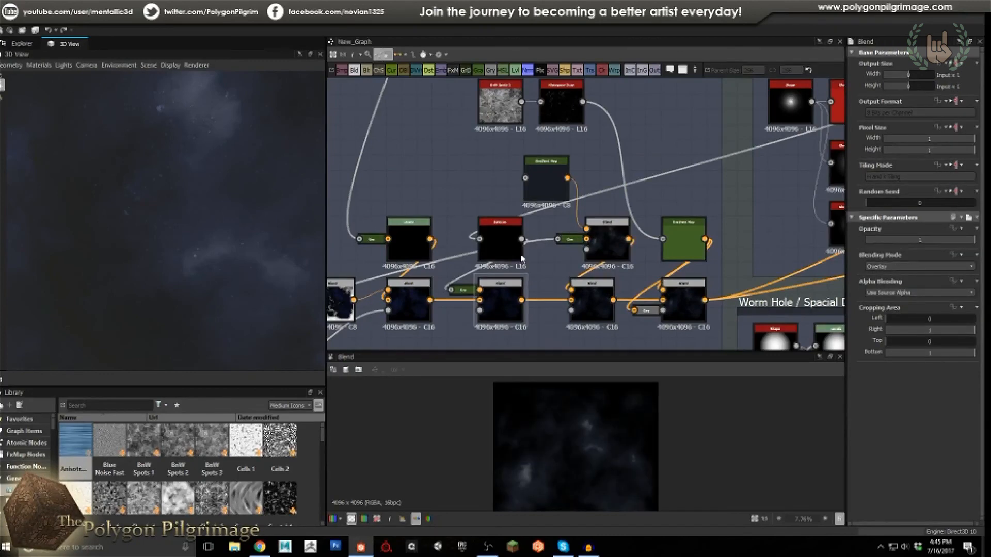
{"action": "left_click", "coordinate": [542, 243]}
{"action": "scroll", "coordinate": [542, 243], "scroll_direction": "down", "scroll_amount": 3}
{"action": "middle_click_drag", "start_coordinate": [333, 269], "coordinate": [501, 238]}
{"action": "scroll", "coordinate": [500, 239], "scroll_direction": "up", "scroll_amount": 2}
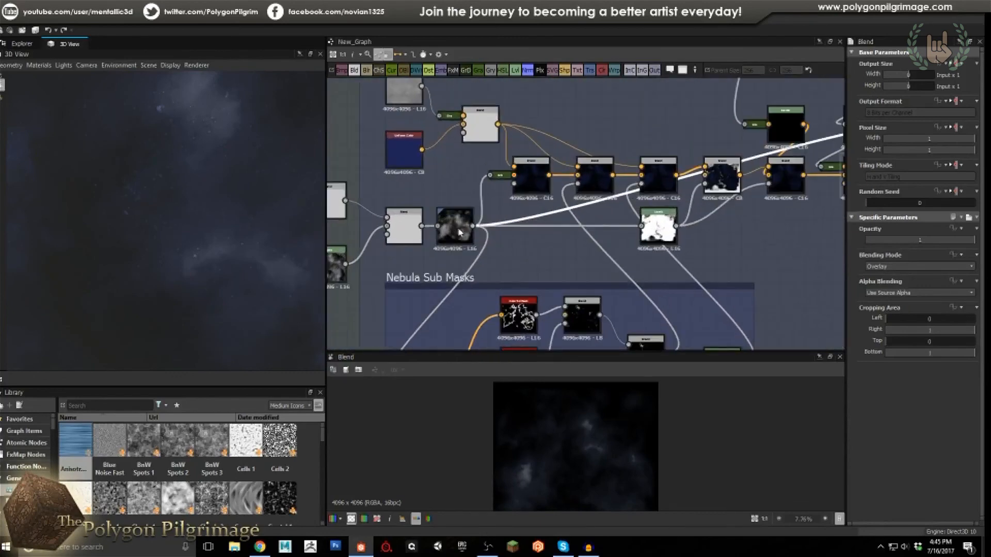
{"action": "scroll", "coordinate": [460, 232], "scroll_direction": "down", "scroll_amount": 2}
{"action": "middle_click_drag", "start_coordinate": [581, 219], "coordinate": [395, 263]}
{"action": "scroll", "coordinate": [618, 216], "scroll_direction": "up", "scroll_amount": 4}
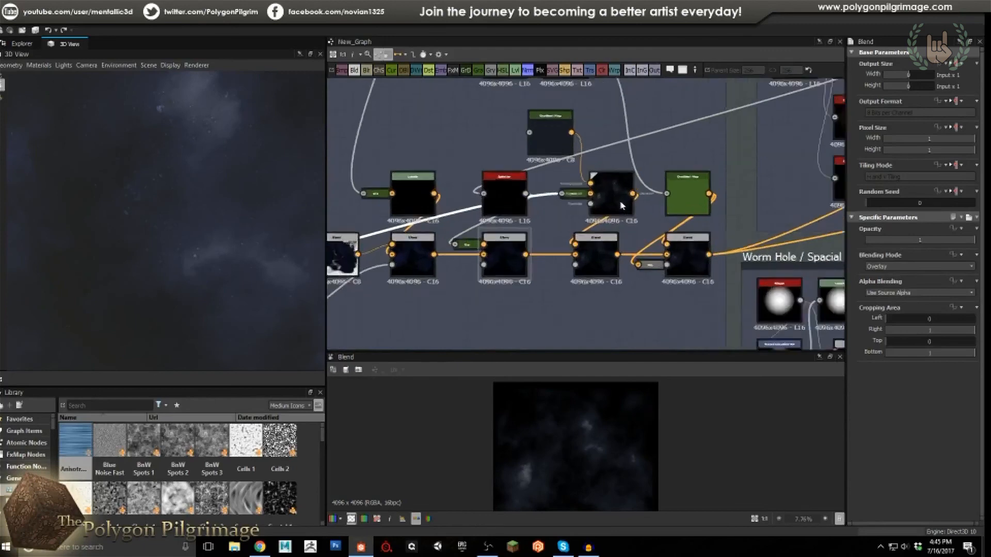
Realign the Overlay Blend above the Copy Blend it feeds and examine its cloud highlights.
{"action": "left_click_drag", "start_coordinate": [619, 200], "coordinate": [602, 196]}
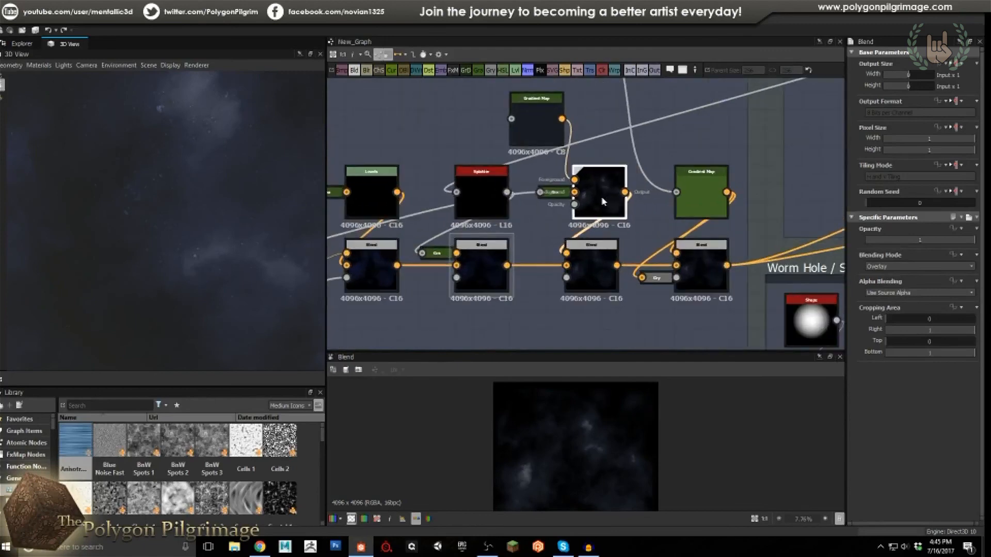
{"action": "scroll", "coordinate": [600, 444], "scroll_direction": "up", "scroll_amount": 3}
{"action": "scroll", "coordinate": [600, 444], "scroll_direction": "down", "scroll_amount": 3}
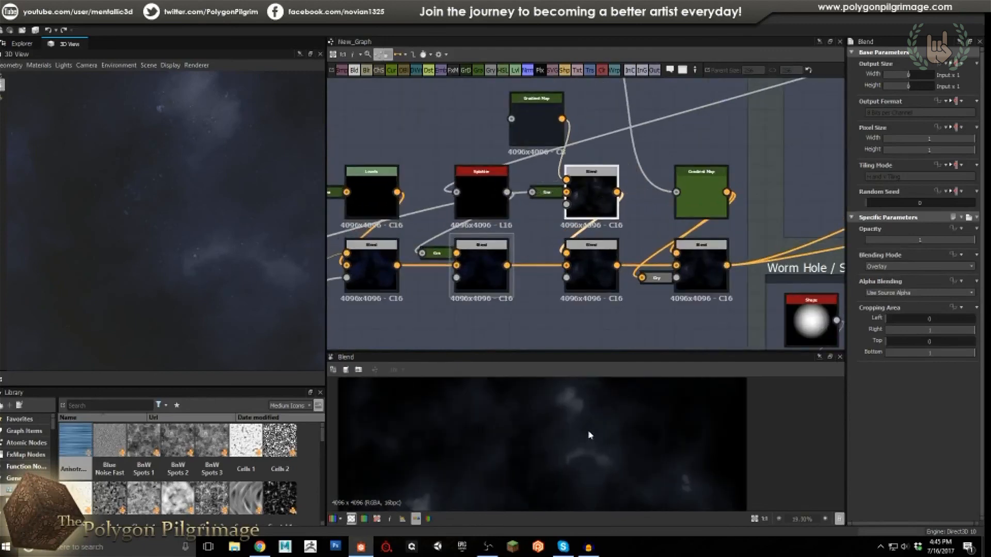
Compare the Copy Blend that adds the Overlay result with the 0.25 opacity Blend before it.
{"action": "left_click", "coordinate": [583, 267]}
{"action": "scroll", "coordinate": [582, 431], "scroll_direction": "up", "scroll_amount": 3}
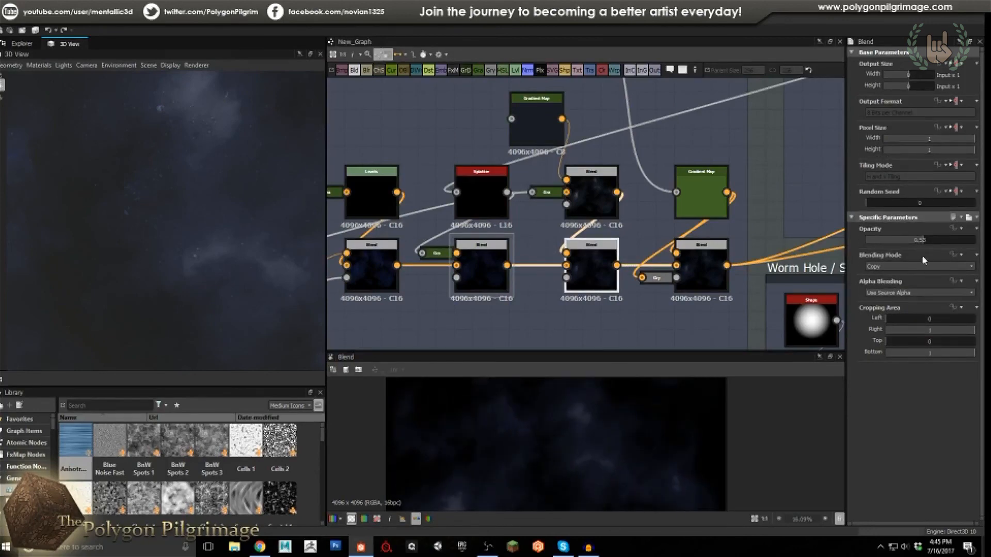
{"action": "left_click", "coordinate": [484, 267]}
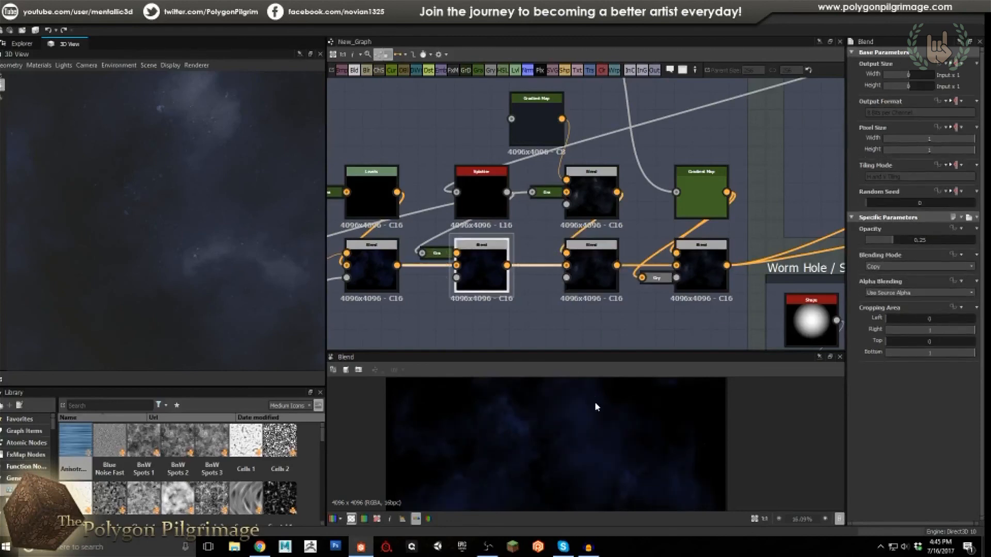
{"action": "scroll", "coordinate": [588, 410], "scroll_direction": "up", "scroll_amount": 2}
{"action": "left_click", "coordinate": [594, 277]}
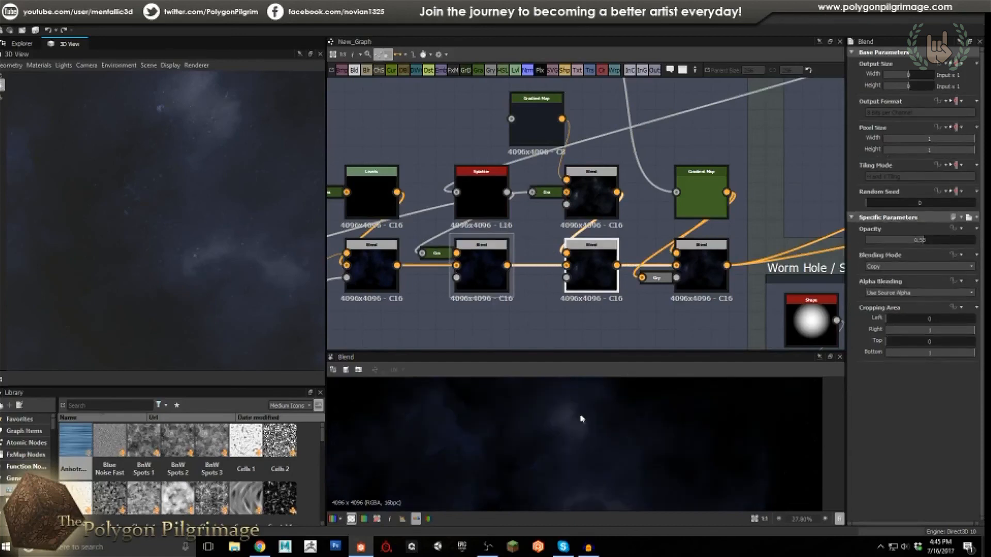
Examine the lighter nebula haze in the preview of the Copy Blend fed by the Overlay result at several zoom levels.
{"action": "scroll", "coordinate": [557, 447], "scroll_direction": "down", "scroll_amount": 3}
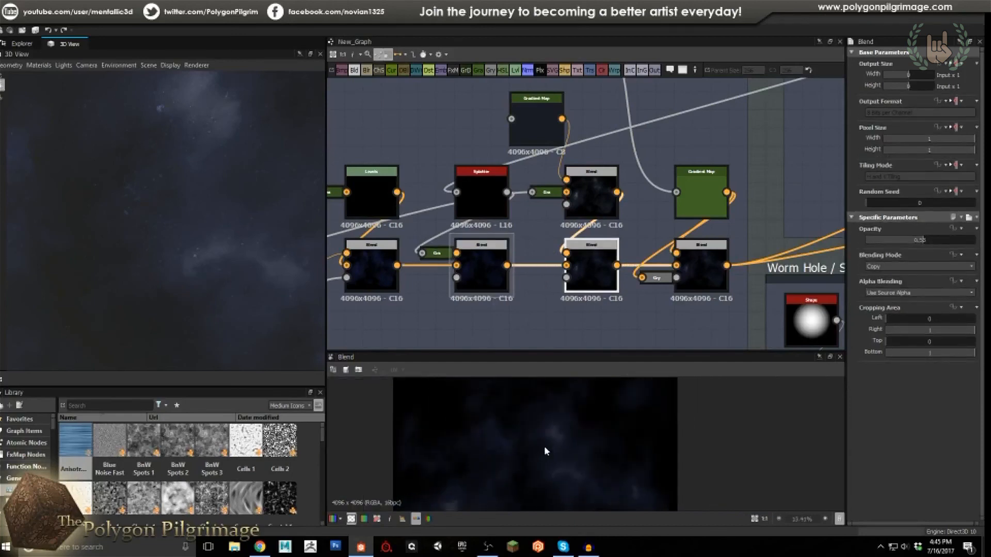
{"action": "scroll", "coordinate": [542, 448], "scroll_direction": "up", "scroll_amount": 4}
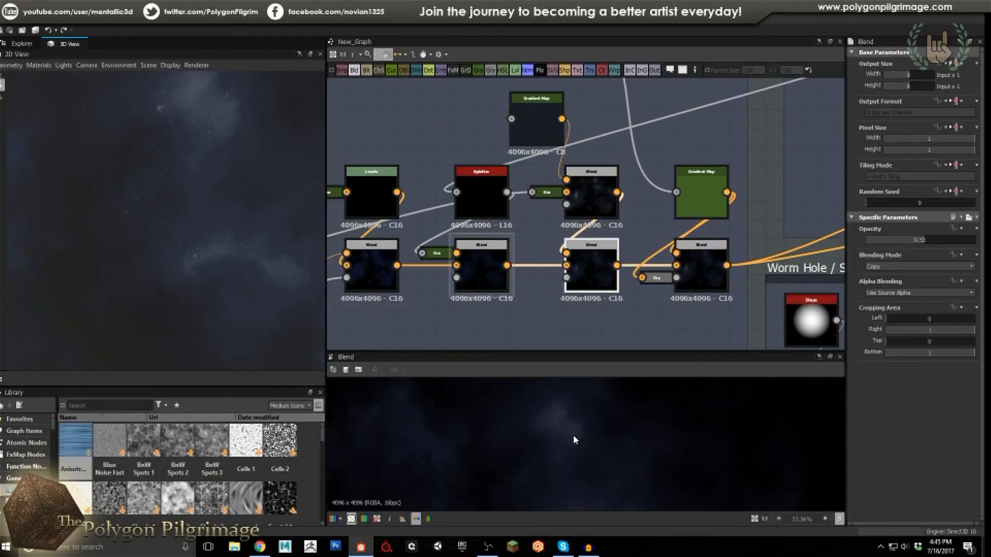
{"action": "scroll", "coordinate": [565, 425], "scroll_direction": "up", "scroll_amount": 4}
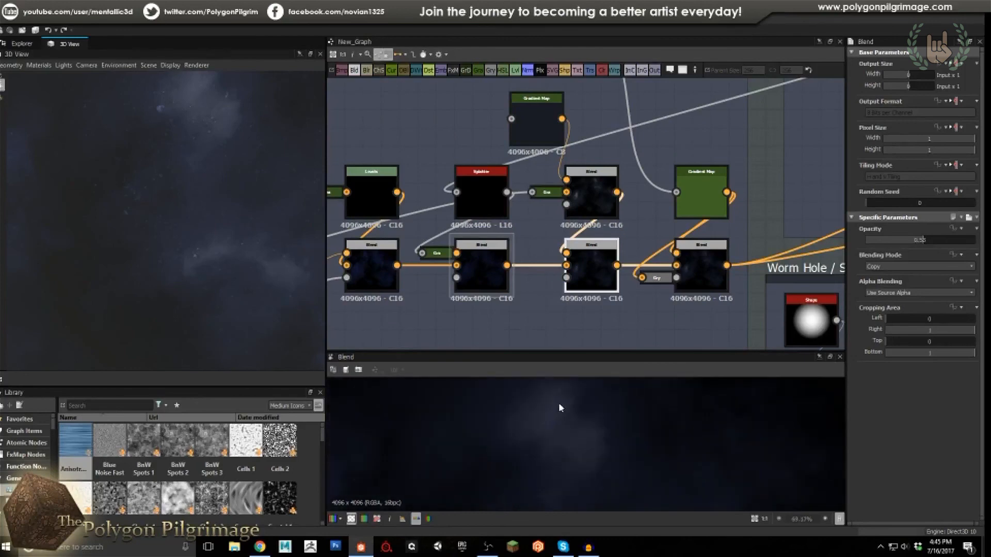
{"action": "scroll", "coordinate": [558, 429], "scroll_direction": "up", "scroll_amount": 2}
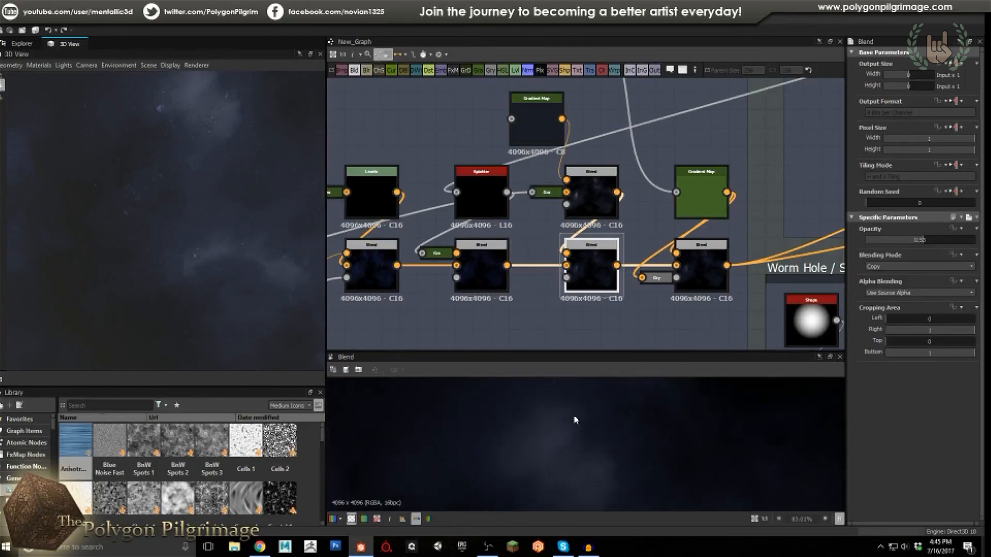
{"action": "scroll", "coordinate": [555, 430], "scroll_direction": "down", "scroll_amount": 4}
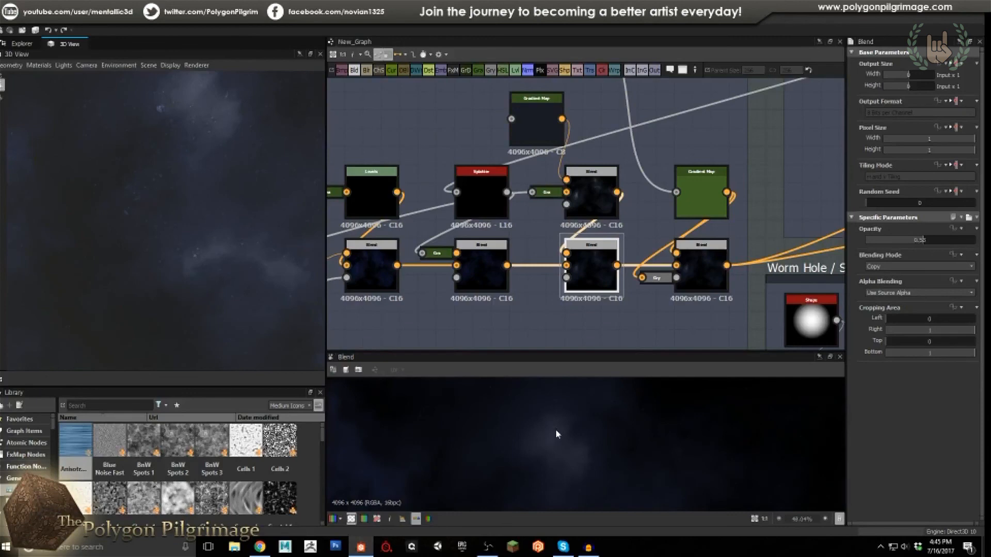
Rotate the 3D preview slightly and inspect the final Overlay Blend at the end of the Nebula chain.
{"action": "mouse_move", "coordinate": [210, 229]}
{"action": "left_mouse_down"}
{"action": "mouse_move", "coordinate": [213, 240]}
{"action": "mouse_move", "coordinate": [220, 222]}
{"action": "mouse_move", "coordinate": [229, 228]}
{"action": "left_mouse_up"}
{"action": "left_click", "coordinate": [704, 264]}
{"action": "middle_click_drag", "start_coordinate": [704, 264], "coordinate": [650, 257]}
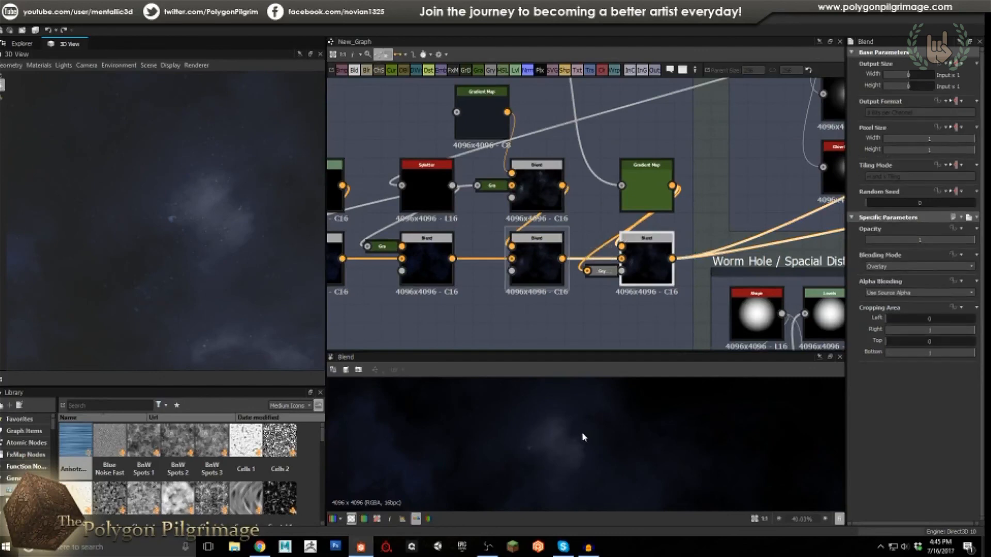
{"action": "scroll", "coordinate": [564, 452], "scroll_direction": "up", "scroll_amount": 2}
{"action": "scroll", "coordinate": [626, 256], "scroll_direction": "down", "scroll_amount": 3}
Preview the BnW Spots 2 noise and the Histogram Scan that isolates its bright specks.
{"action": "middle_click_drag", "start_coordinate": [626, 256], "coordinate": [637, 306]}
{"action": "scroll", "coordinate": [554, 179], "scroll_direction": "up", "scroll_amount": 1}
{"action": "scroll", "coordinate": [553, 179], "scroll_direction": "up", "scroll_amount": 3}
{"action": "left_click", "coordinate": [509, 159]}
{"action": "left_click", "coordinate": [607, 160]}
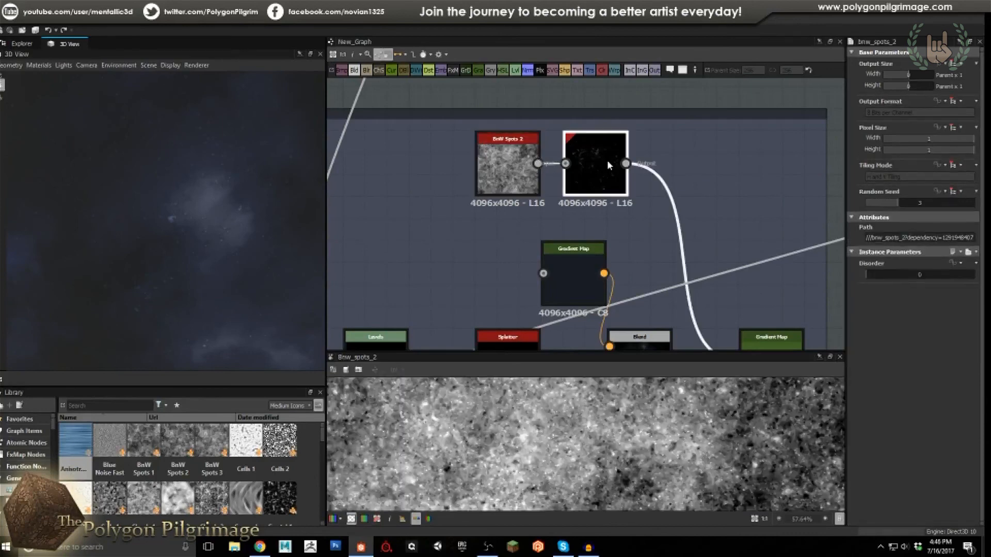
{"action": "scroll", "coordinate": [551, 448], "scroll_direction": "up", "scroll_amount": 1}
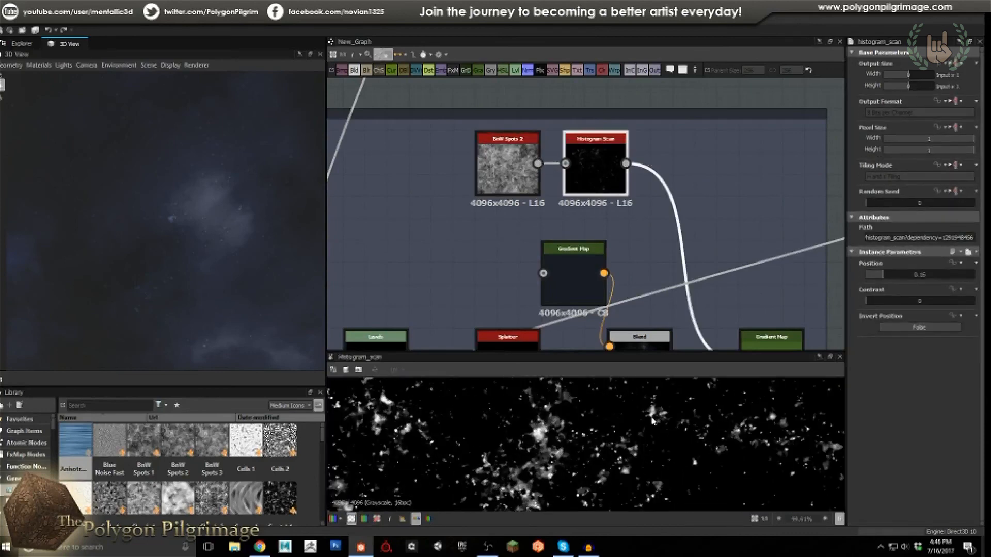
{"action": "scroll", "coordinate": [654, 418], "scroll_direction": "up", "scroll_amount": 1}
{"action": "scroll", "coordinate": [662, 217], "scroll_direction": "down", "scroll_amount": 2}
Follow the Histogram Scan through the green Gradient Map into the final Overlay Blend and examine the added specks.
{"action": "middle_click_drag", "start_coordinate": [736, 314], "coordinate": [651, 223]}
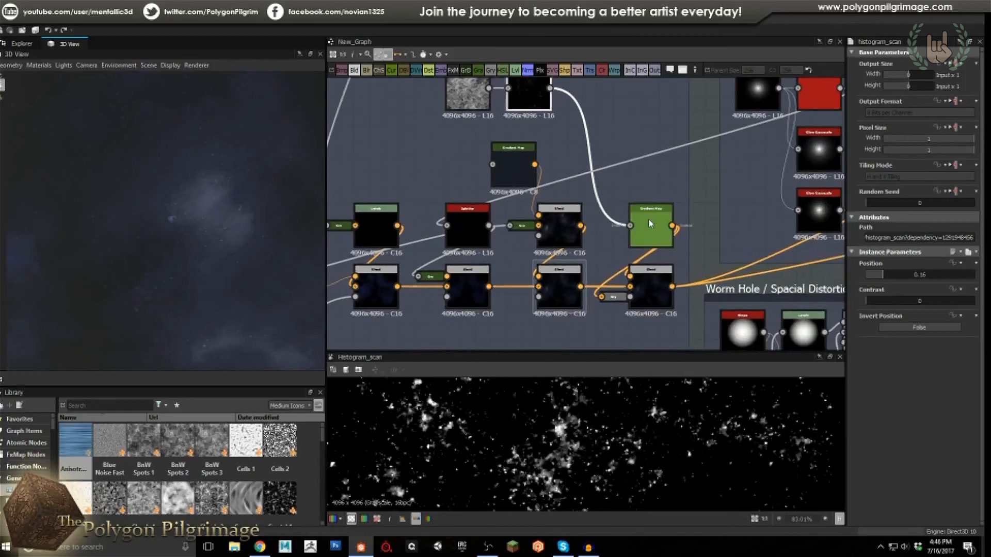
{"action": "left_click", "coordinate": [651, 223]}
{"action": "left_click", "coordinate": [649, 292]}
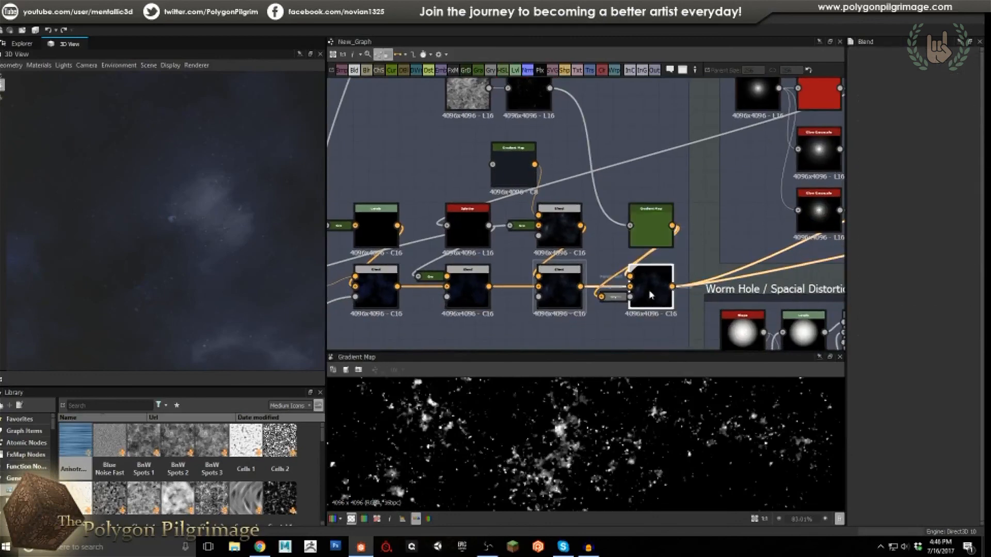
{"action": "scroll", "coordinate": [565, 429], "scroll_direction": "down", "scroll_amount": 4}
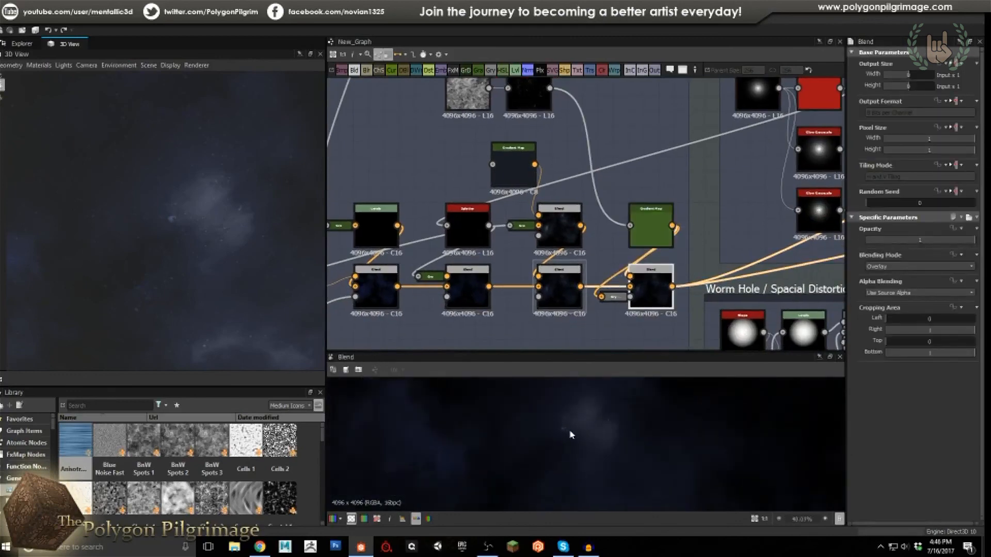
{"action": "scroll", "coordinate": [585, 436], "scroll_direction": "up", "scroll_amount": 4}
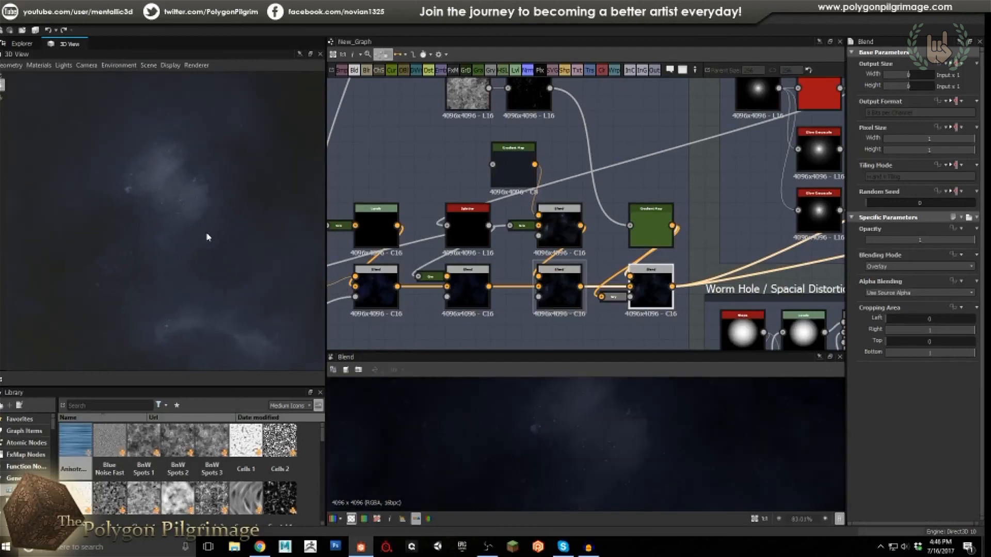
Locate the Stars Examples section in the graph and preview its first Copy Blend as a whole.
{"action": "scroll", "coordinate": [562, 240], "scroll_direction": "down", "scroll_amount": 3}
{"action": "scroll", "coordinate": [561, 240], "scroll_direction": "down", "scroll_amount": 6}
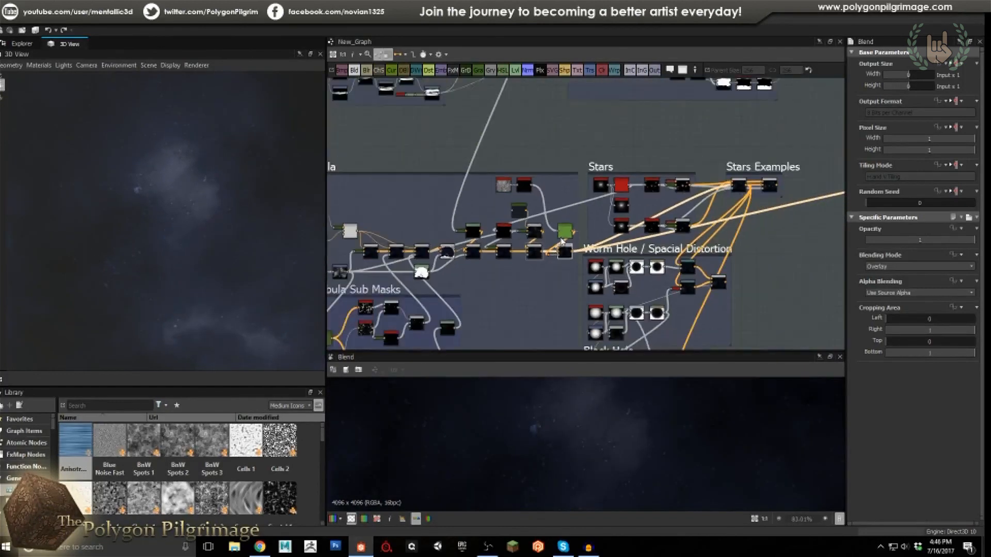
{"action": "scroll", "coordinate": [572, 192], "scroll_direction": "up", "scroll_amount": 6}
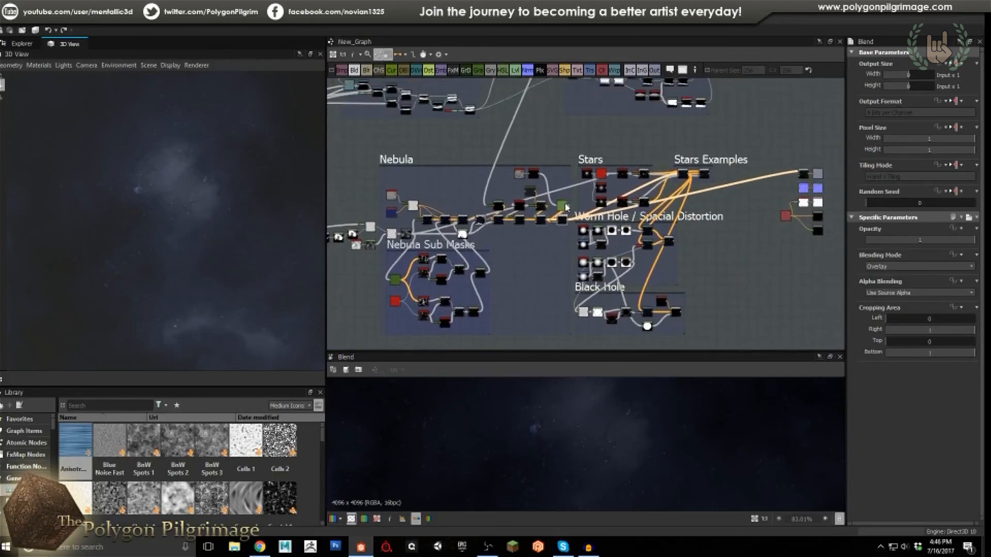
{"action": "scroll", "coordinate": [666, 181], "scroll_direction": "up", "scroll_amount": 3}
{"action": "left_click", "coordinate": [673, 172]}
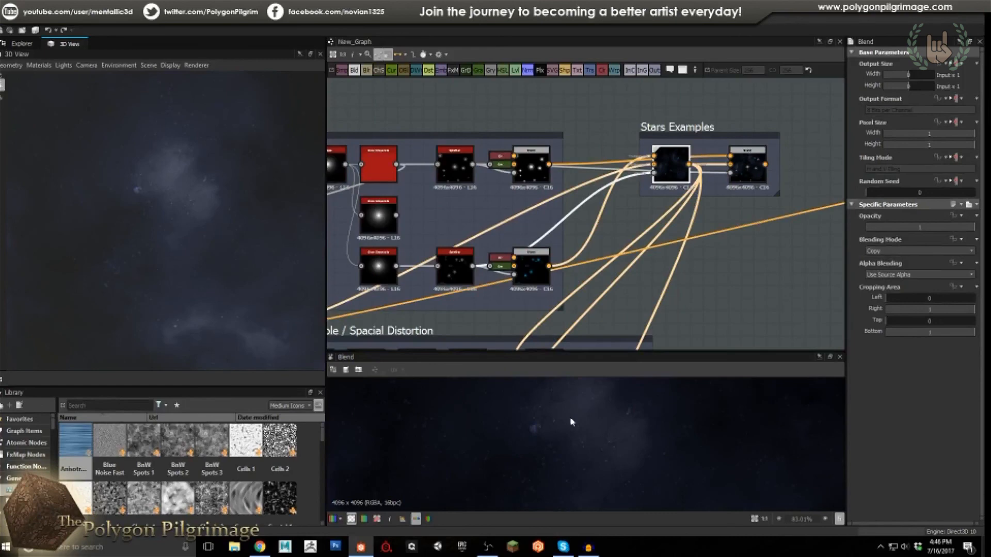
{"action": "scroll", "coordinate": [569, 419], "scroll_direction": "down", "scroll_amount": 10}
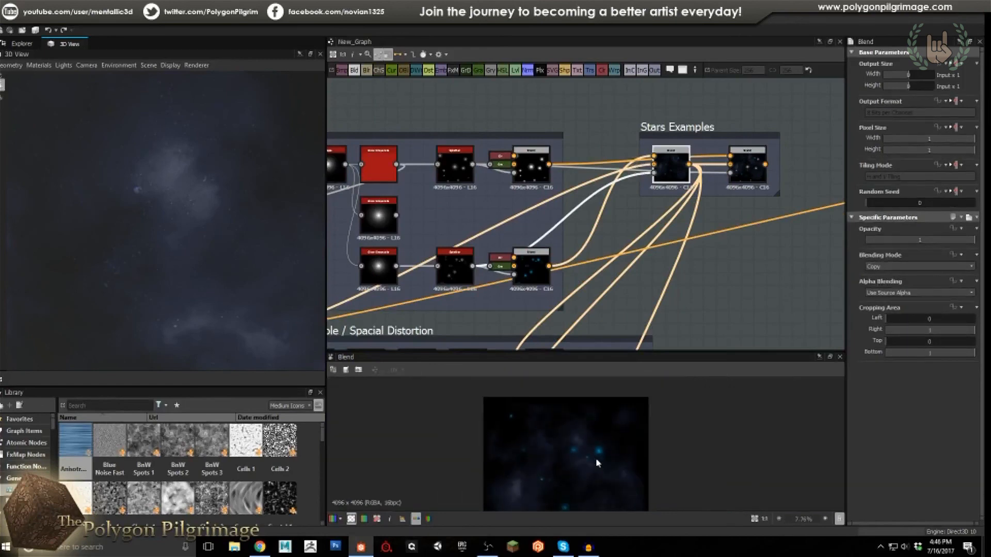
Examine the blue glowing stars in the first Stars Examples Blend up close and survey the surrounding graph sections.
{"action": "scroll", "coordinate": [598, 449], "scroll_direction": "up", "scroll_amount": 3}
{"action": "scroll", "coordinate": [580, 440], "scroll_direction": "up", "scroll_amount": 2}
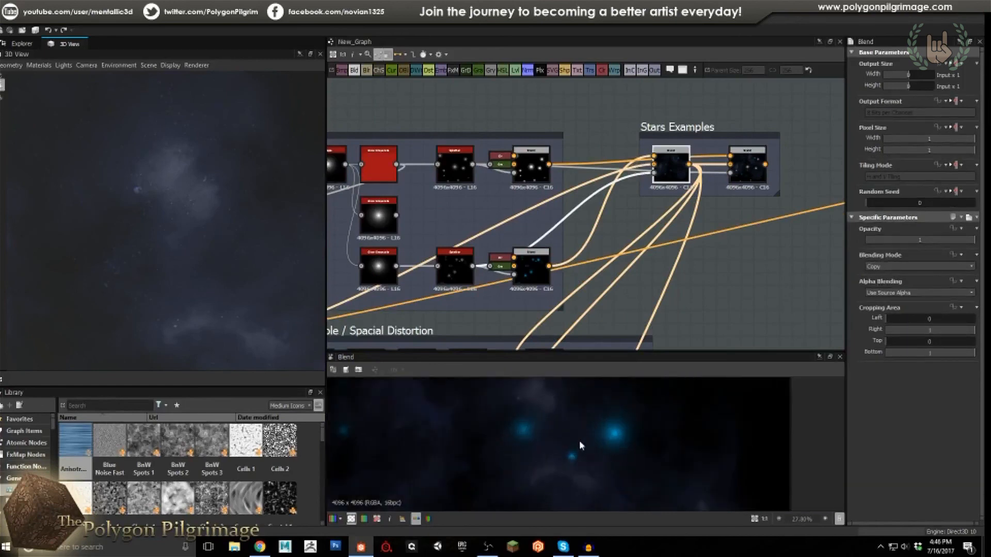
{"action": "middle_click_drag", "start_coordinate": [576, 432], "coordinate": [567, 451]}
{"action": "scroll", "coordinate": [612, 430], "scroll_direction": "up", "scroll_amount": 1}
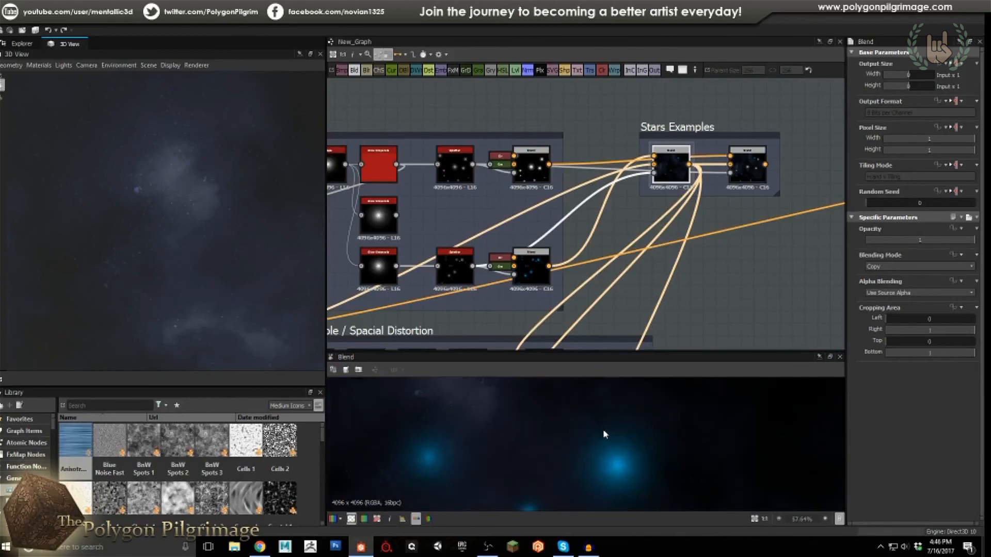
{"action": "scroll", "coordinate": [643, 237], "scroll_direction": "down", "scroll_amount": 2}
{"action": "scroll", "coordinate": [643, 236], "scroll_direction": "down", "scroll_amount": 2}
{"action": "scroll", "coordinate": [686, 215], "scroll_direction": "up", "scroll_amount": 5}
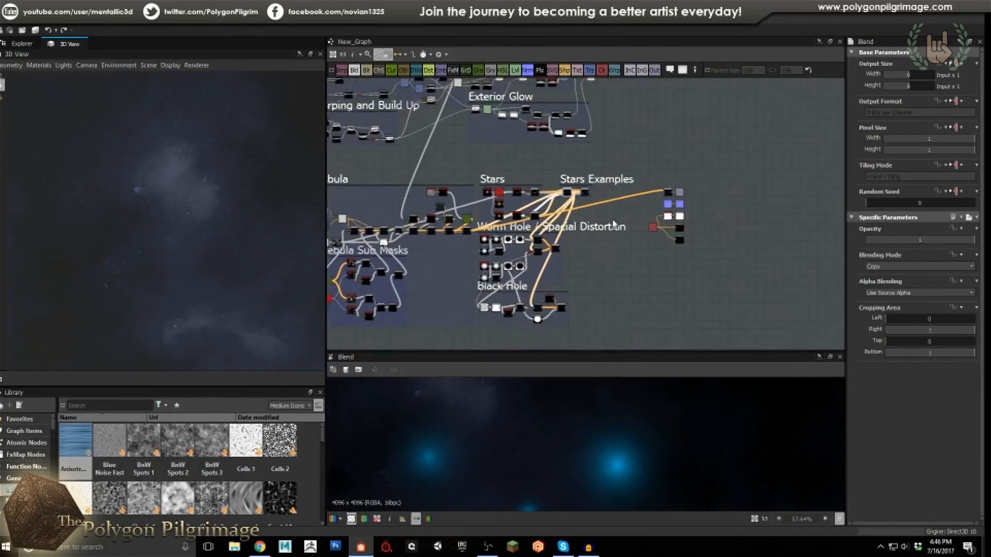
Locate the final Blend feeding the Base Color output and examine the nebula texture up close on the 3D cube.
{"action": "left_click_drag", "start_coordinate": [165, 223], "coordinate": [235, 227]}
{"action": "scroll", "coordinate": [192, 227], "scroll_direction": "down", "scroll_amount": 3}
{"action": "middle_click_drag", "start_coordinate": [549, 235], "coordinate": [568, 190]}
{"action": "scroll", "coordinate": [600, 244], "scroll_direction": "down", "scroll_amount": 2}
{"action": "scroll", "coordinate": [658, 165], "scroll_direction": "up", "scroll_amount": 3}
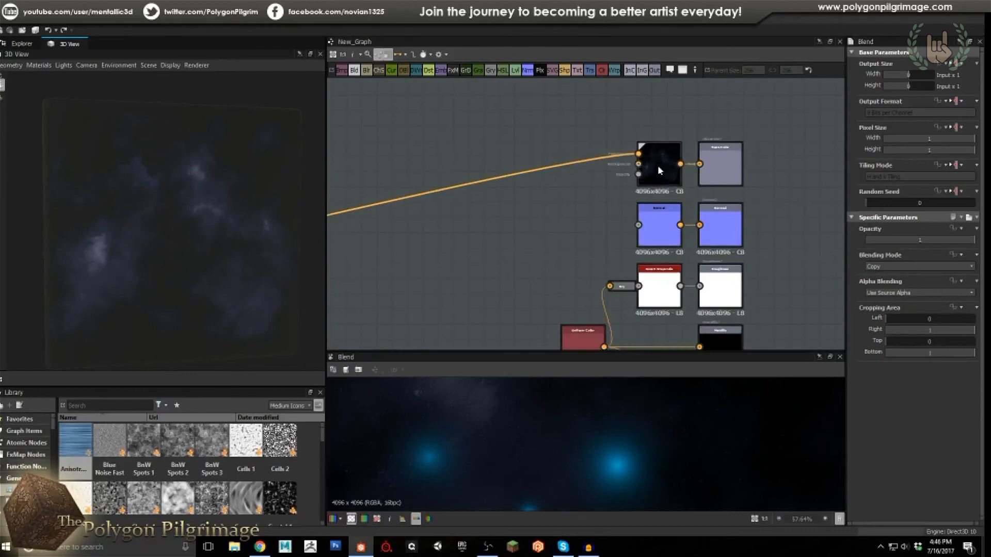
{"action": "scroll", "coordinate": [210, 183], "scroll_direction": "up", "scroll_amount": 4}
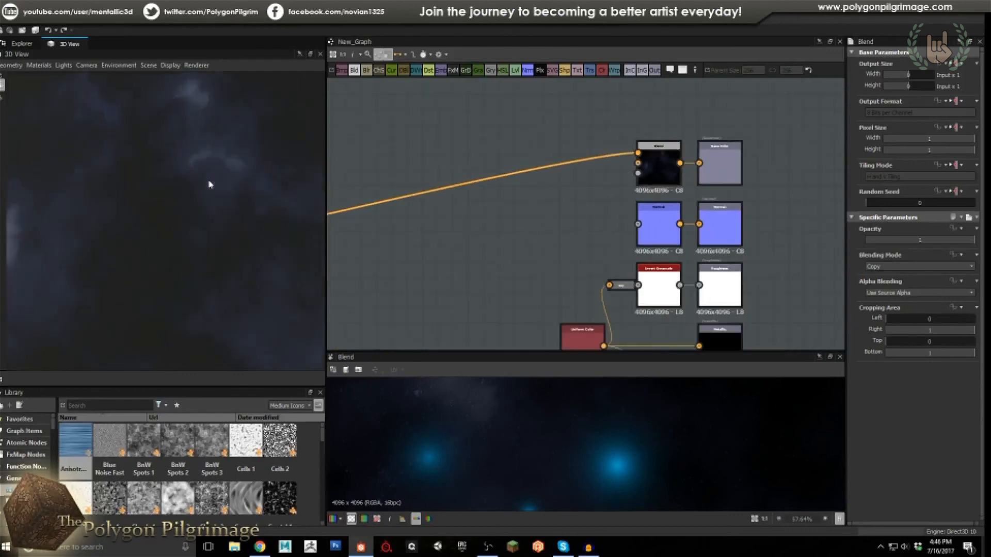
{"action": "scroll", "coordinate": [196, 196], "scroll_direction": "up", "scroll_amount": 1}
{"action": "middle_click_drag", "start_coordinate": [191, 198], "coordinate": [190, 218]}
Examine the Normal, Roughness, Metallic and Height output nodes with their Uniform Color source, and inspect the material on the 3D cube.
{"action": "scroll", "coordinate": [593, 219], "scroll_direction": "down", "scroll_amount": 3}
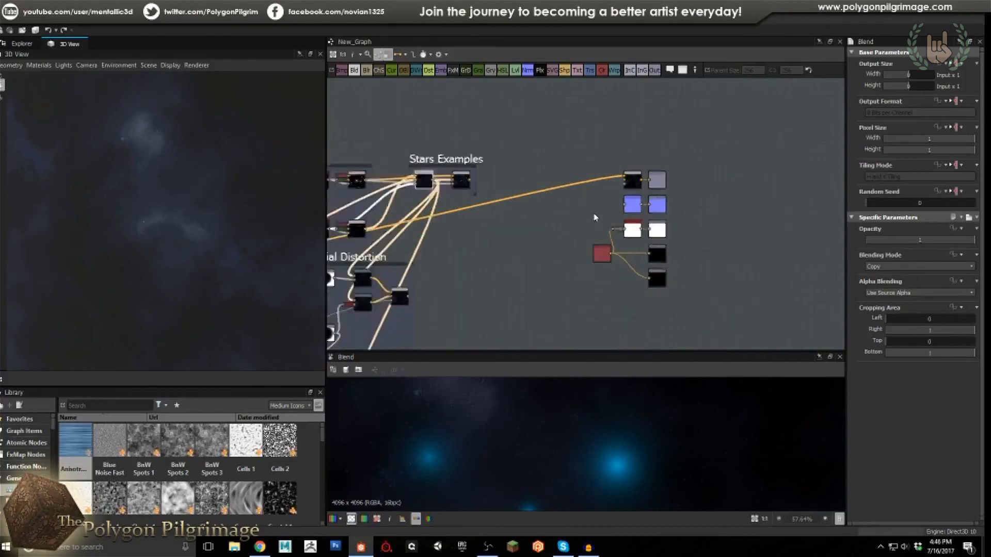
{"action": "scroll", "coordinate": [602, 212], "scroll_direction": "up", "scroll_amount": 3}
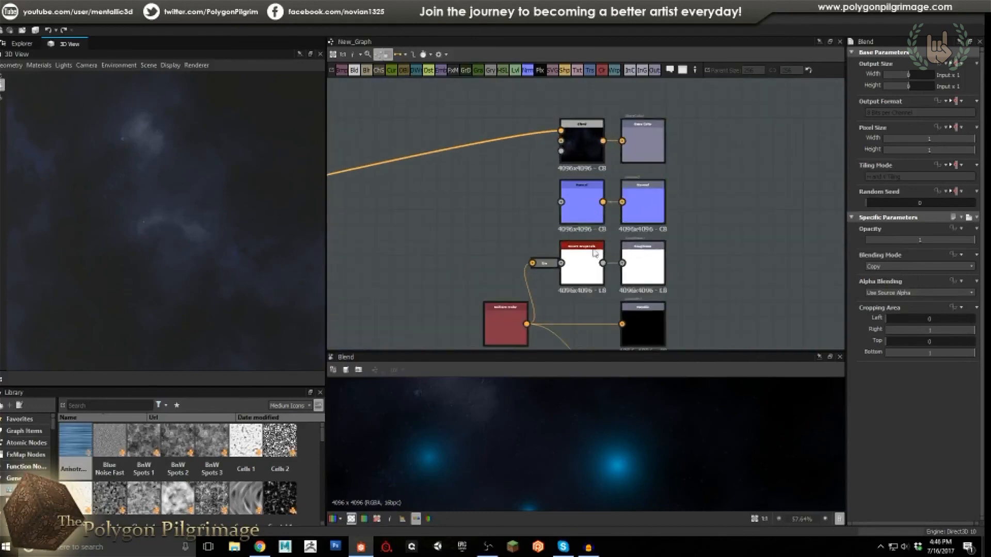
{"action": "middle_click_drag", "start_coordinate": [589, 207], "coordinate": [587, 154]}
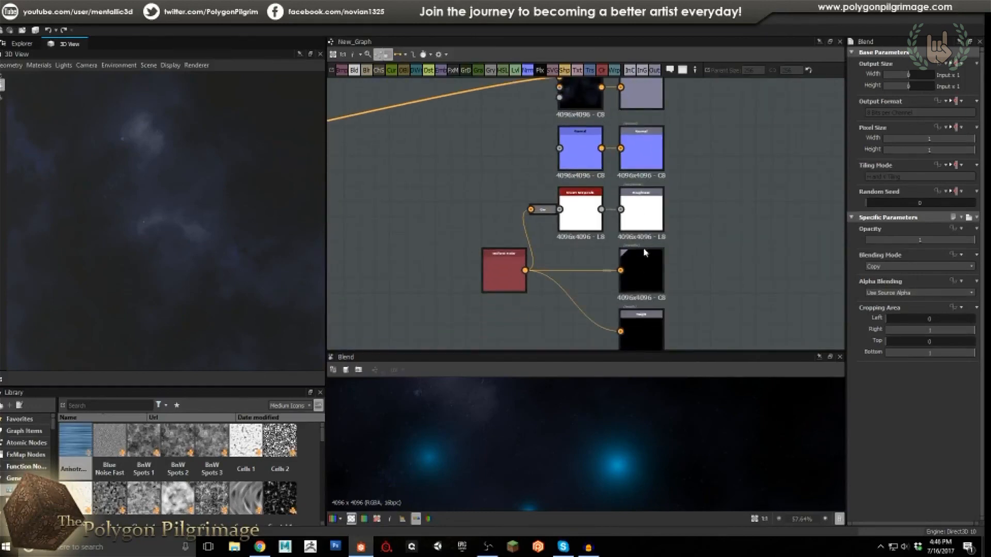
{"action": "middle_click_drag", "start_coordinate": [175, 195], "coordinate": [200, 217]}
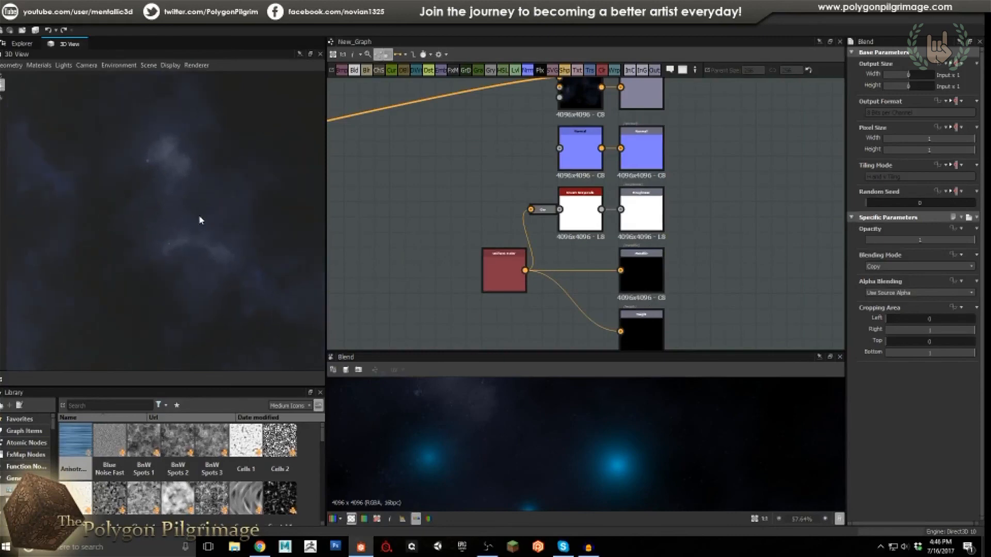
{"action": "scroll", "coordinate": [199, 217], "scroll_direction": "down", "scroll_amount": 5}
{"action": "mouse_move", "coordinate": [201, 221]}
{"action": "left_mouse_down"}
{"action": "mouse_move", "coordinate": [226, 207]}
{"action": "mouse_move", "coordinate": [207, 215]}
{"action": "left_mouse_up"}
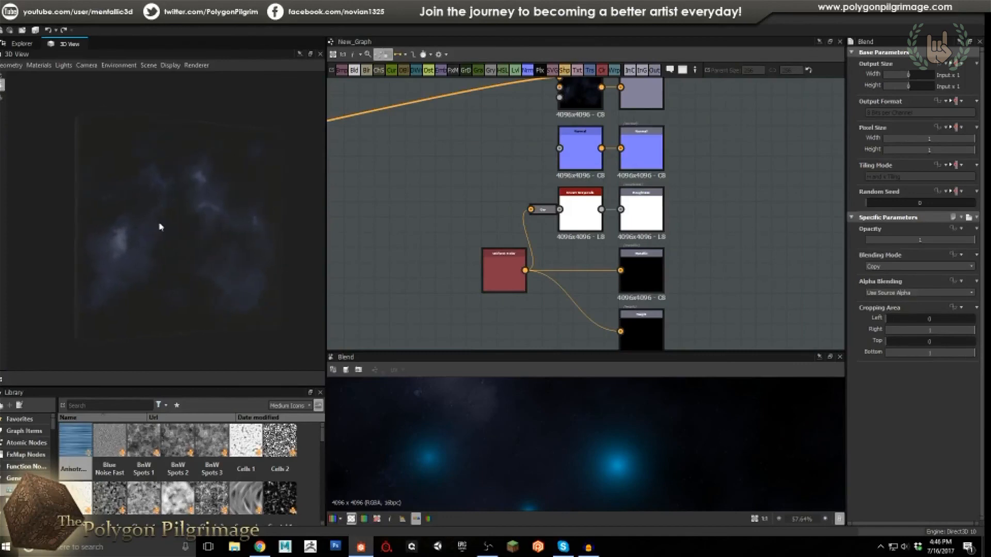
{"action": "scroll", "coordinate": [214, 223], "scroll_direction": "up", "scroll_amount": 5}
{"action": "scroll", "coordinate": [214, 224], "scroll_direction": "up", "scroll_amount": 3}
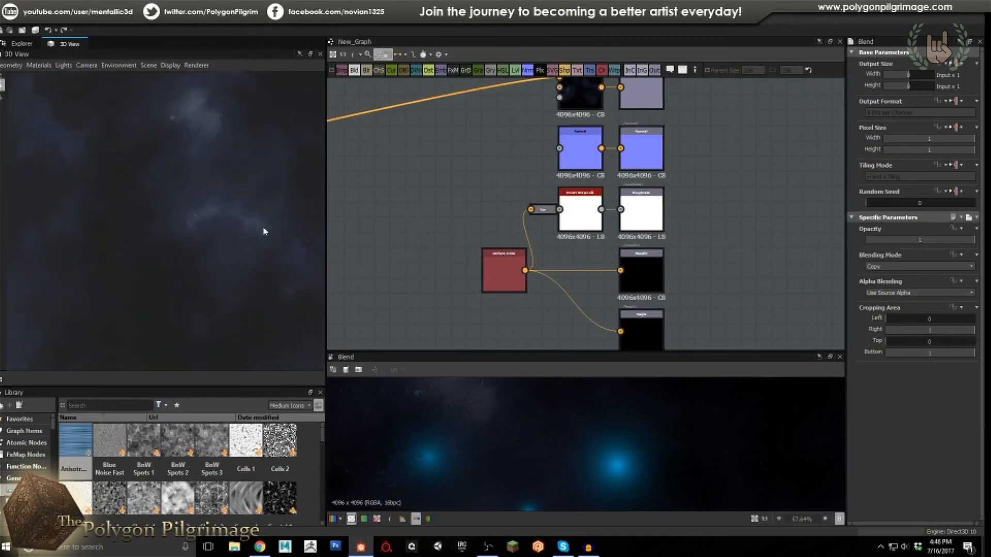
Survey the whole graph from the wave sections to Stars Examples and view the complete starry Blend image in the 2D preview.
{"action": "scroll", "coordinate": [522, 225], "scroll_direction": "down", "scroll_amount": 5}
{"action": "scroll", "coordinate": [523, 225], "scroll_direction": "down", "scroll_amount": 5}
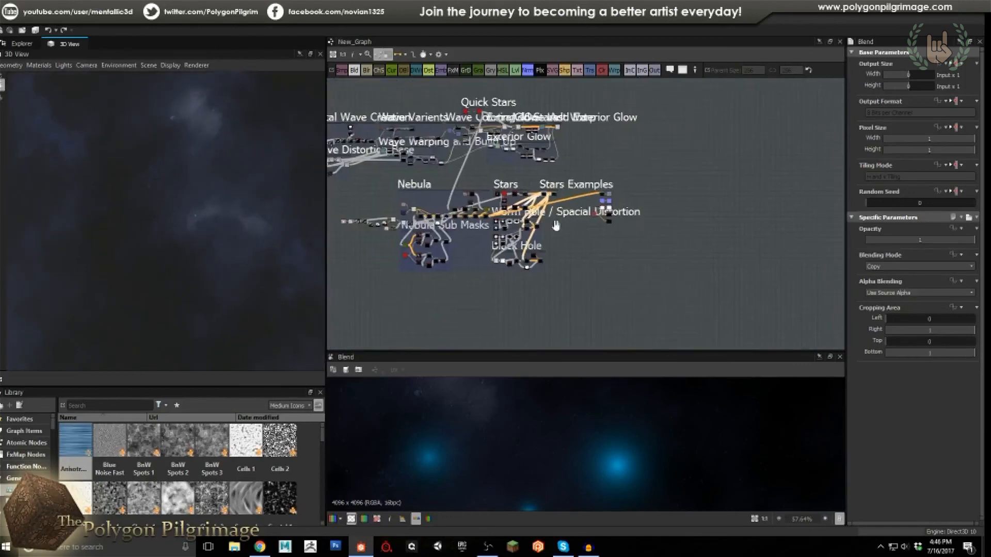
{"action": "scroll", "coordinate": [554, 232], "scroll_direction": "up", "scroll_amount": 3}
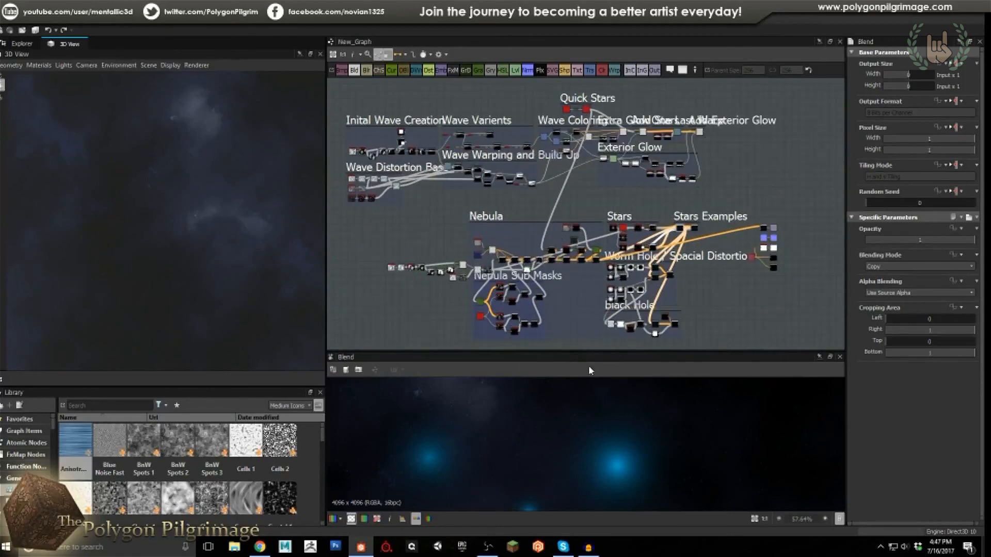
{"action": "scroll", "coordinate": [589, 420], "scroll_direction": "down", "scroll_amount": 8}
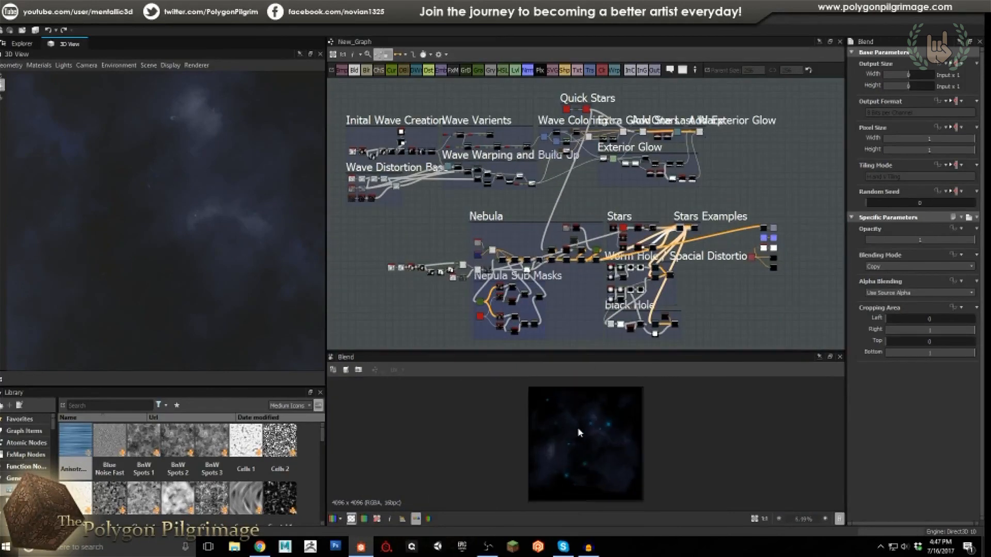
{"action": "scroll", "coordinate": [579, 432], "scroll_direction": "up", "scroll_amount": 1}
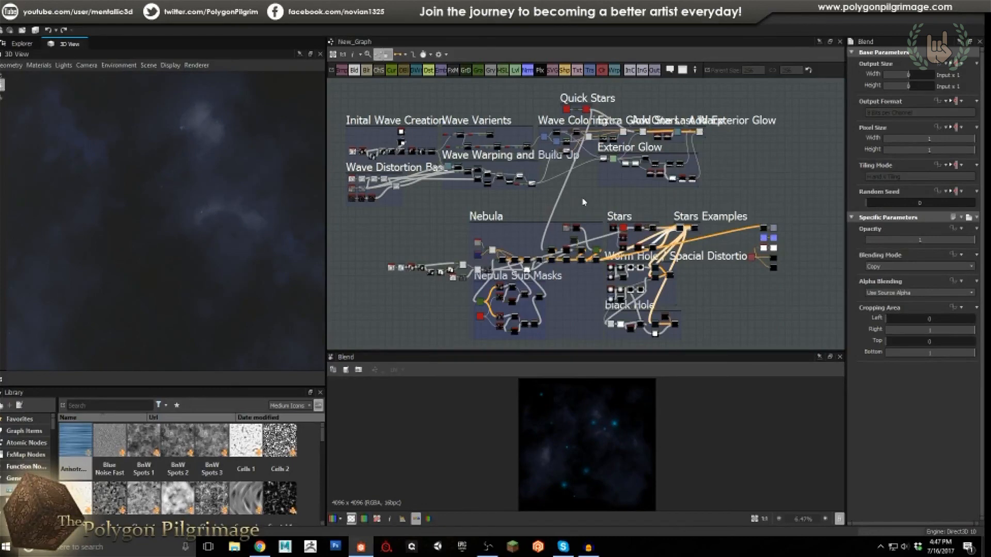
{"action": "middle_click_drag", "start_coordinate": [587, 201], "coordinate": [596, 195]}
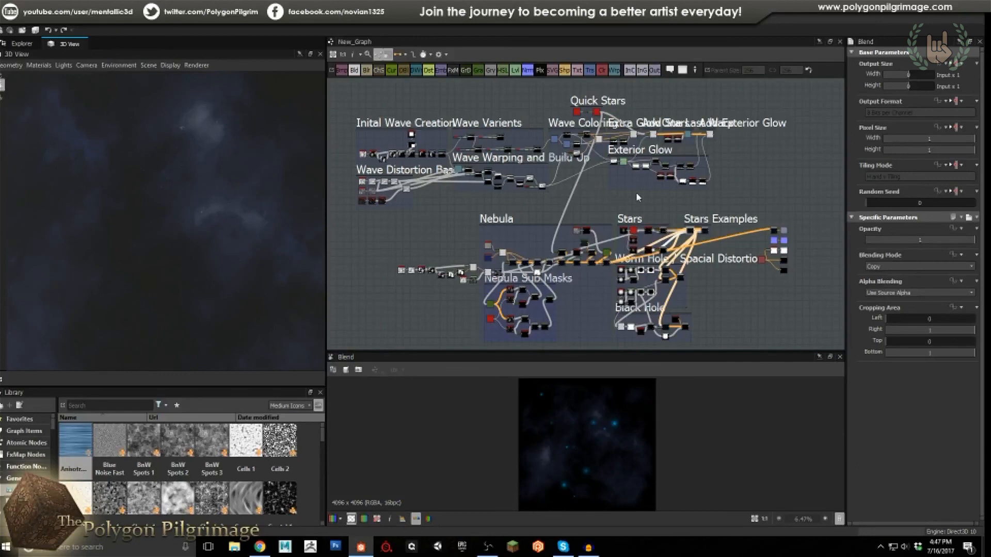
Inspect the nebula texture on the whole 3D cube, turning it to a corner view that shows several faces.
{"action": "scroll", "coordinate": [204, 213], "scroll_direction": "down", "scroll_amount": 3}
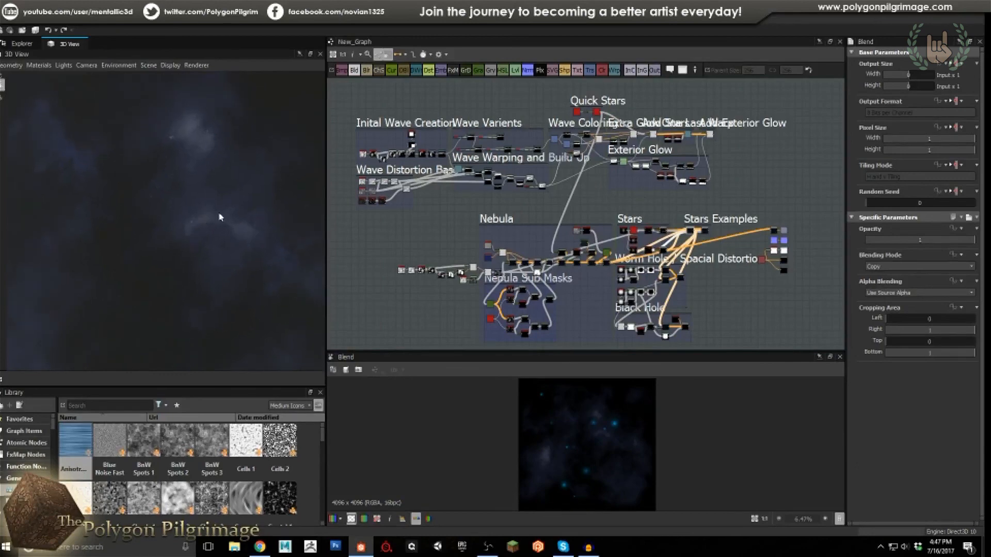
{"action": "scroll", "coordinate": [233, 213], "scroll_direction": "down", "scroll_amount": 3}
{"action": "scroll", "coordinate": [239, 209], "scroll_direction": "down", "scroll_amount": 4}
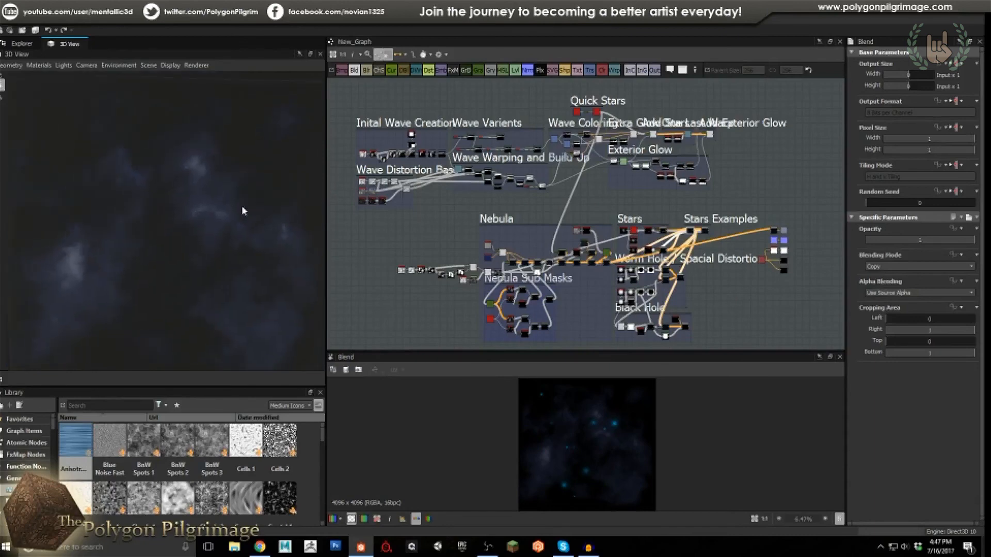
{"action": "left_click_drag", "start_coordinate": [235, 209], "coordinate": [250, 232]}
{"action": "scroll", "coordinate": [243, 219], "scroll_direction": "up", "scroll_amount": 5}
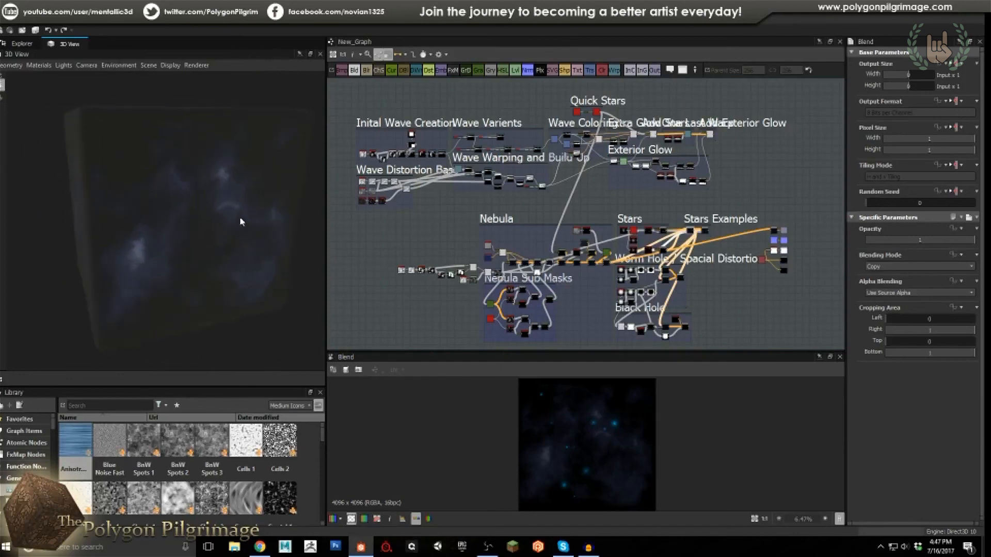
{"action": "left_click_drag", "start_coordinate": [201, 200], "coordinate": [270, 232]}
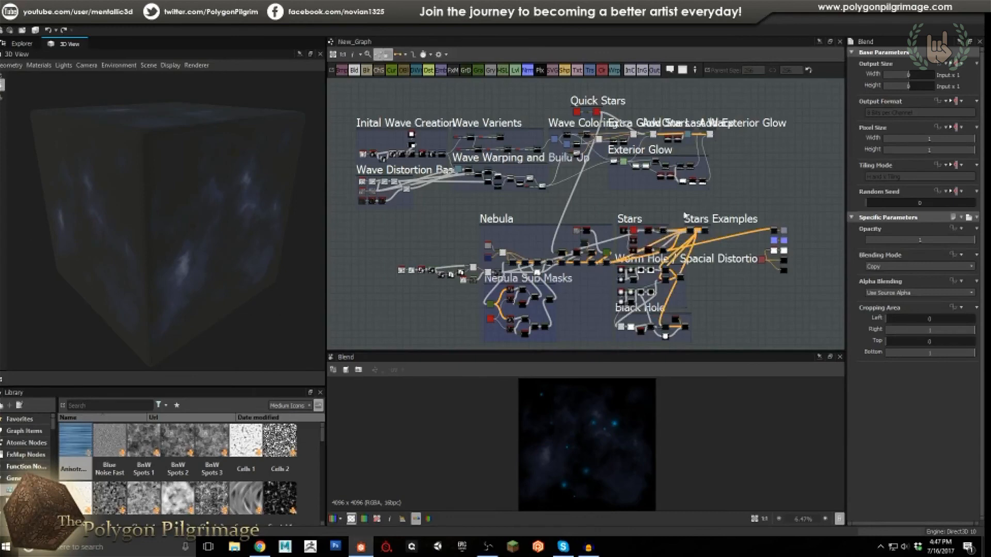
{"action": "middle_click_drag", "start_coordinate": [736, 196], "coordinate": [736, 189]}
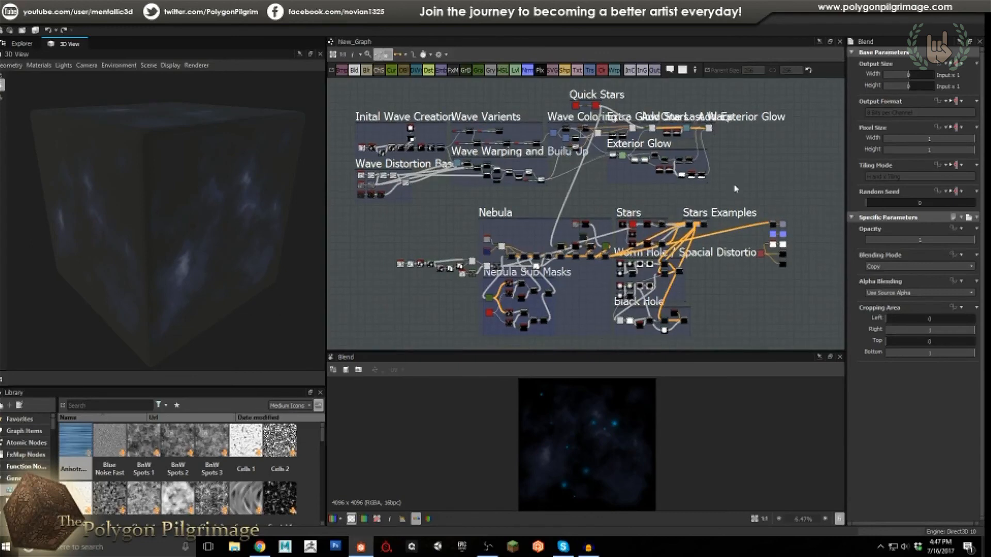
{"action": "mouse_move", "coordinate": [238, 233]}
{"action": "left_mouse_down"}
{"action": "mouse_move", "coordinate": [194, 223]}
{"action": "mouse_move", "coordinate": [192, 209]}
{"action": "mouse_move", "coordinate": [260, 223]}
{"action": "mouse_move", "coordinate": [245, 252]}
{"action": "left_mouse_up"}
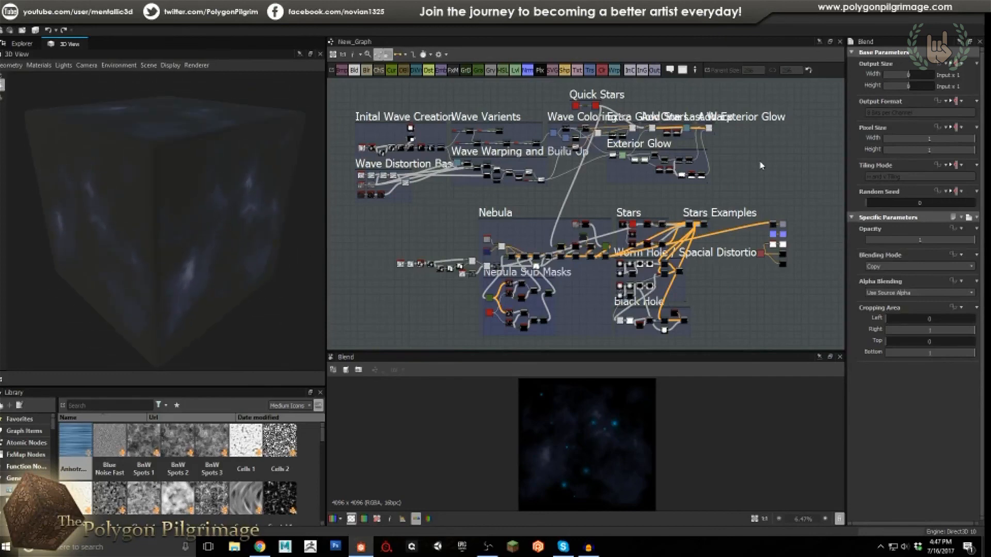